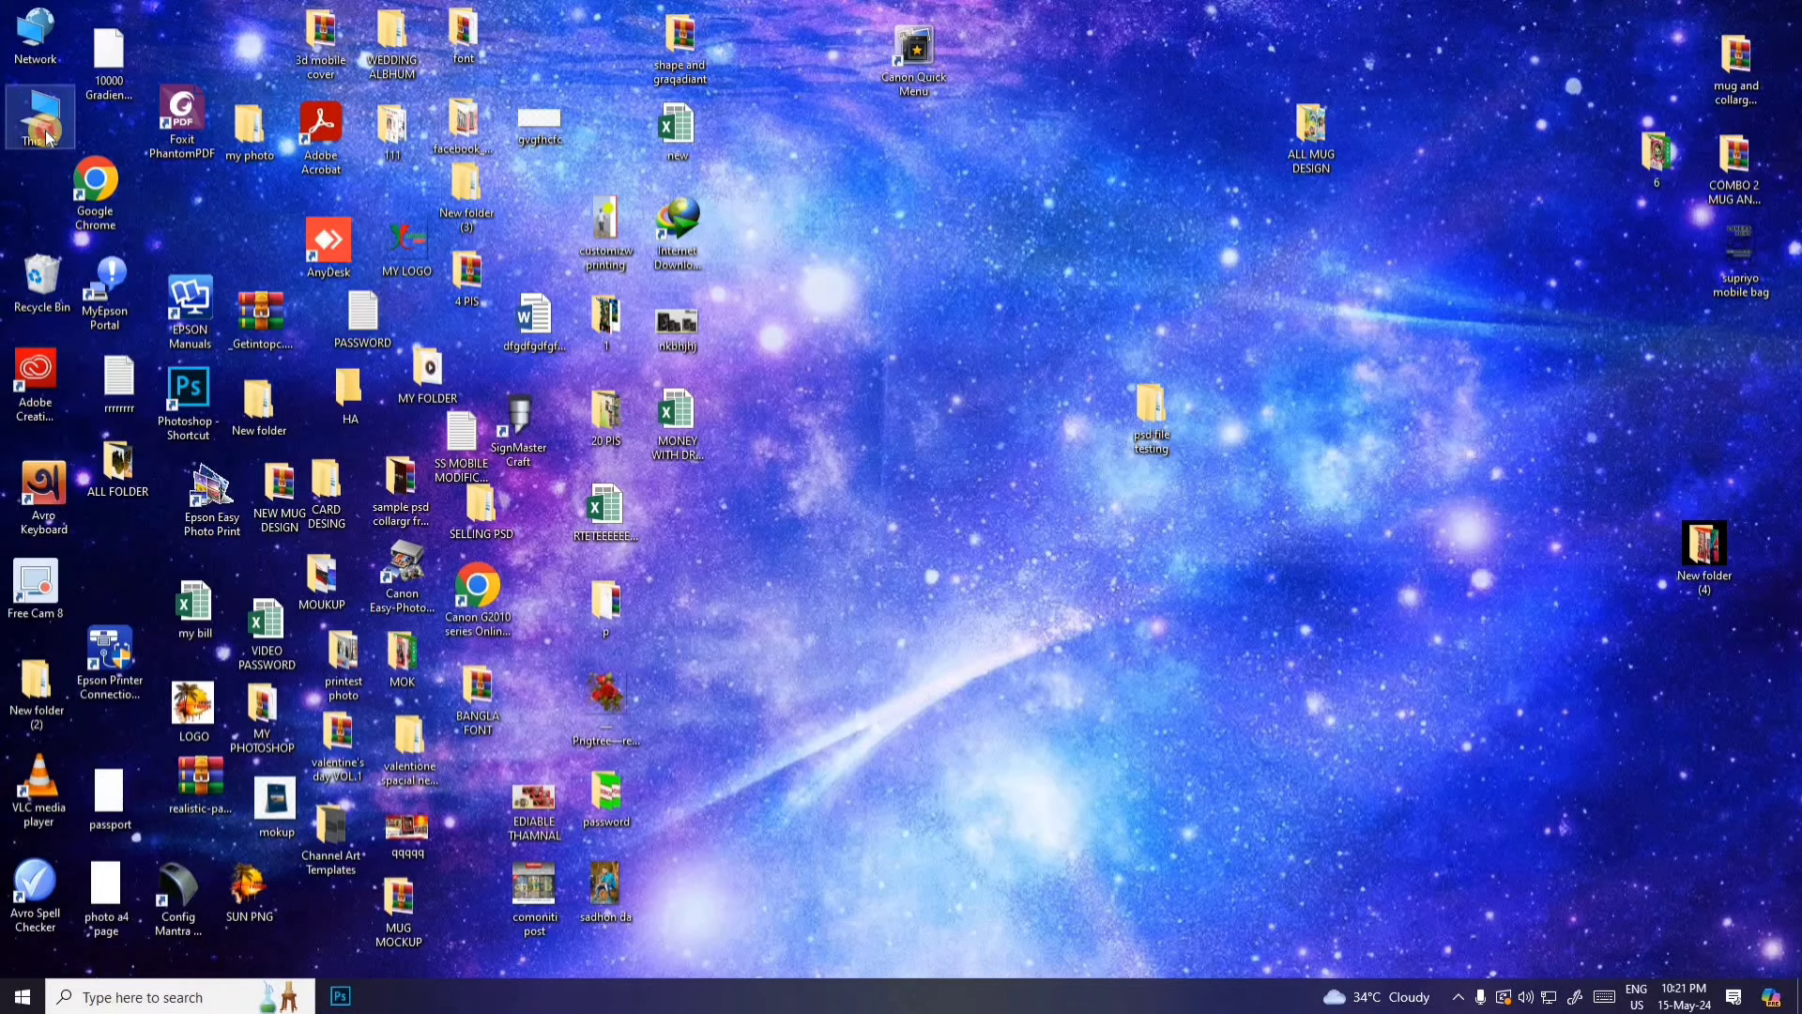
Step: Navigate from This PC to D:\combo pack\A4 COLLARGE FREMS COMBO\COMBO 2\PSD\New folder
double_click(45, 132)
left_click(1261, 93)
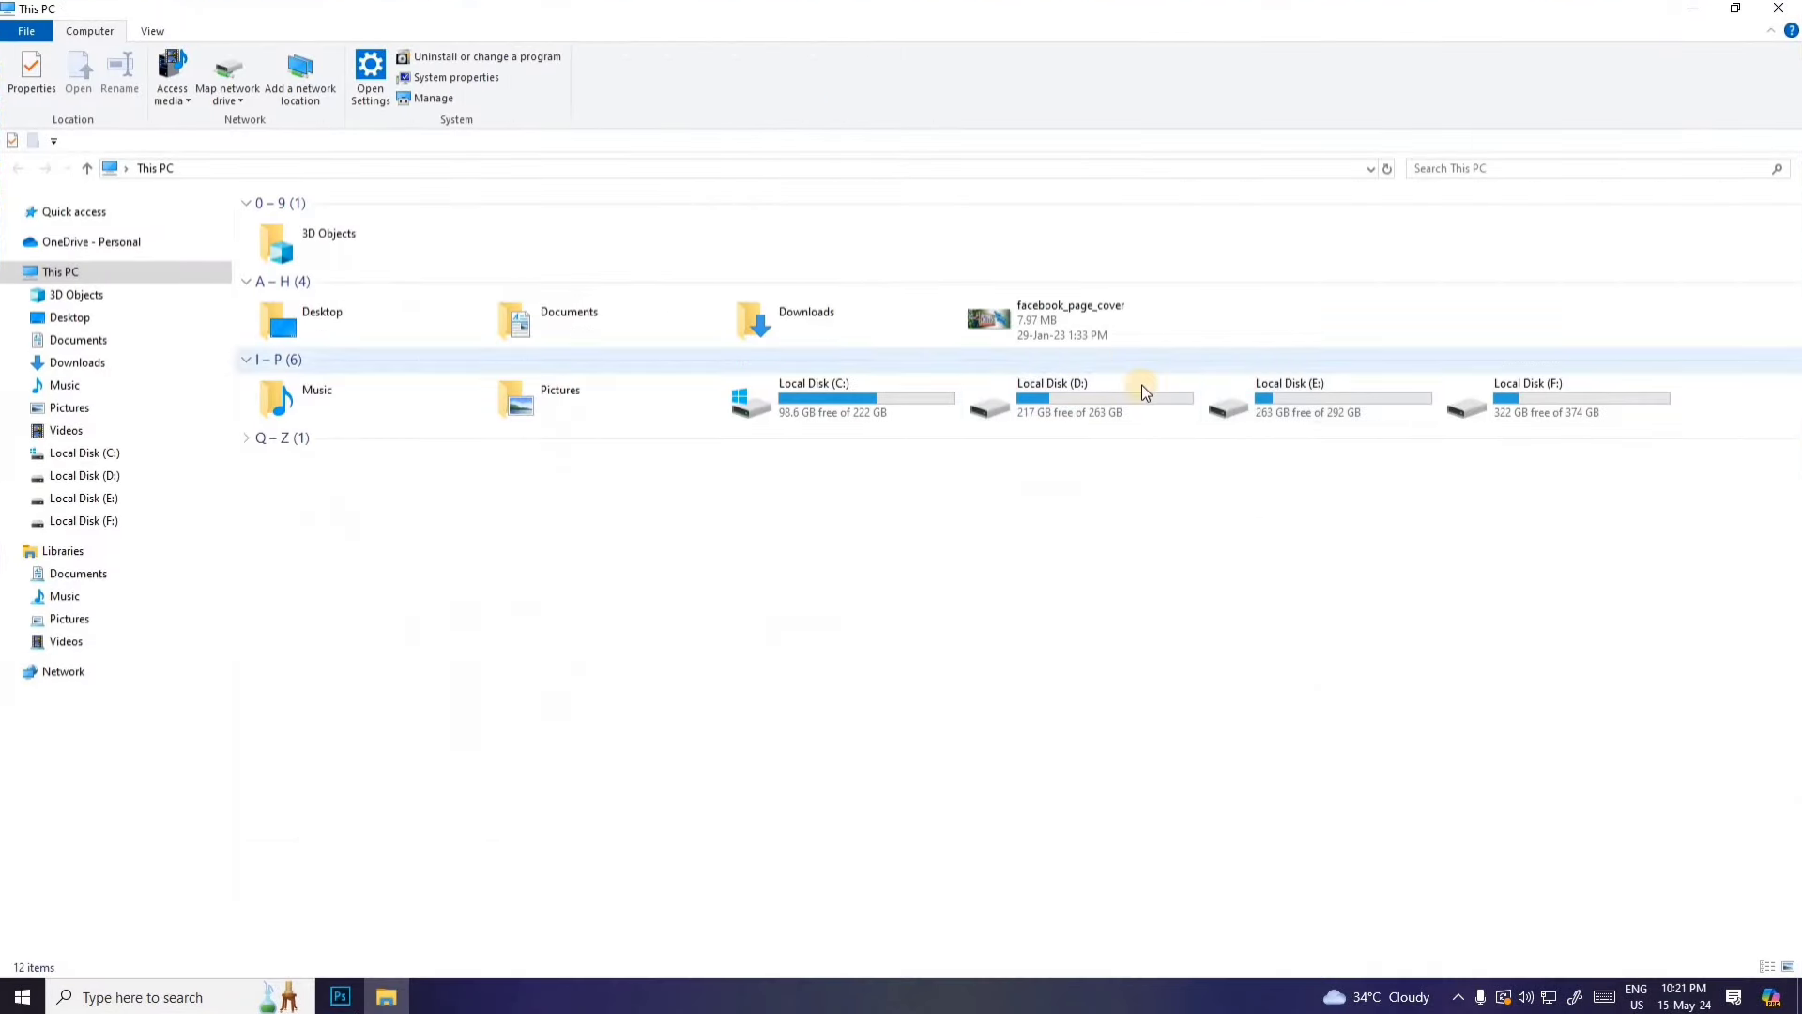
double_click(1141, 384)
double_click(942, 256)
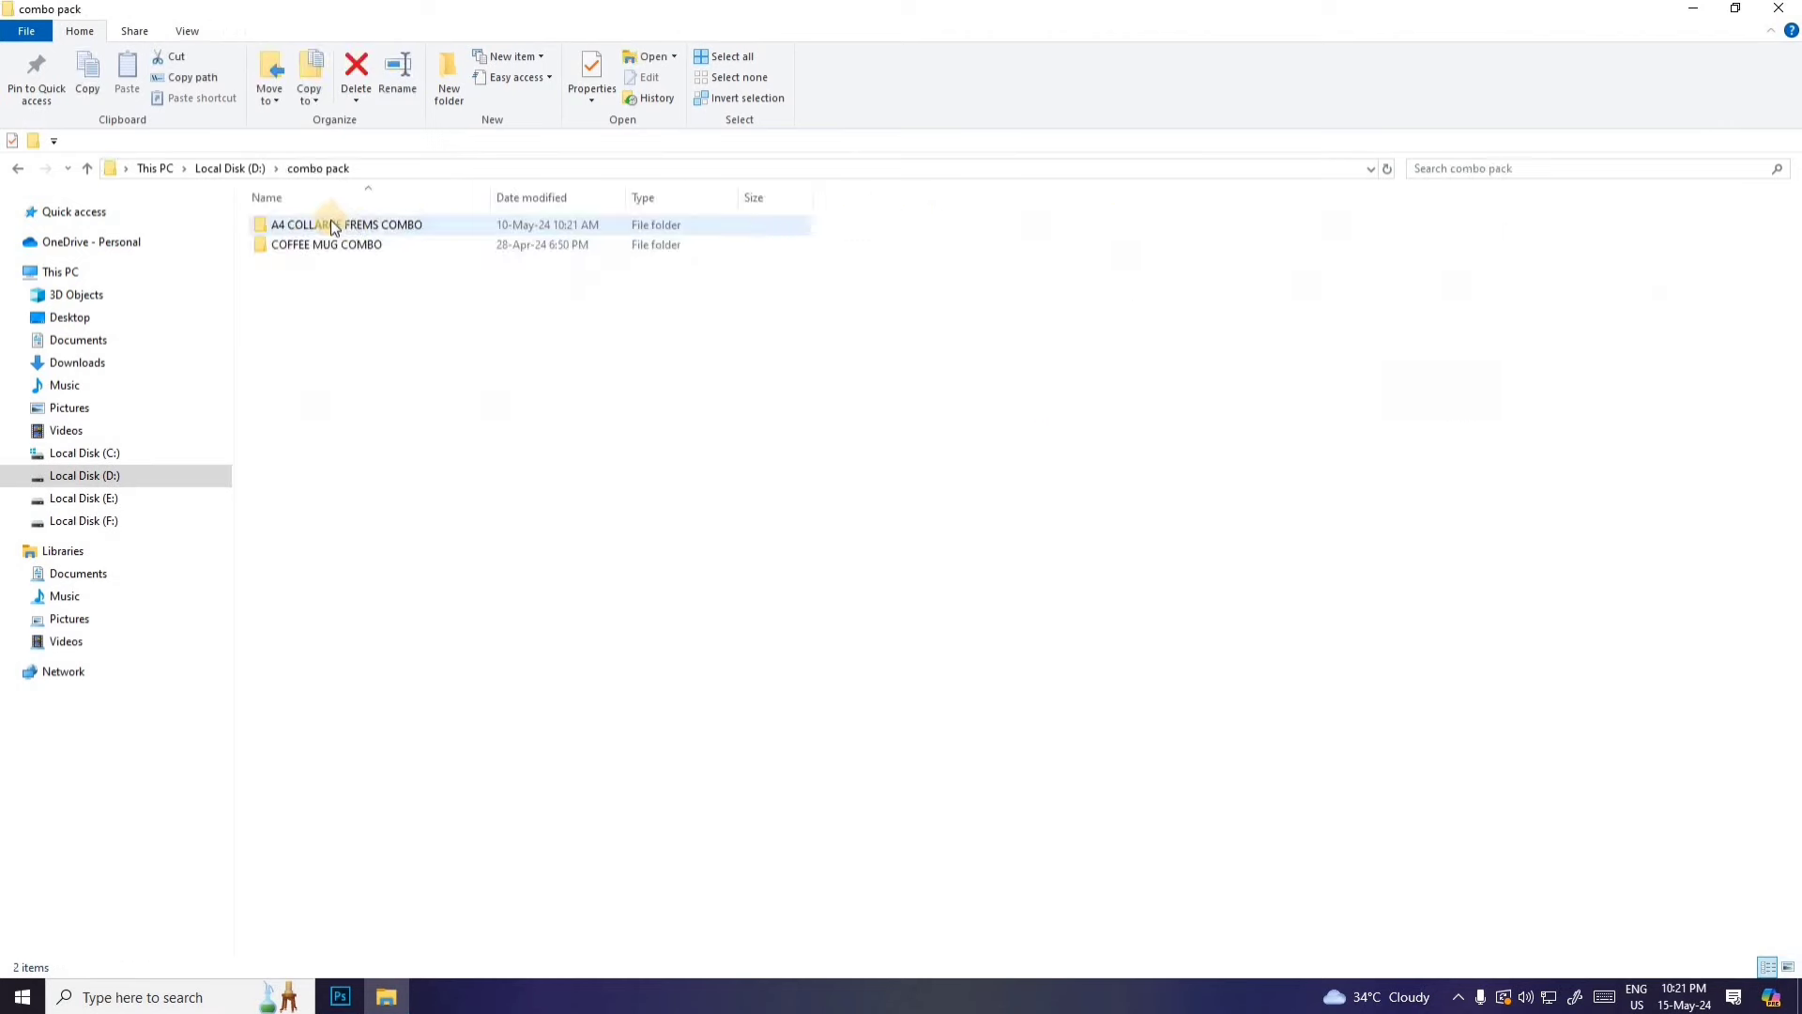
double_click(332, 225)
double_click(667, 346)
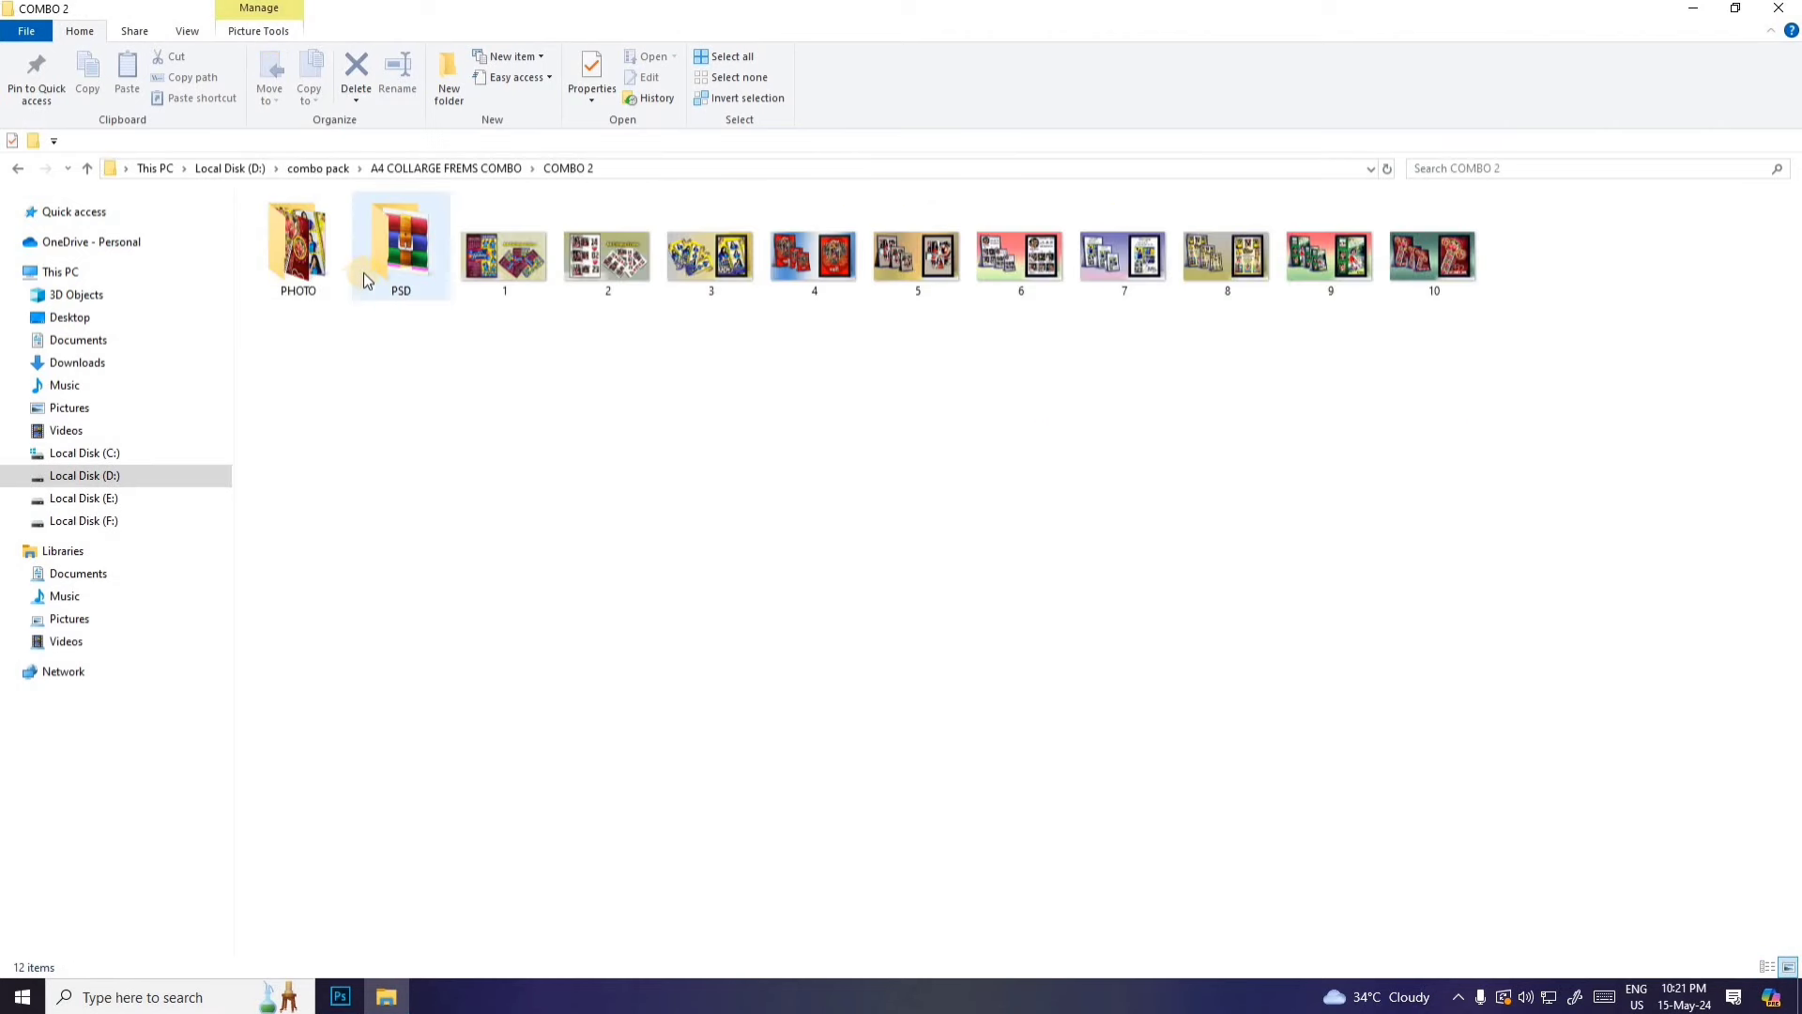
double_click(368, 263)
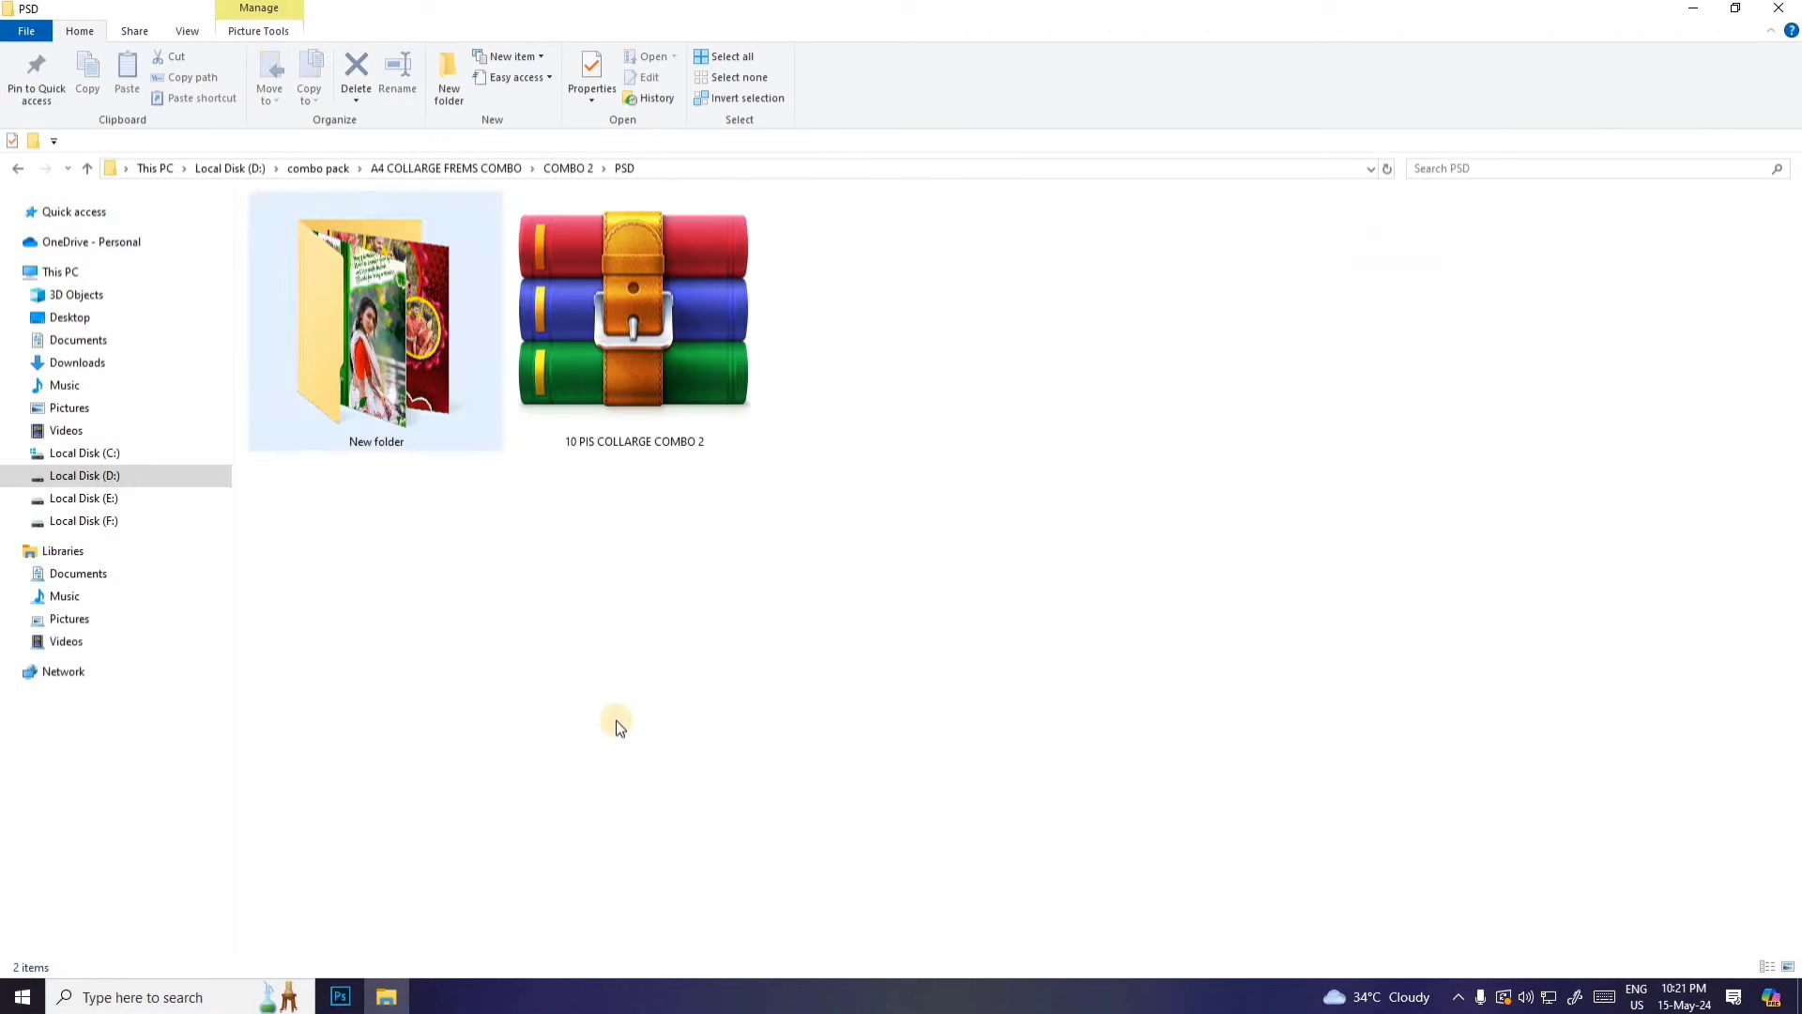
double_click(373, 377)
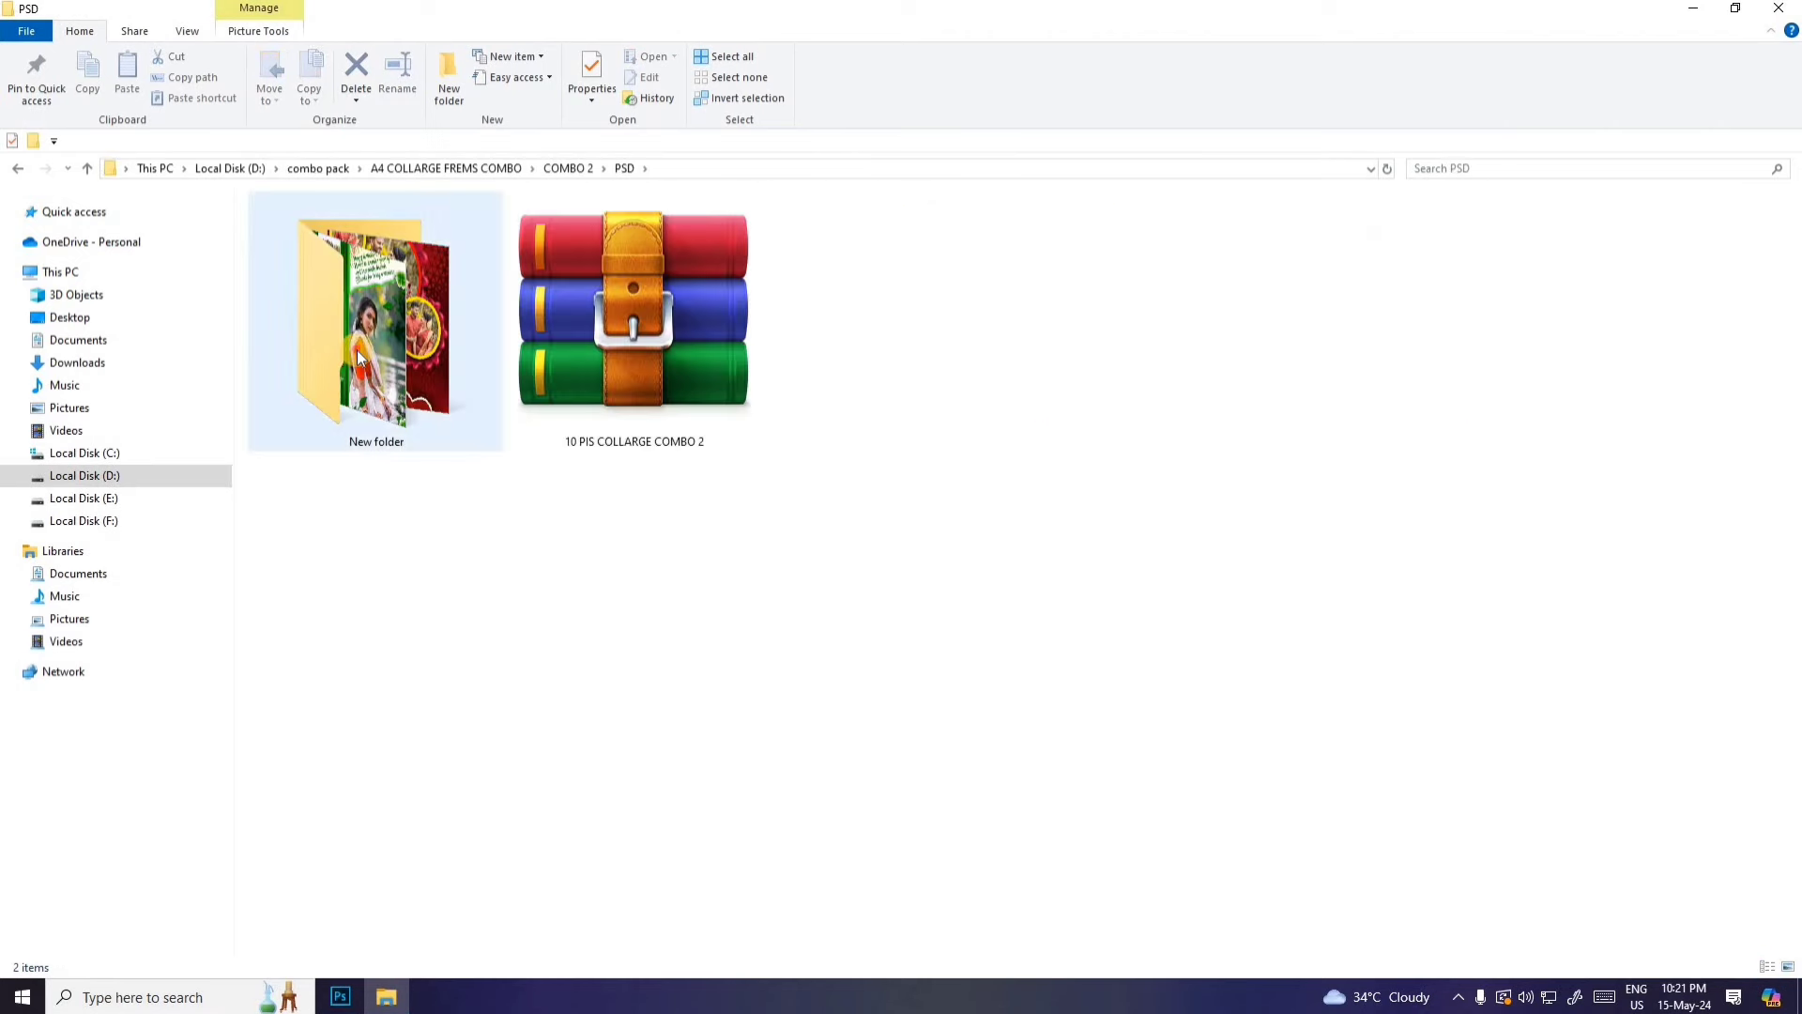
Step: Refresh New folder, select the SUNSET TRICK templates, and switch to Details view
right_click(518, 498)
left_click(528, 553)
left_click_drag(302, 317, 1292, 228)
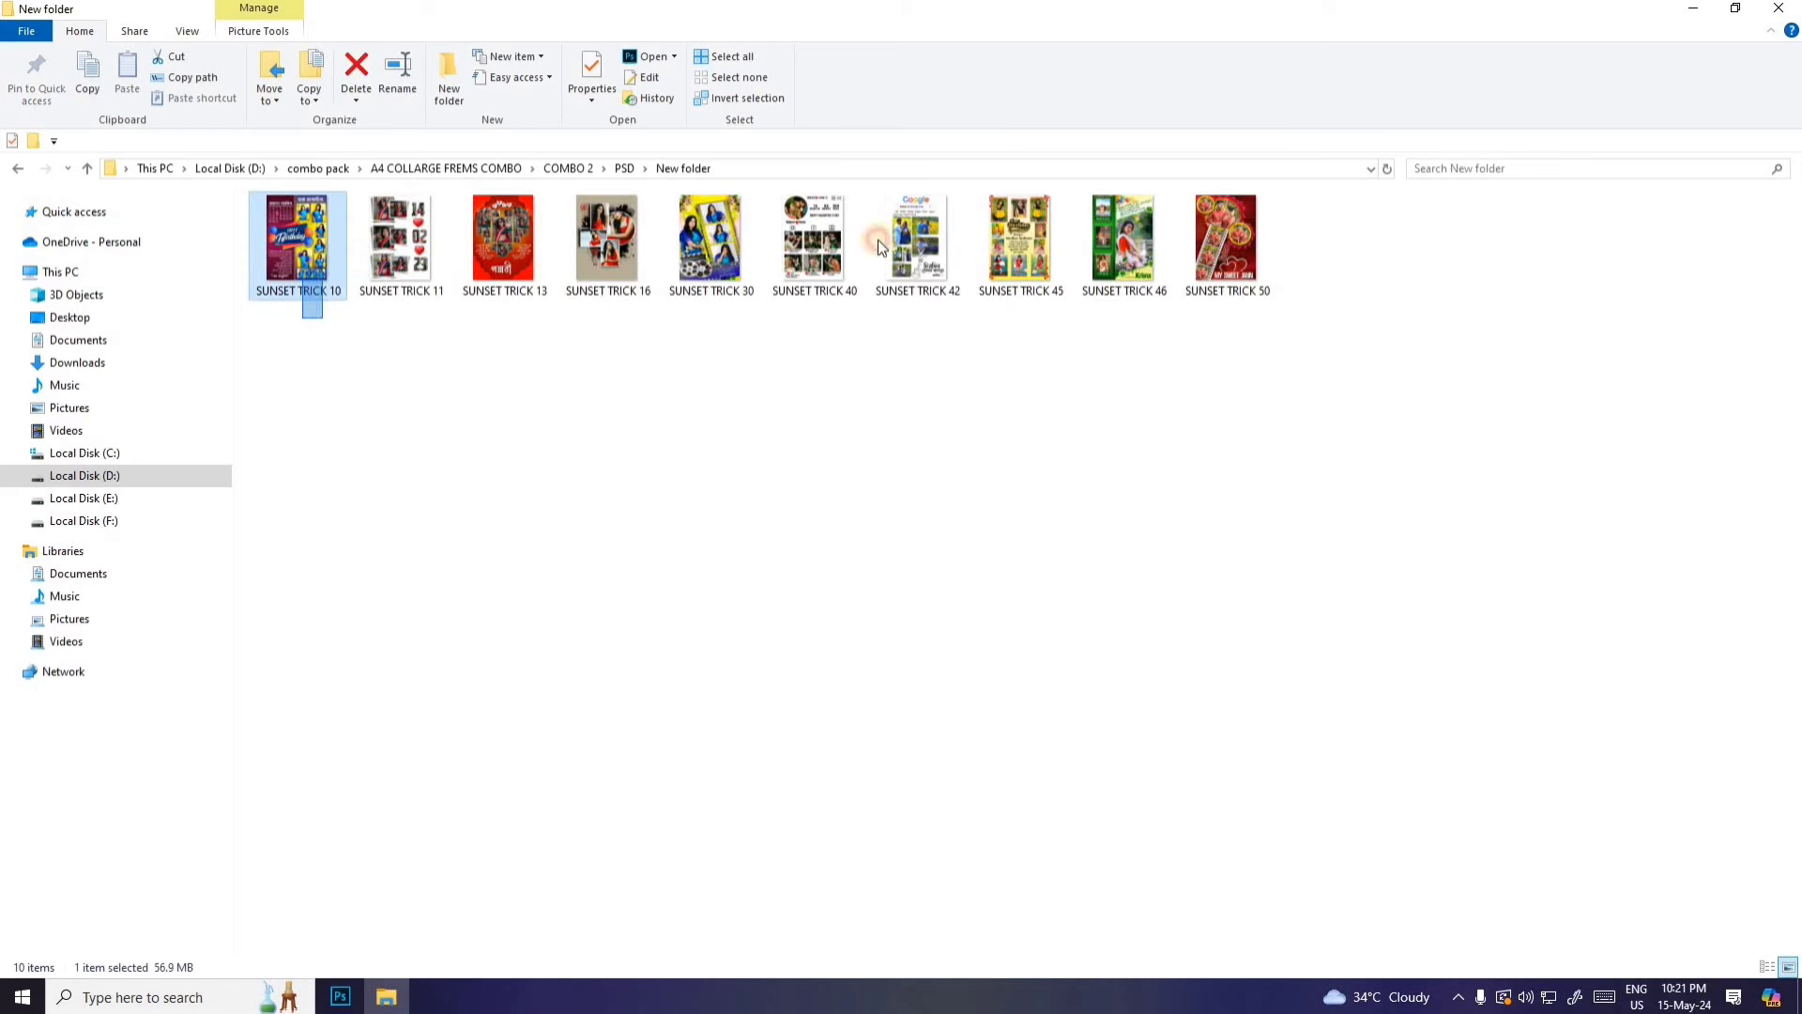
left_click_drag(302, 312, 1239, 266)
left_click(187, 31)
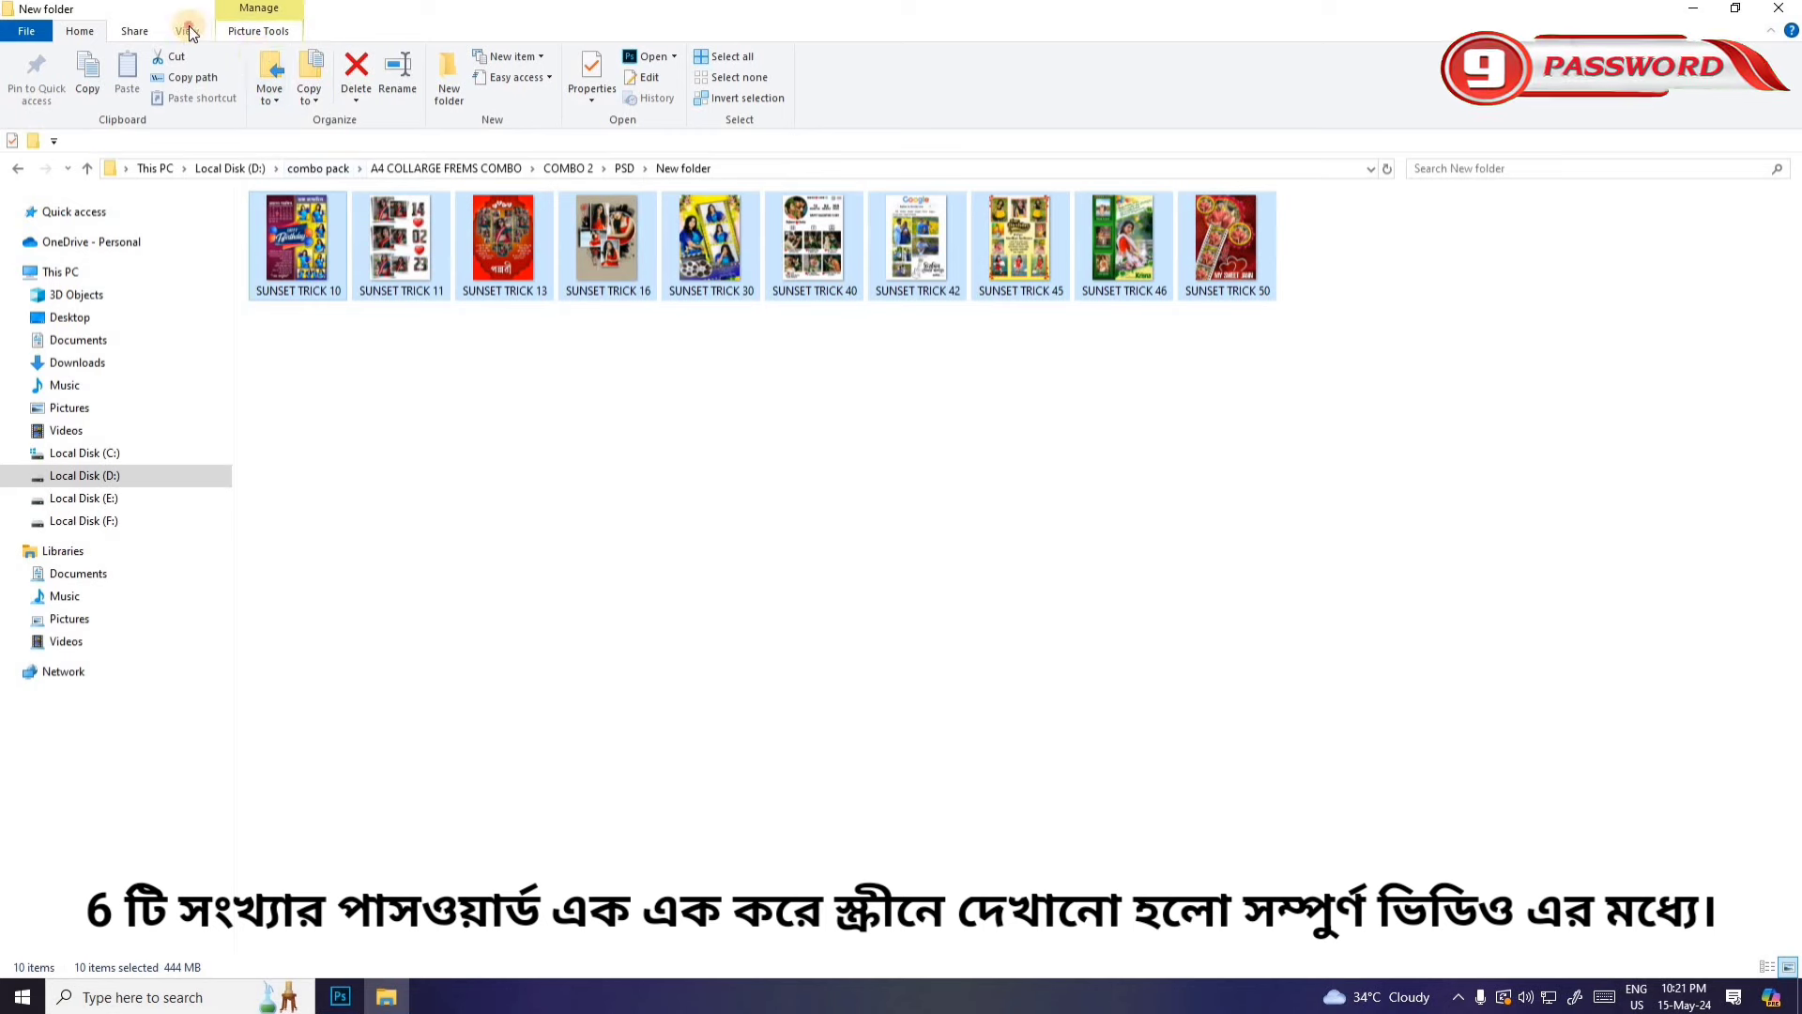
left_click(409, 77)
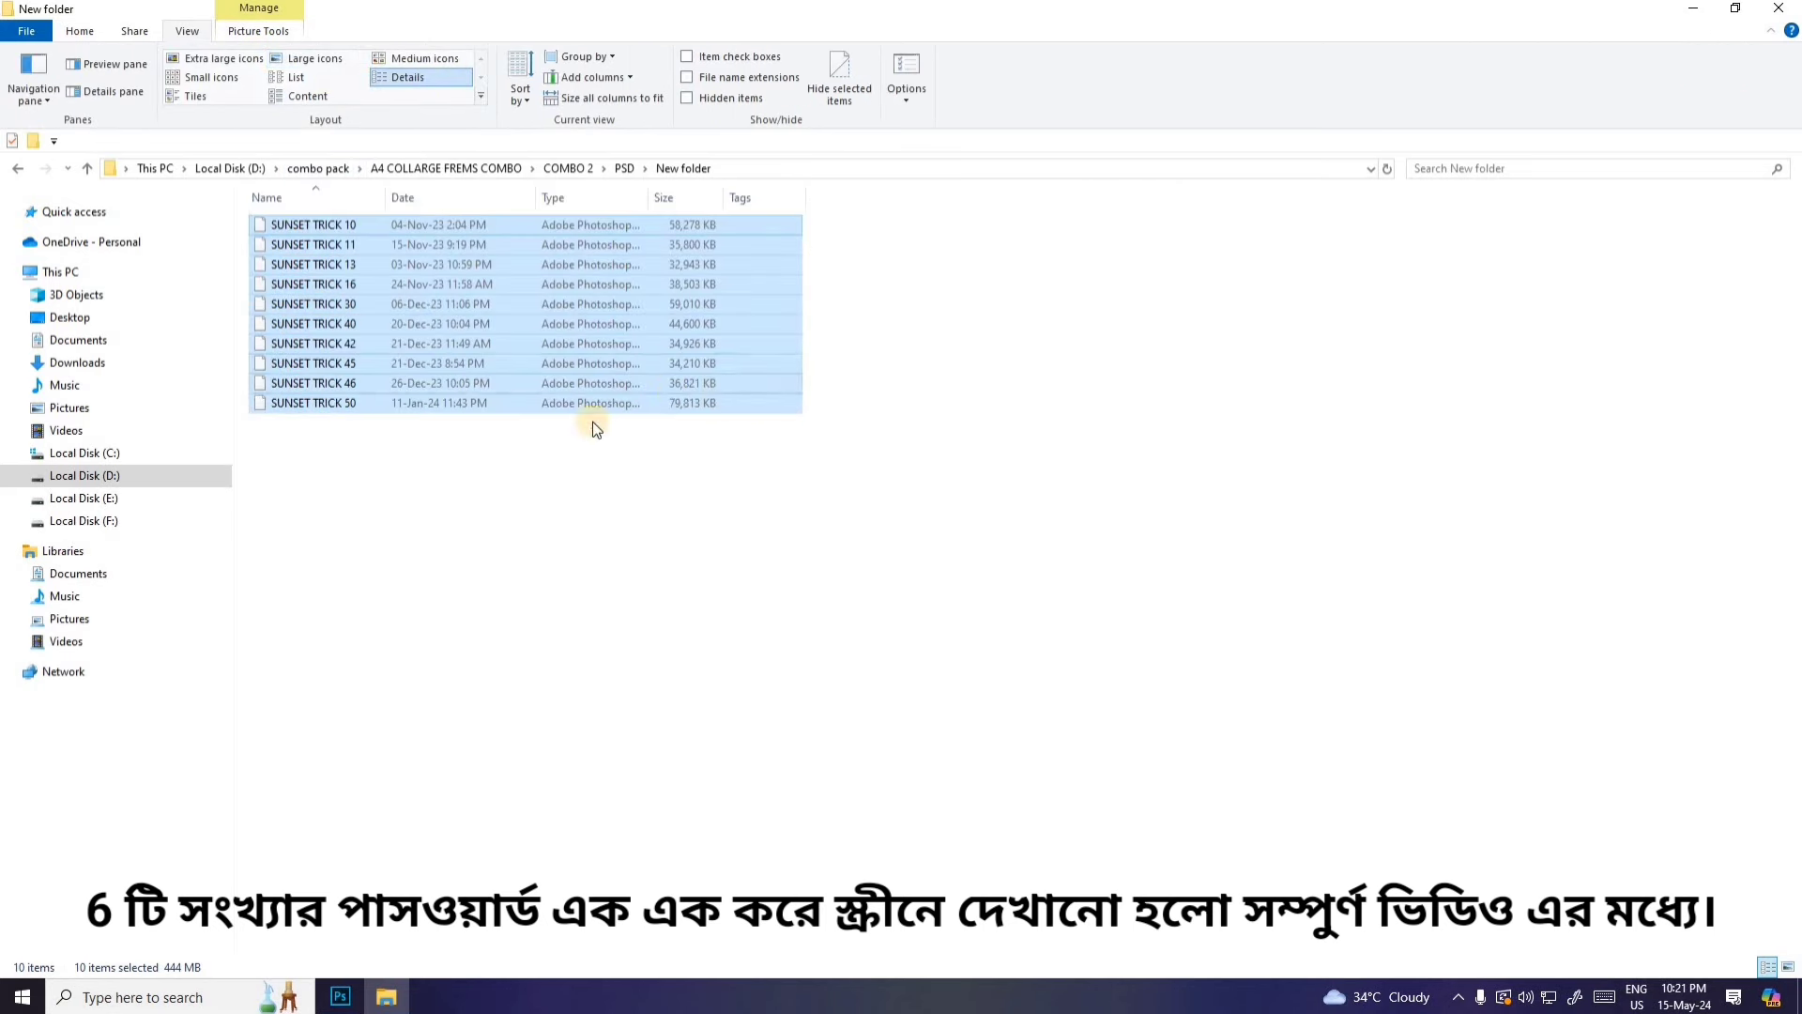
left_click_drag(594, 421, 612, 223)
Step: Back in PSD, try extracting the 10 PIS COLLARGE COMBO 2 archive, then cancel its password prompt
left_click(90, 167)
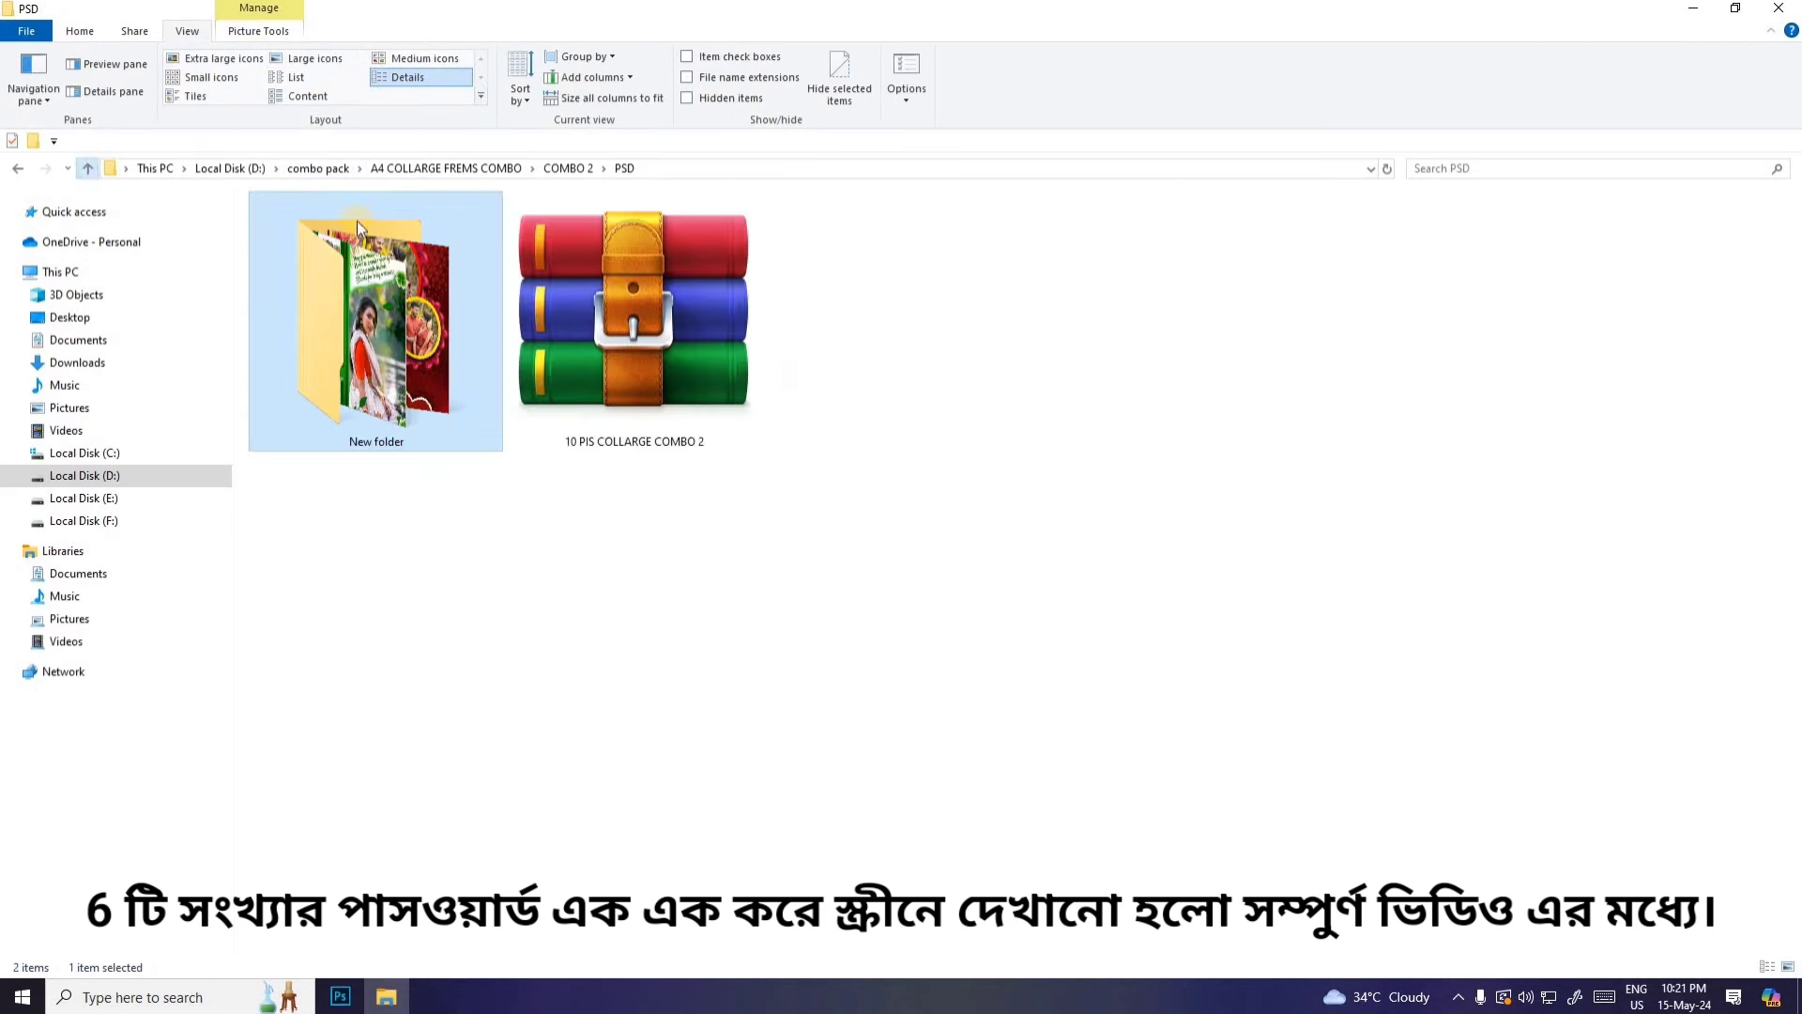
left_click(656, 319)
right_click(656, 317)
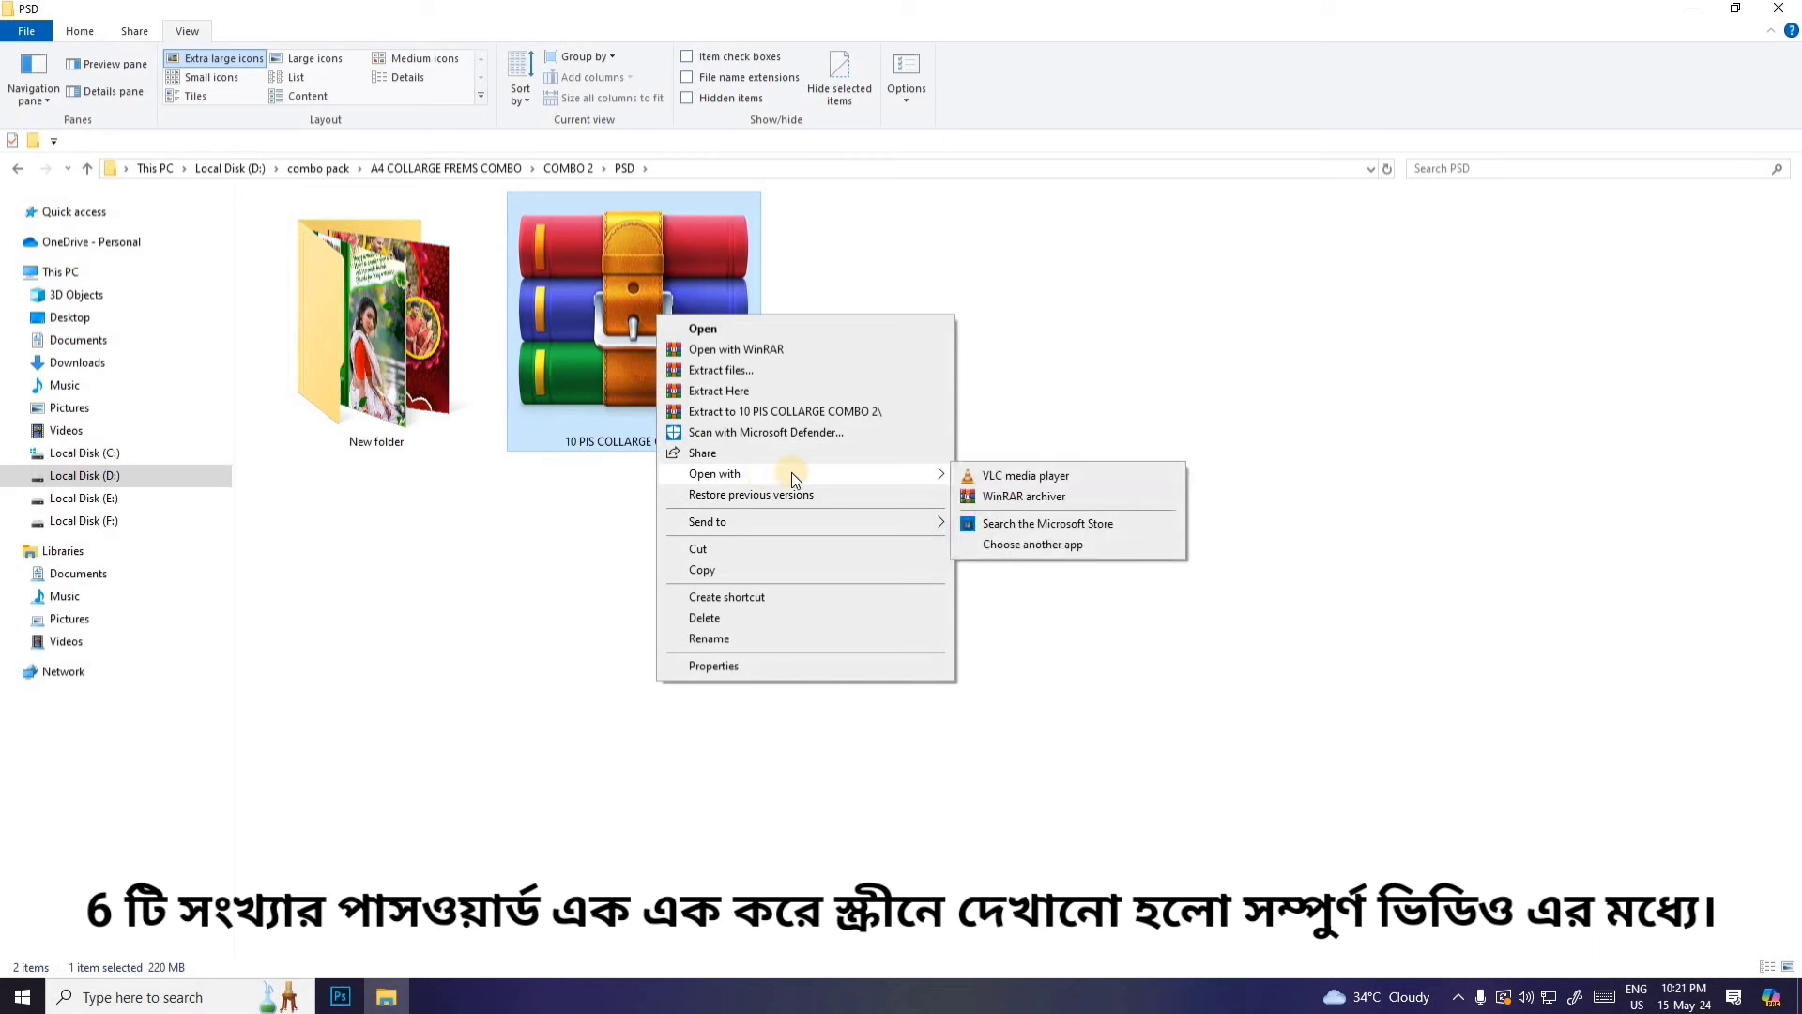
left_click(775, 392)
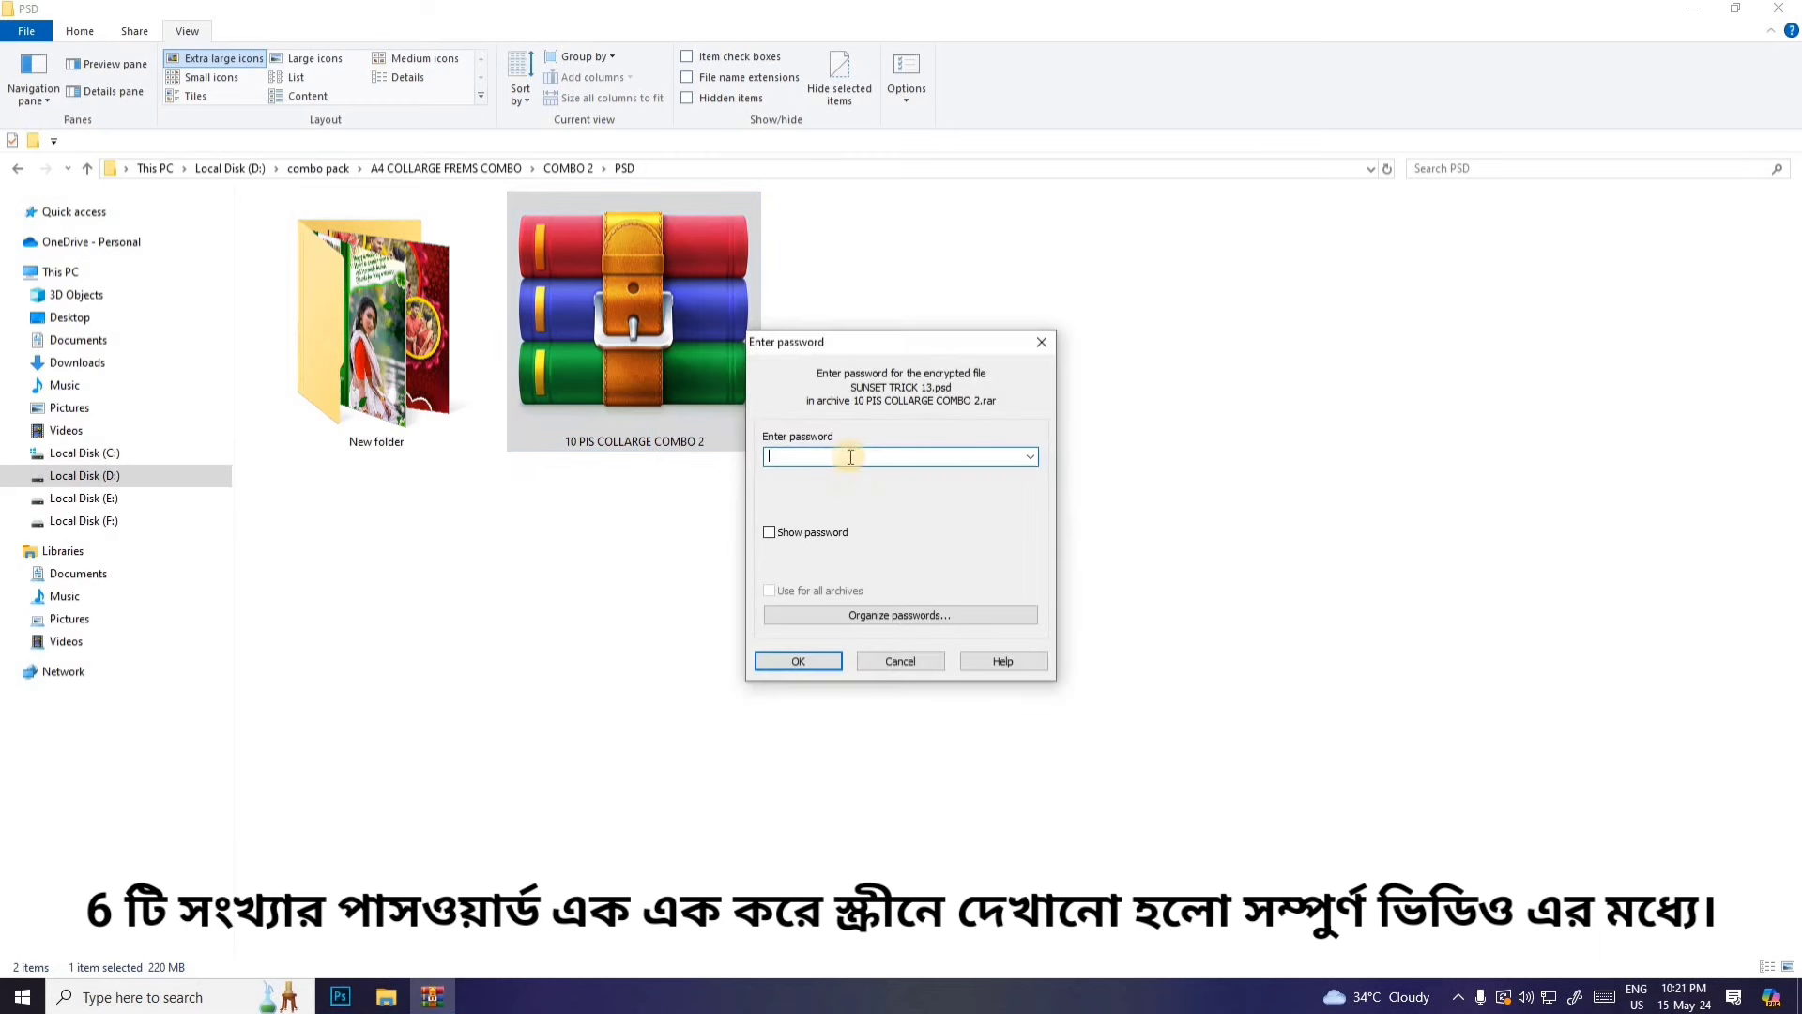
left_click(899, 662)
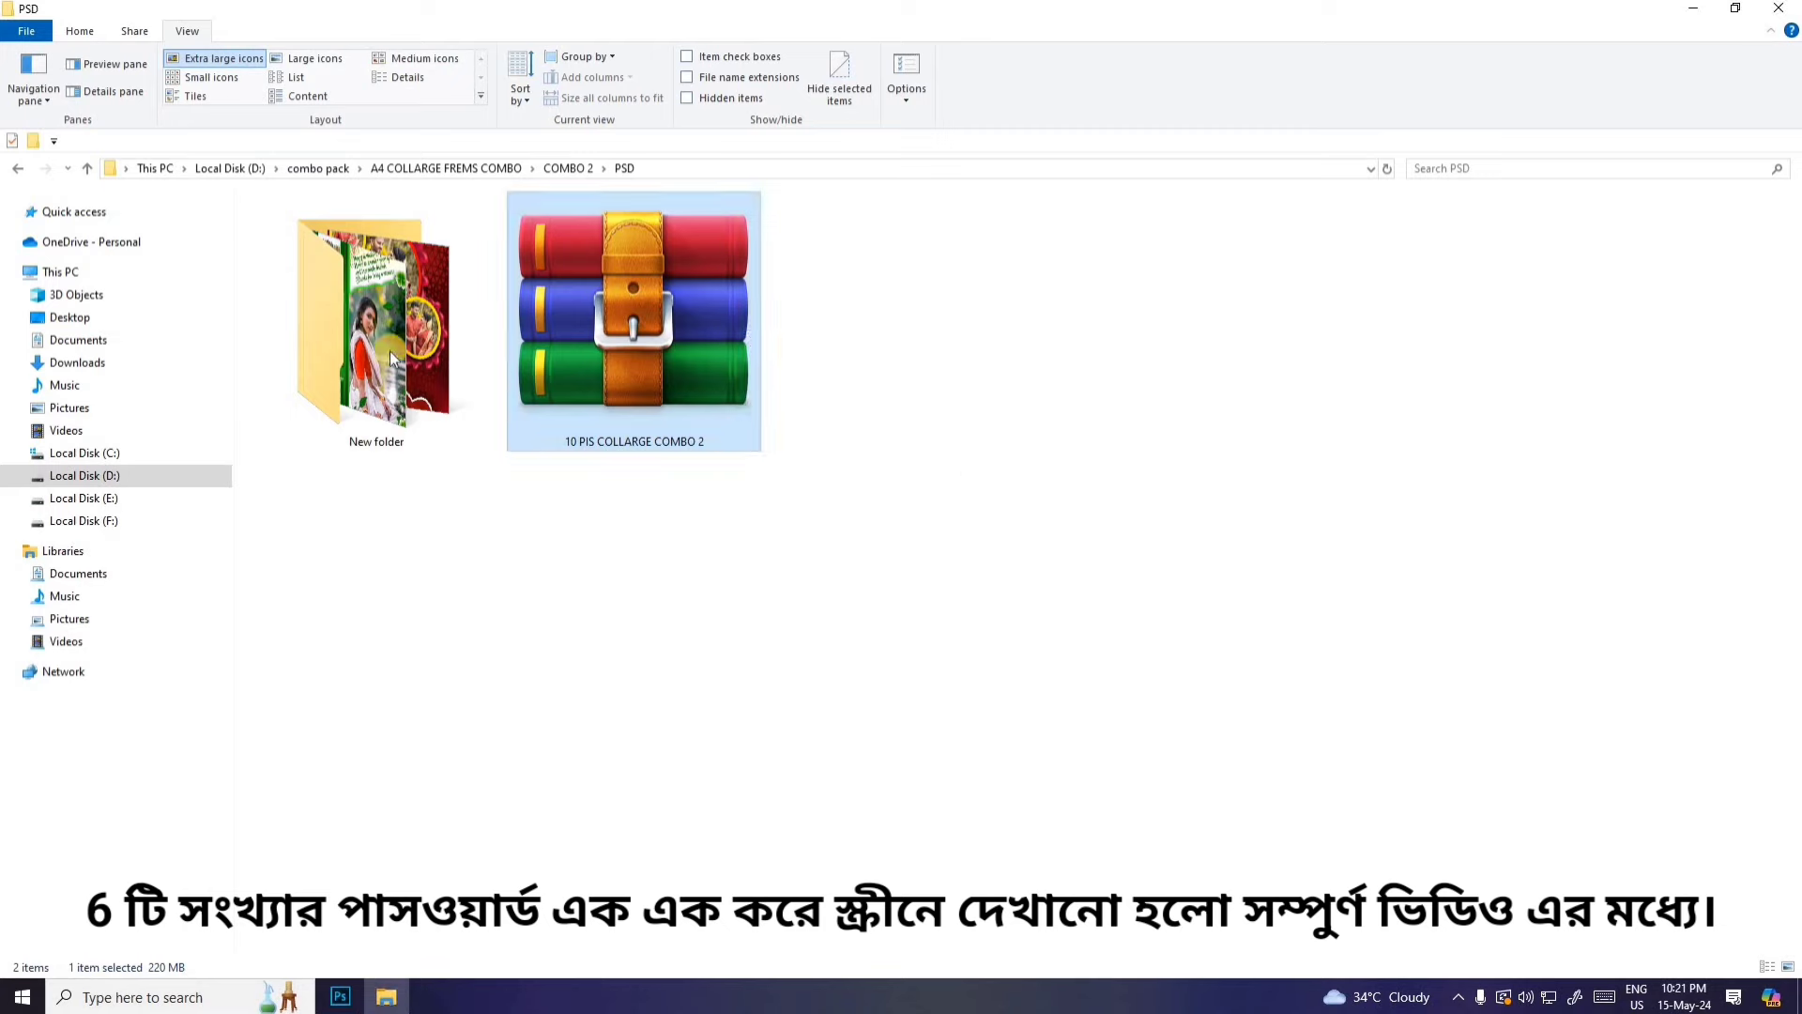
left_click(1378, 587)
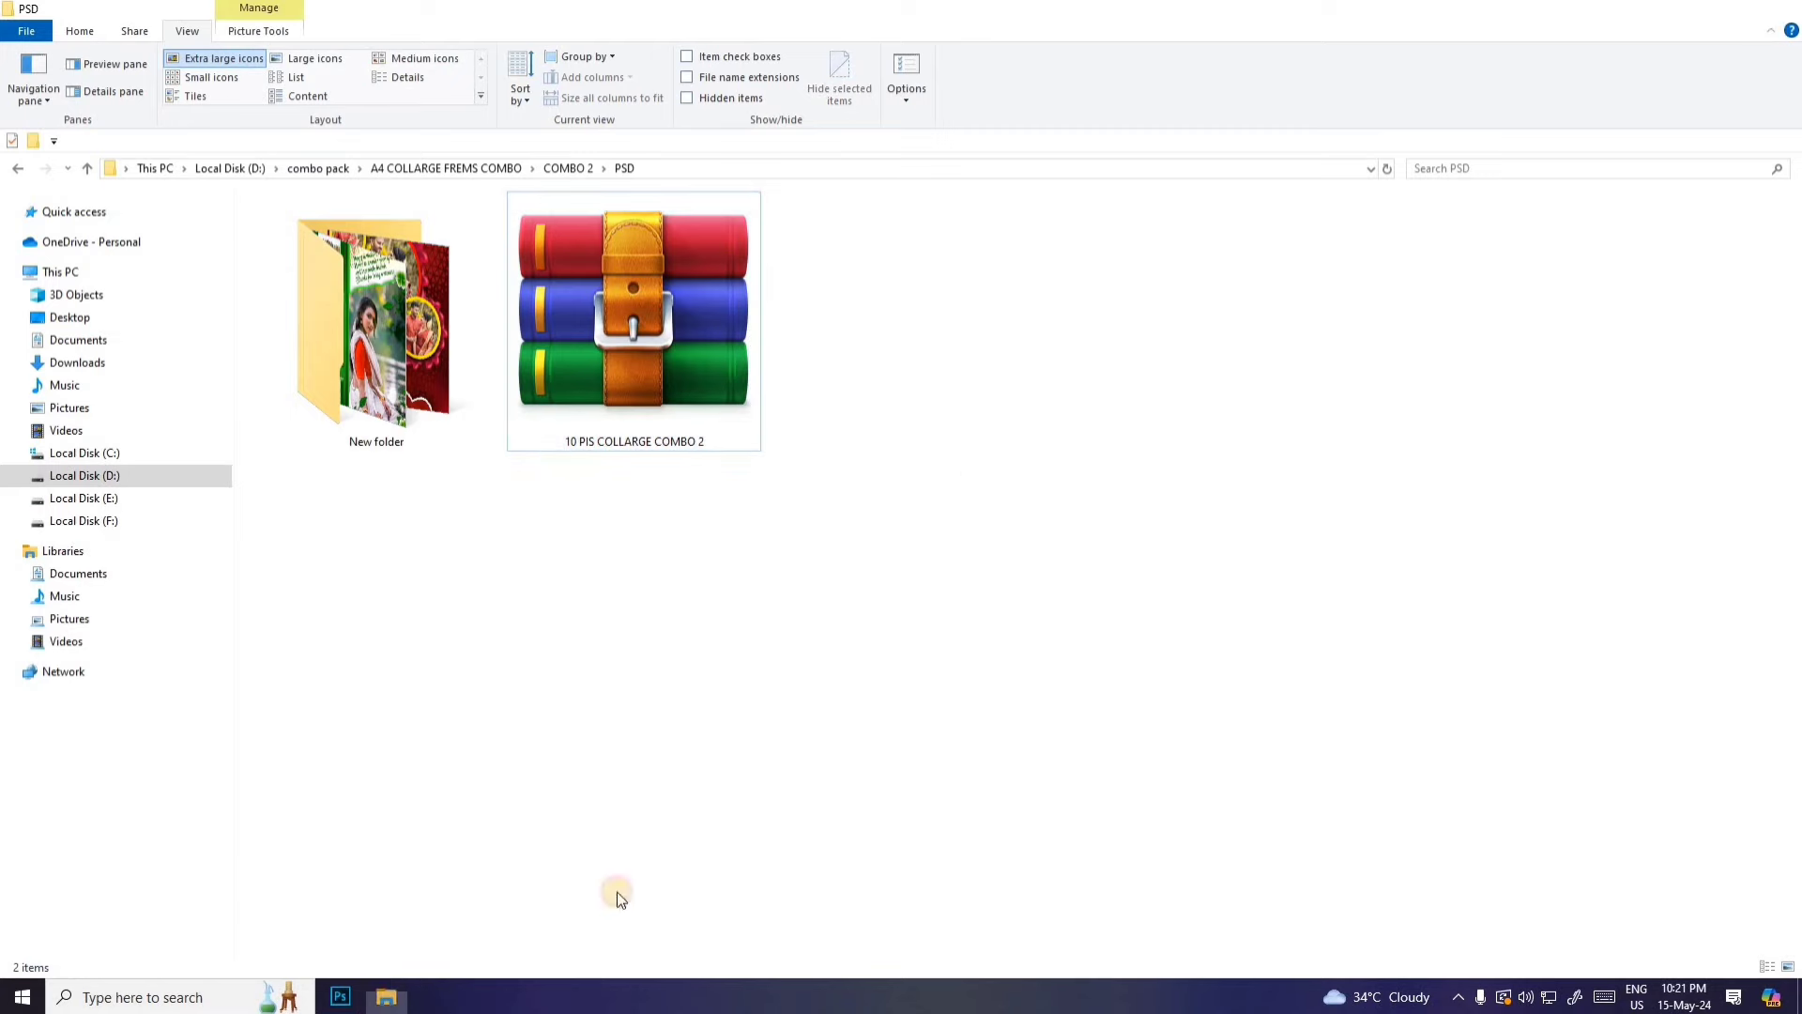
Step: Close File Explorer and browse Photoshop's Open dialog to COMBO 2\PSD\New folder
left_click(1790, 7)
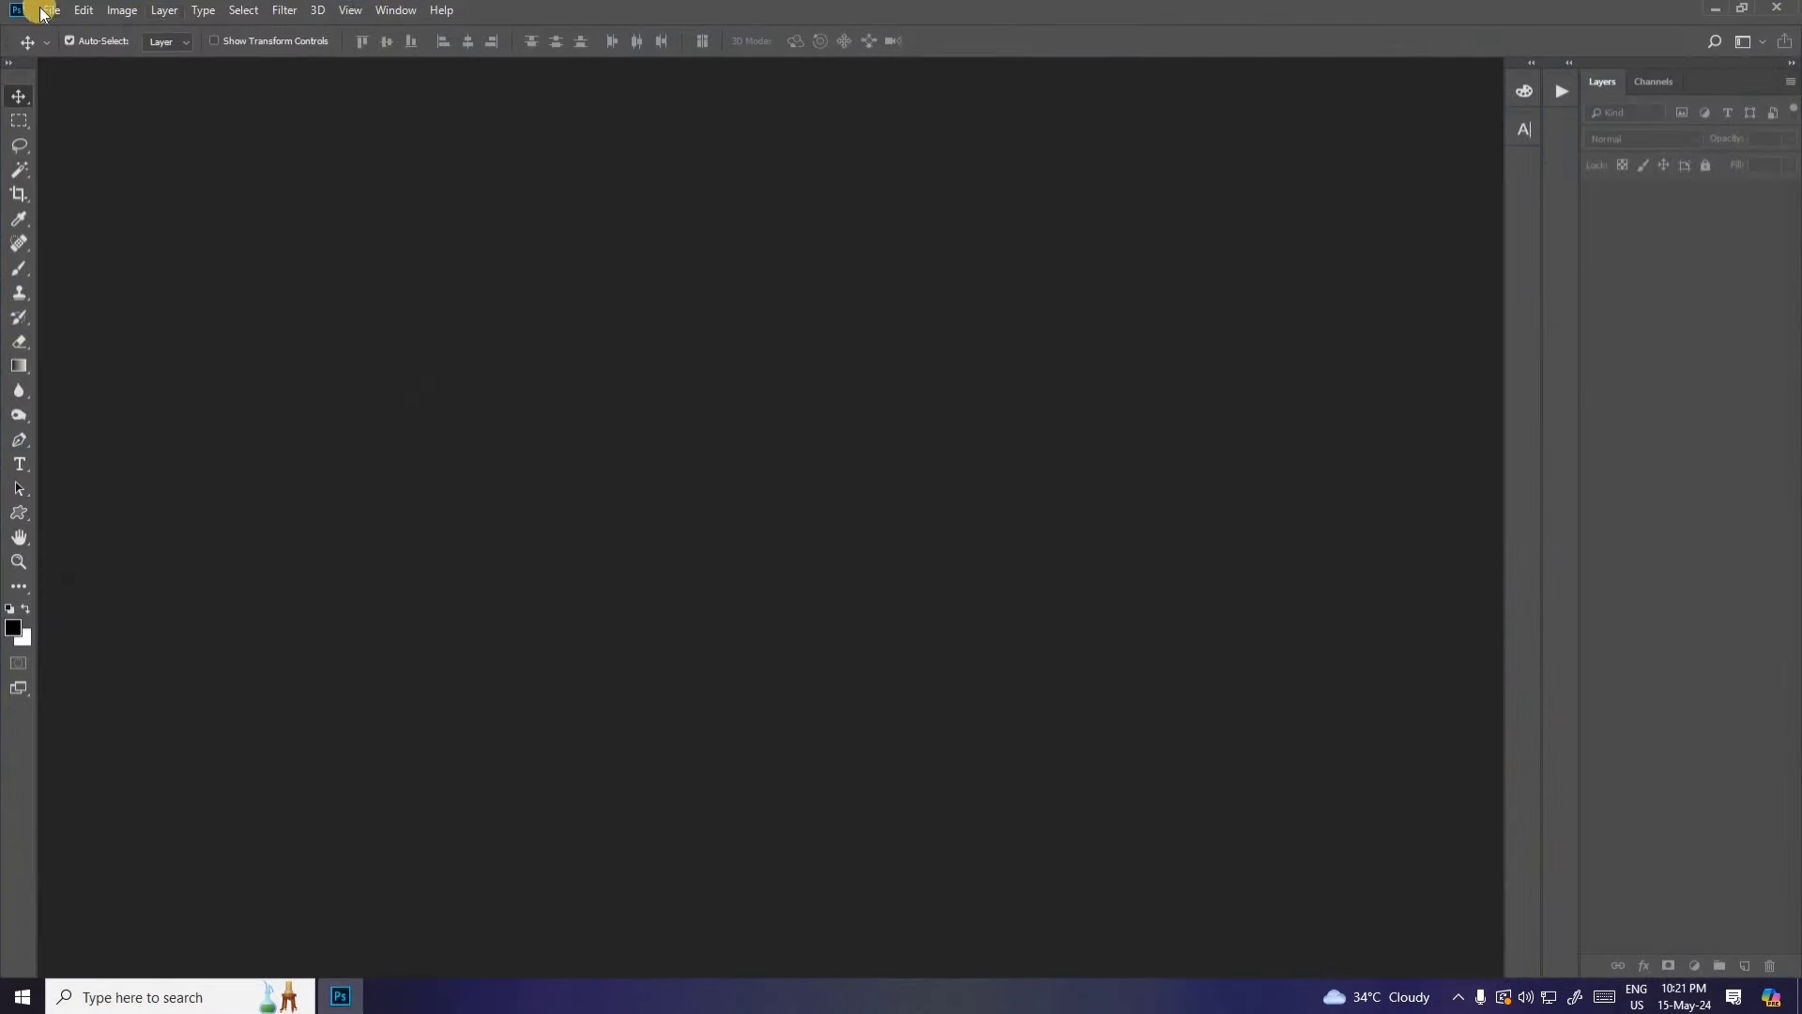
left_click(42, 13)
left_click(75, 48)
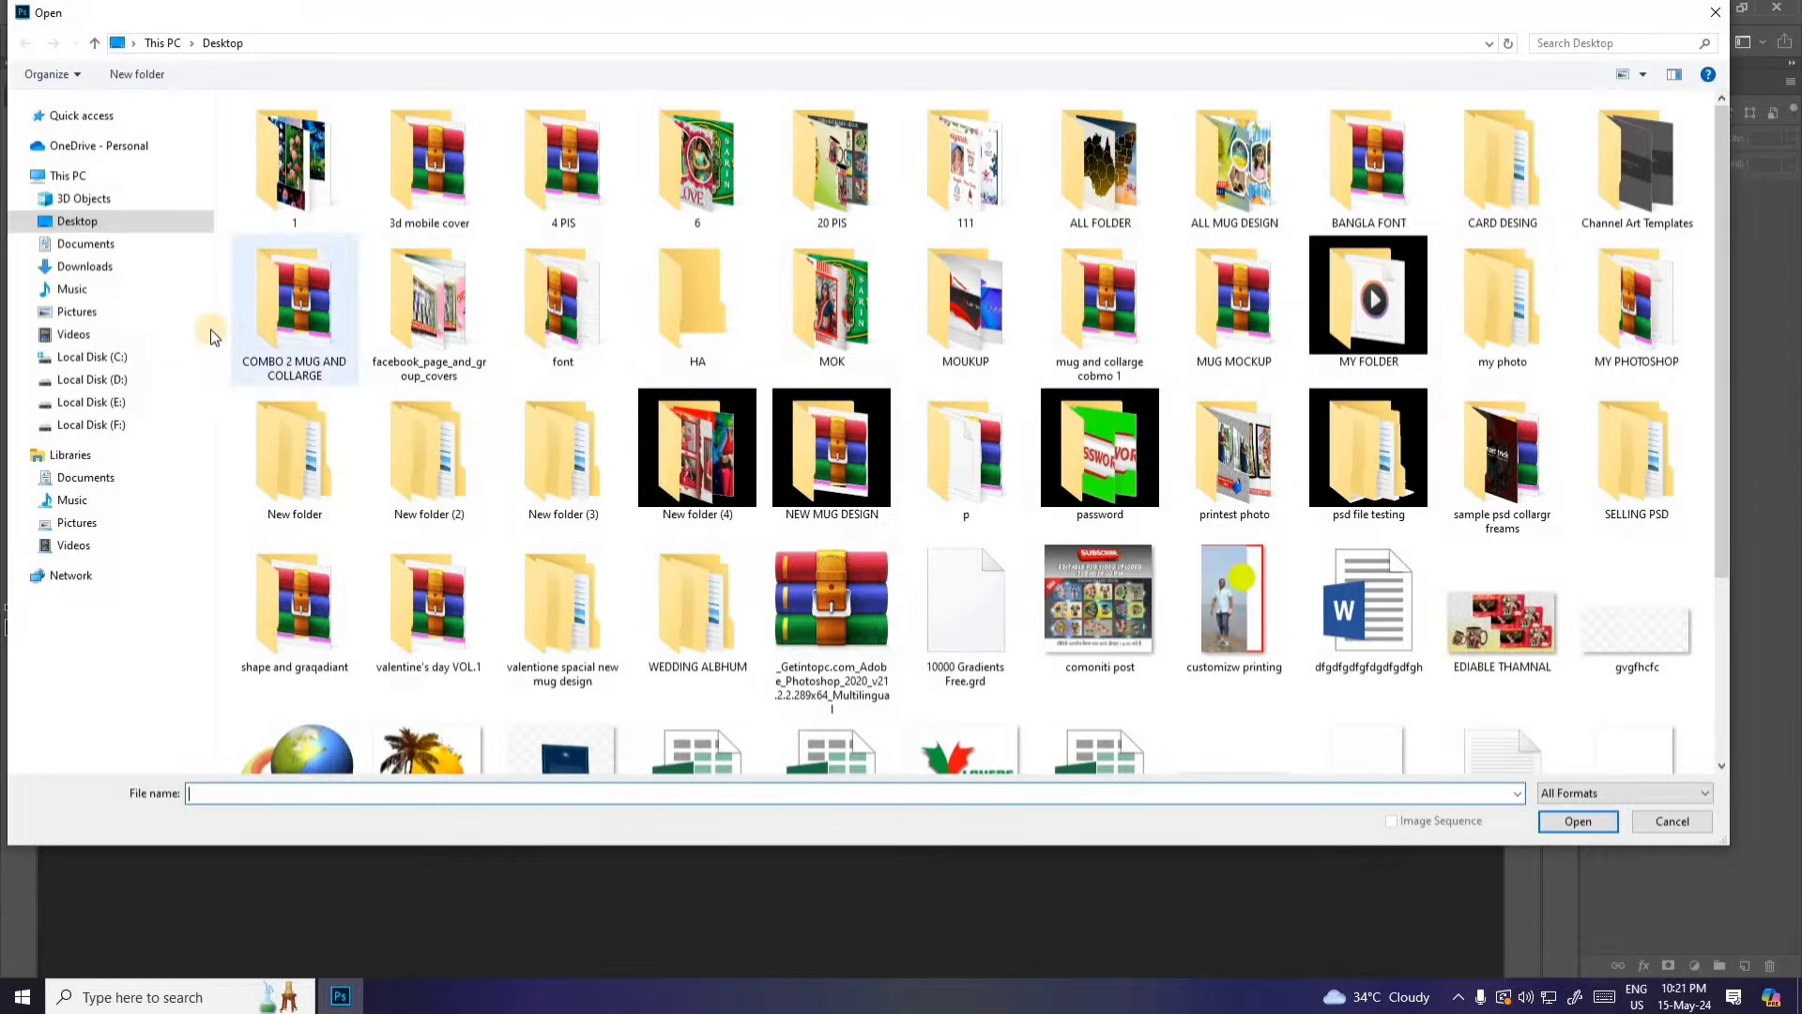
left_click(92, 380)
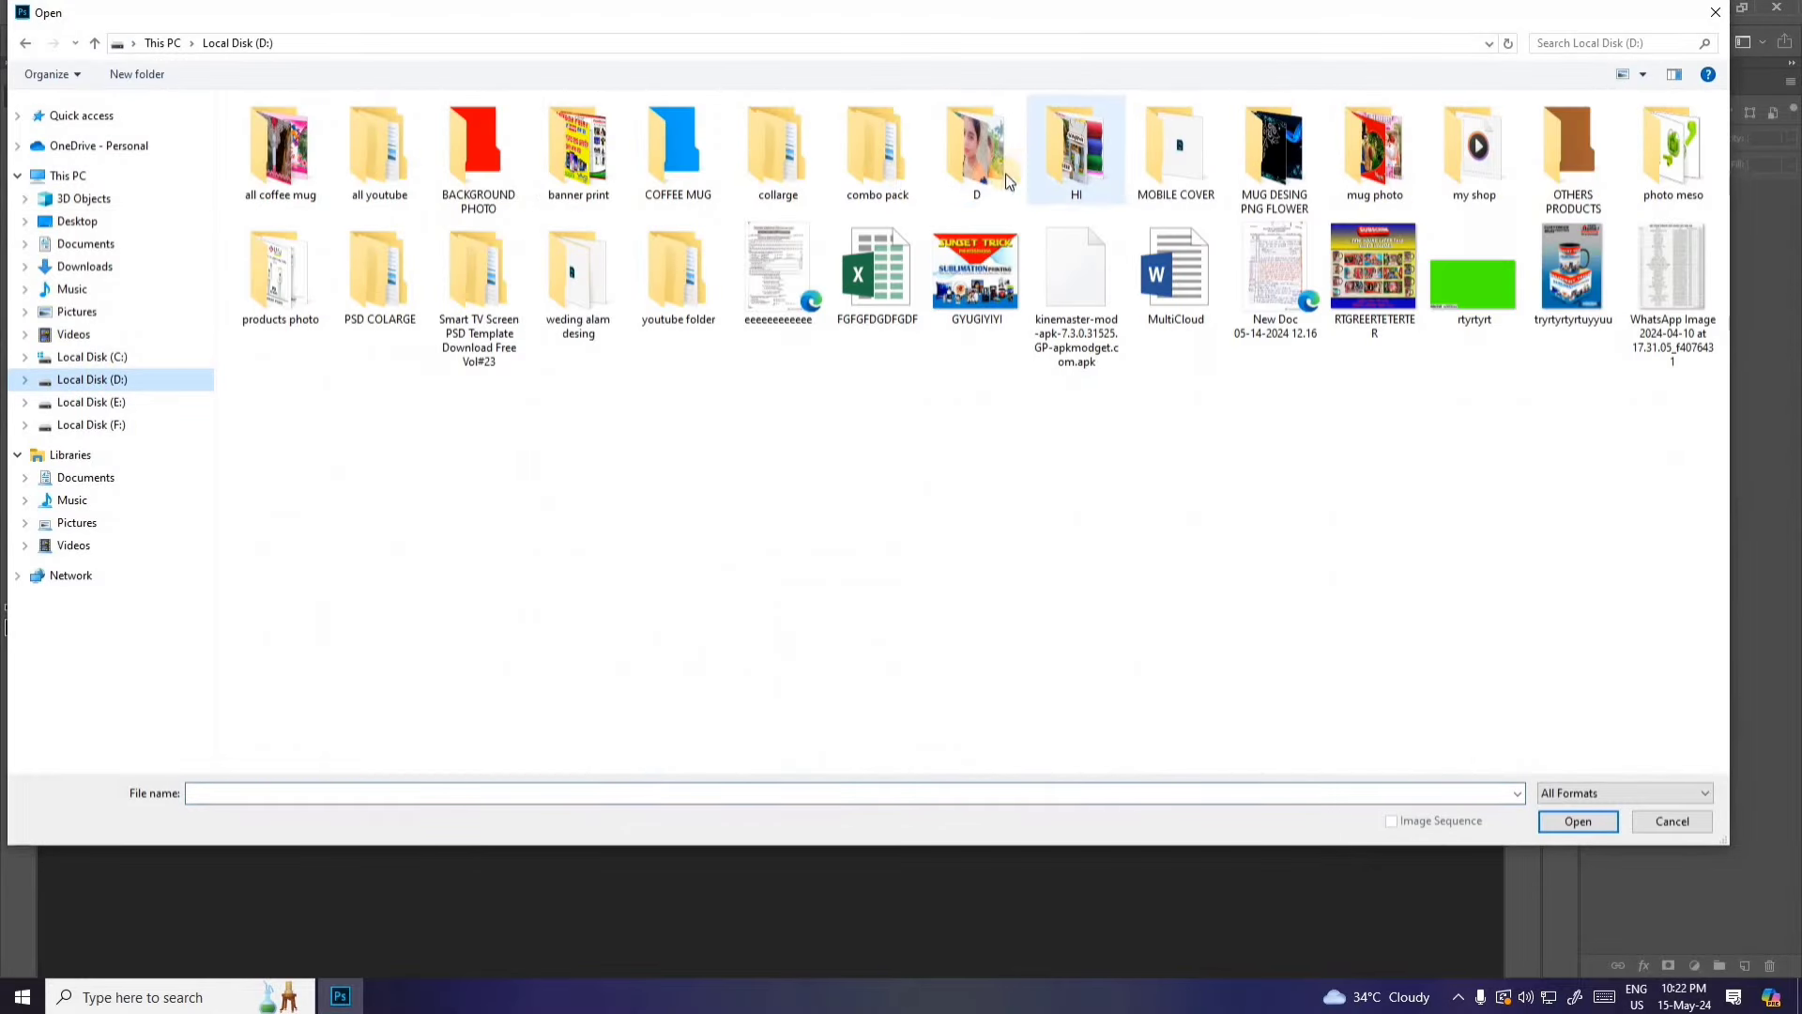
double_click(877, 173)
double_click(418, 133)
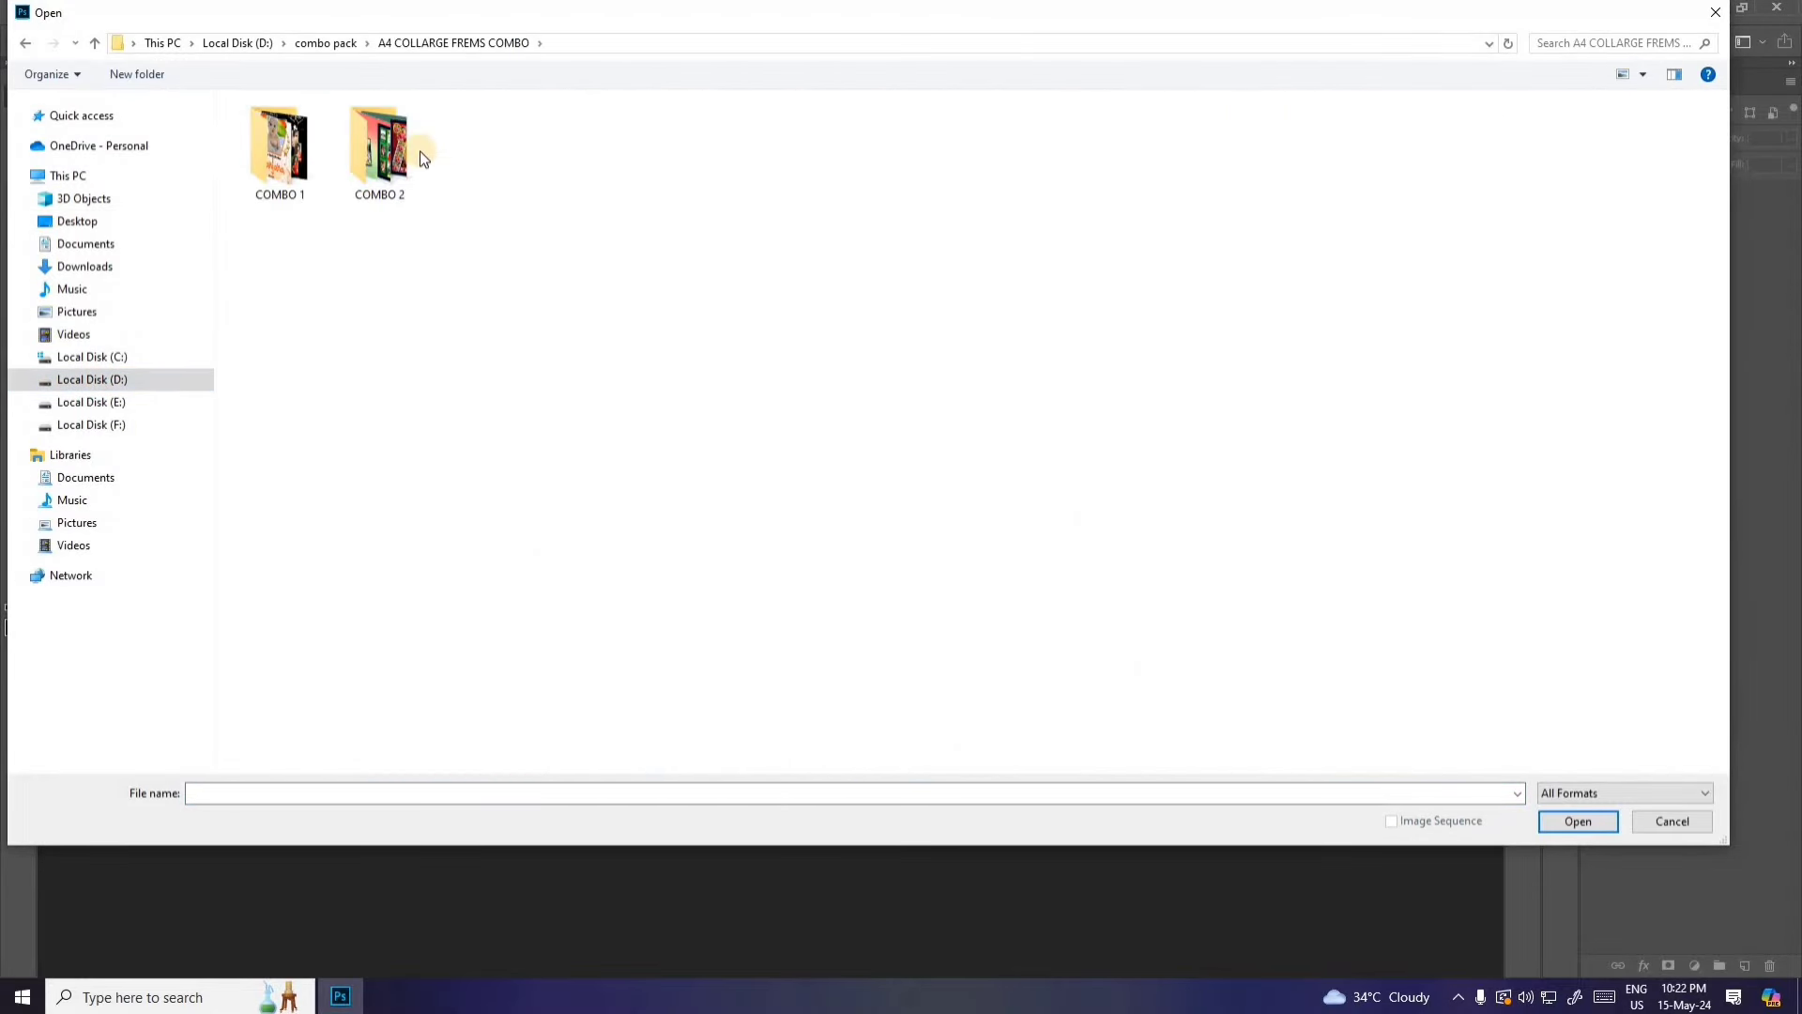
double_click(418, 152)
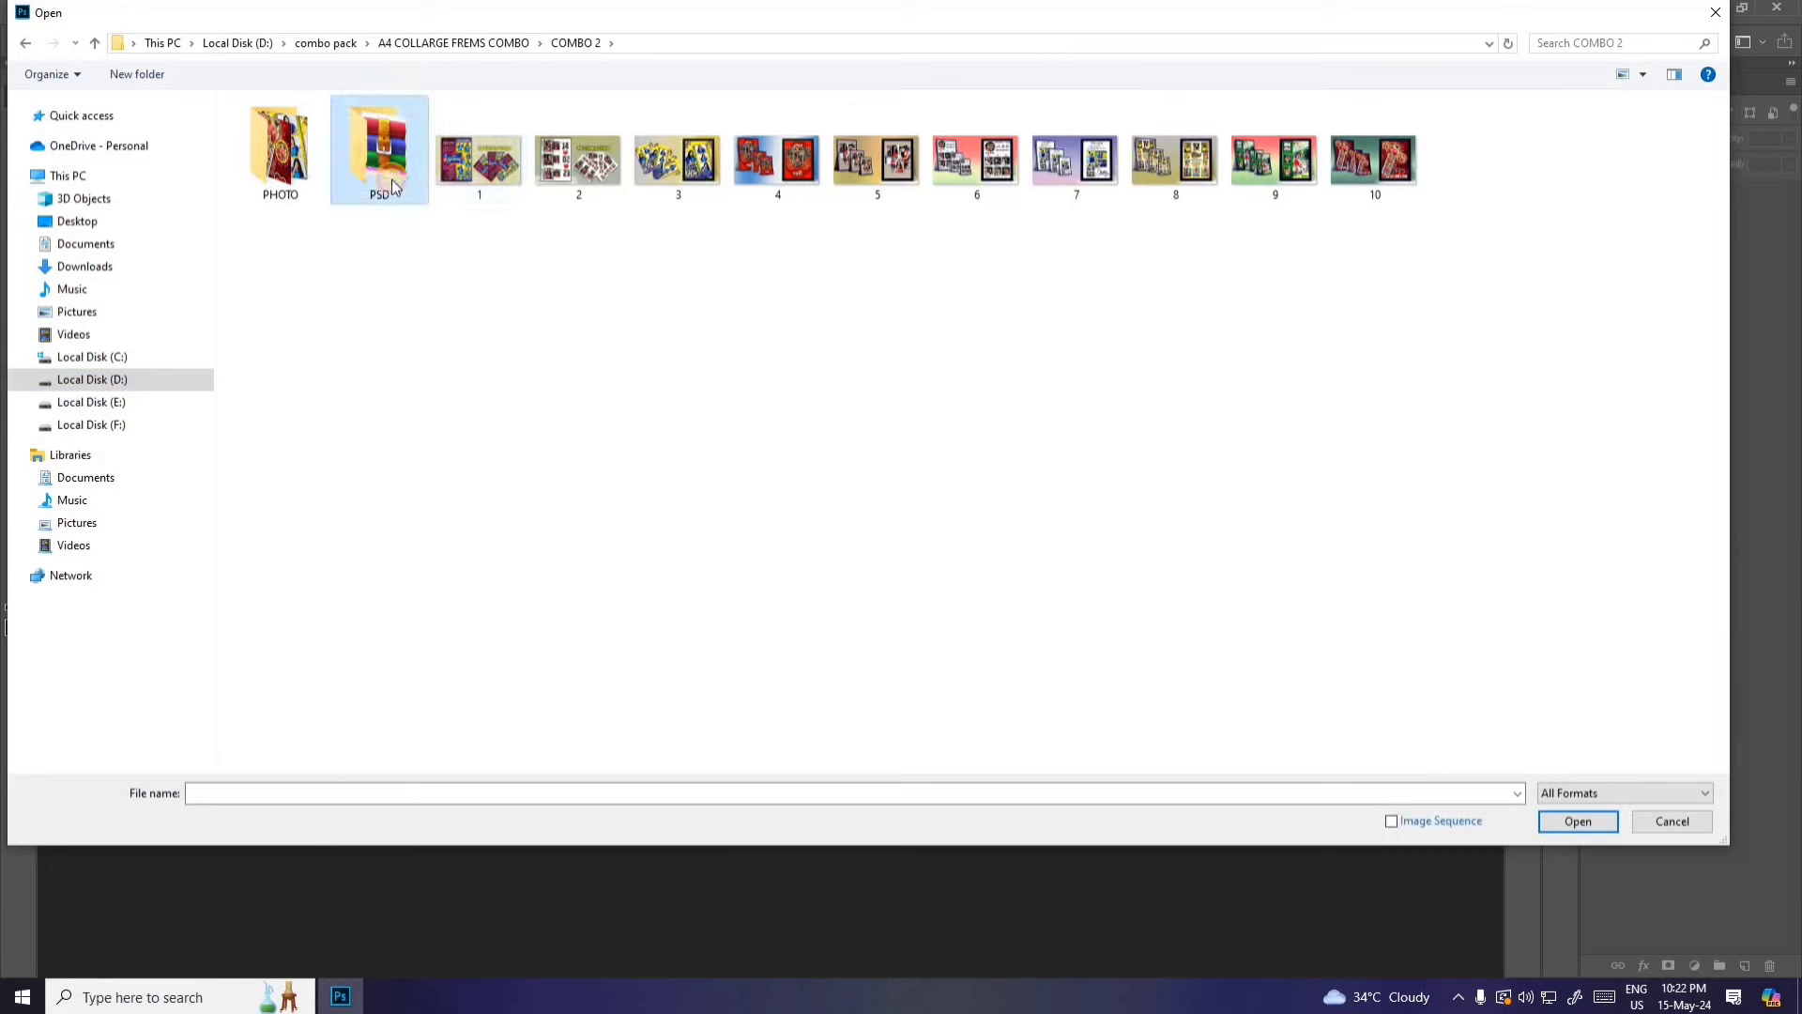
double_click(393, 185)
double_click(285, 181)
Step: Select all ten SUNSET TRICK templates and open them
left_click_drag(265, 231, 590, 141)
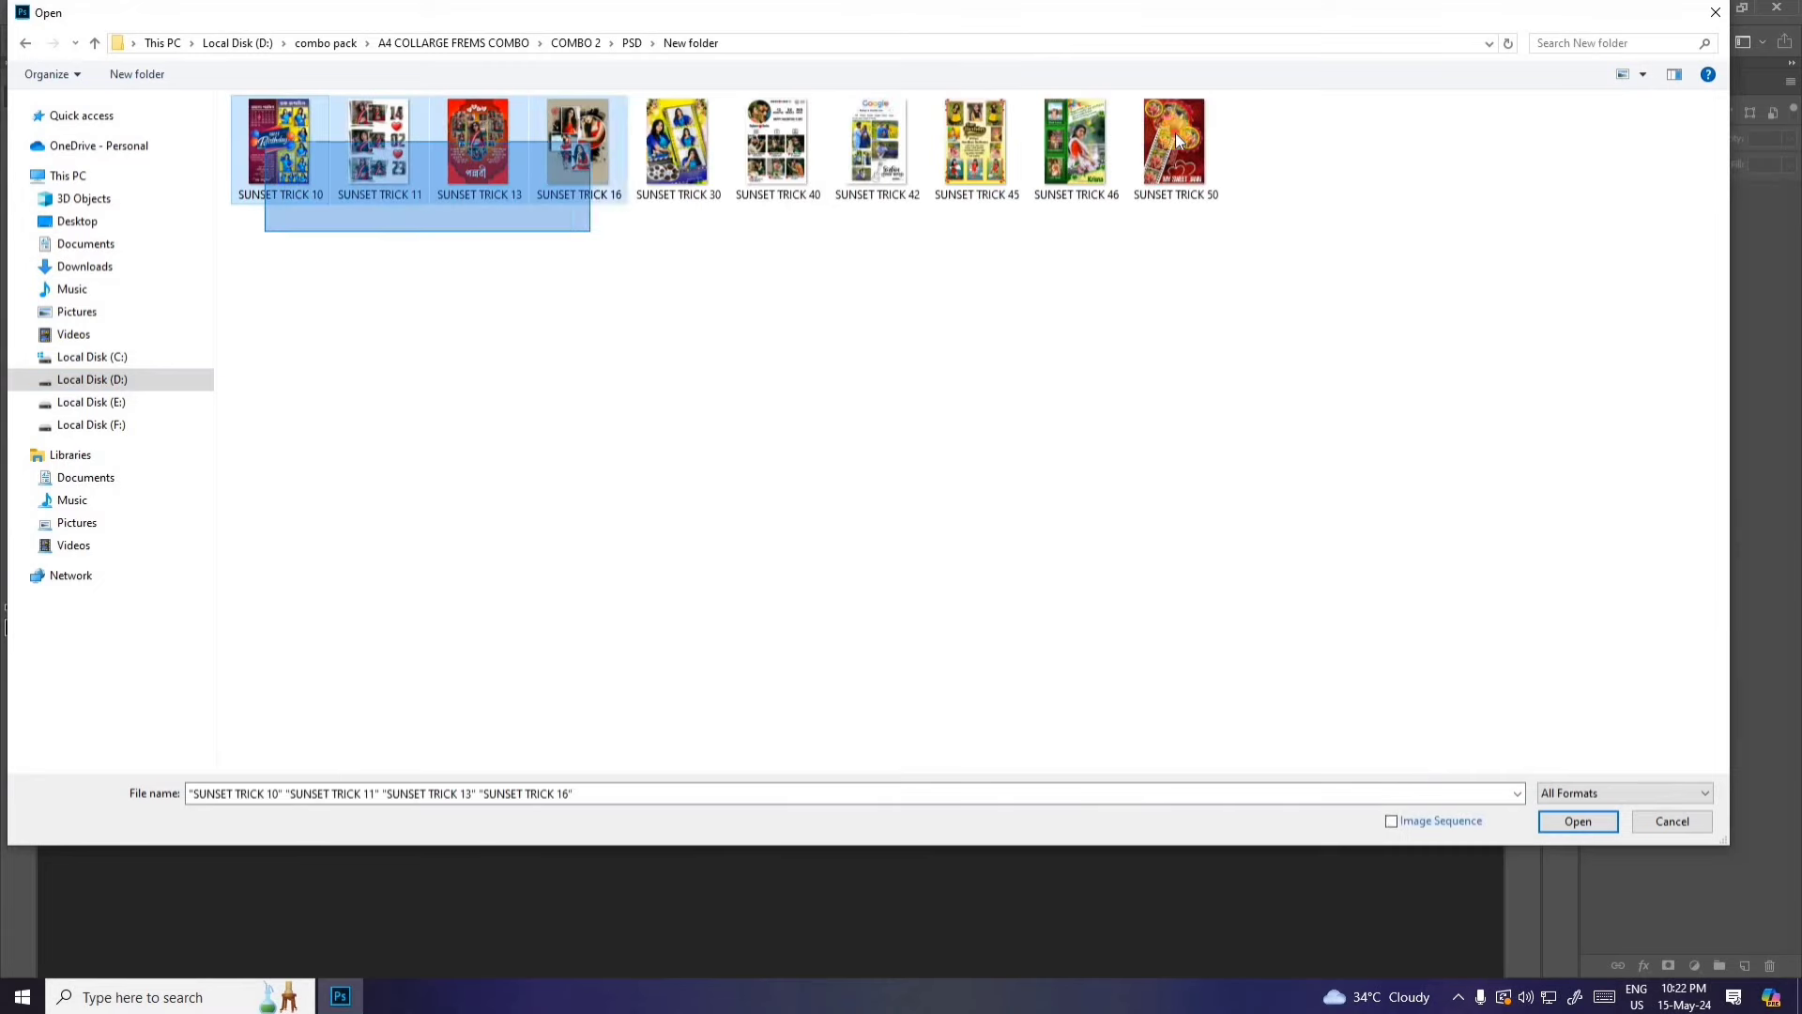
left_click_drag(1175, 134, 1175, 134)
left_click(1577, 820)
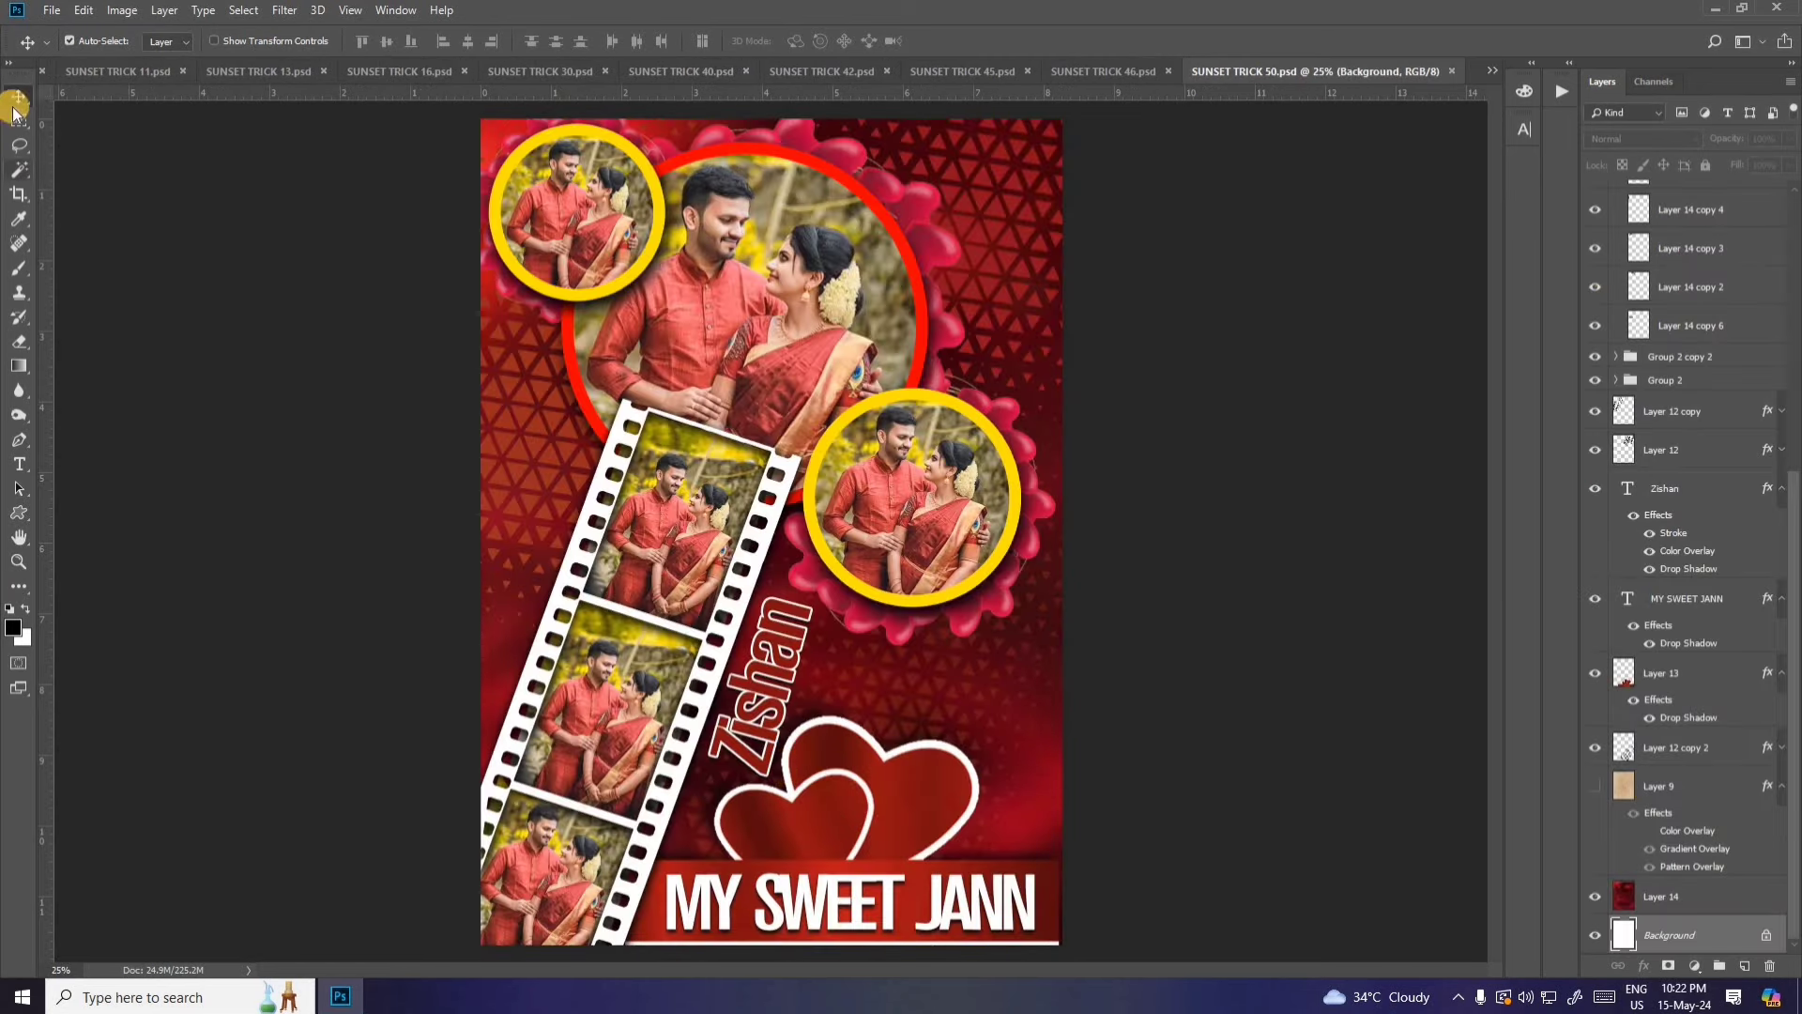
left_click(57, 364)
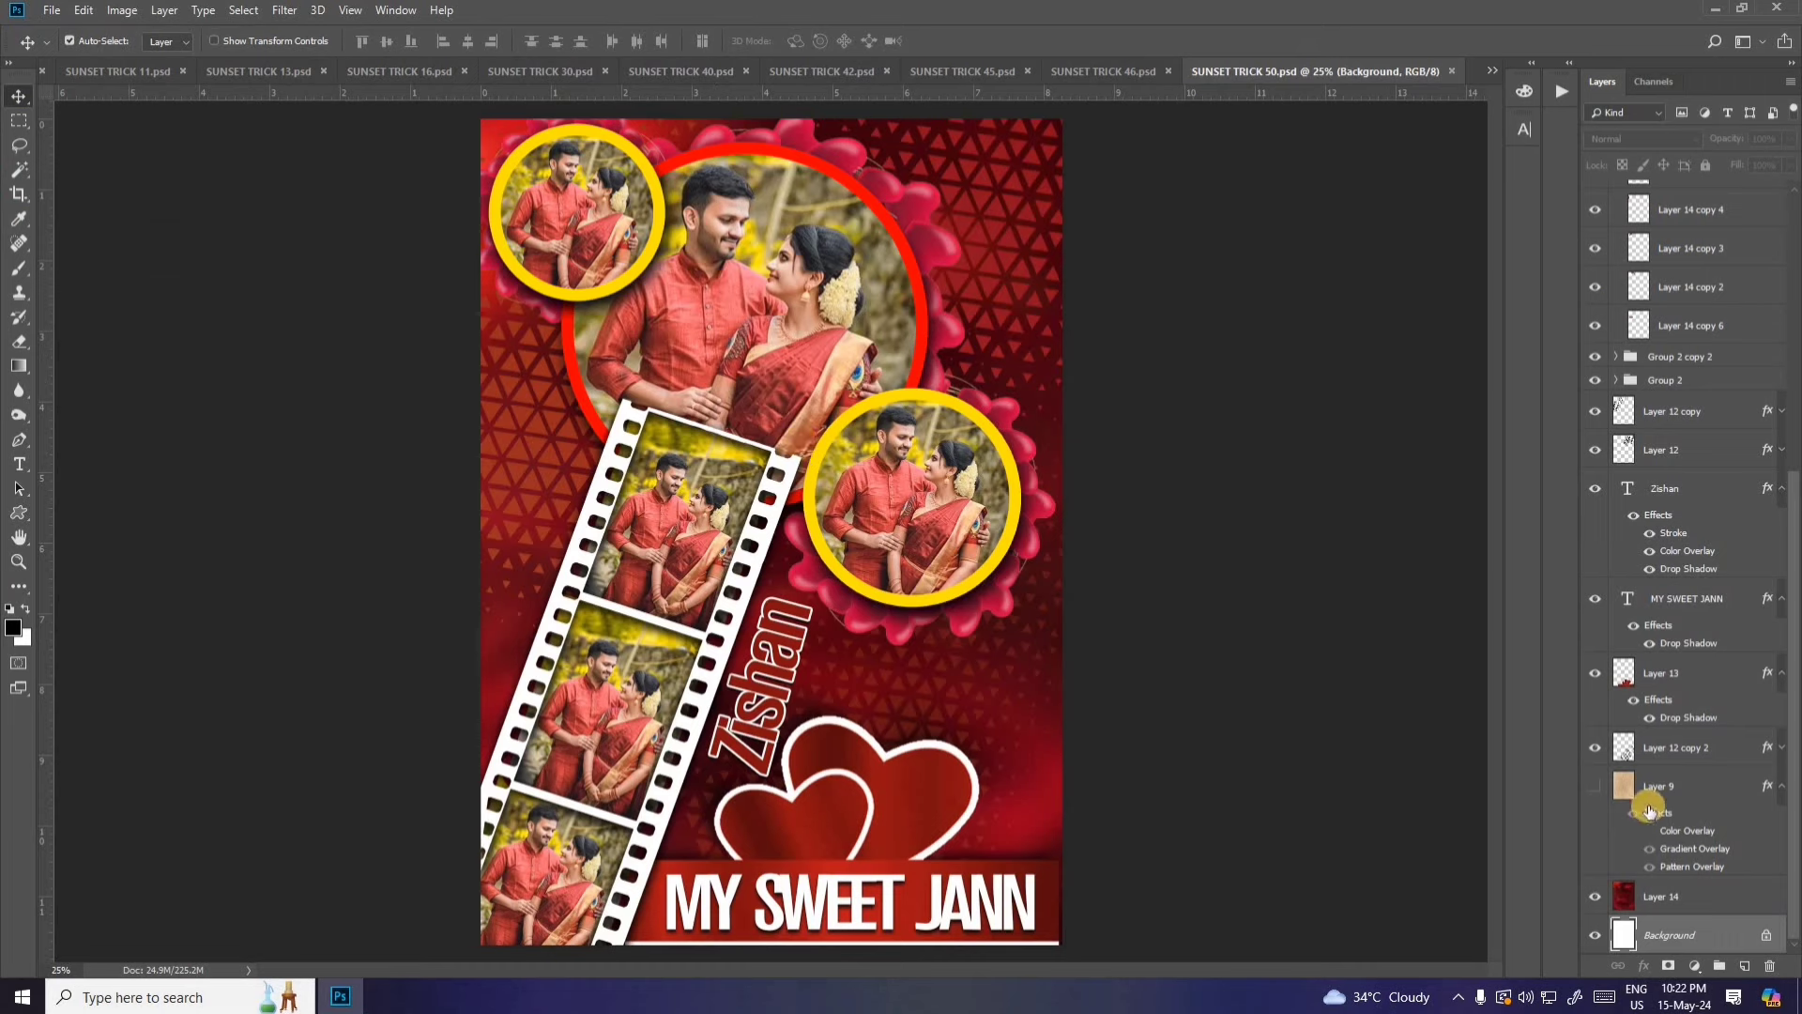
left_click(1595, 896)
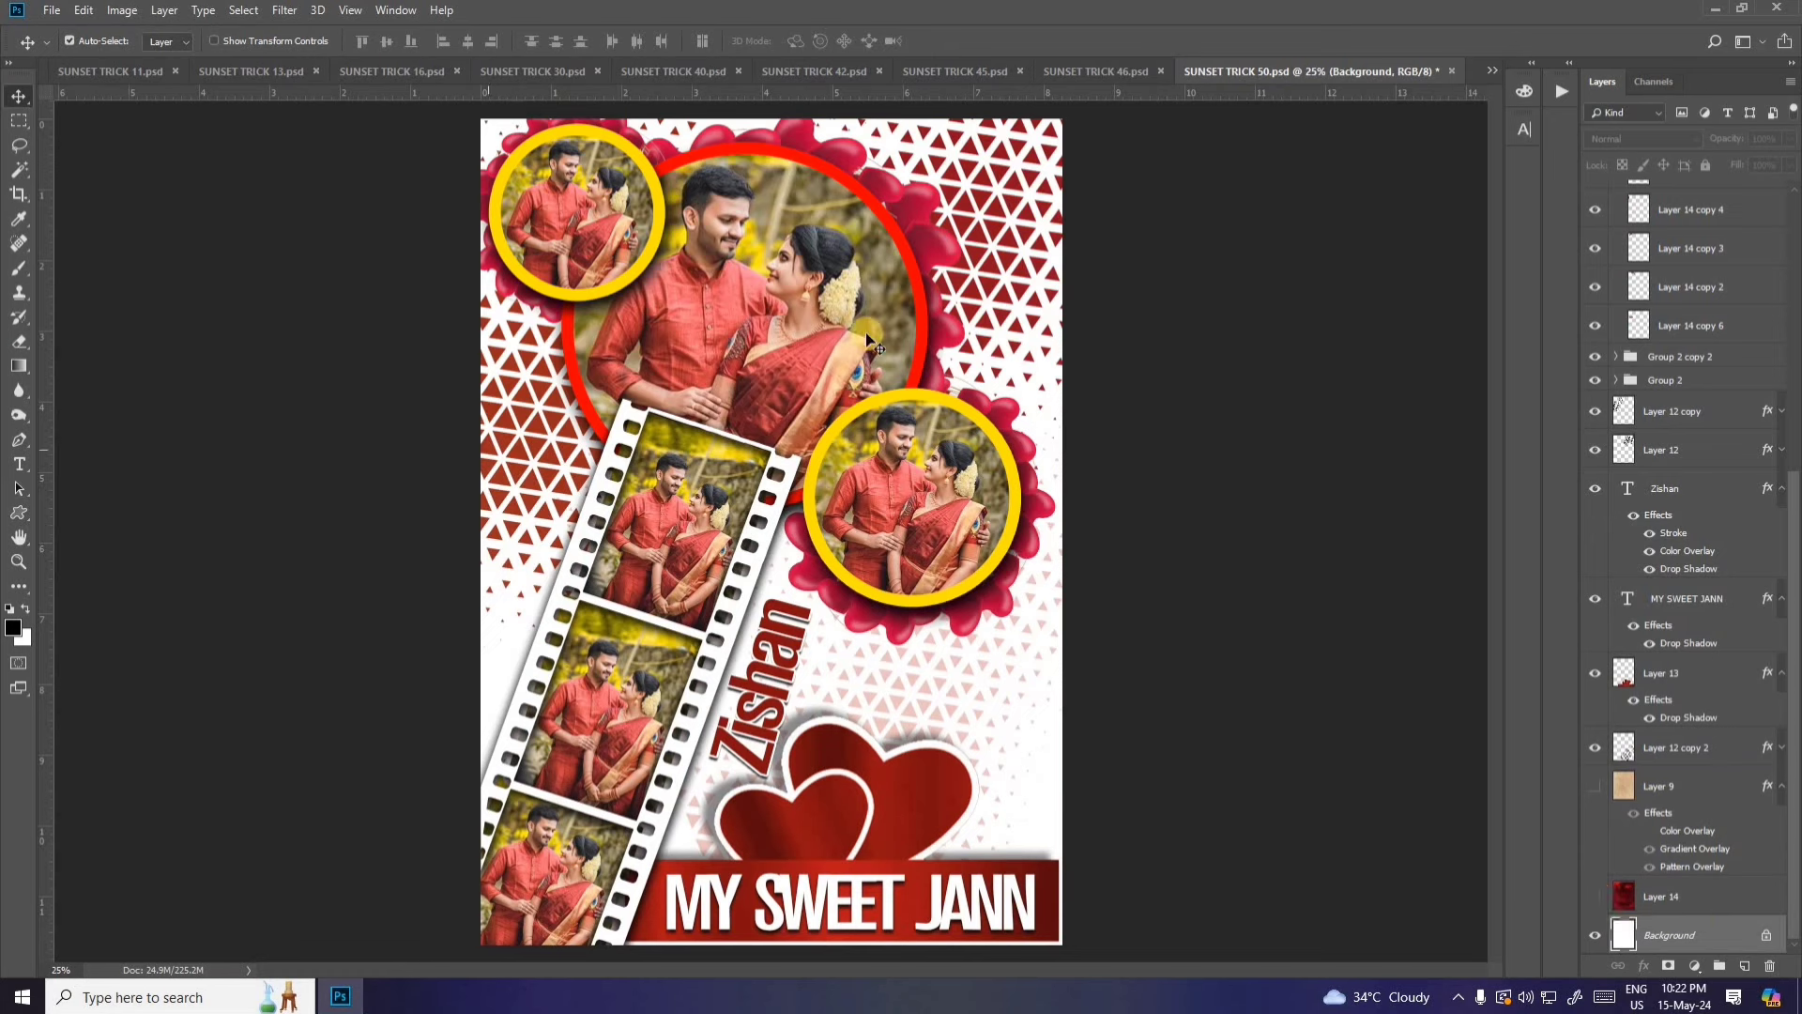
left_click(1596, 897)
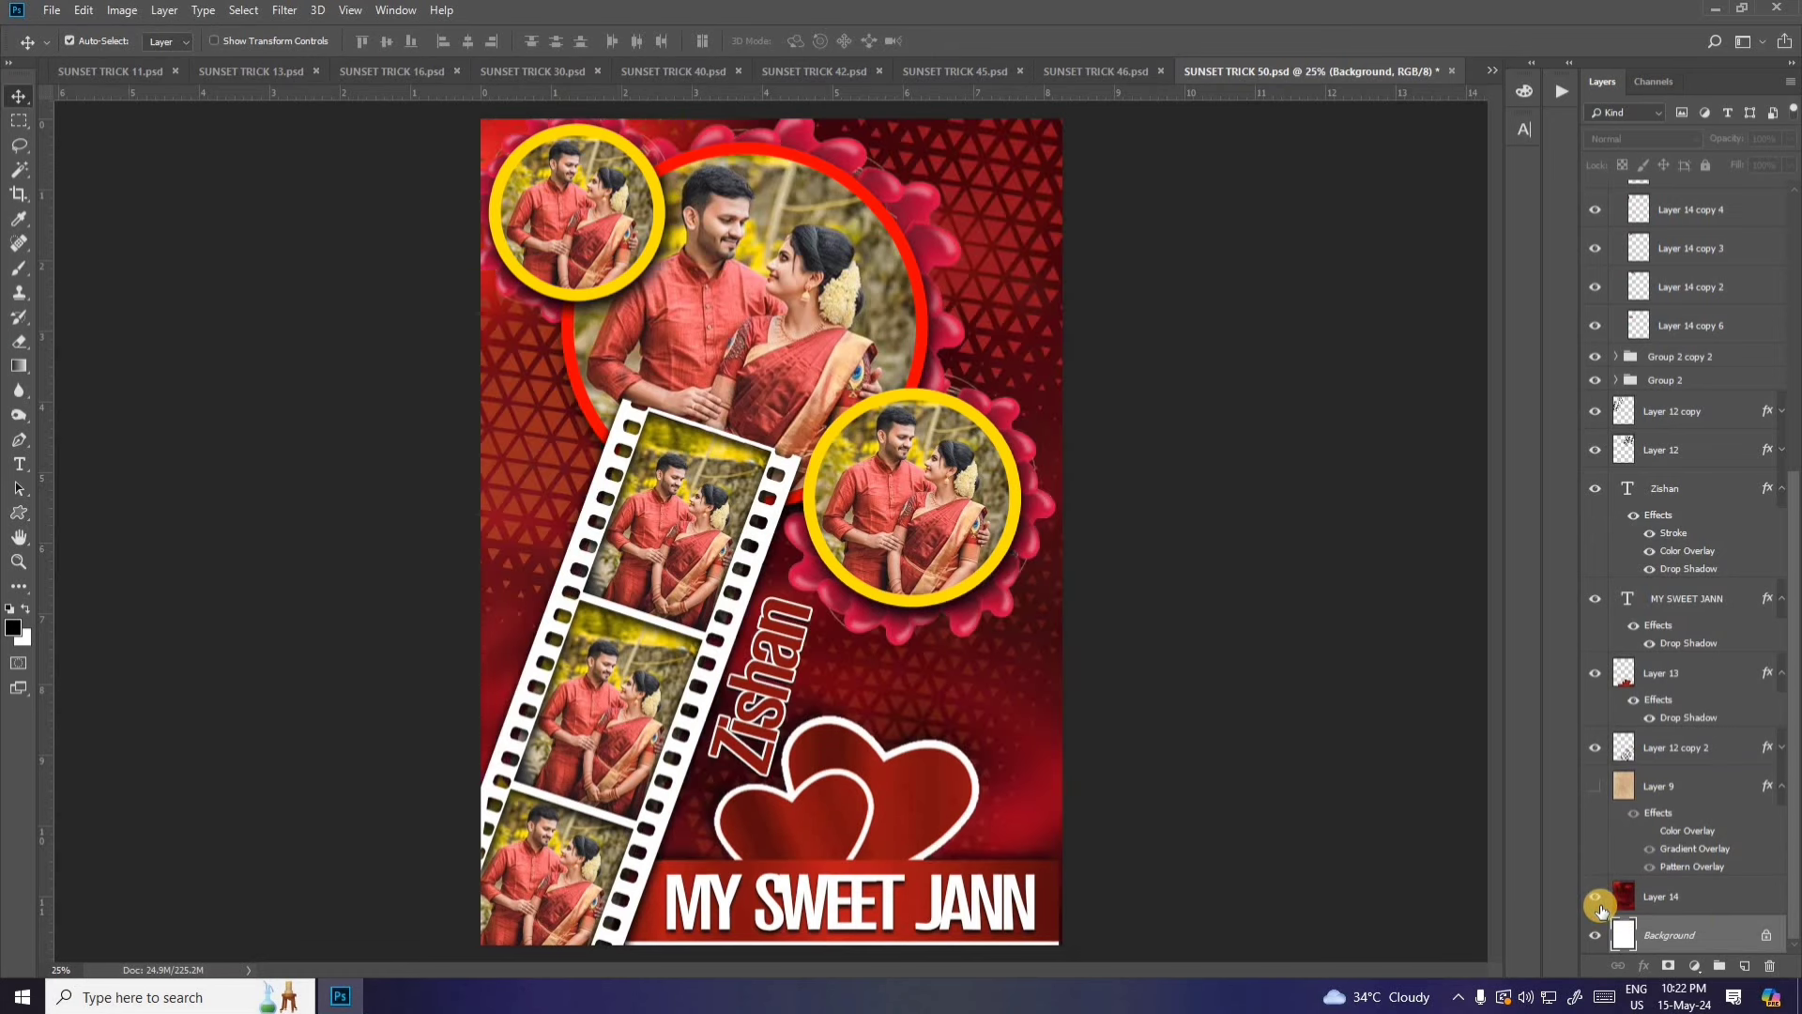
left_click(812, 308)
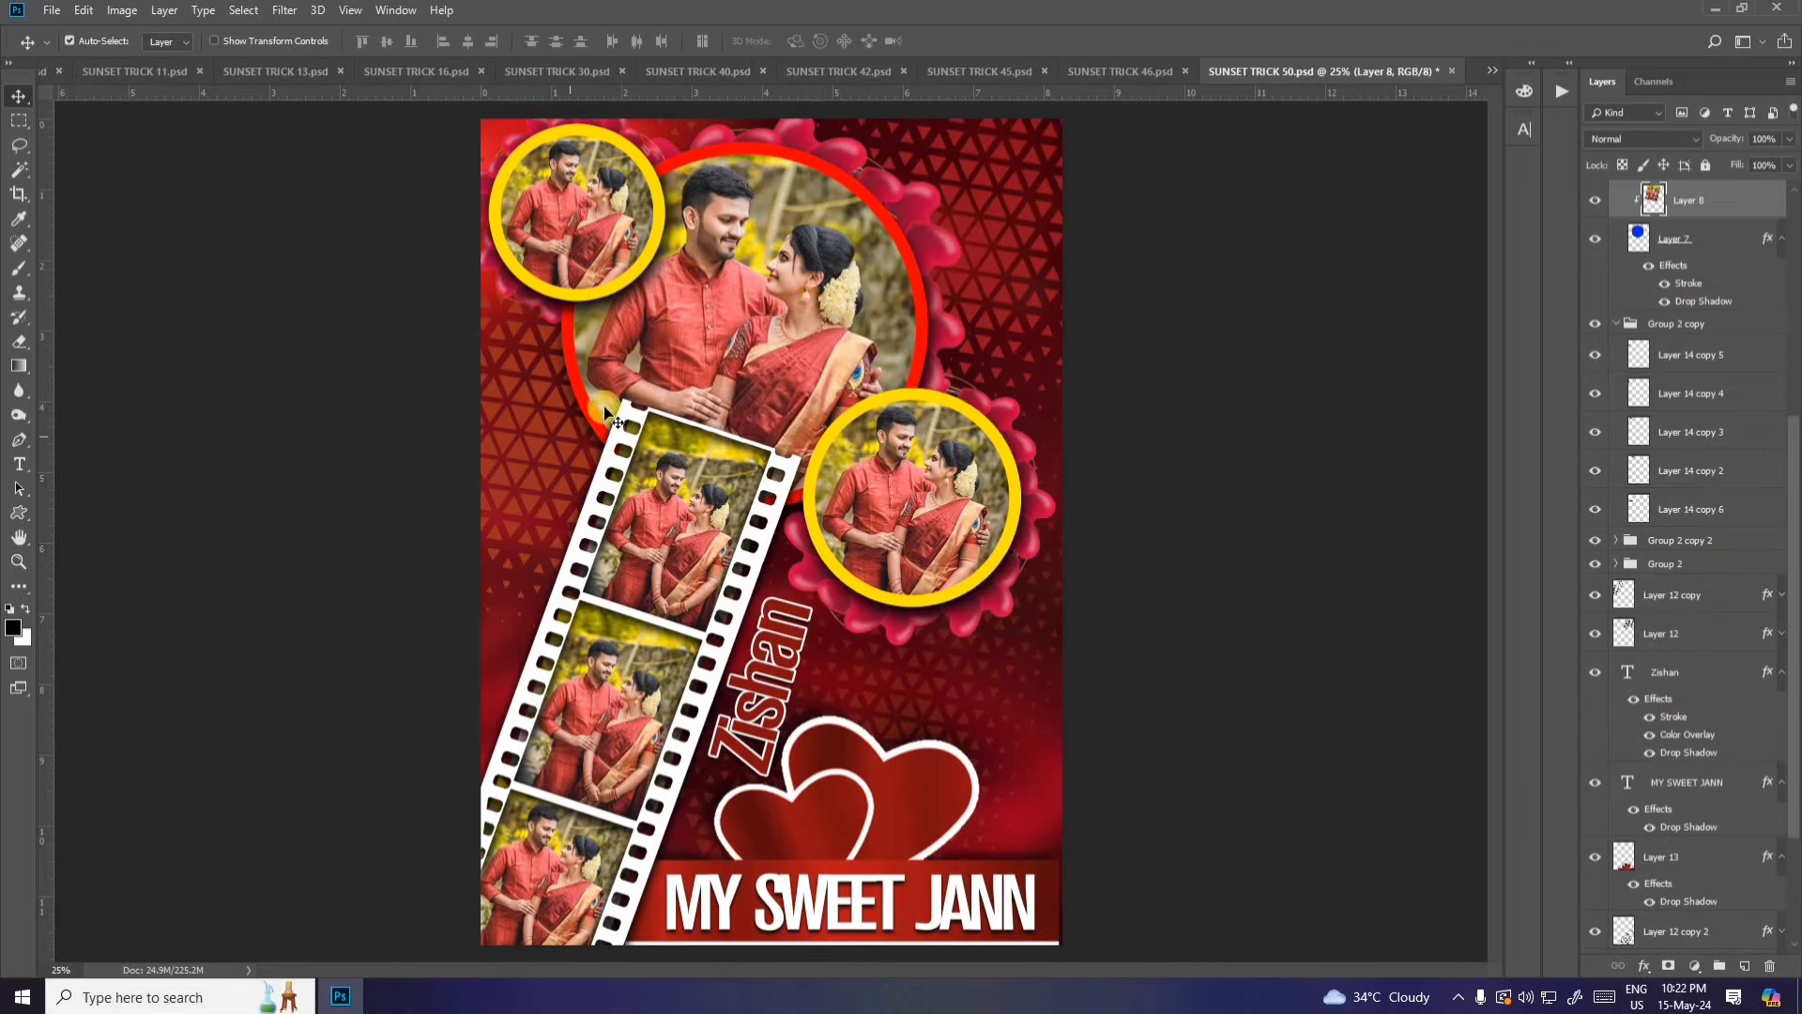
Step: Open 1.jpg from Desktop > my photo > fghfgh in Photoshop
left_click(51, 11)
left_click(75, 50)
left_click(79, 221)
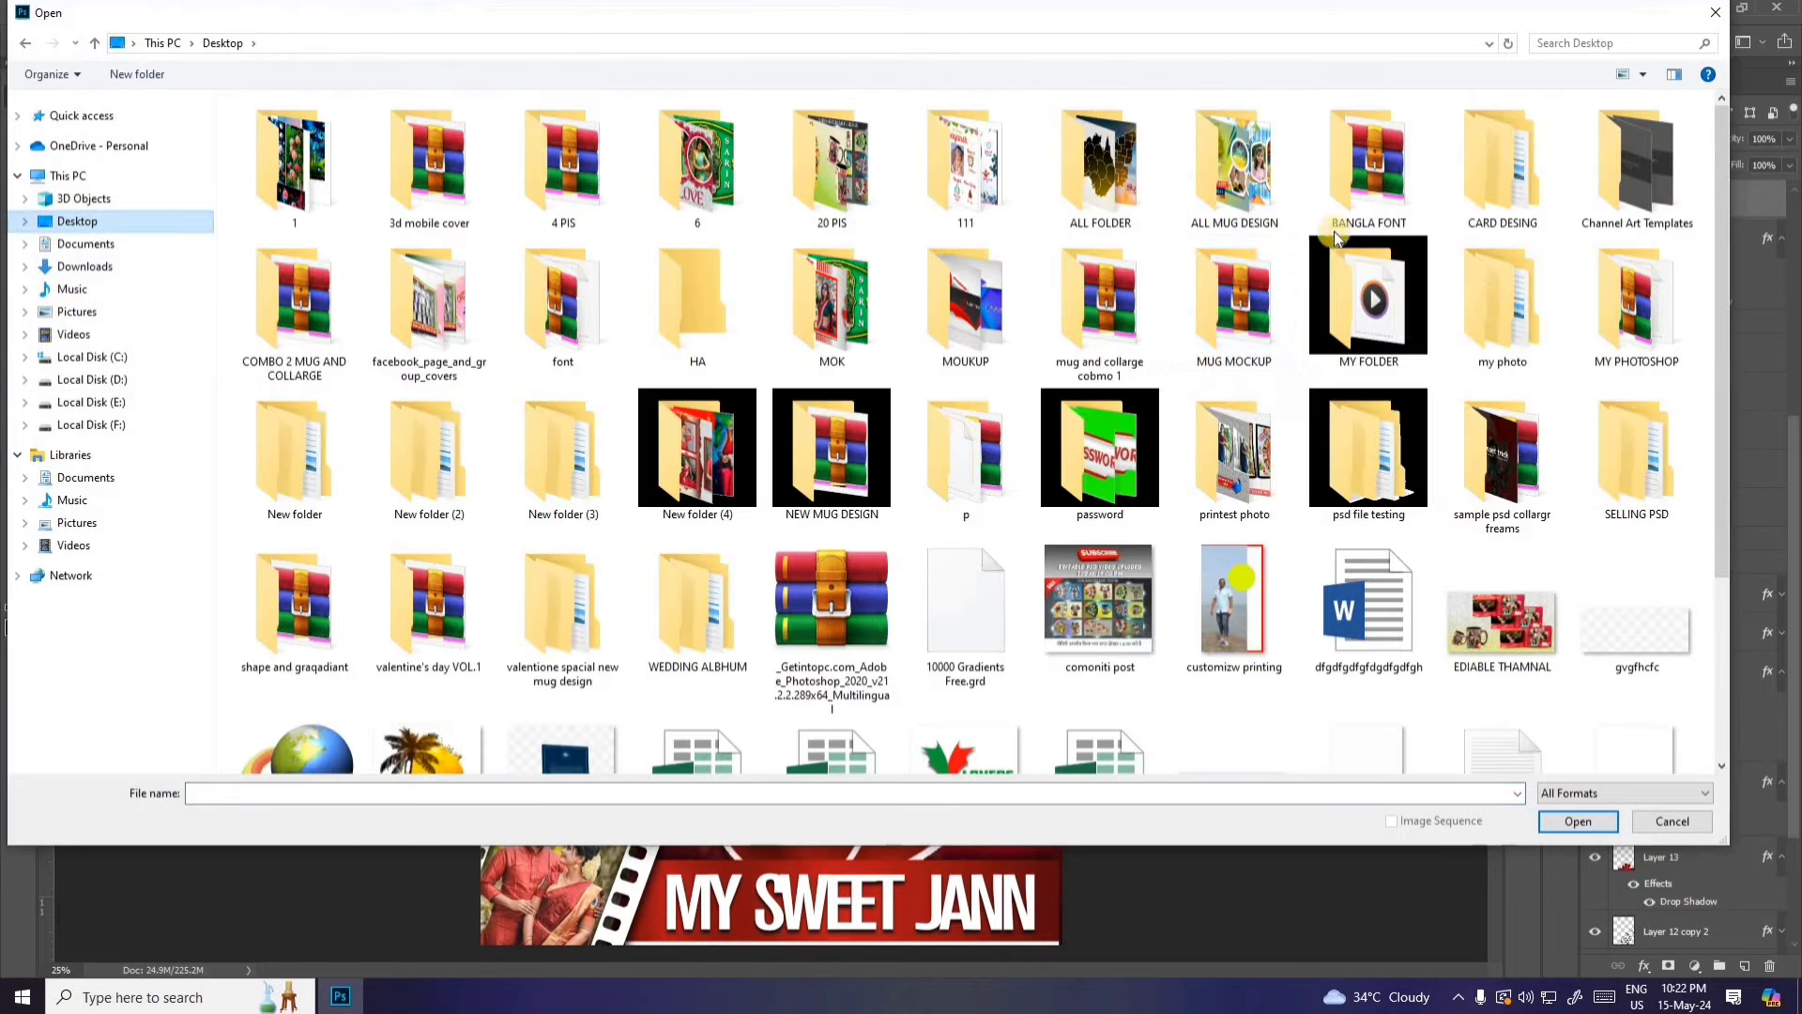
left_click(1502, 301)
key("Return")
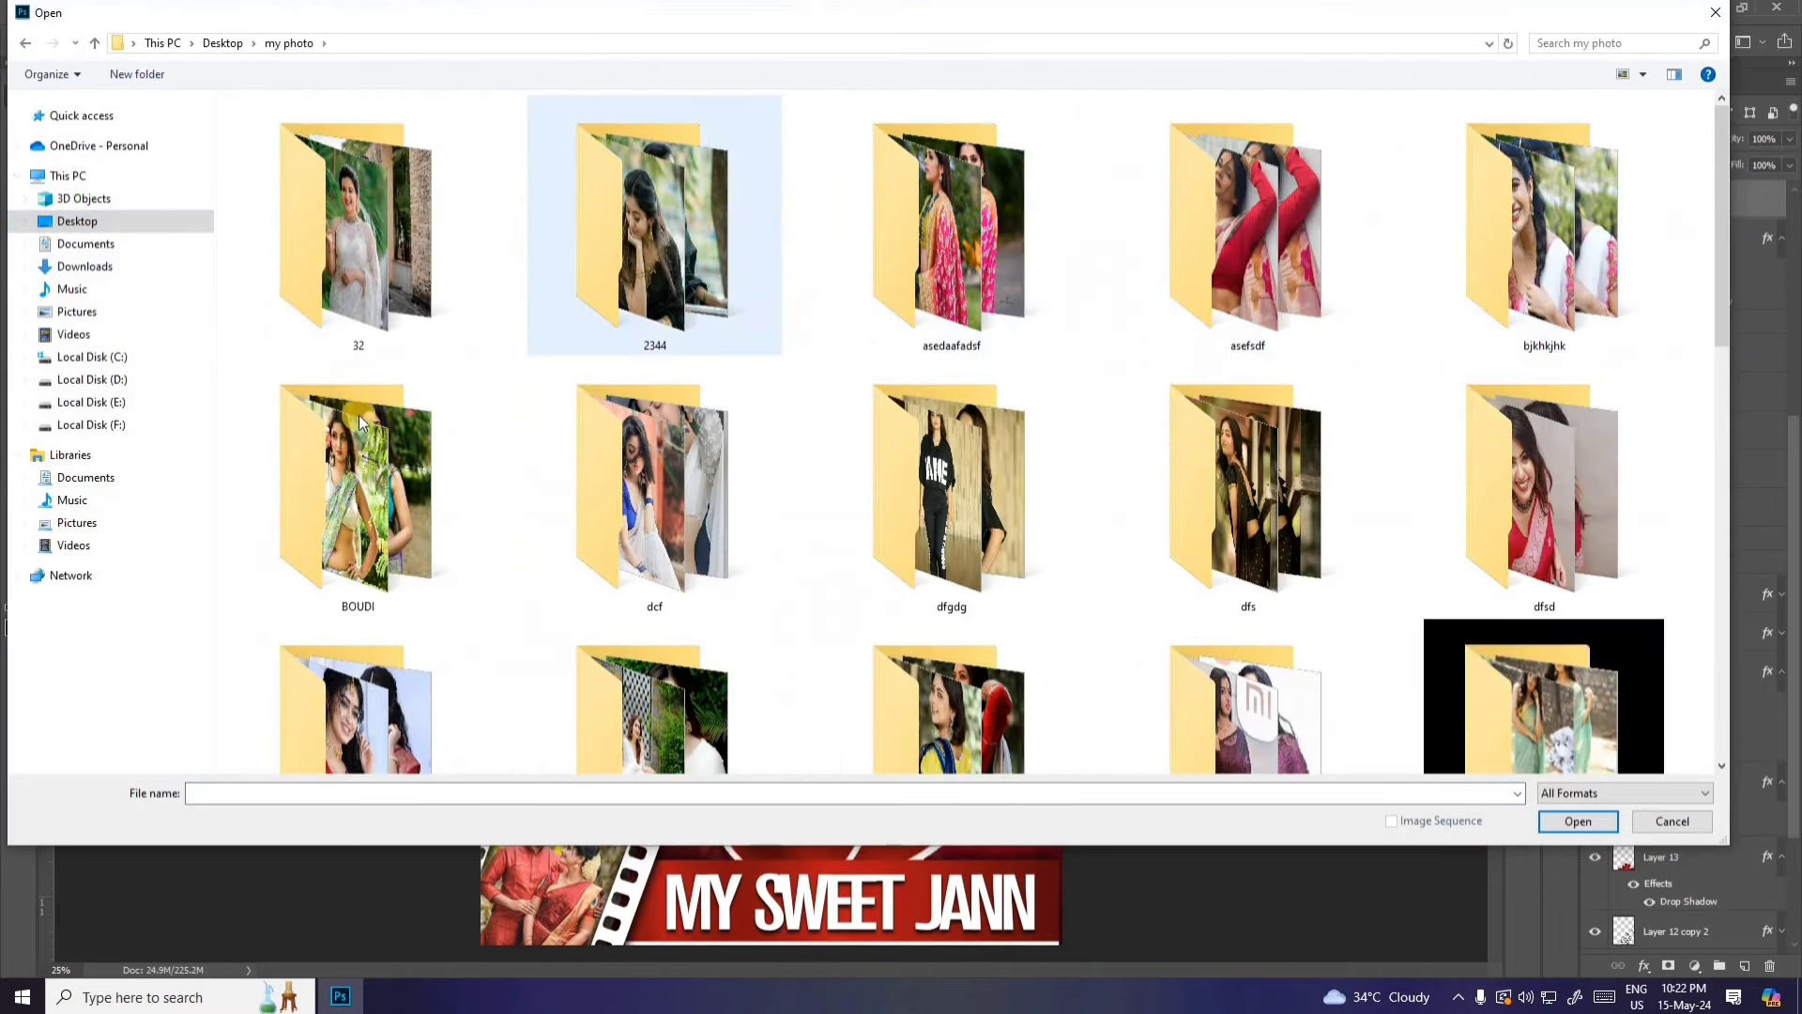
scroll(430, 476, "down", 3)
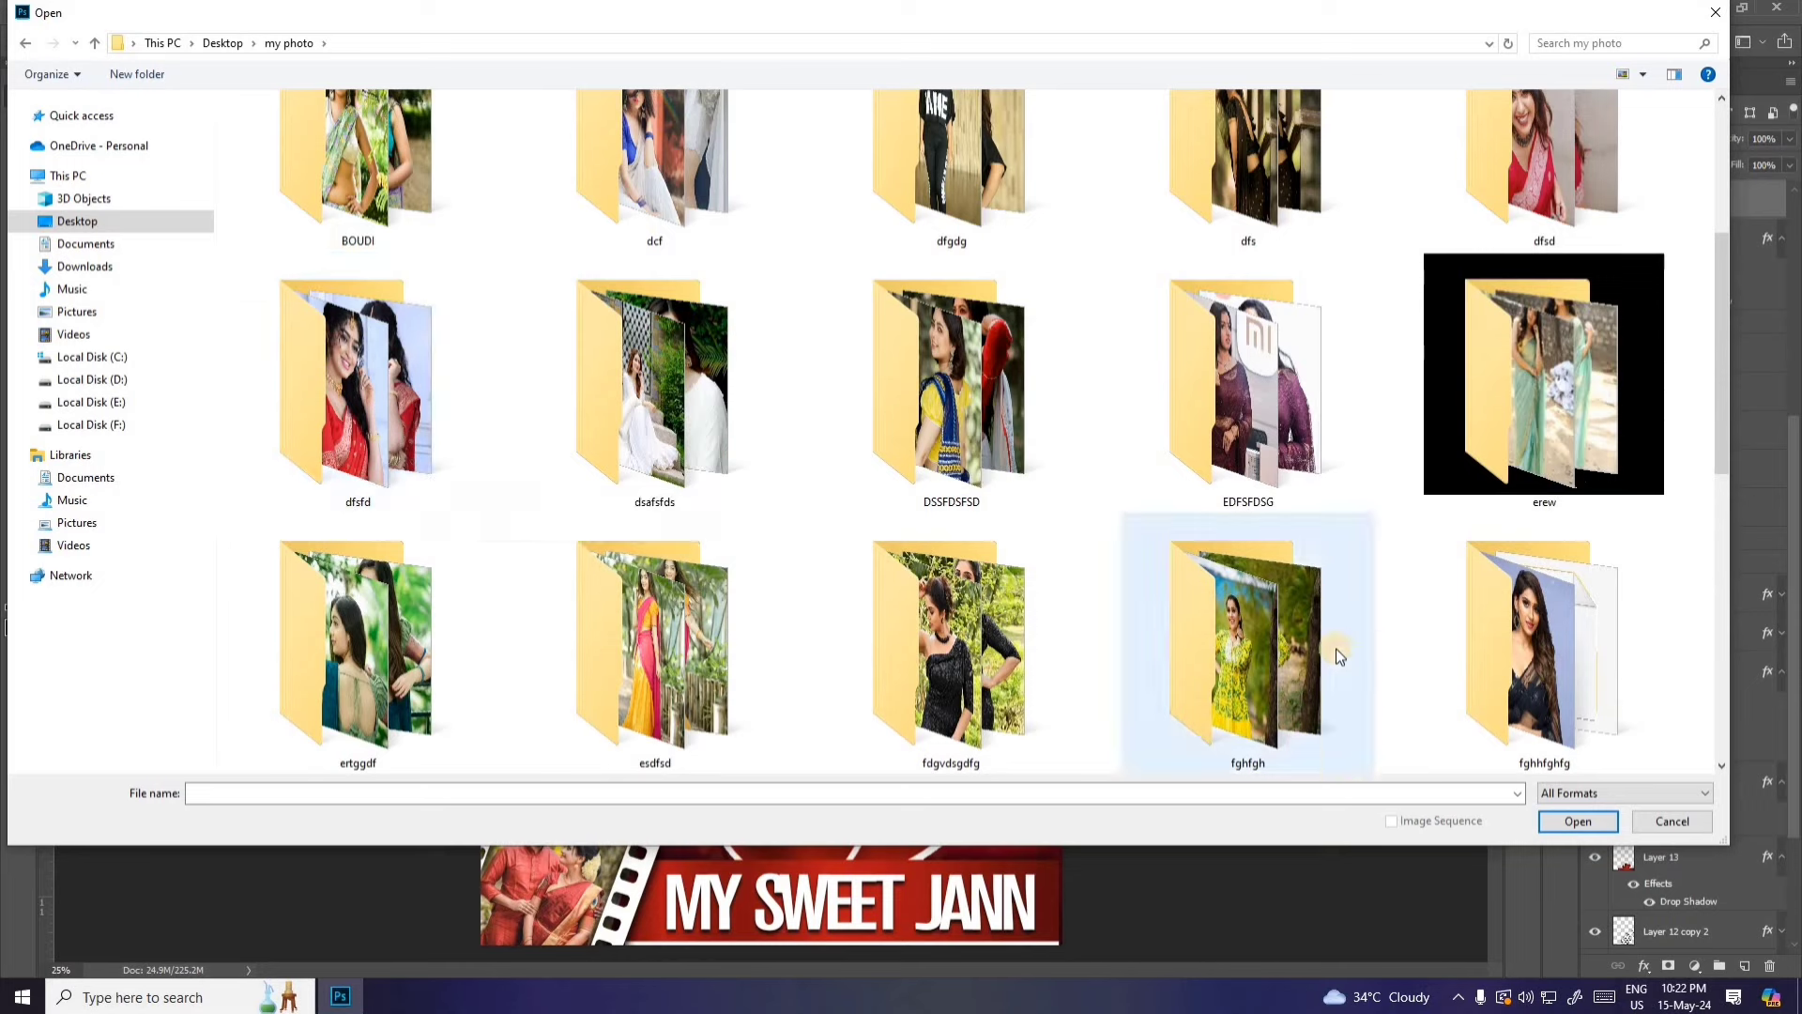
double_click(1241, 642)
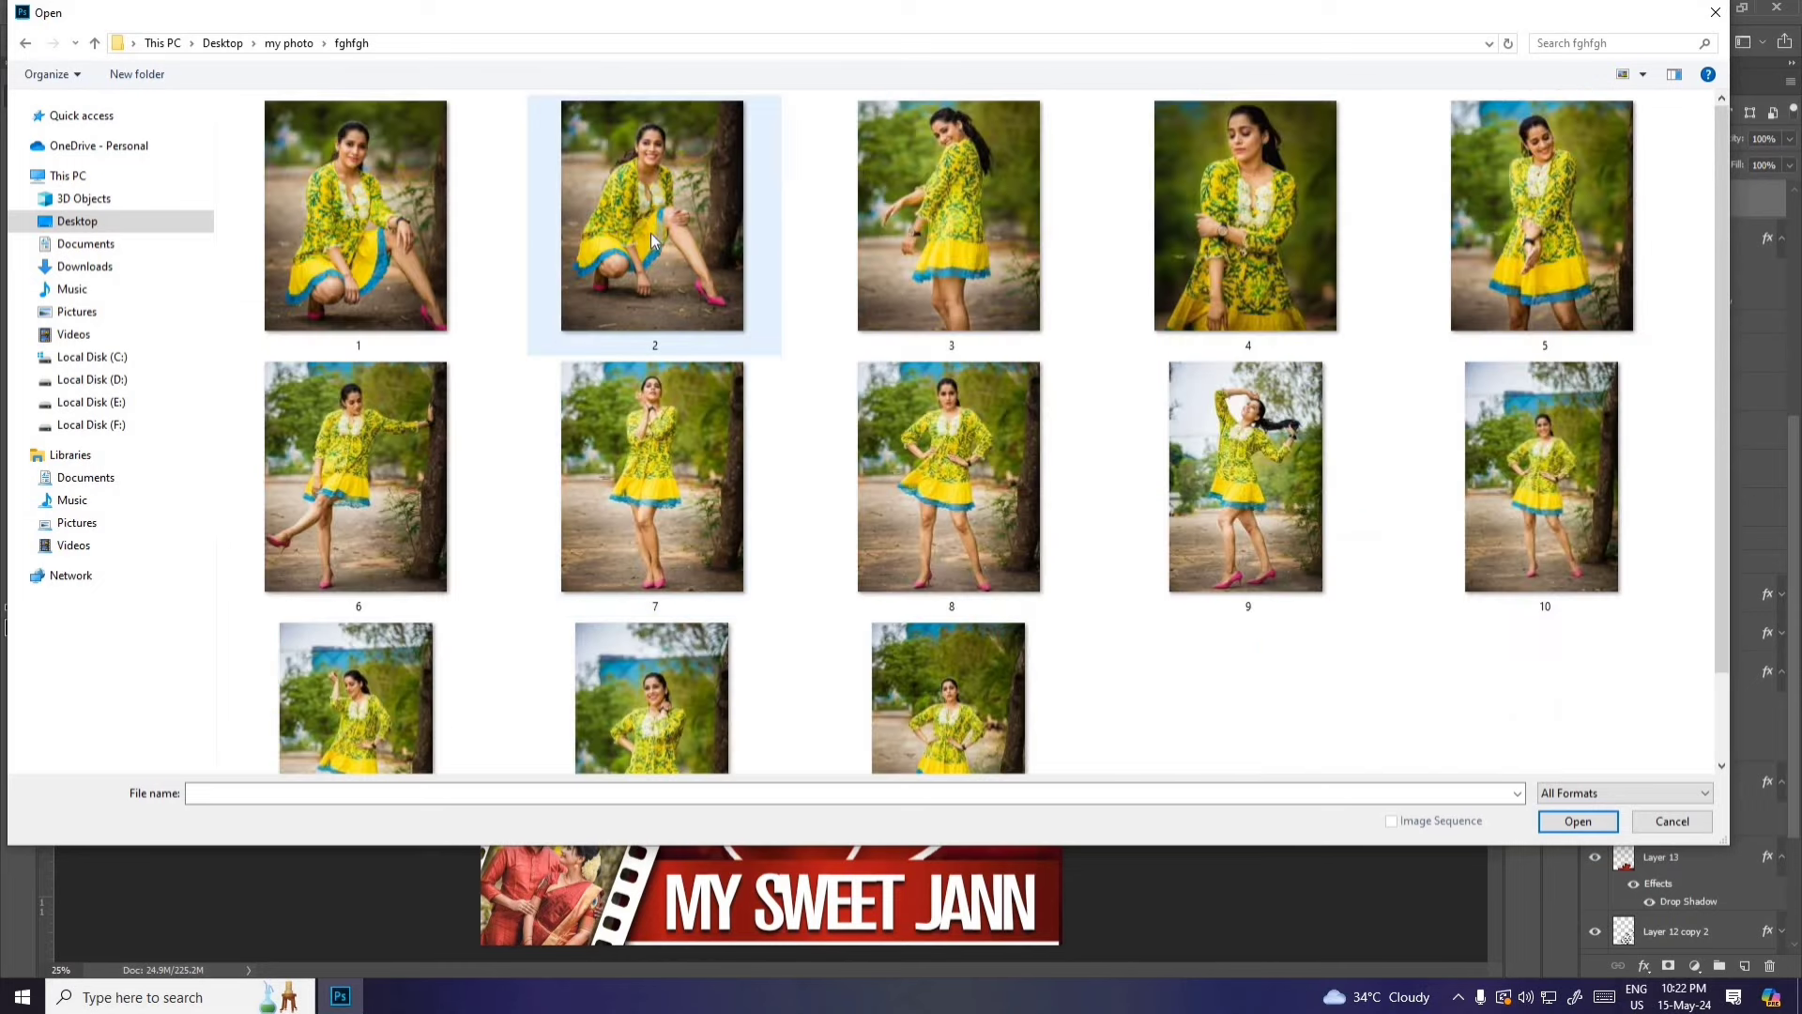
left_click(370, 244)
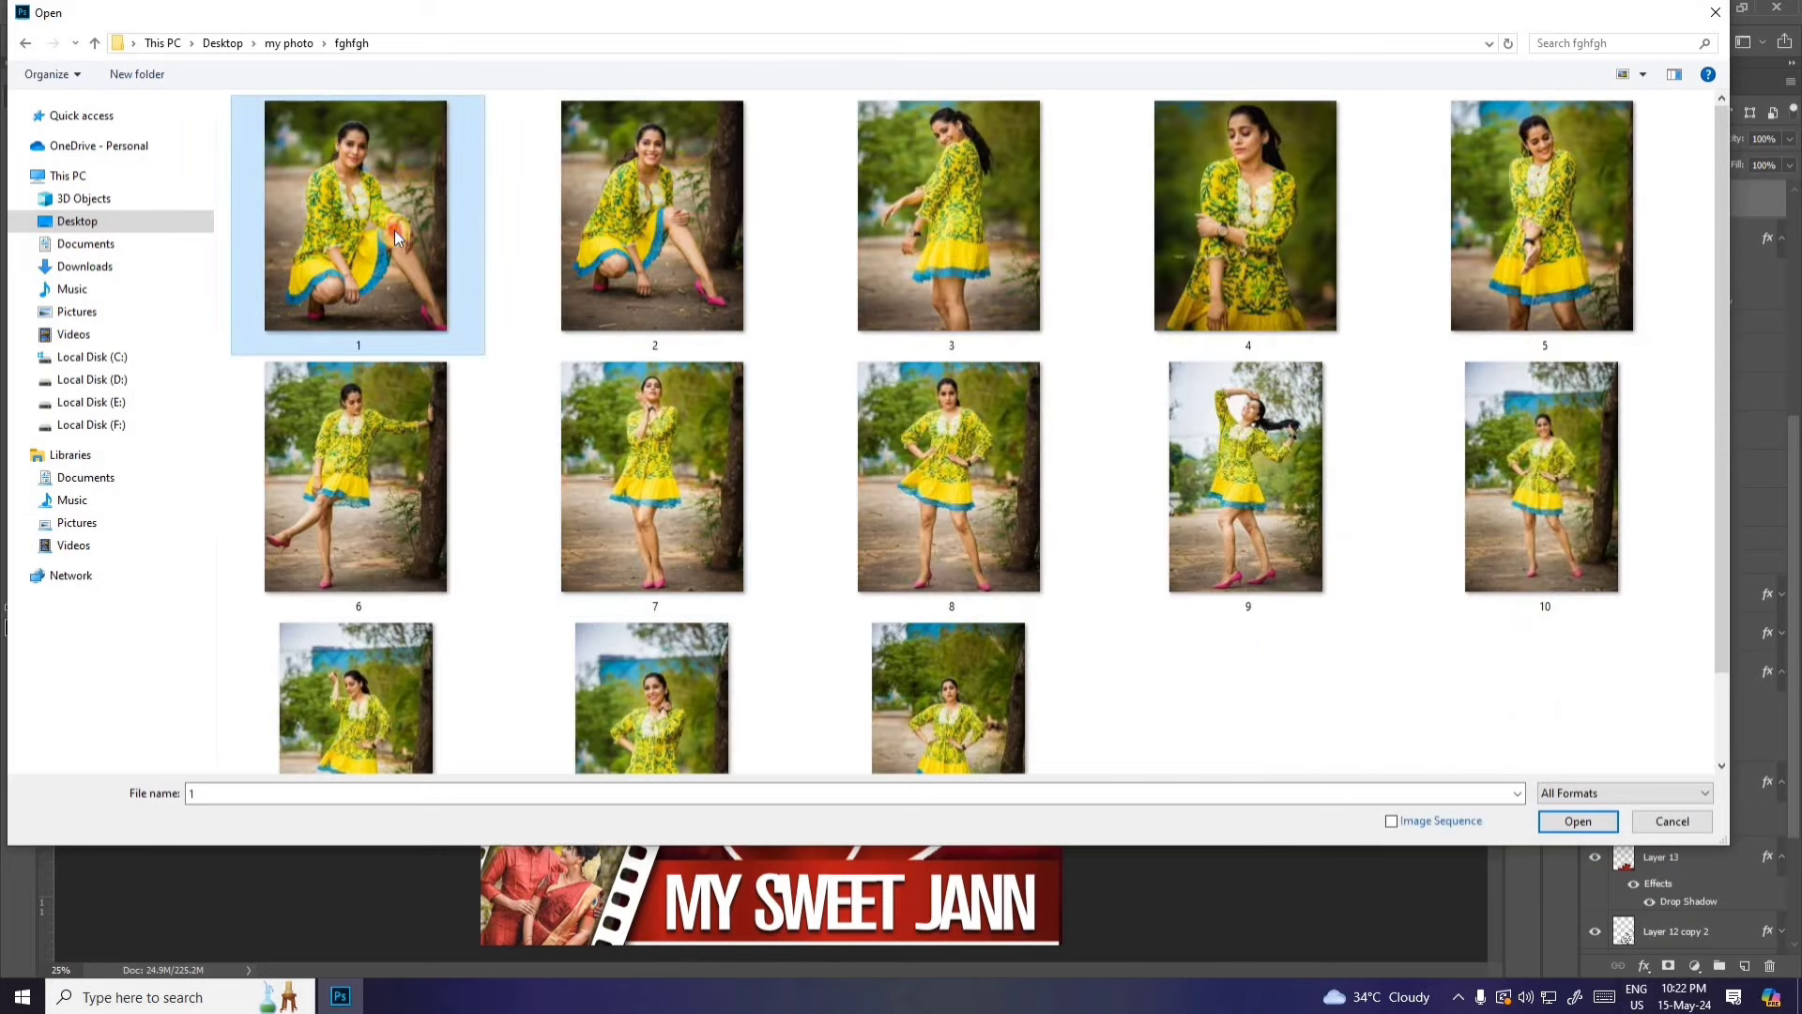
double_click(395, 238)
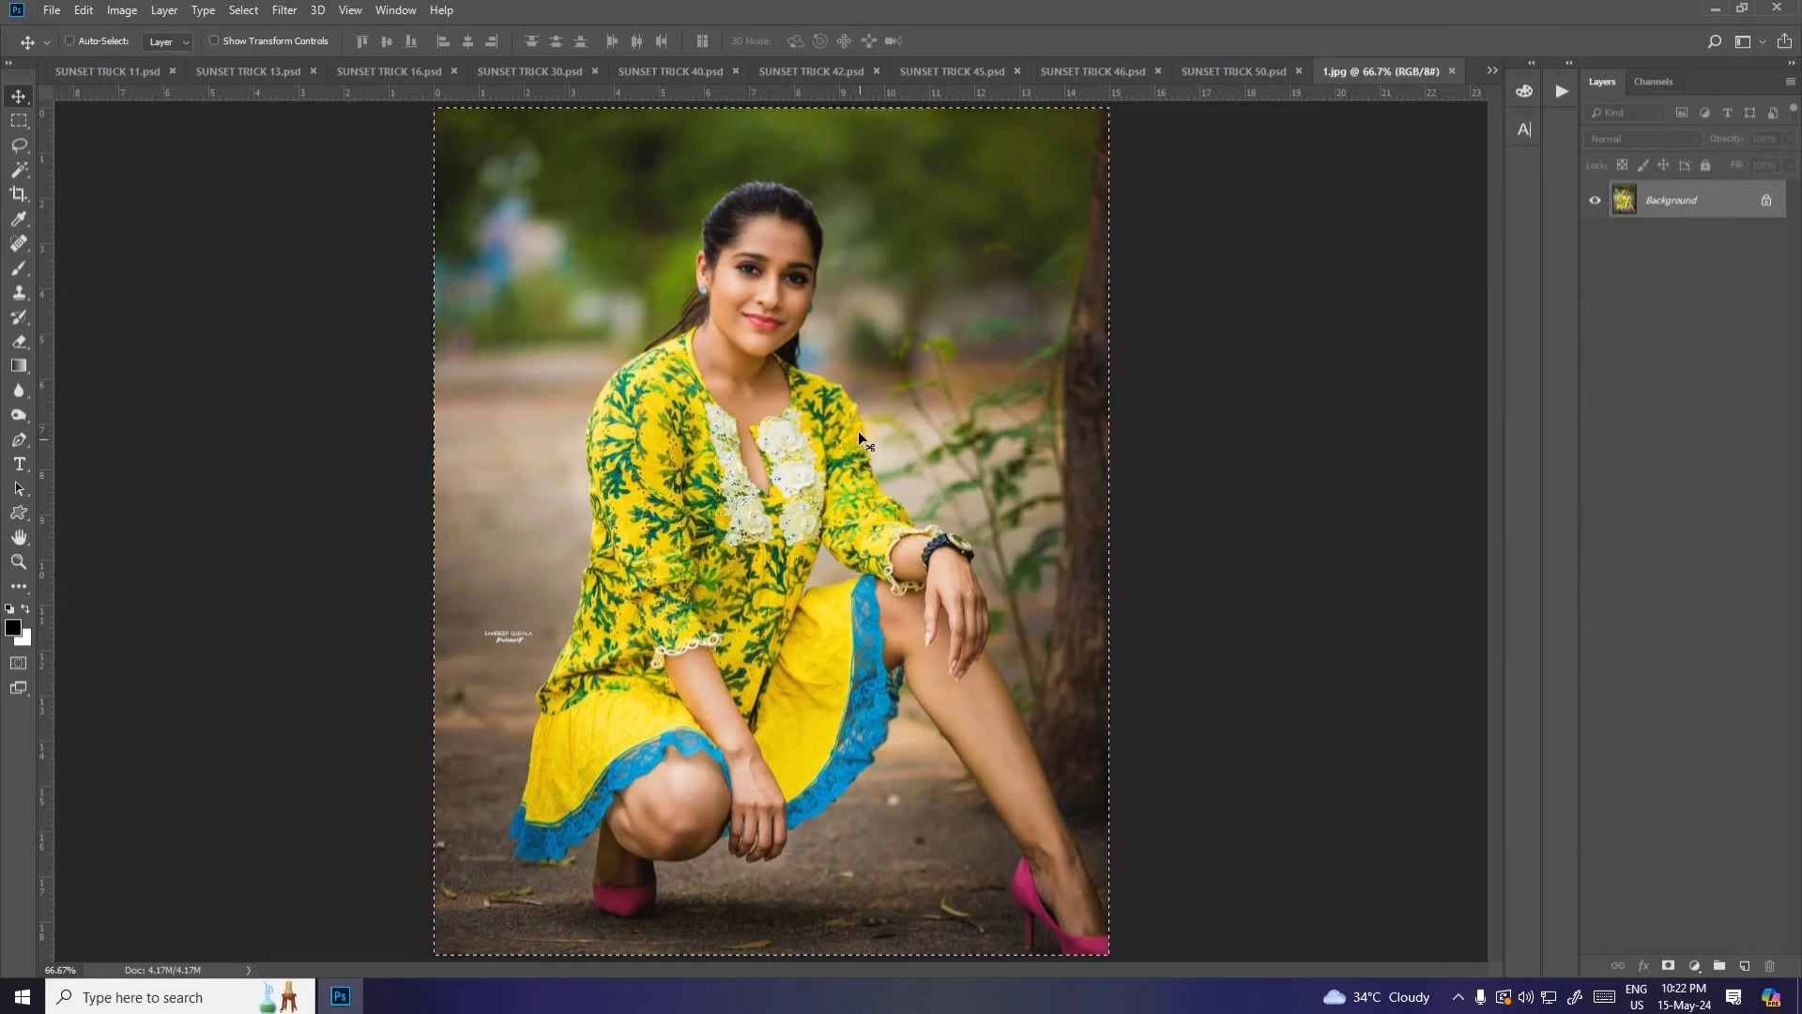
Step: Drag the yellow-dress photo into SUNSET TRICK 50 and enlarge it over the large red circle
left_click_drag(858, 431, 765, 335)
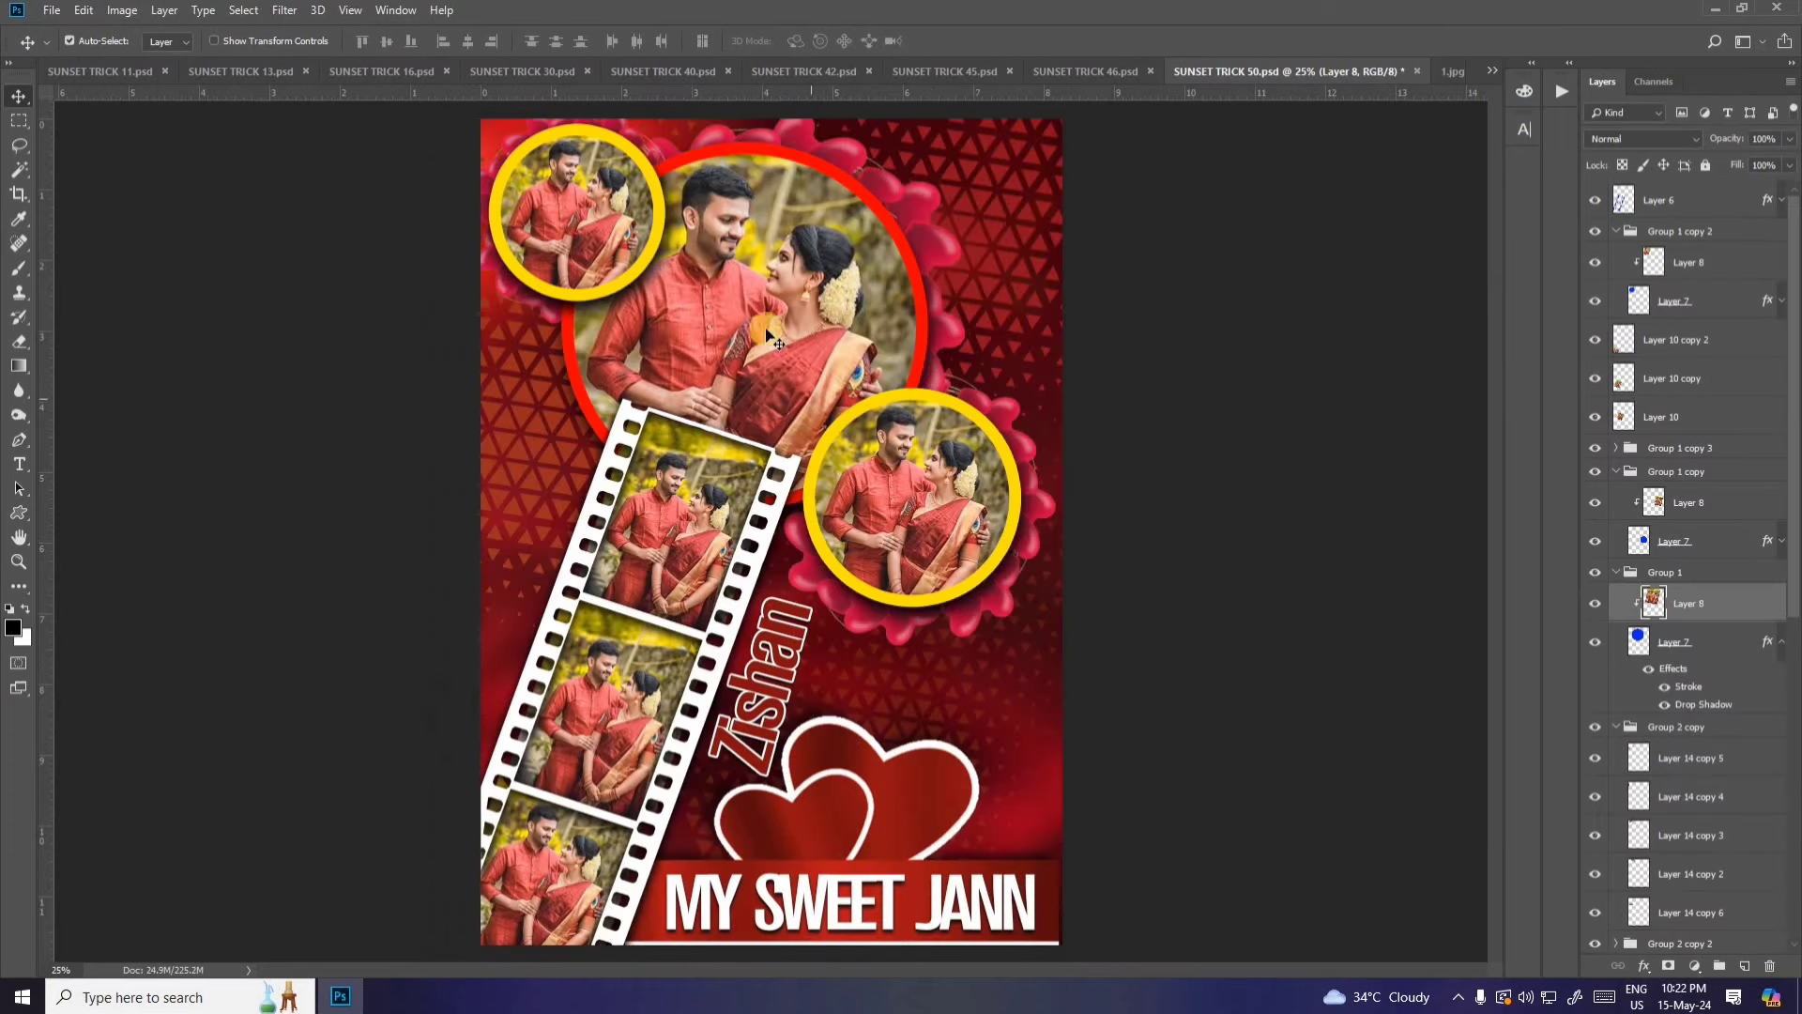
left_click_drag(760, 308, 785, 346)
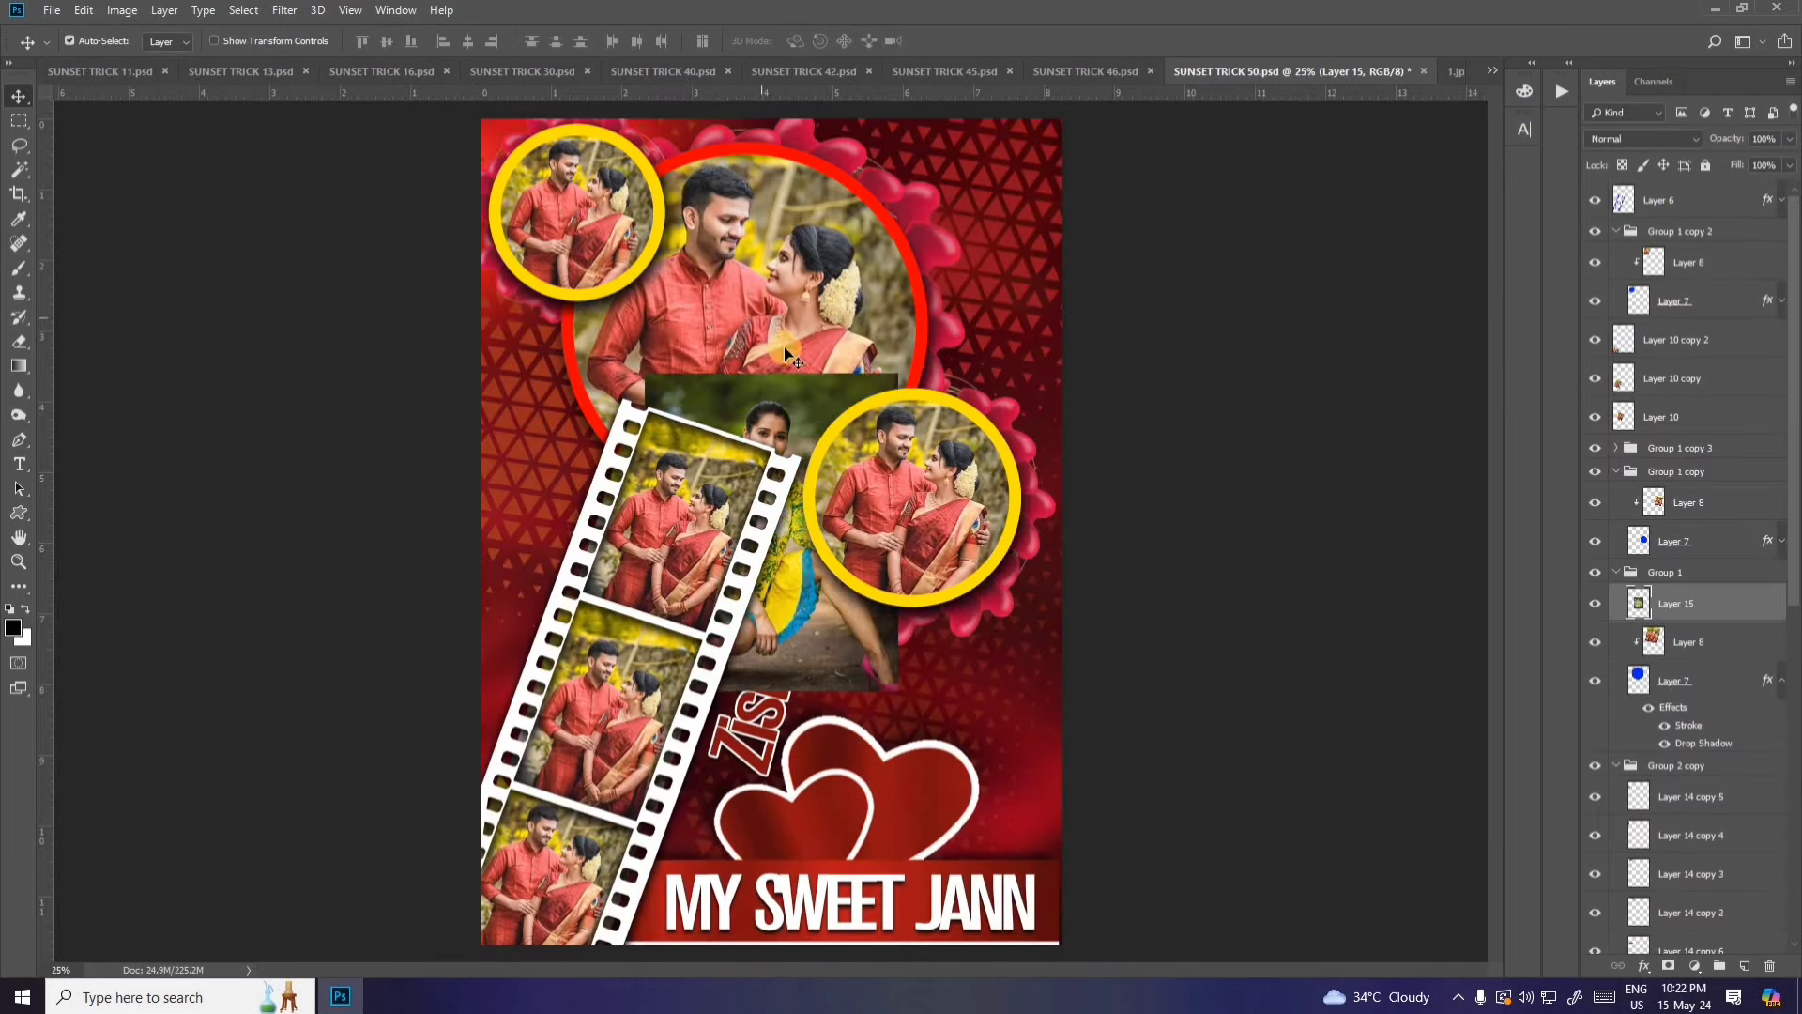
left_click_drag(799, 237, 782, 209)
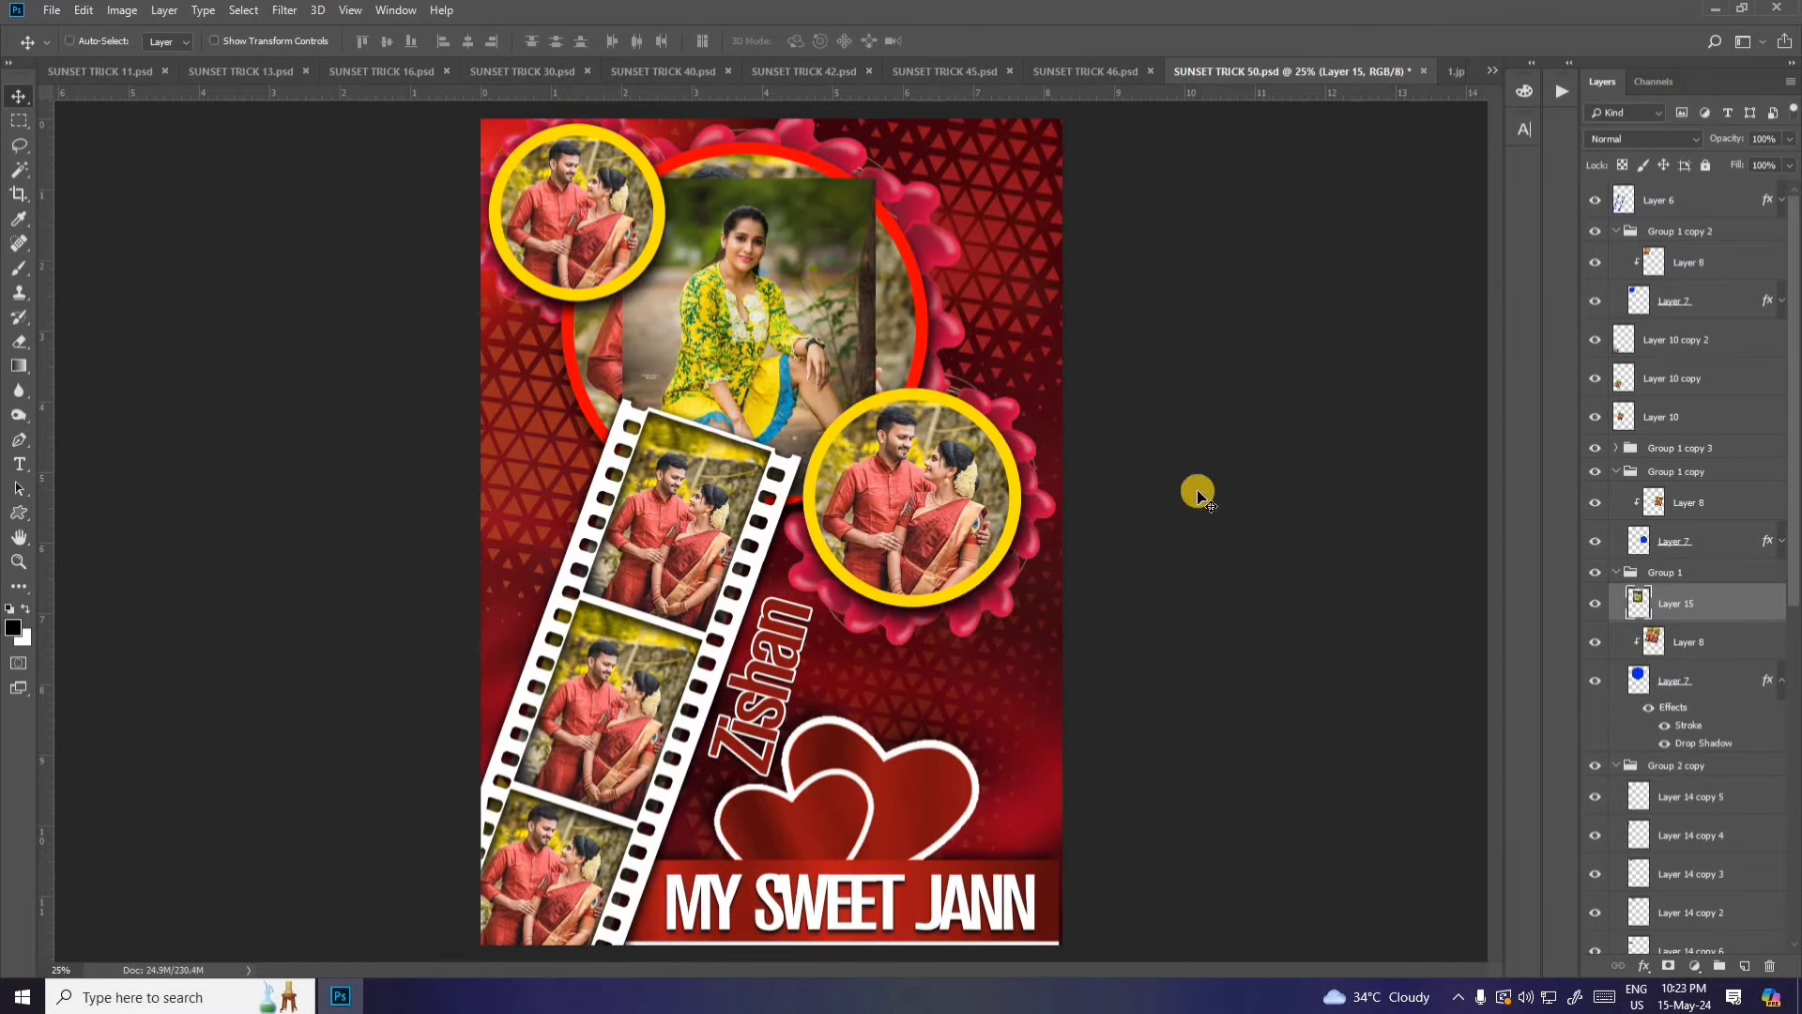
key("ctrl+t")
left_click_drag(921, 161, 965, 142)
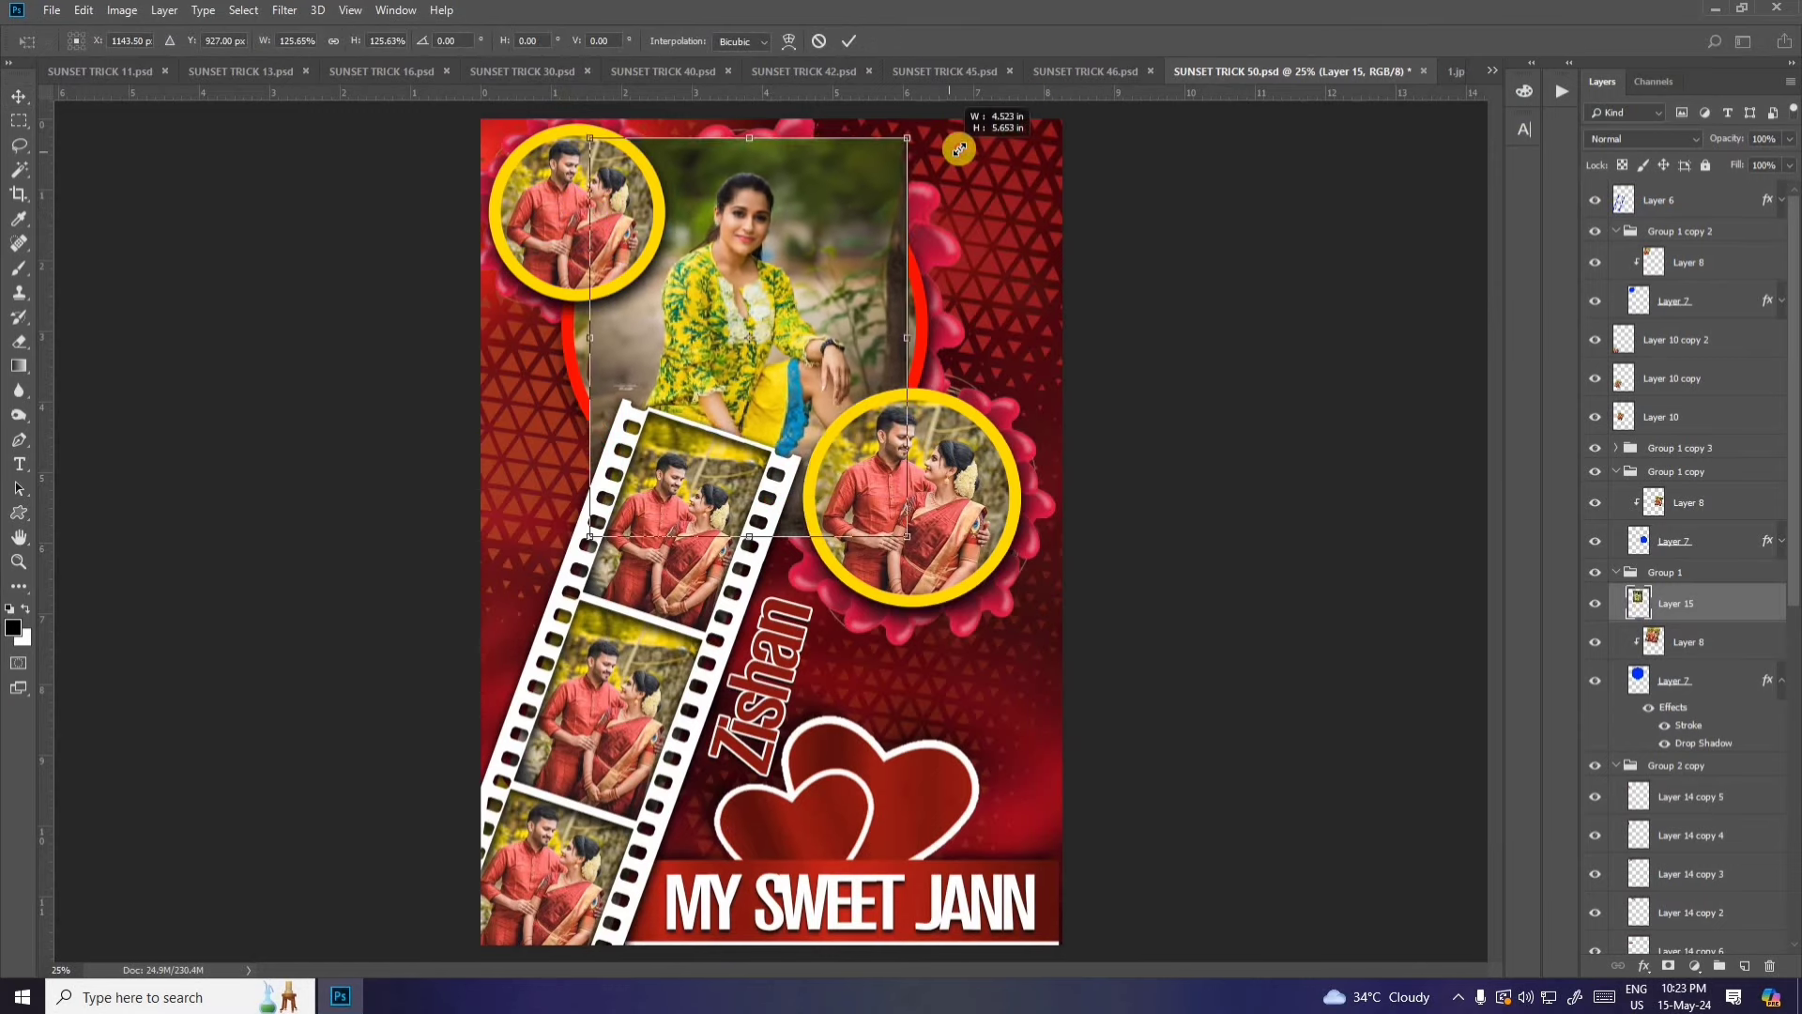
key("Return")
Step: Clip the photo into the red circle and nudge it slightly left
right_click(1714, 595)
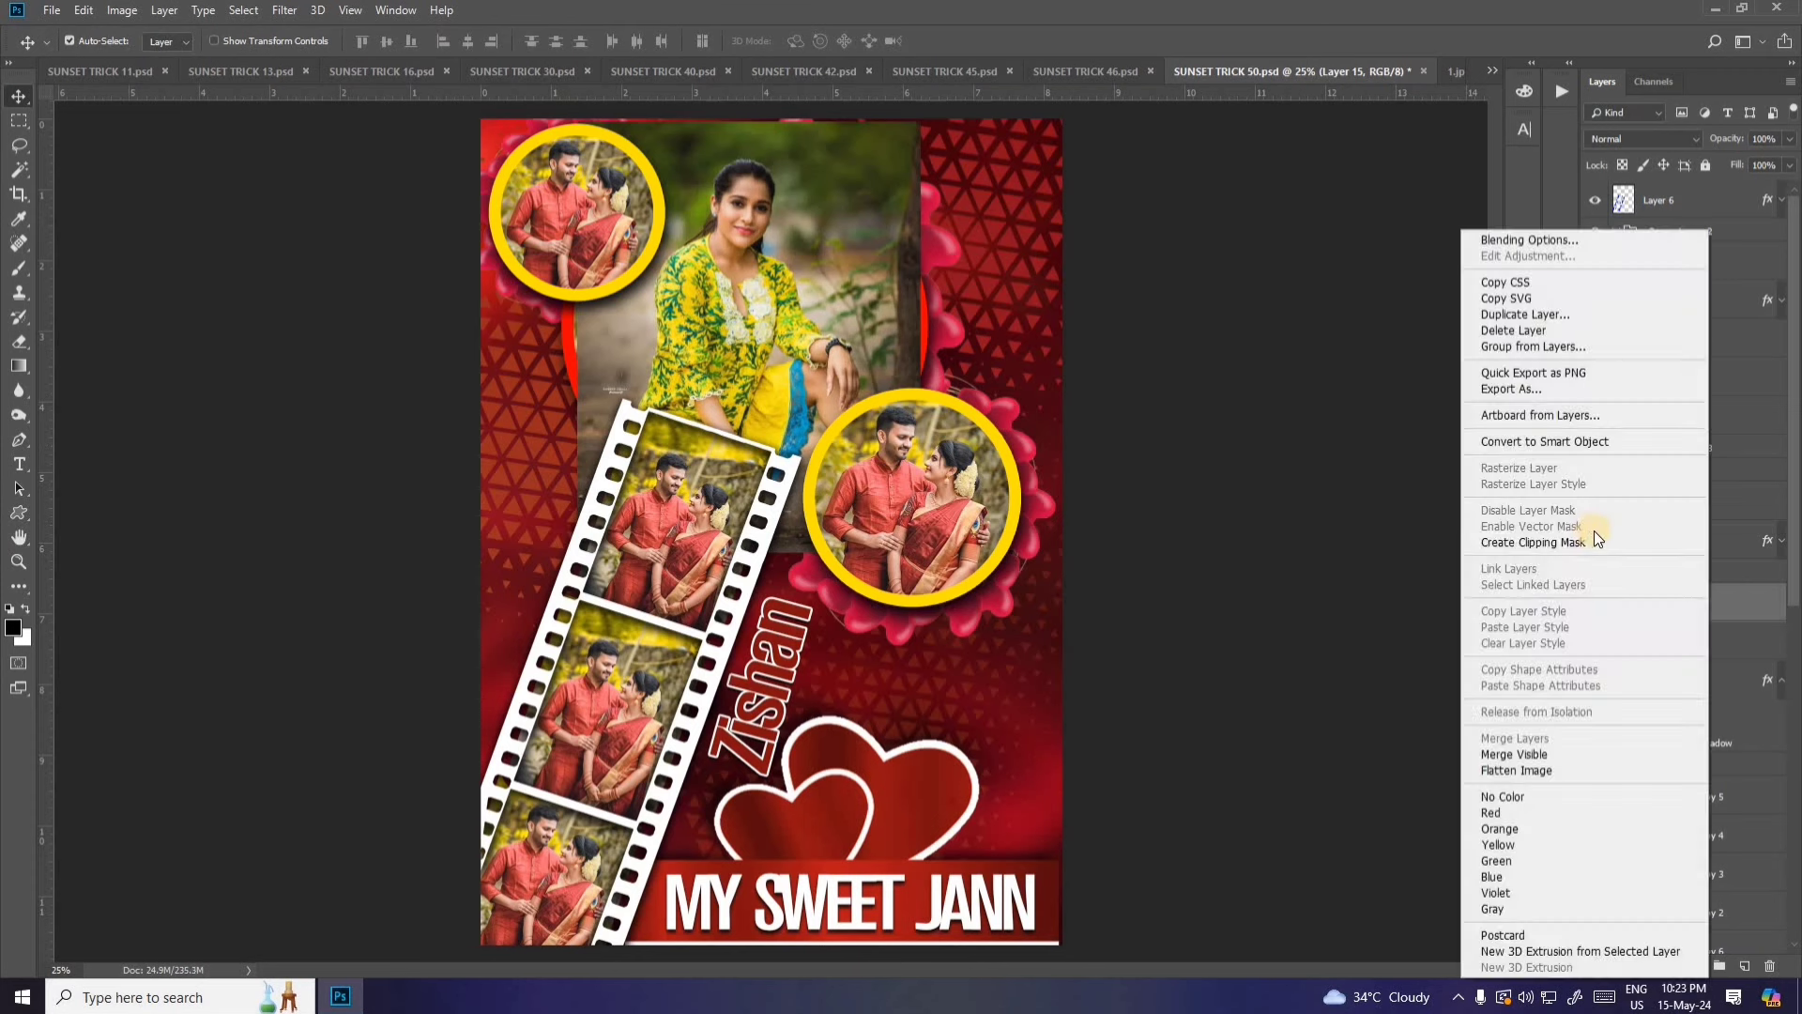
left_click(1581, 532)
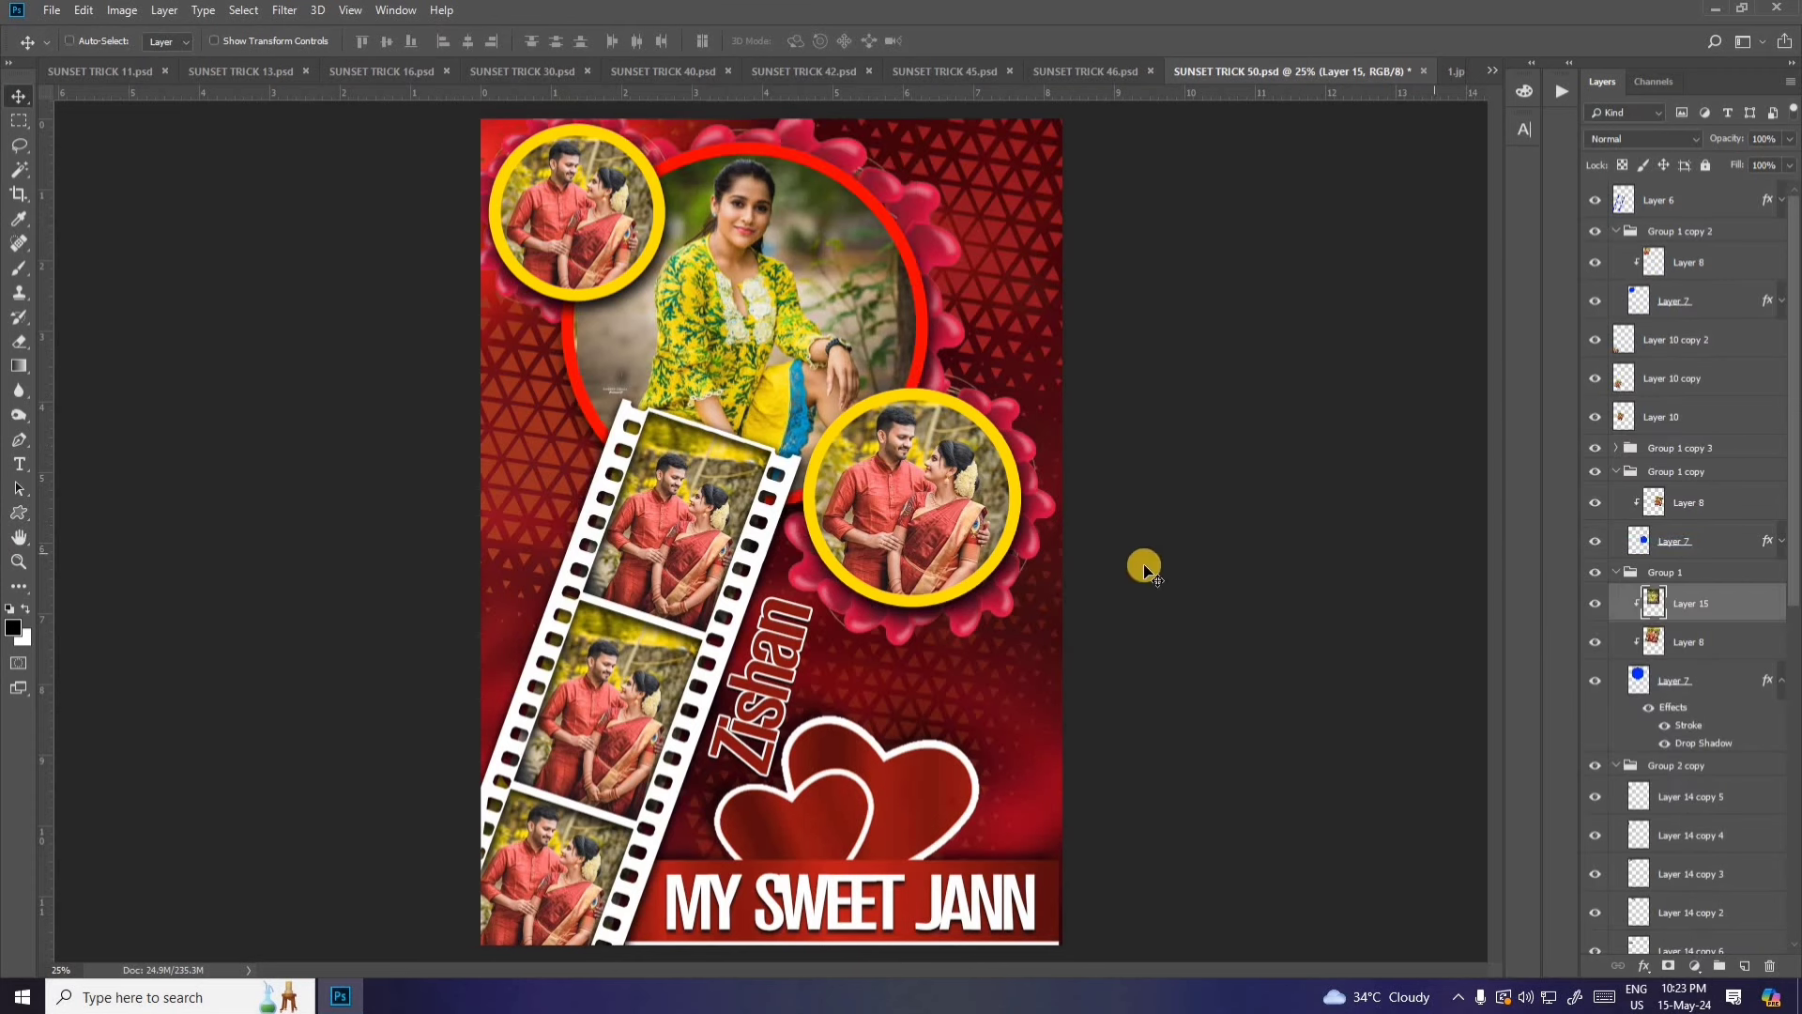
key("ctrl+t")
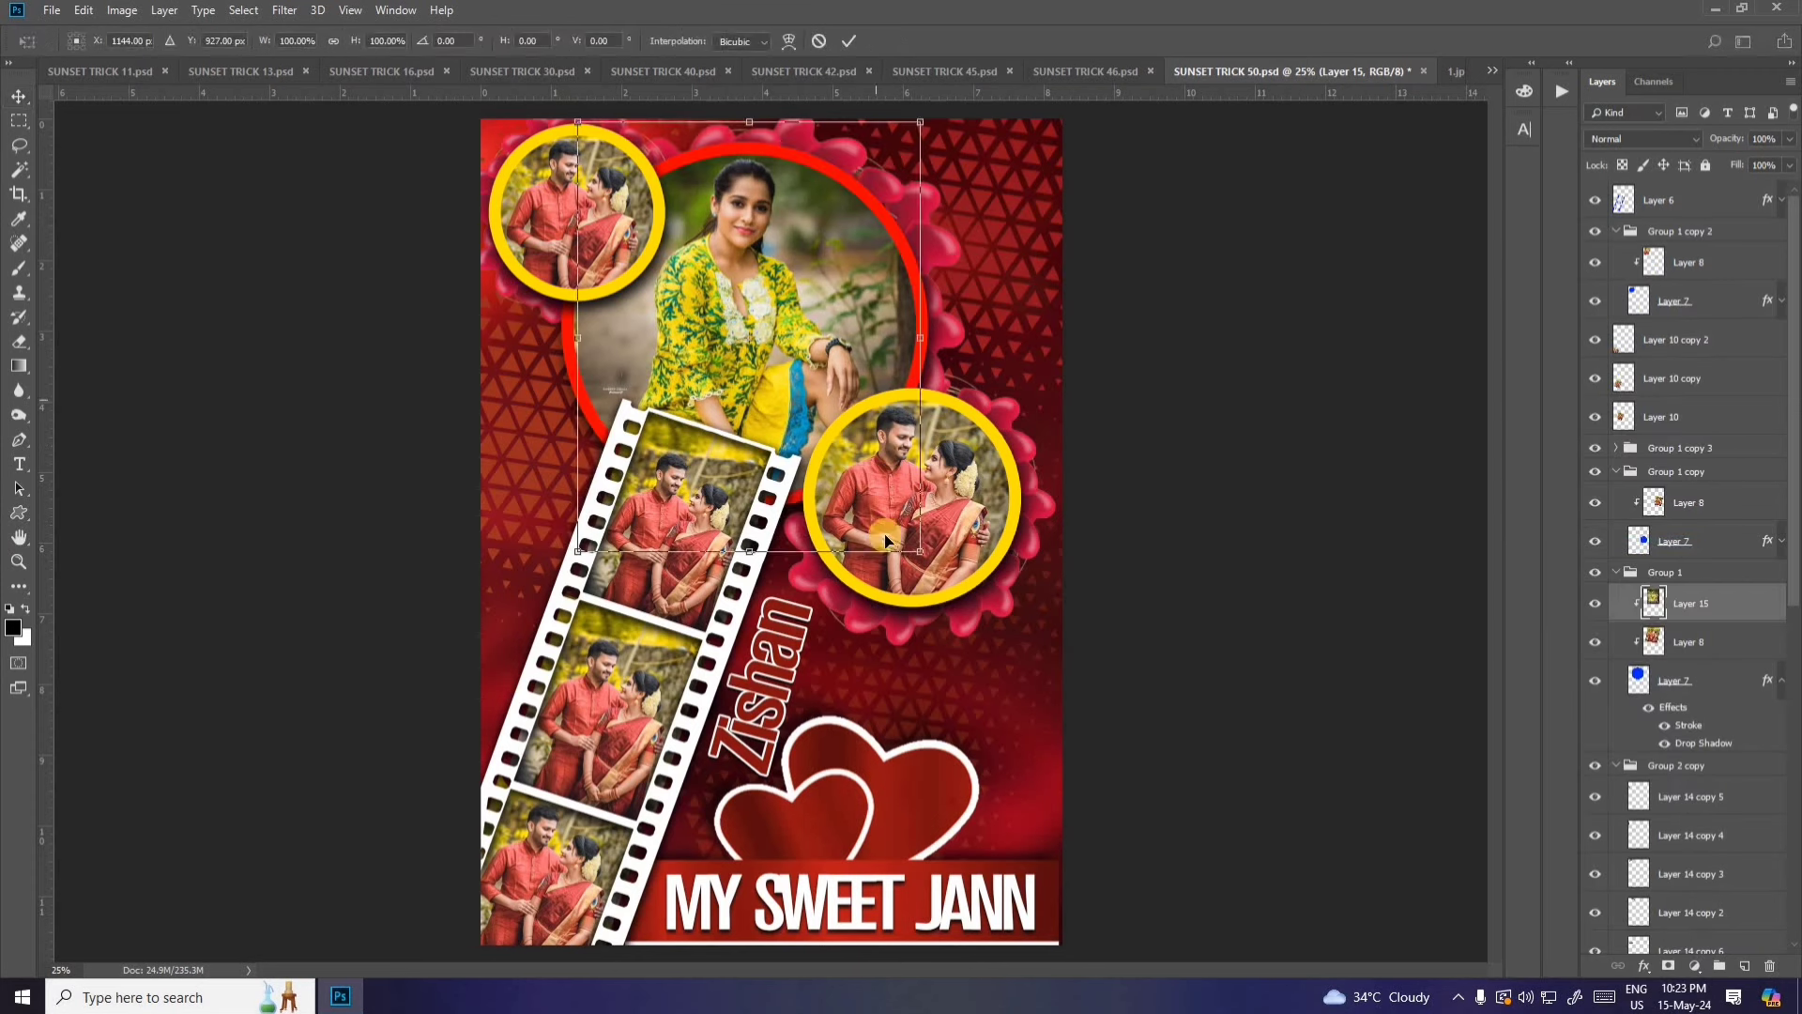
key("shift+Left")
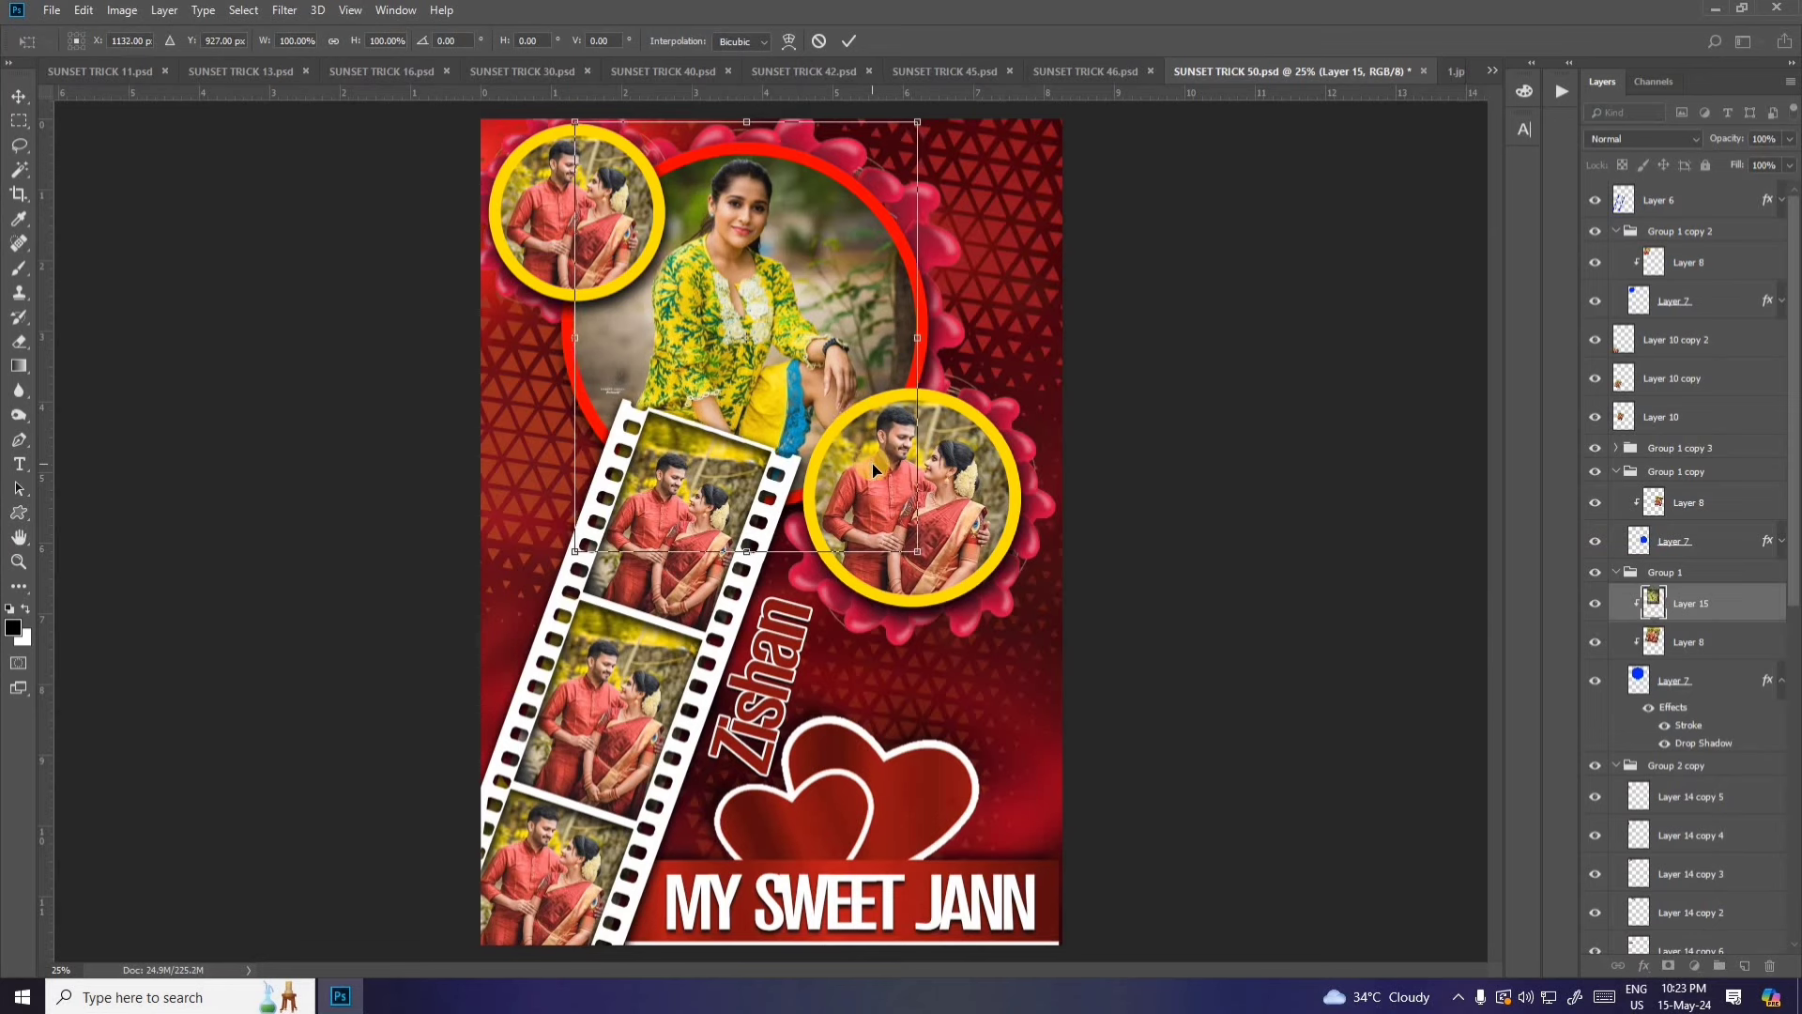
key("shift+Left")
key("Return")
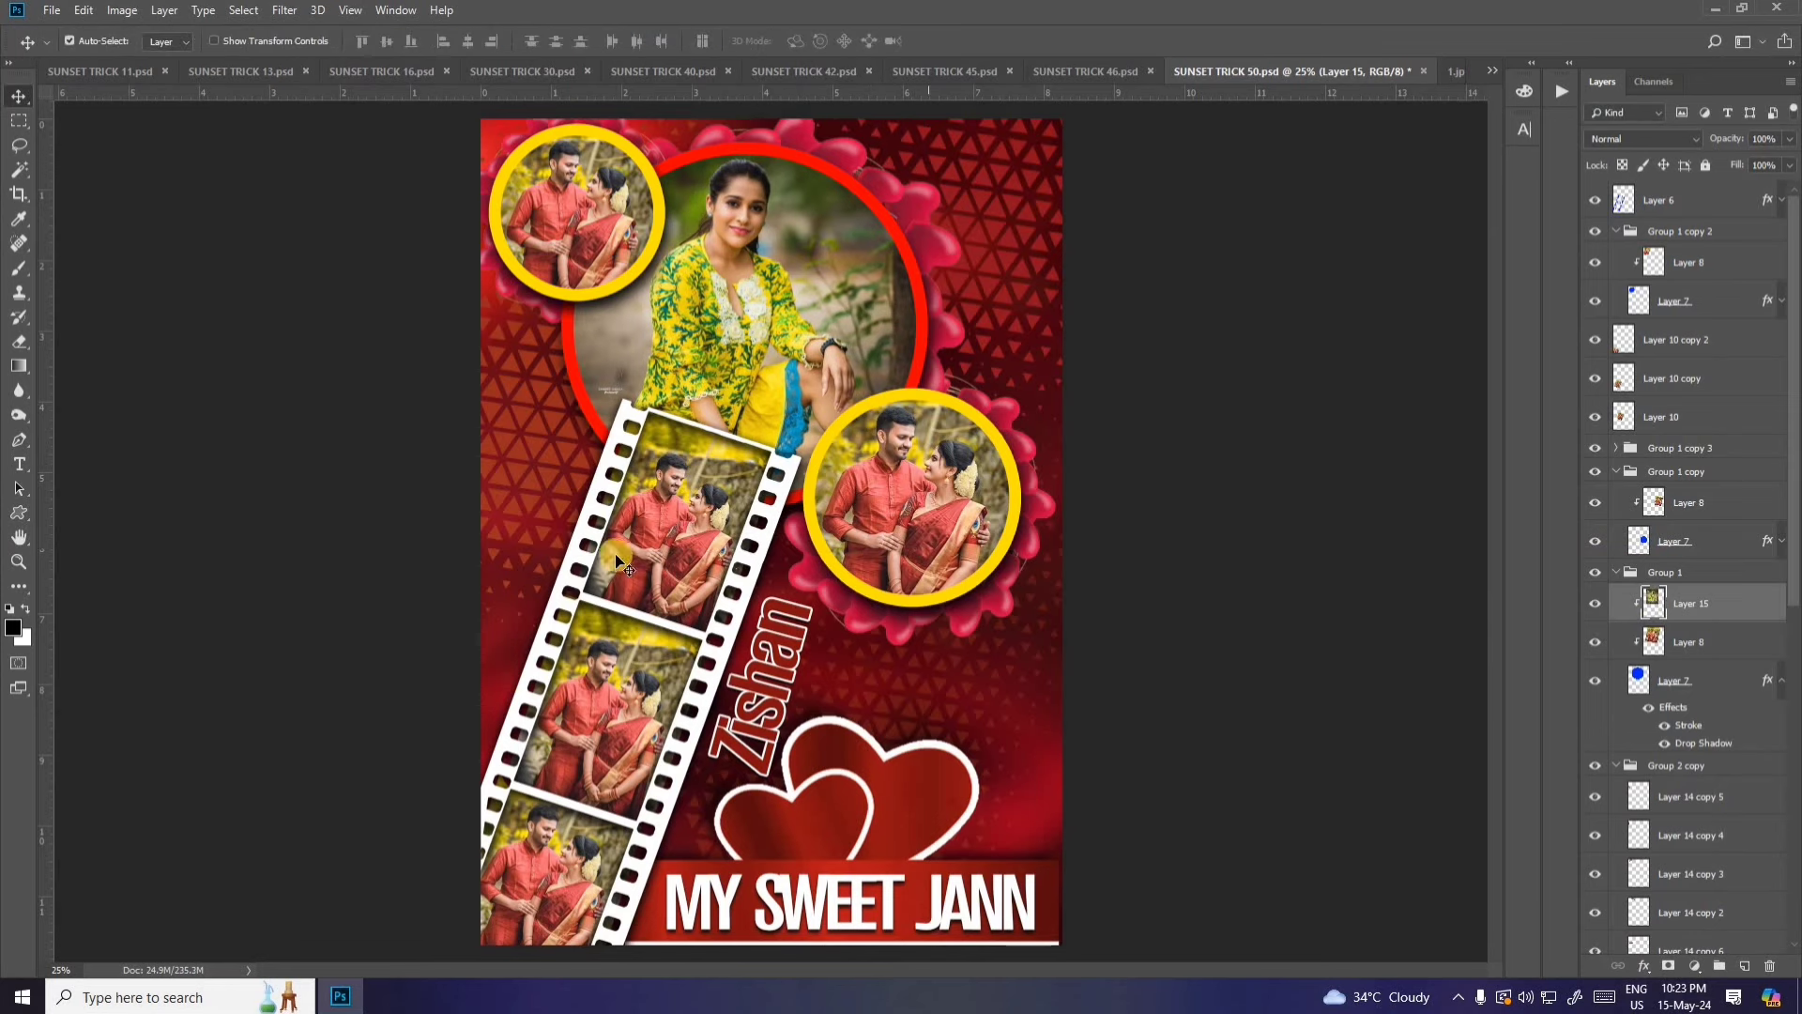
Step: Enter and exit the Zishan name text without changing it
scroll(1621, 824, "down", 5)
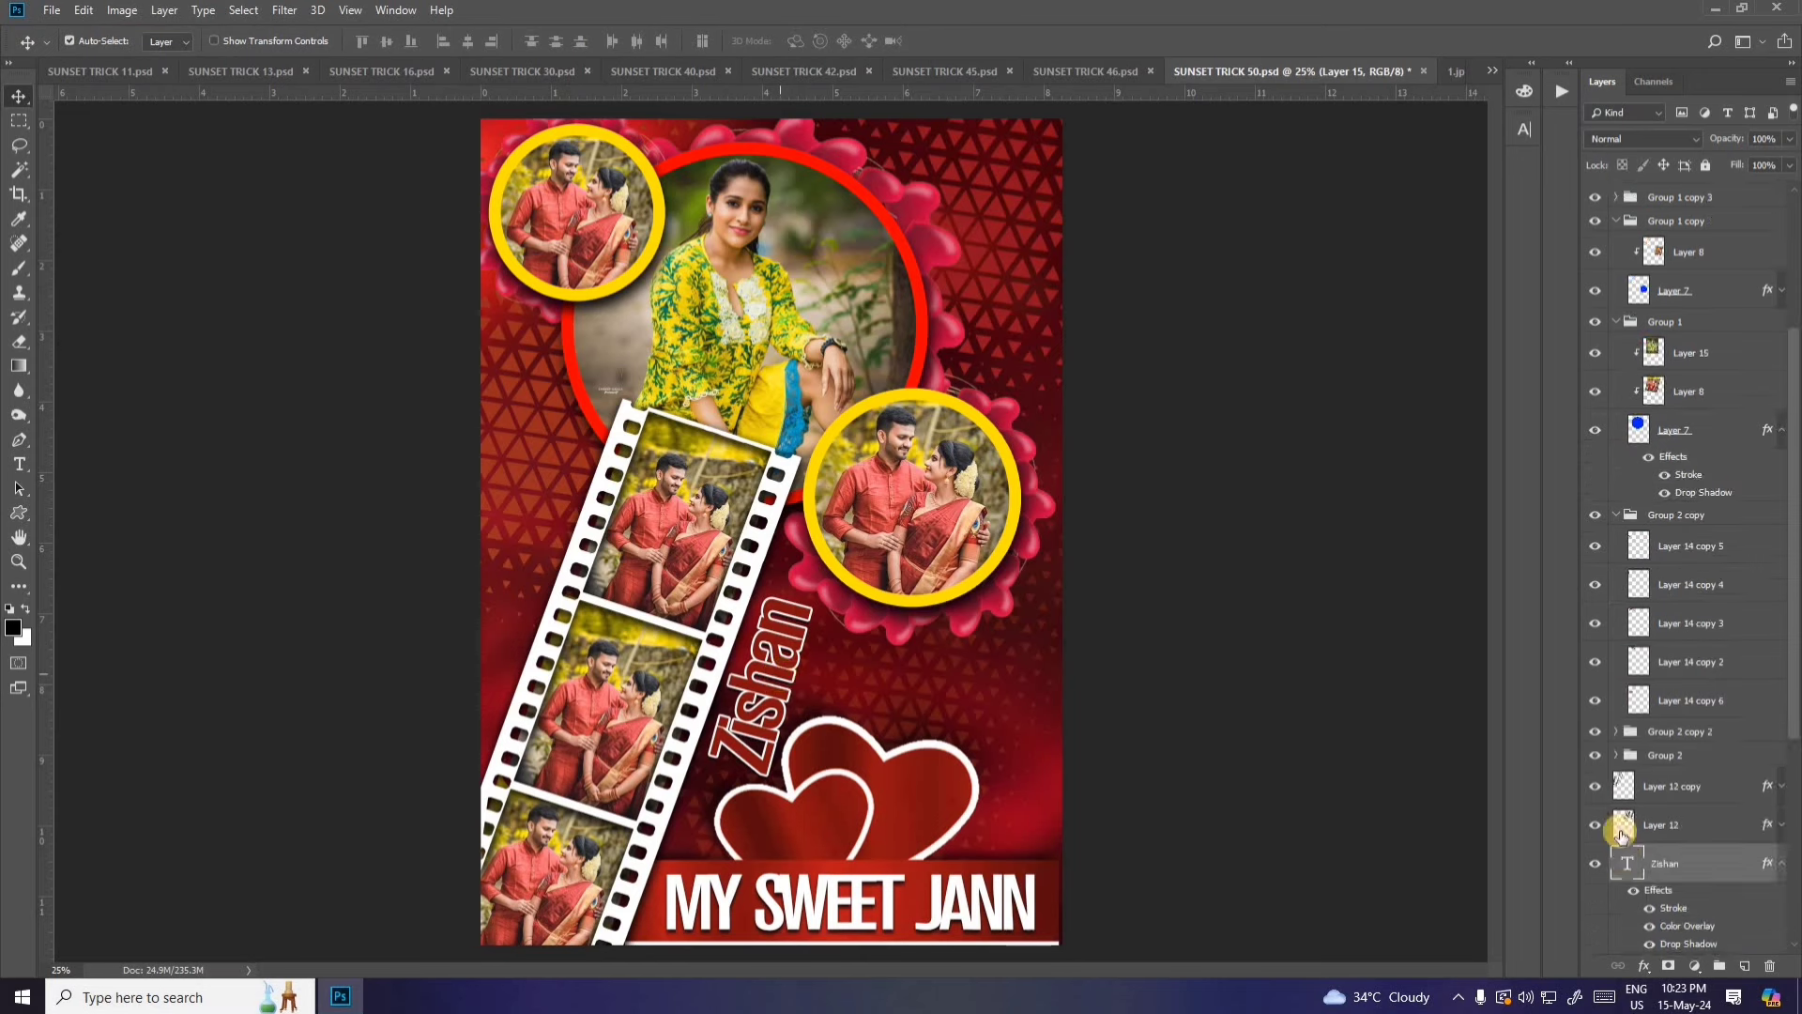
double_click(1626, 861)
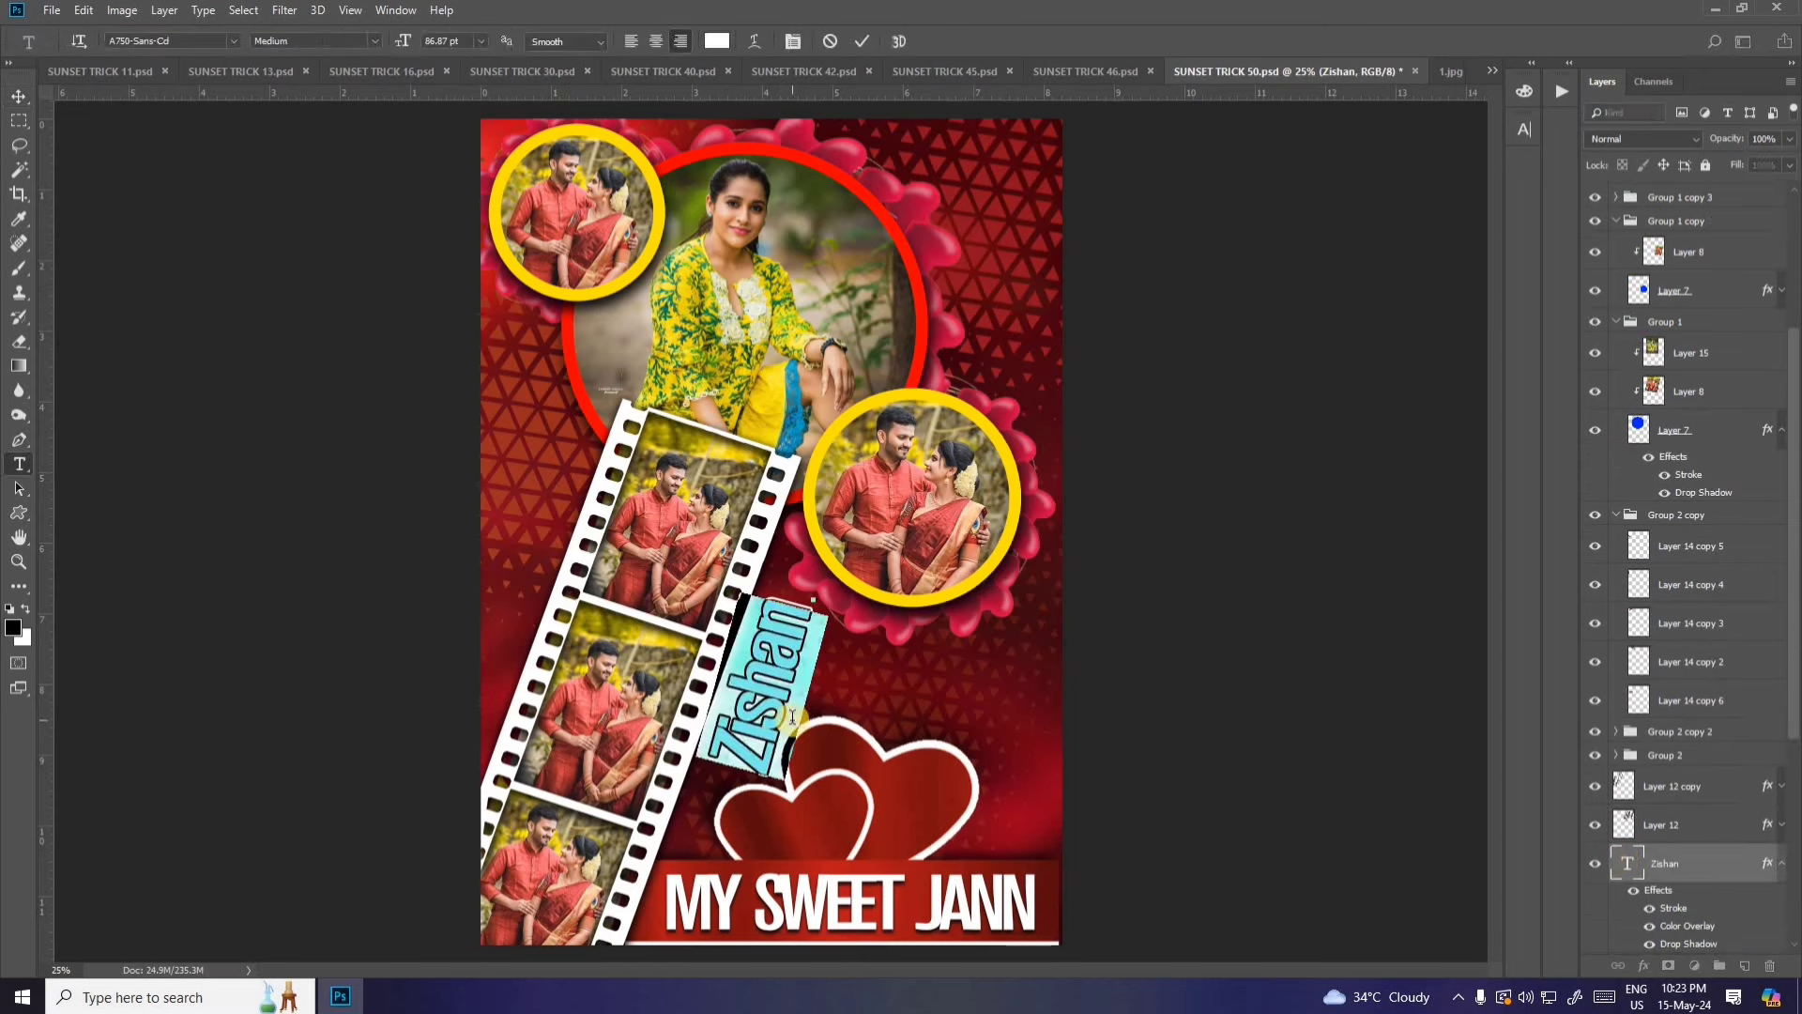
left_click(748, 722)
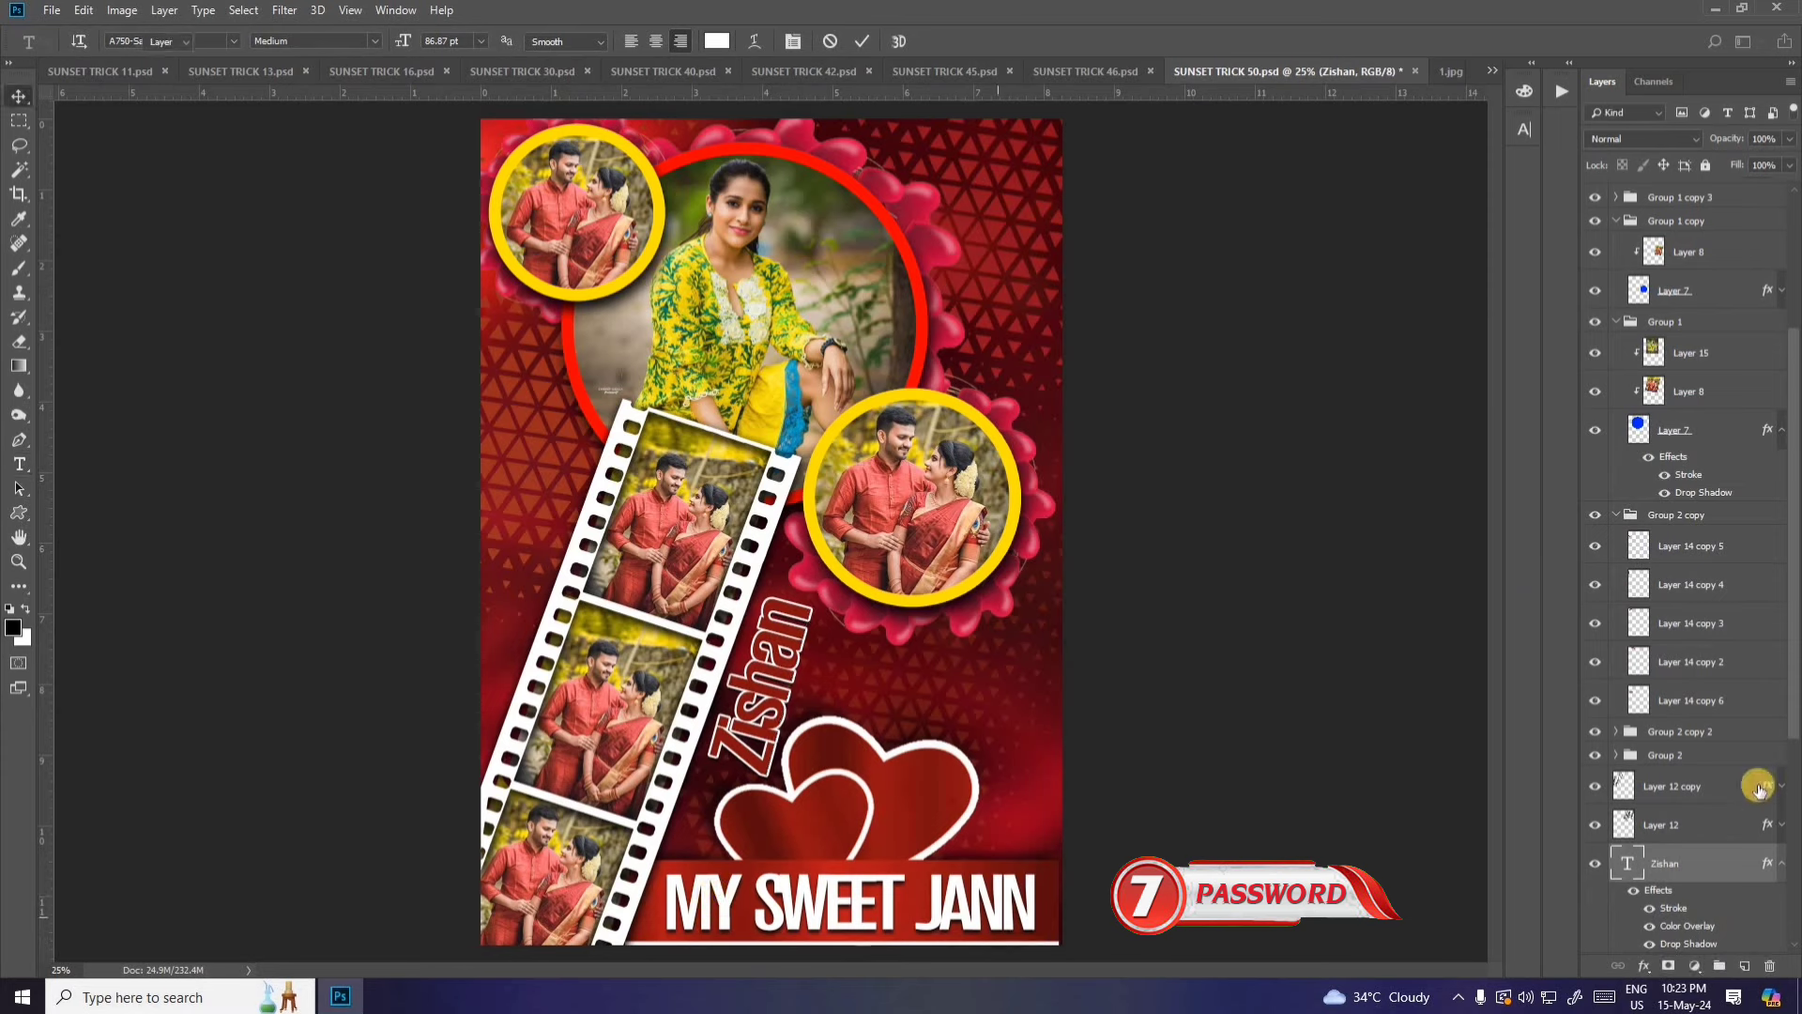
double_click(1628, 861)
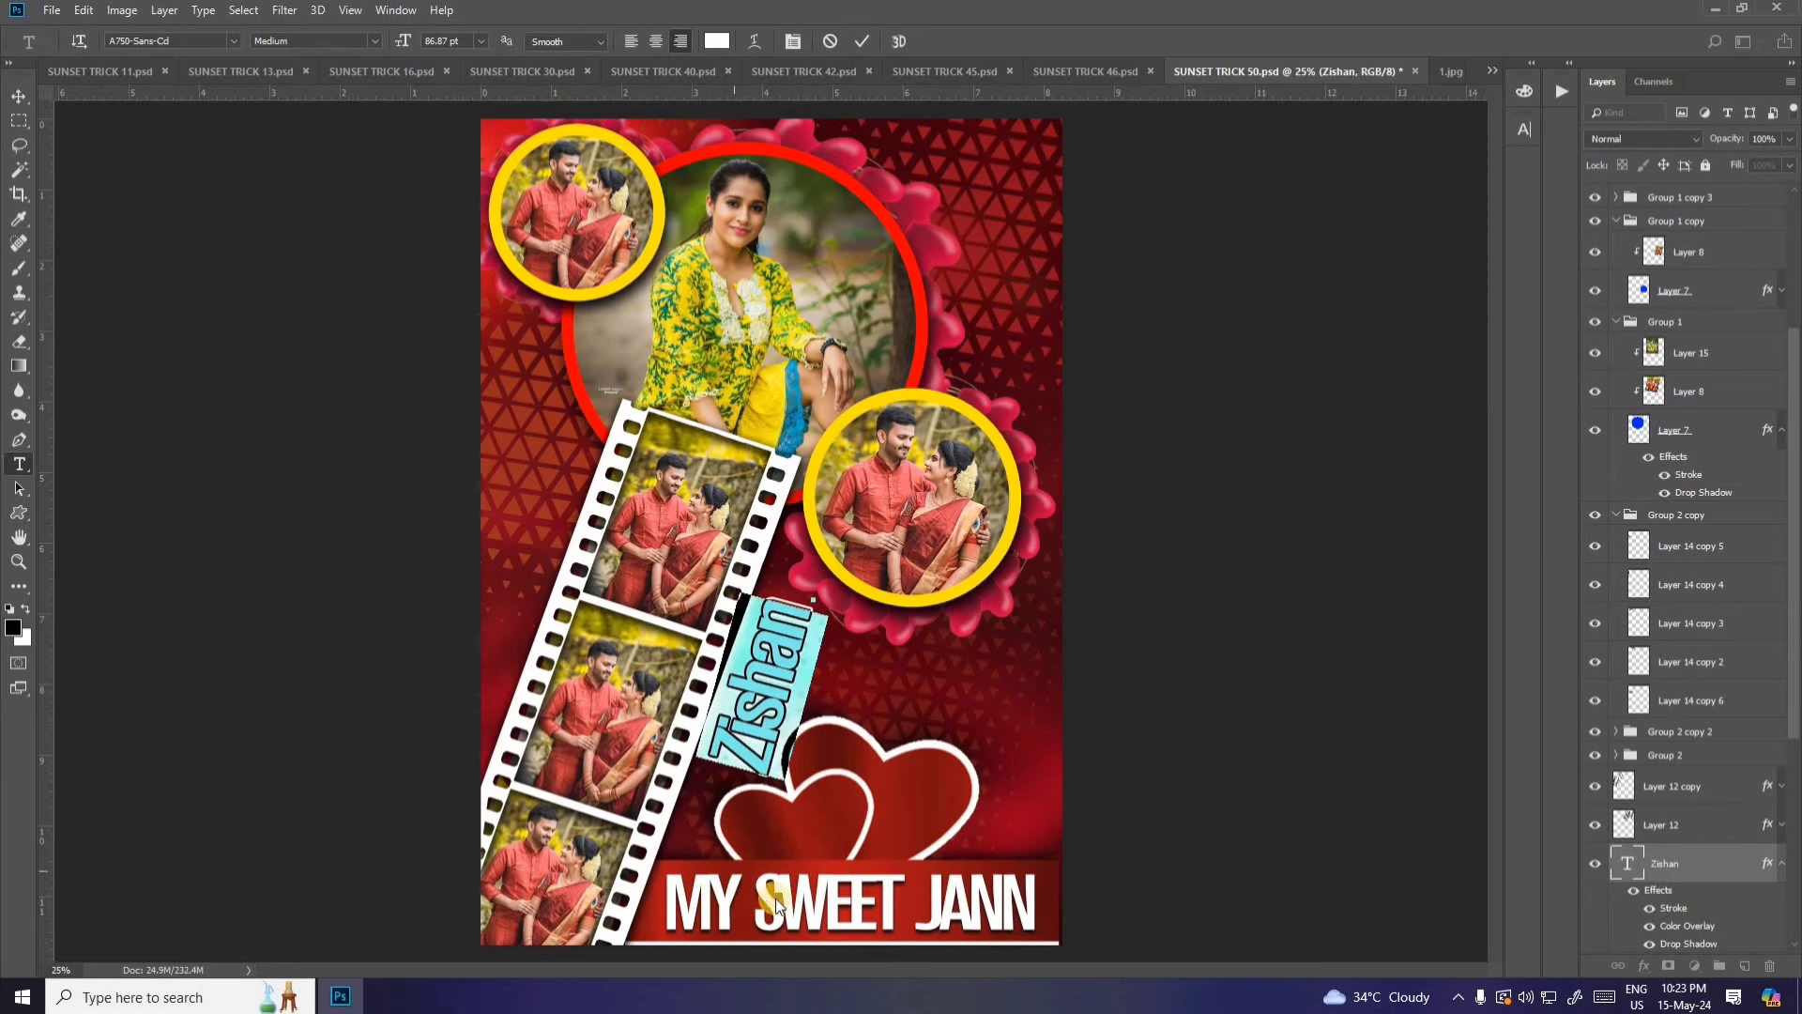
key("ctrl+Return")
left_click(16, 94)
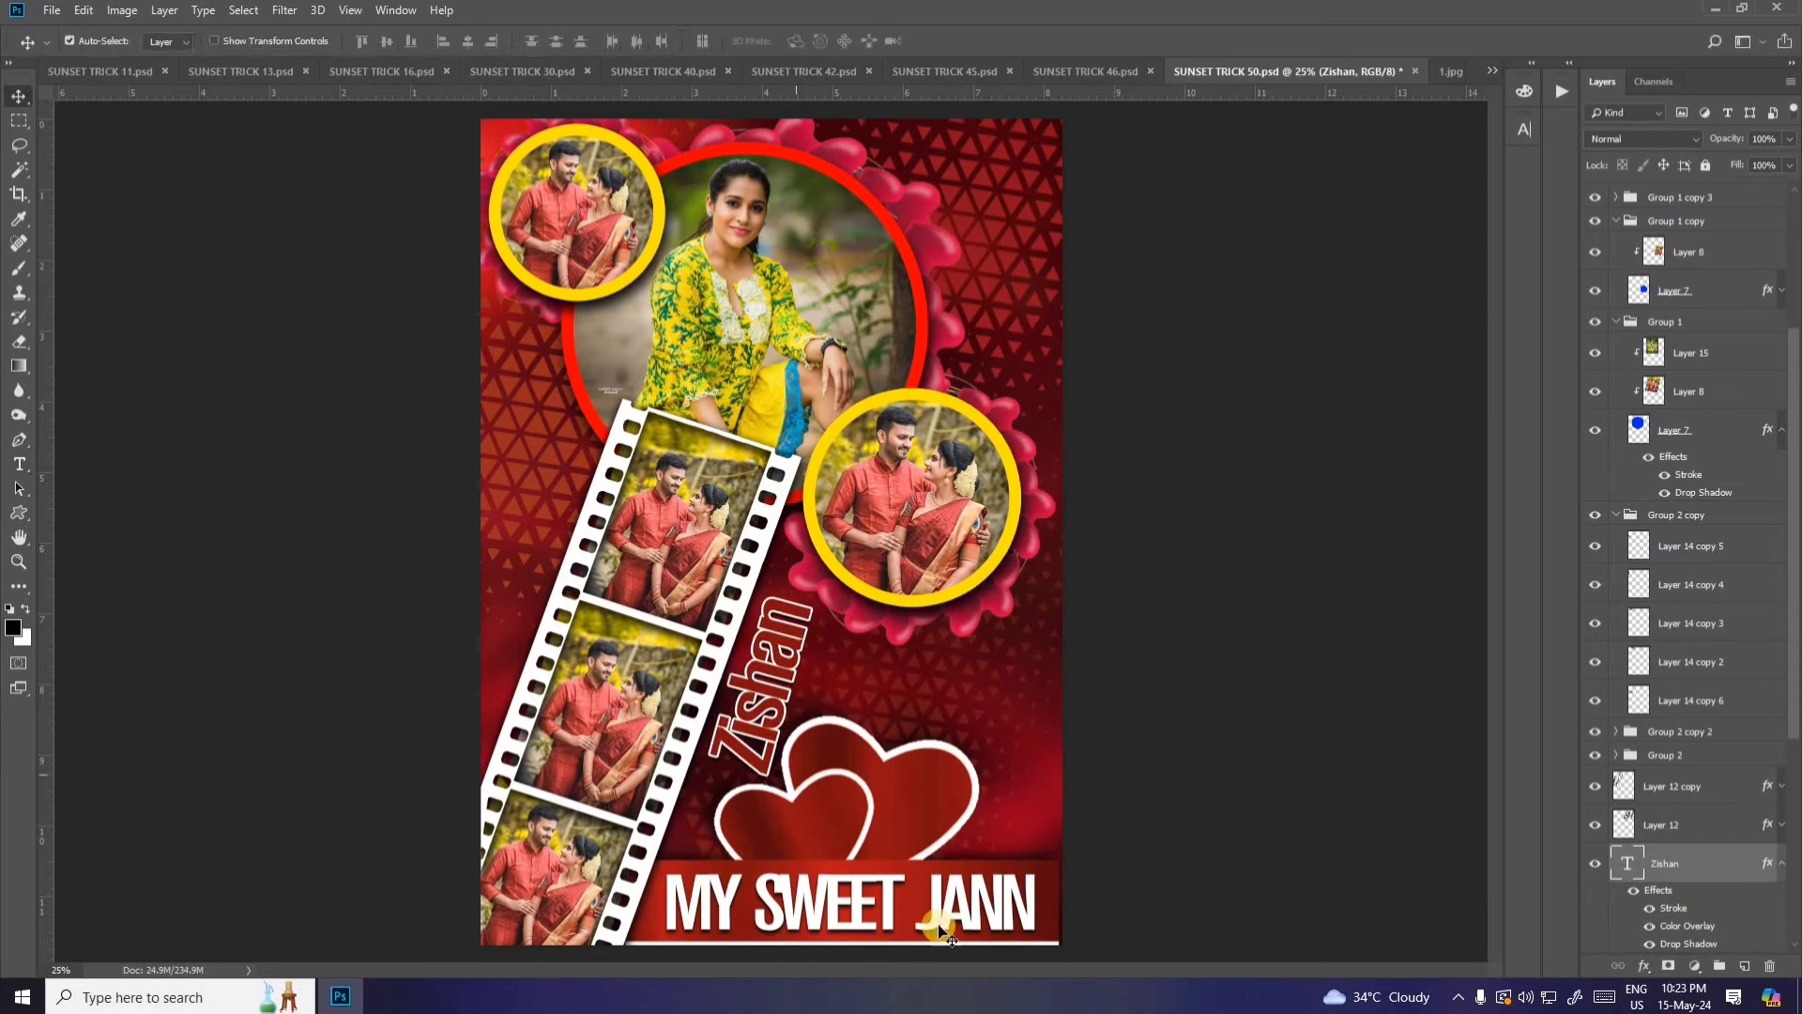
Step: Replace the MY SWEET JANN title with SNEHA LOVE RAJ and commit it
left_click(972, 925)
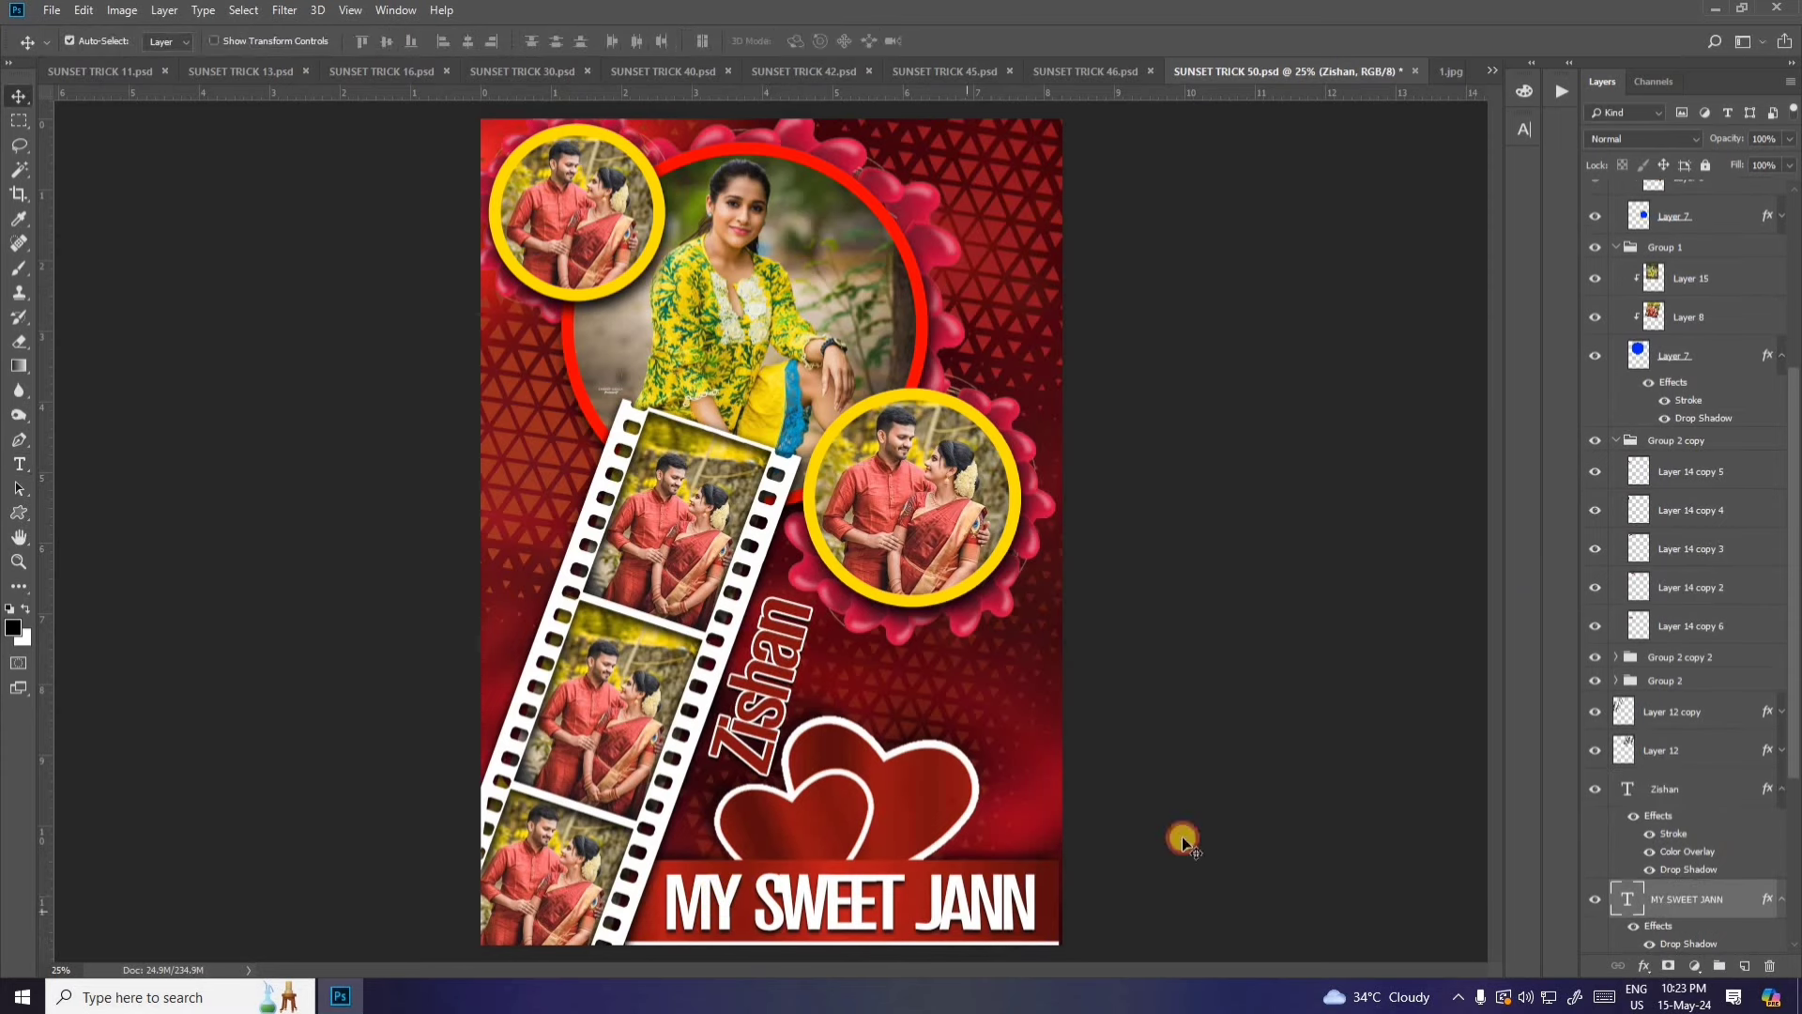
double_click(1628, 900)
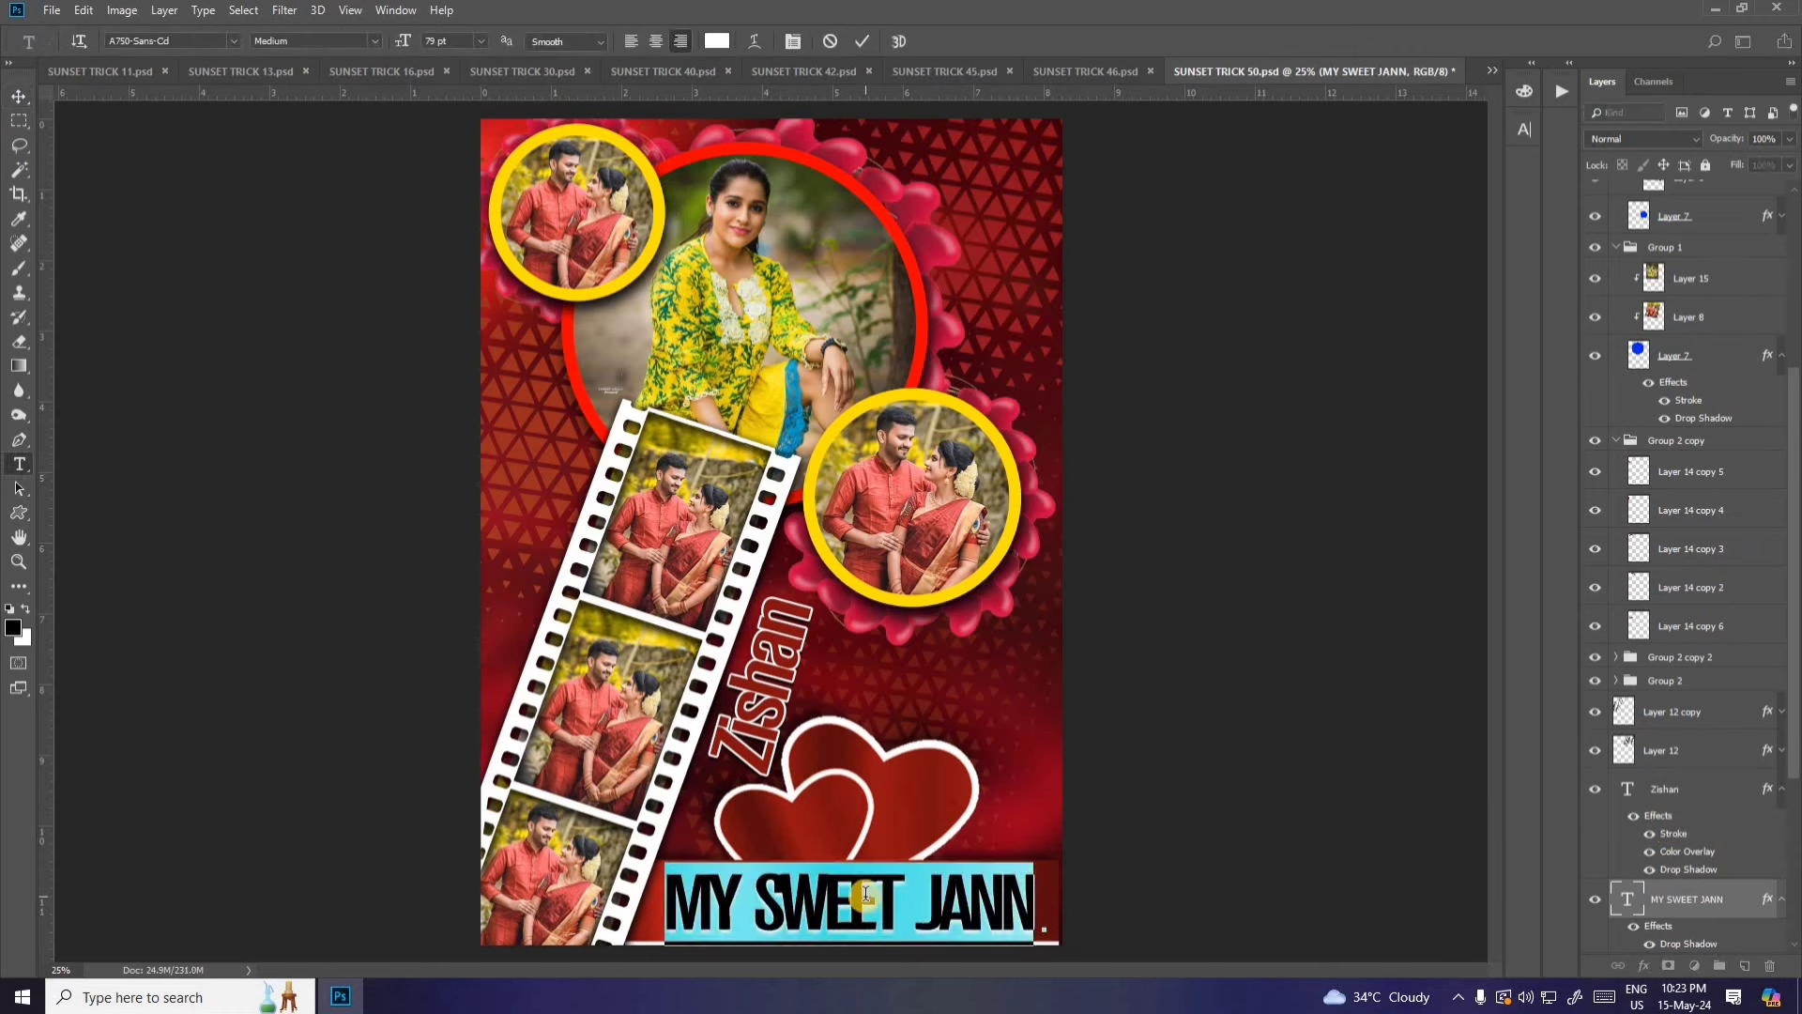
type("S")
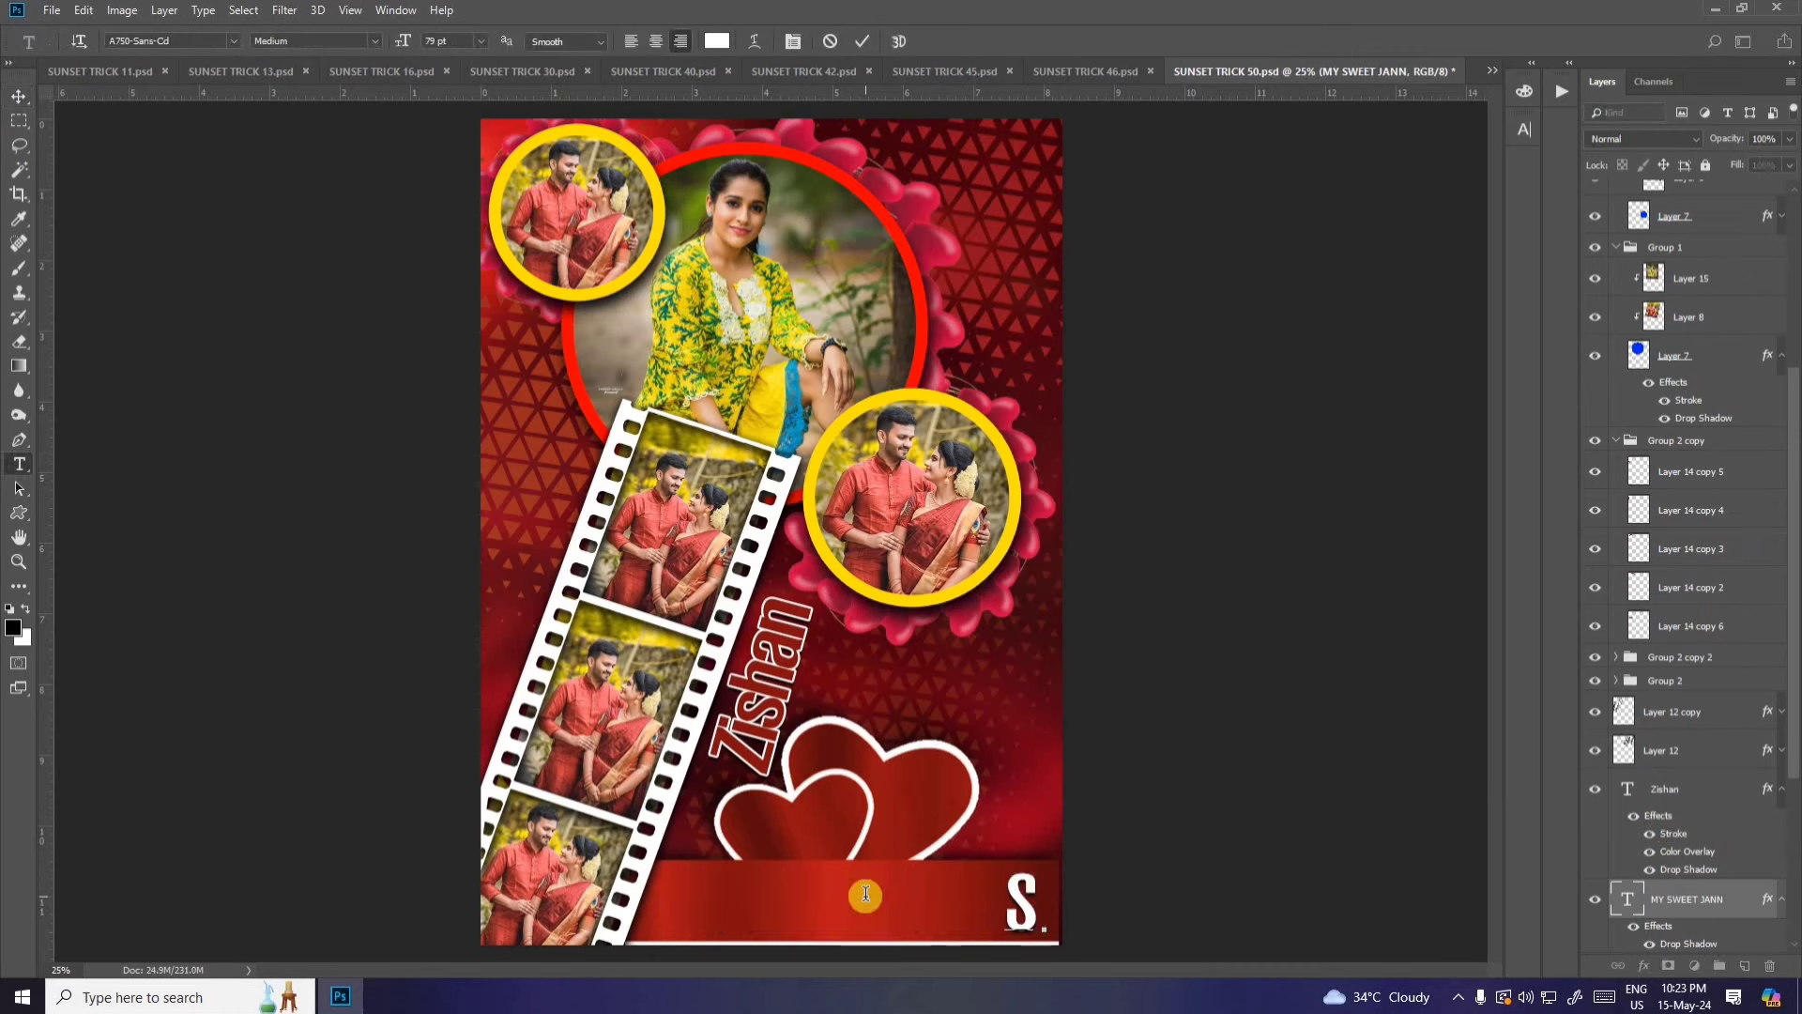
type("NE")
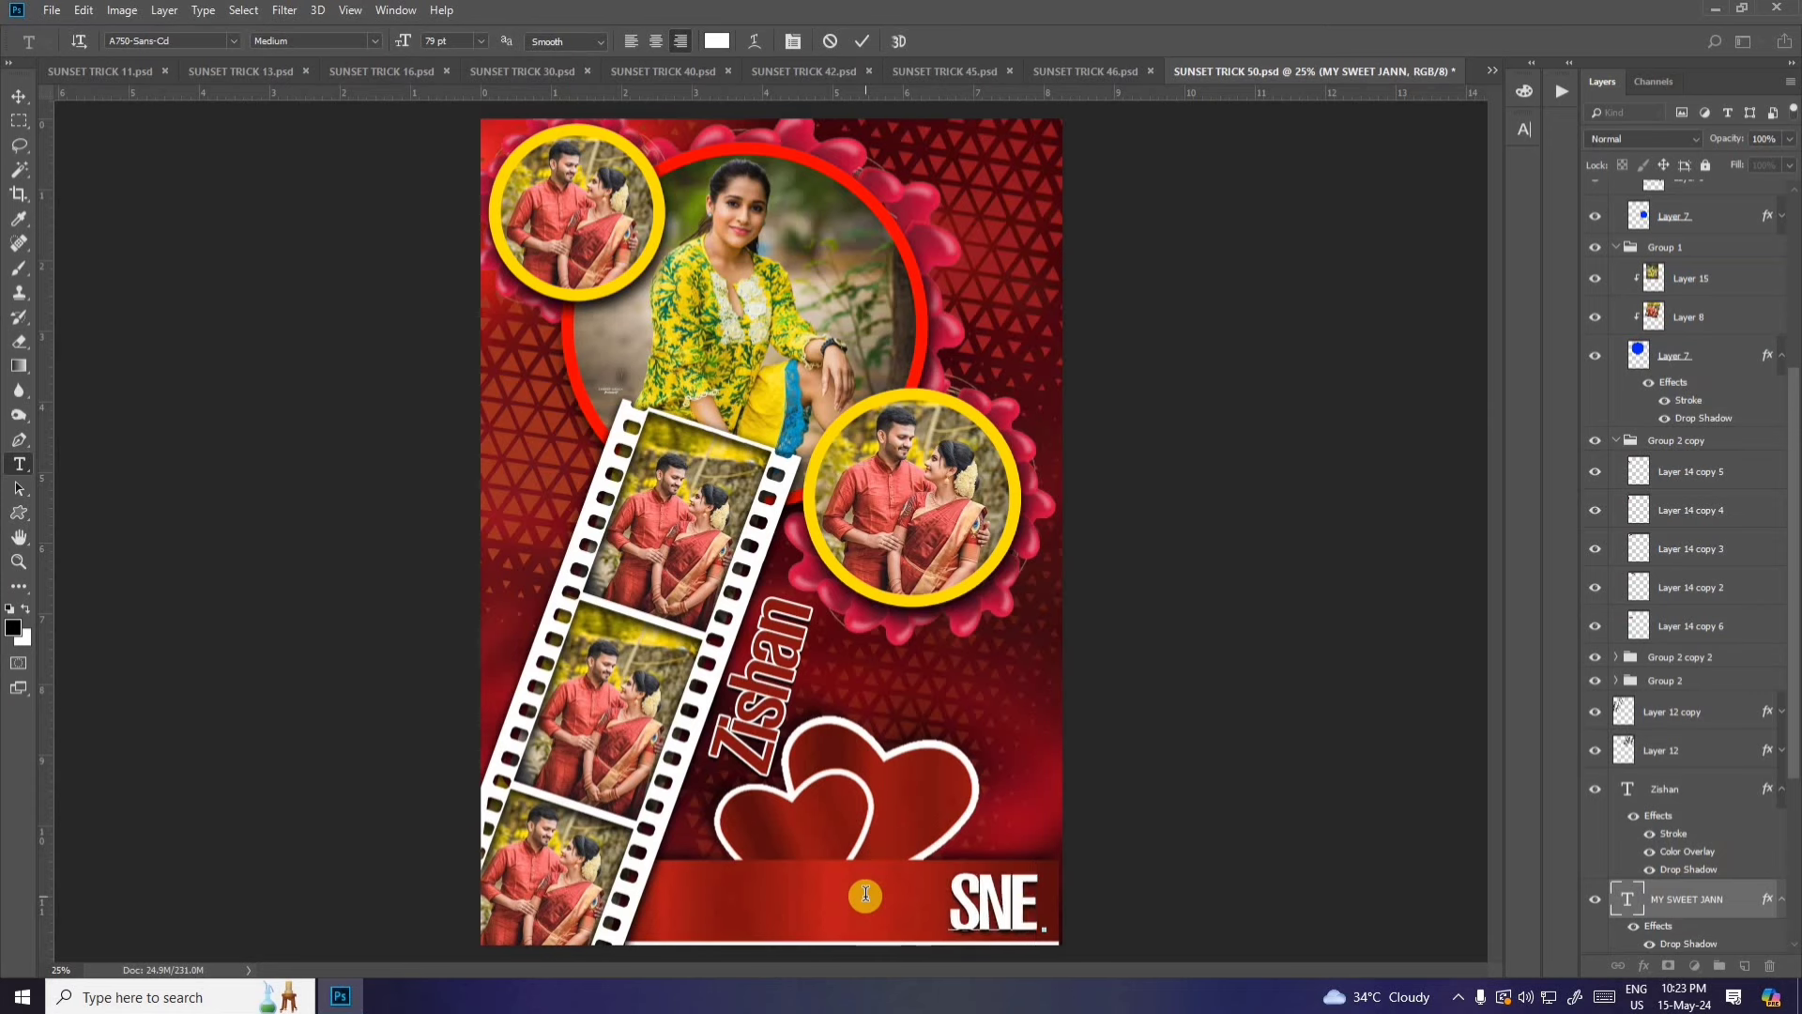
type("HA K")
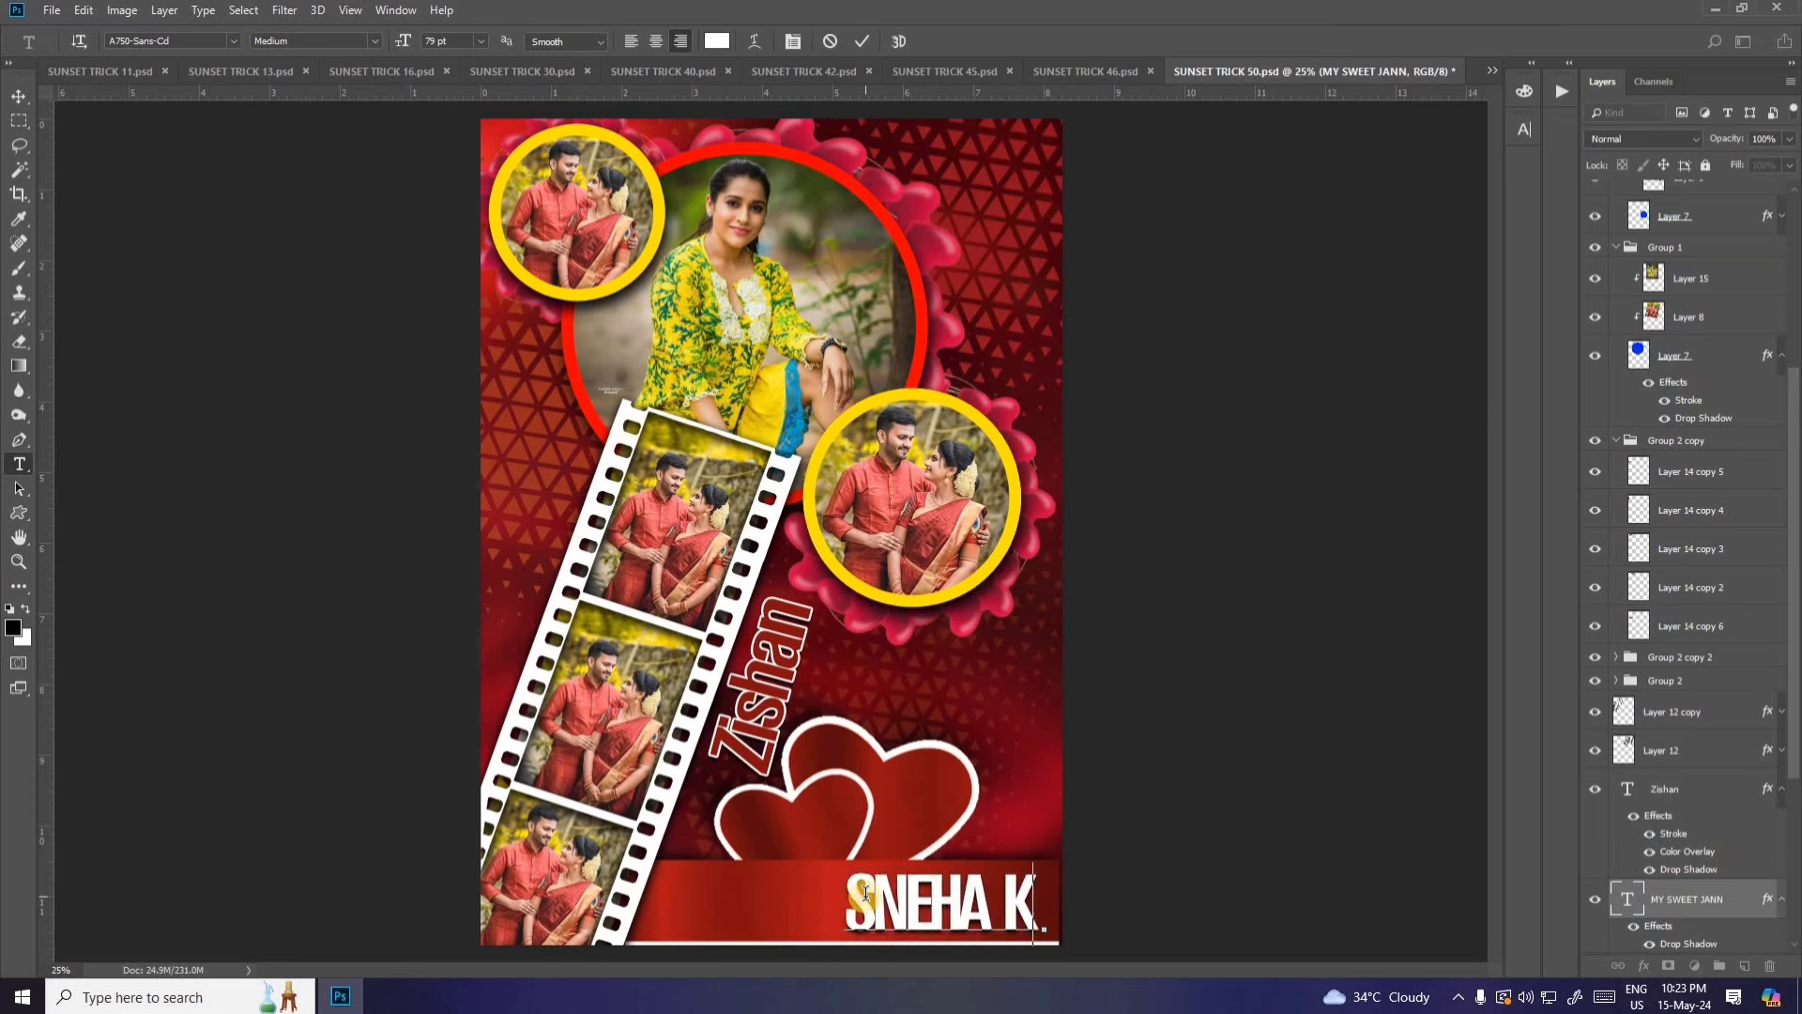
type("I")
key("BackSpace")
key("BackSpace")
type("LO")
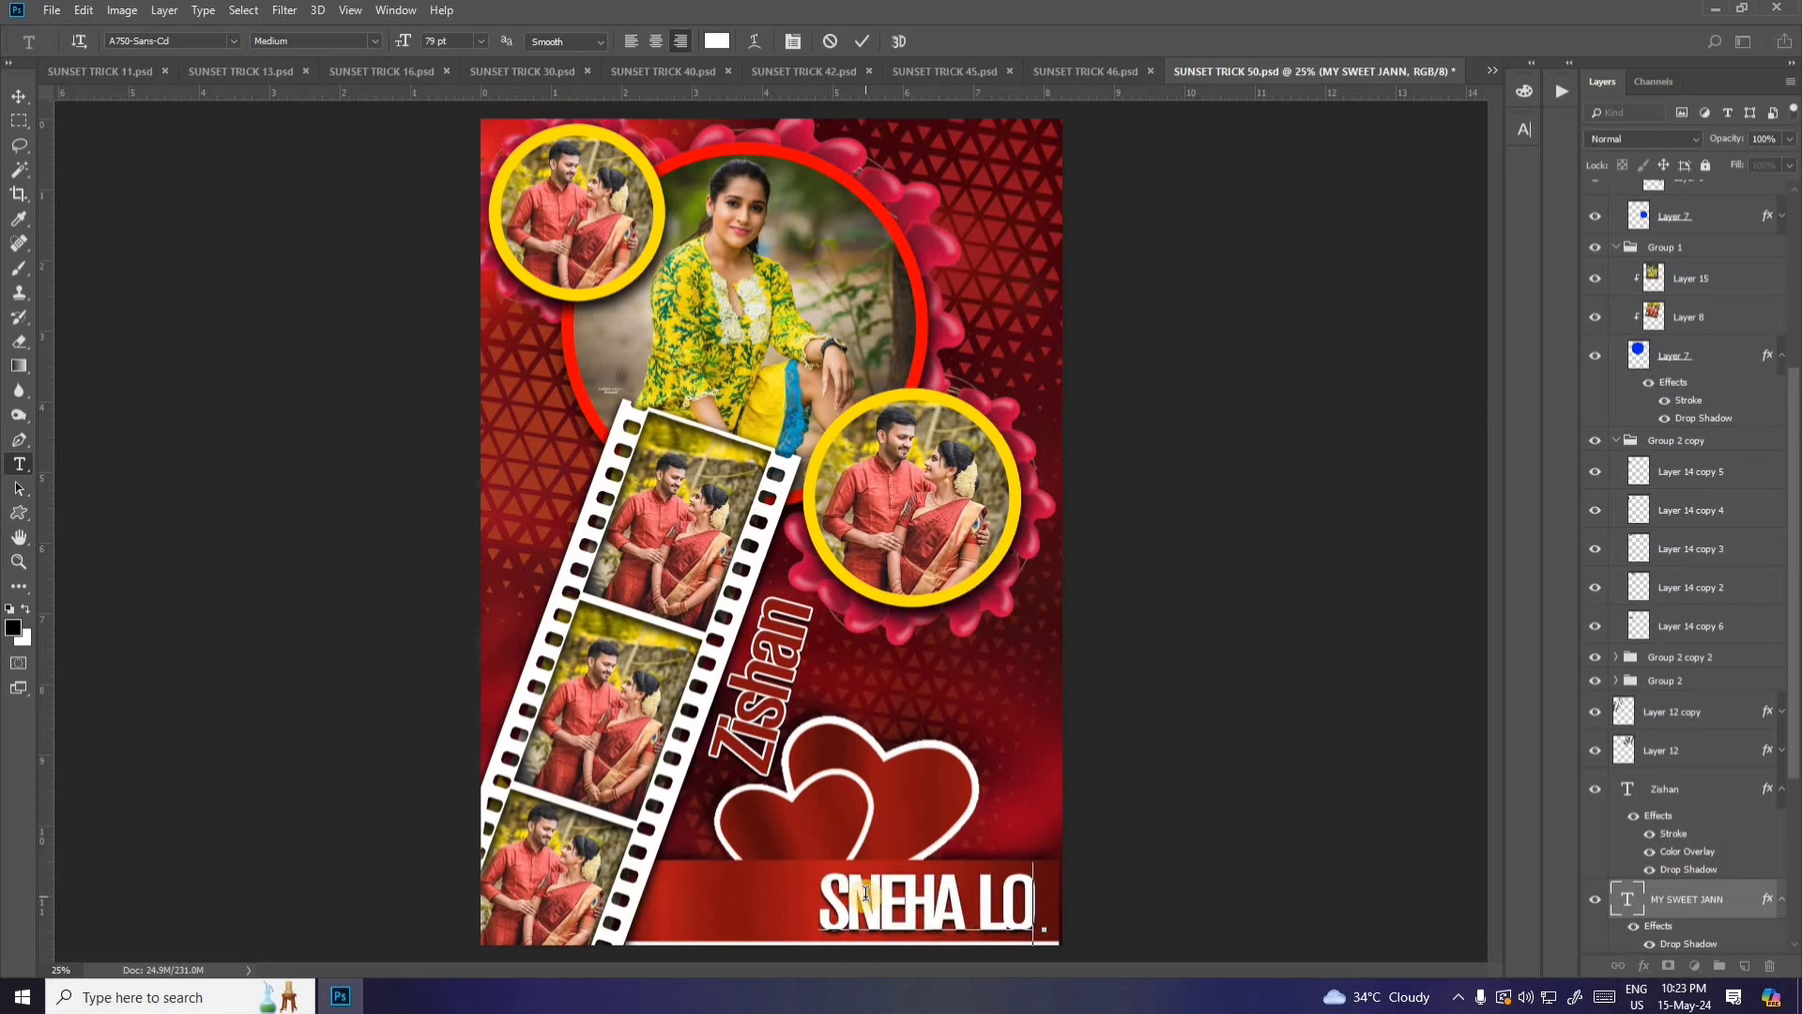
type("VE RA")
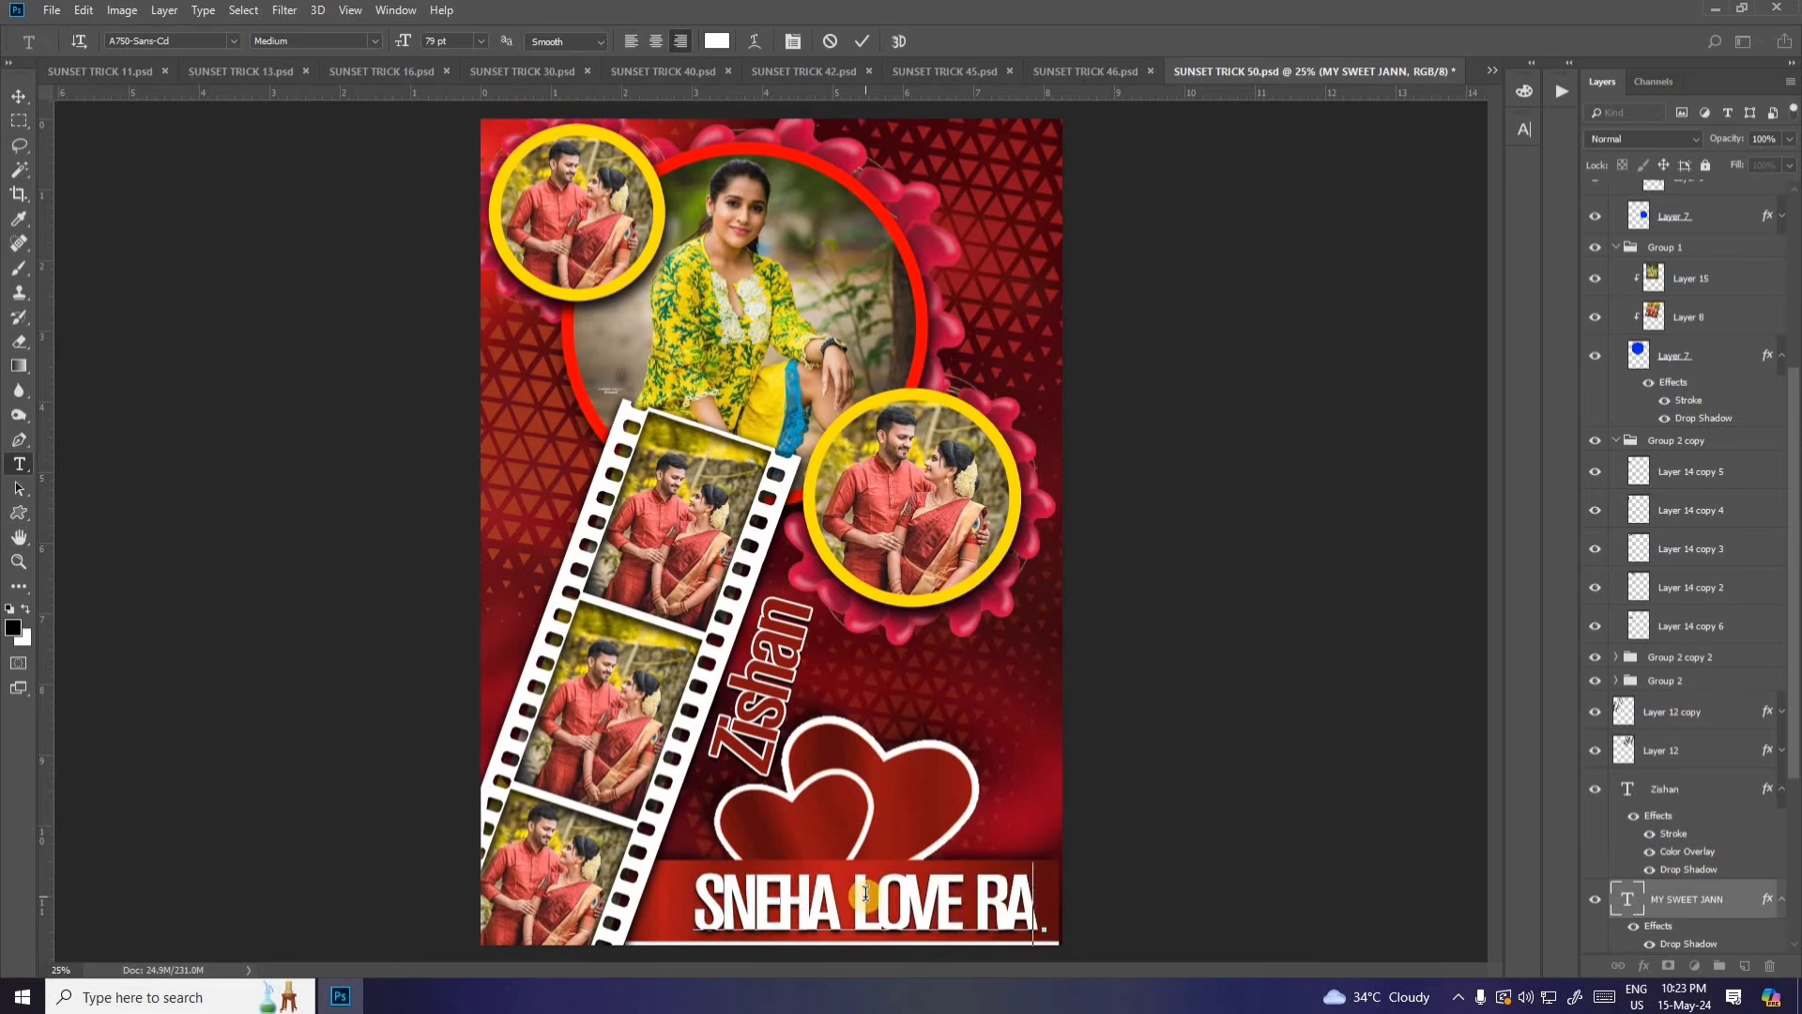
type("J")
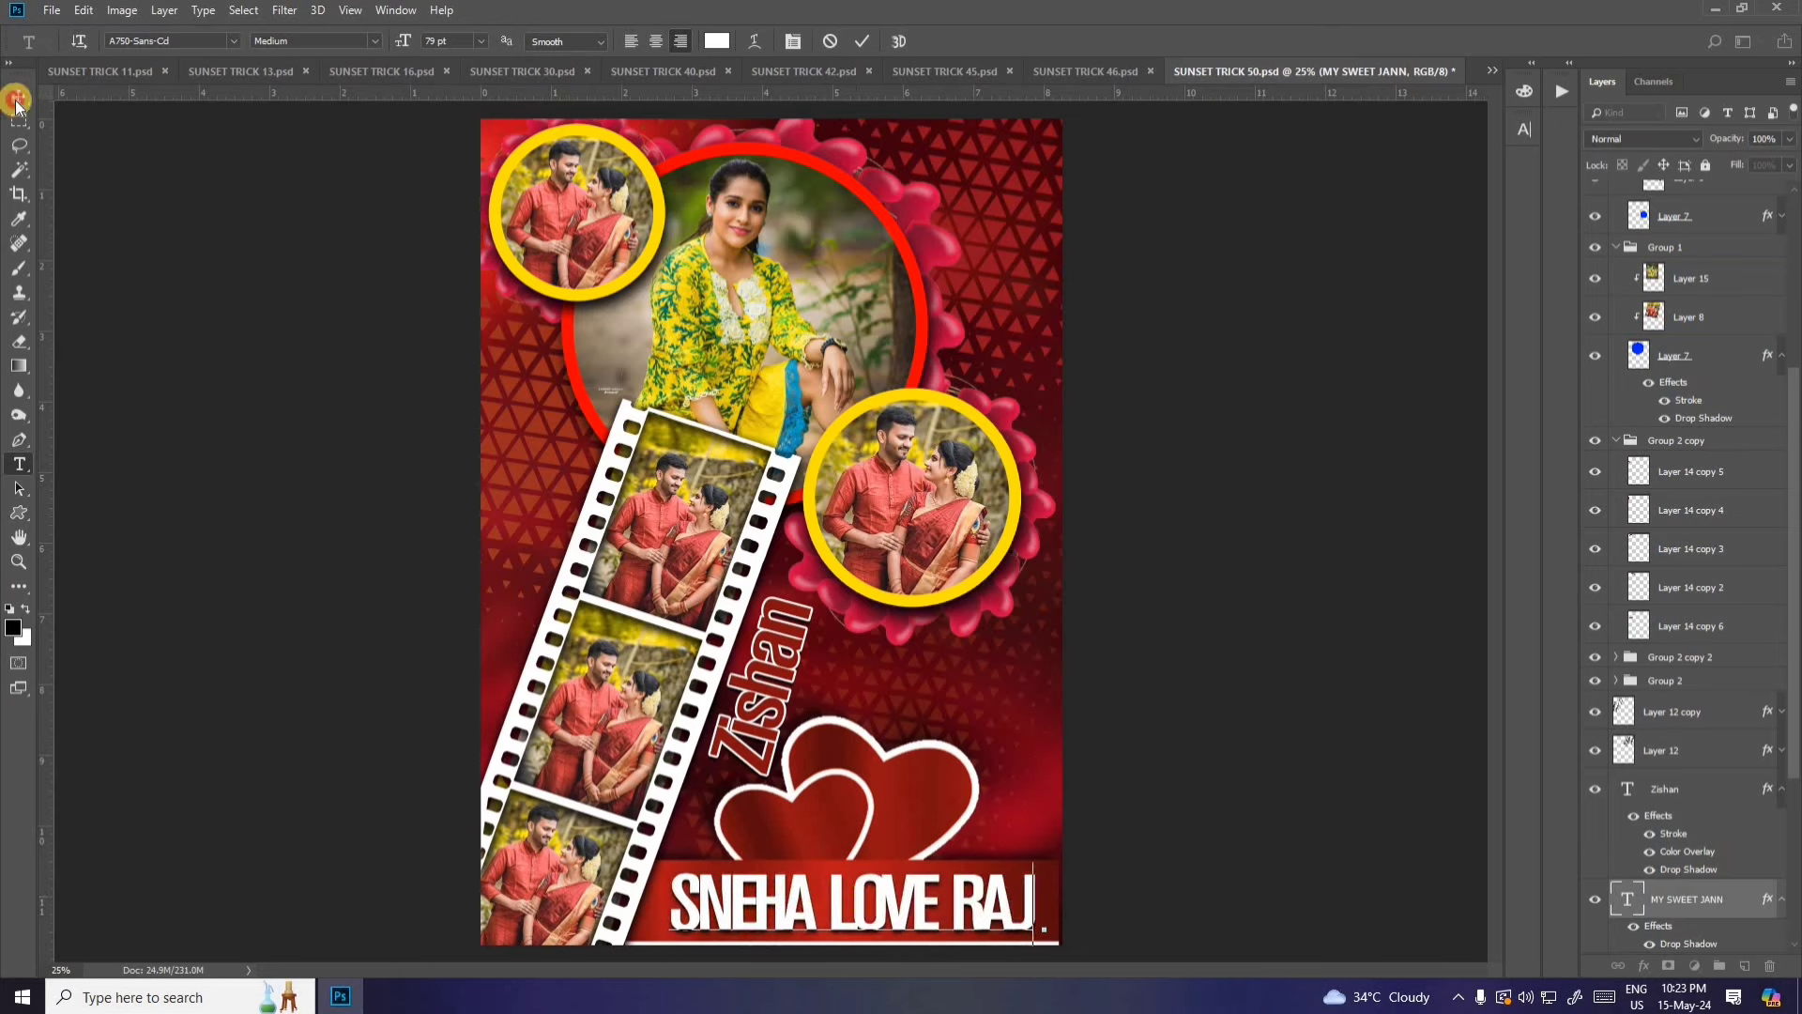
left_click(17, 97)
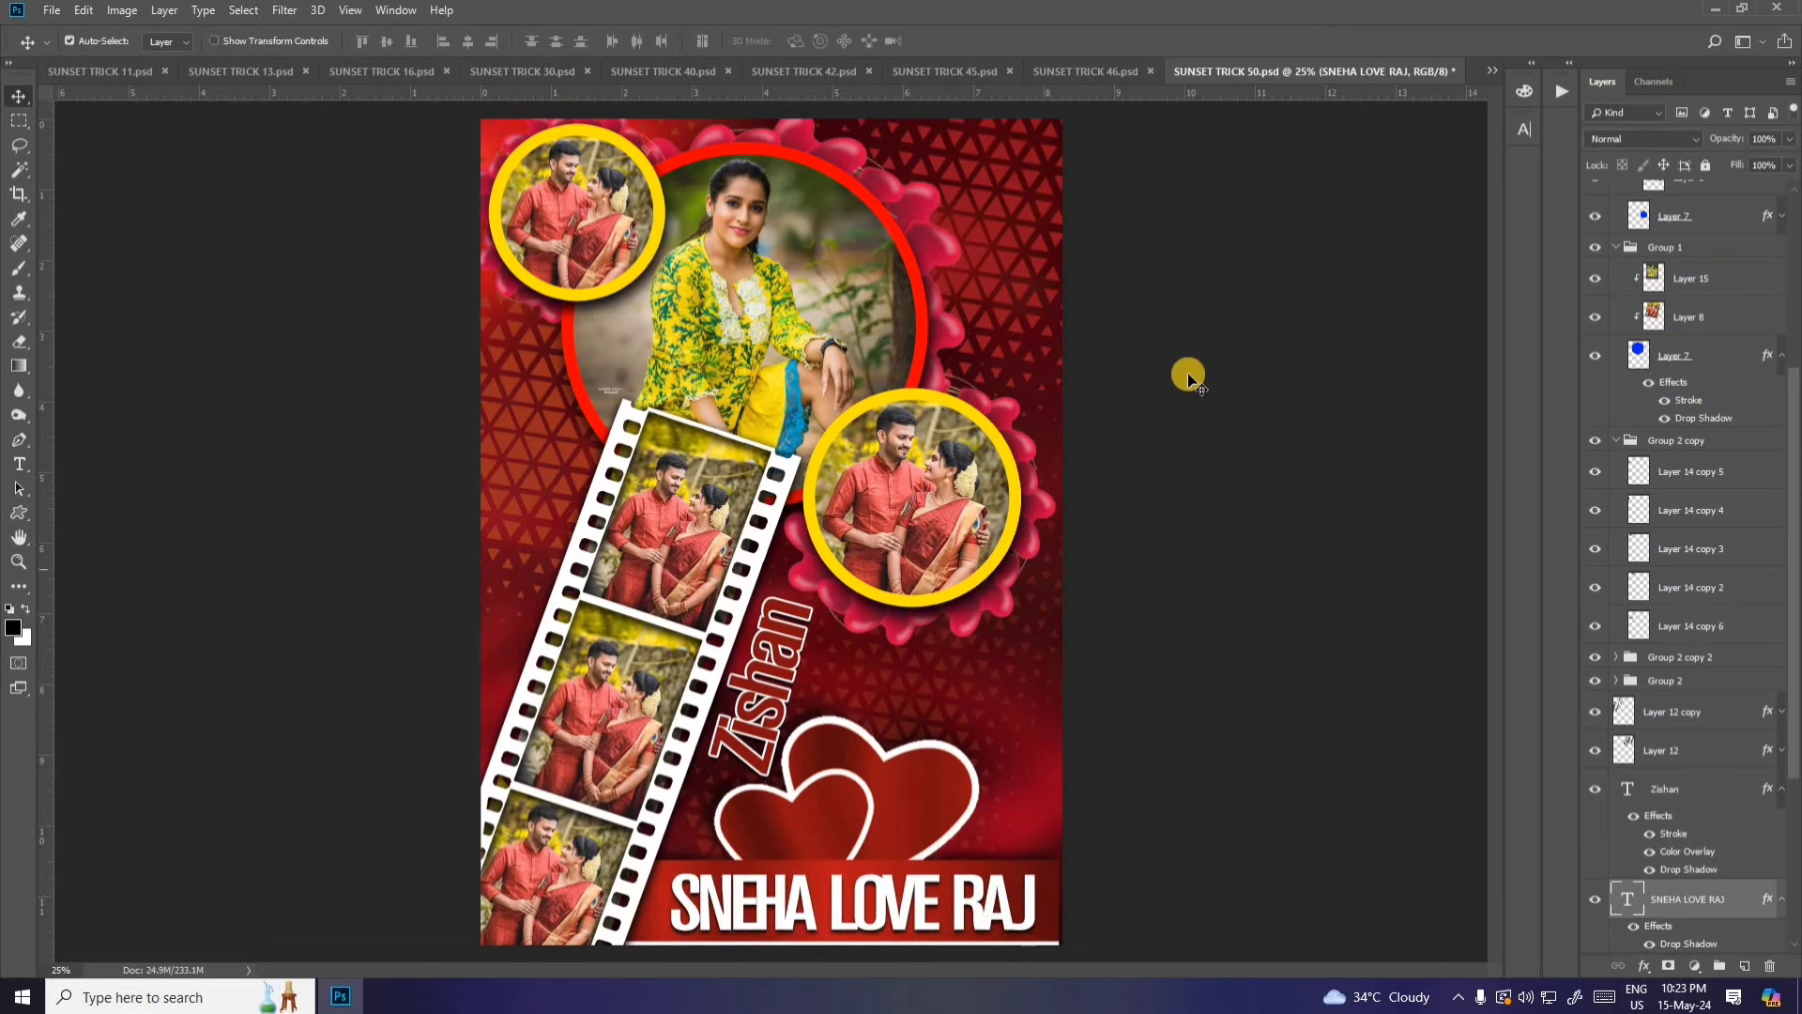
Step: Close SUNSET TRICK 50 without saving
right_click(1393, 72)
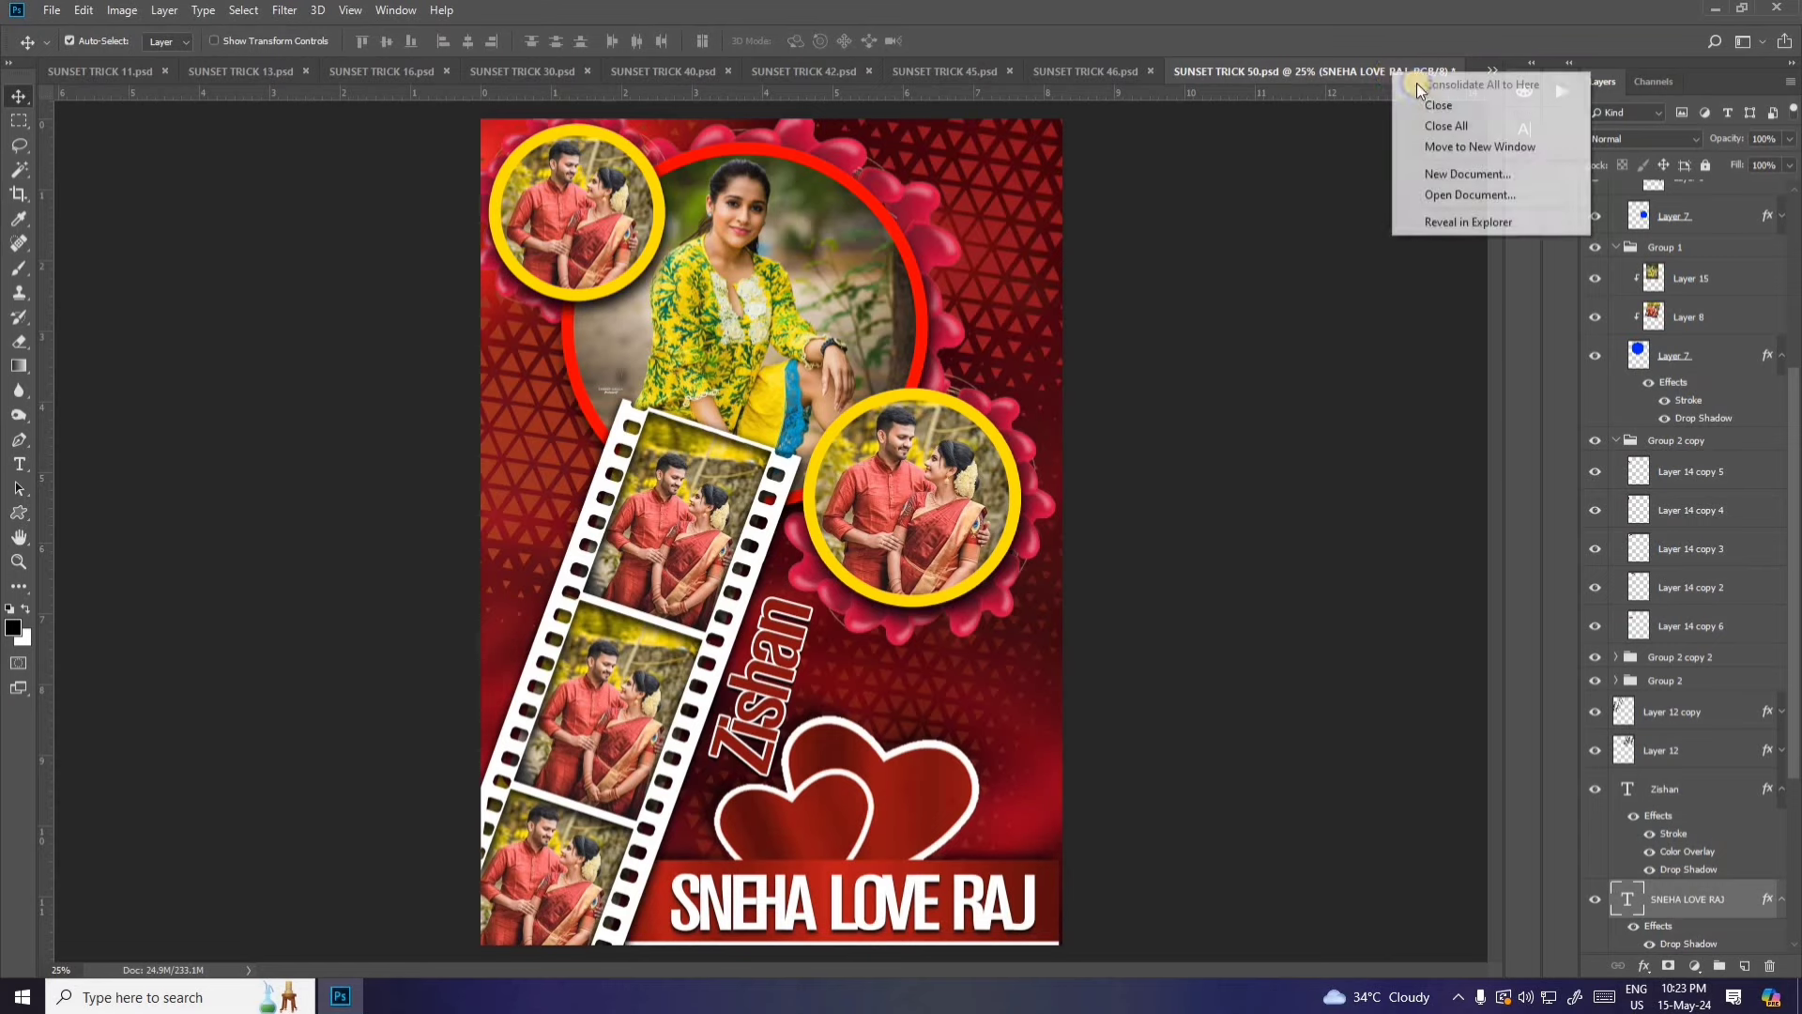
left_click(1422, 105)
left_click(893, 368)
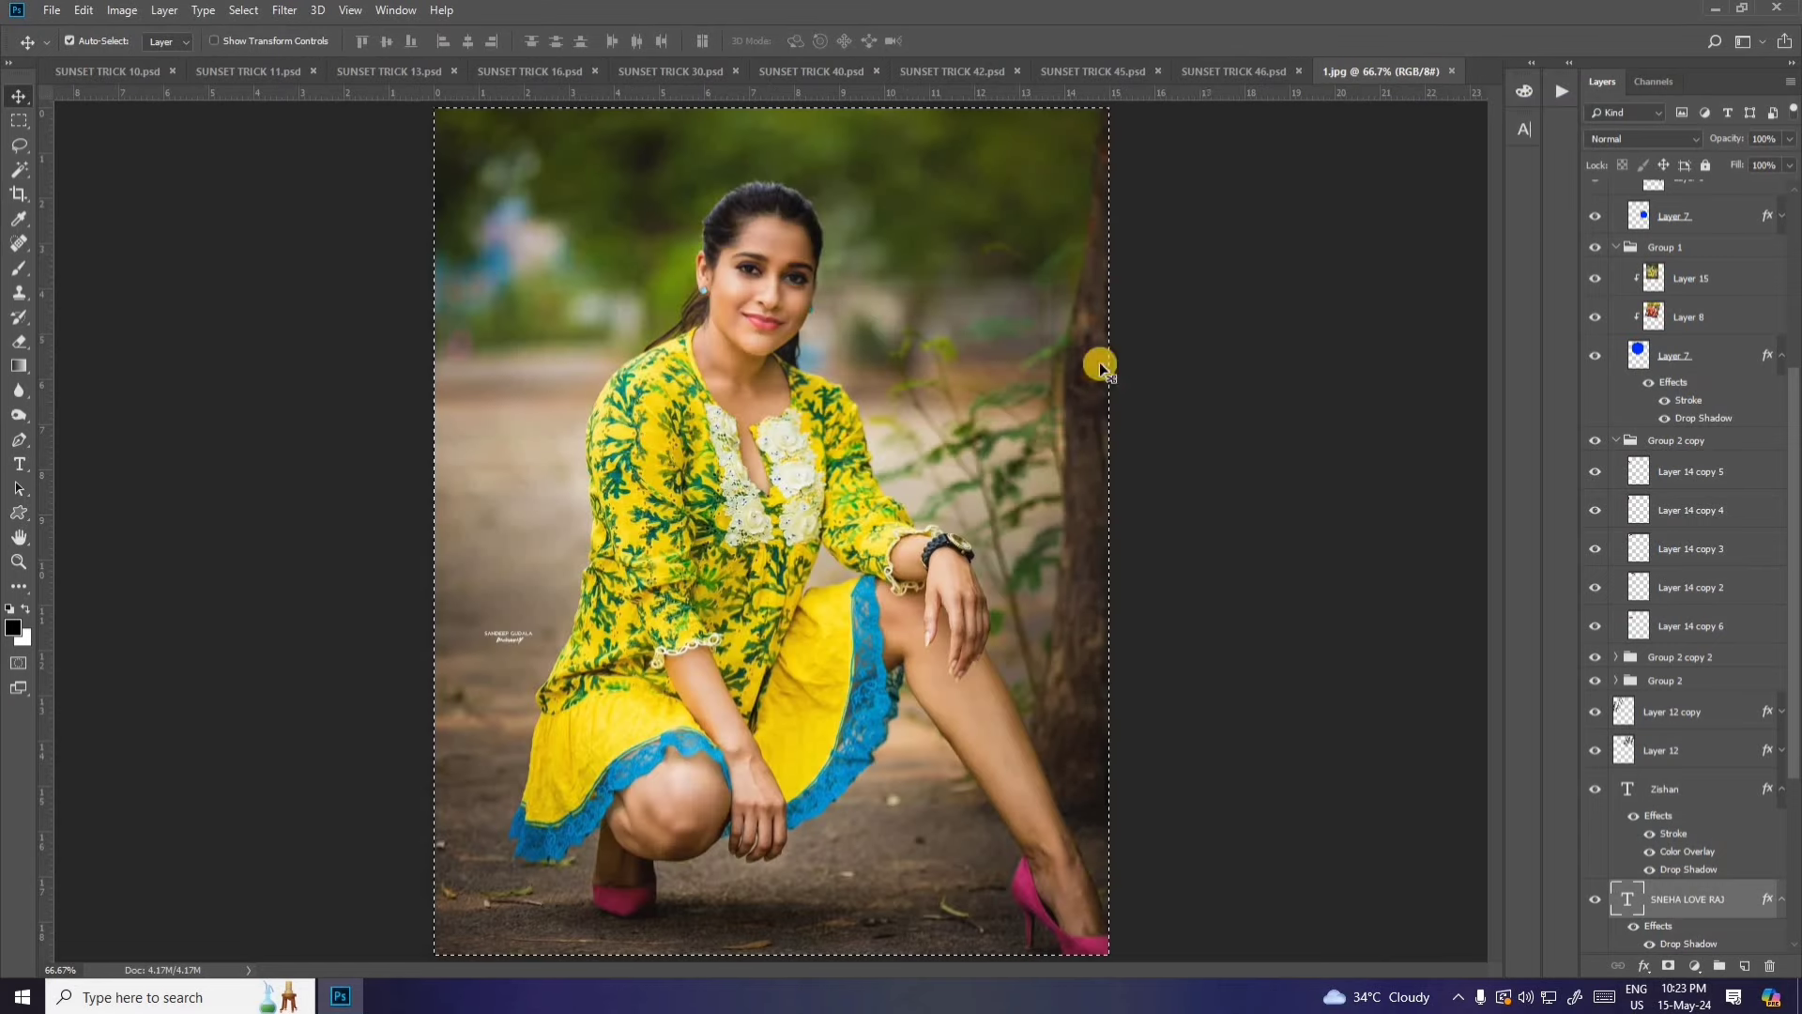
left_click(1228, 70)
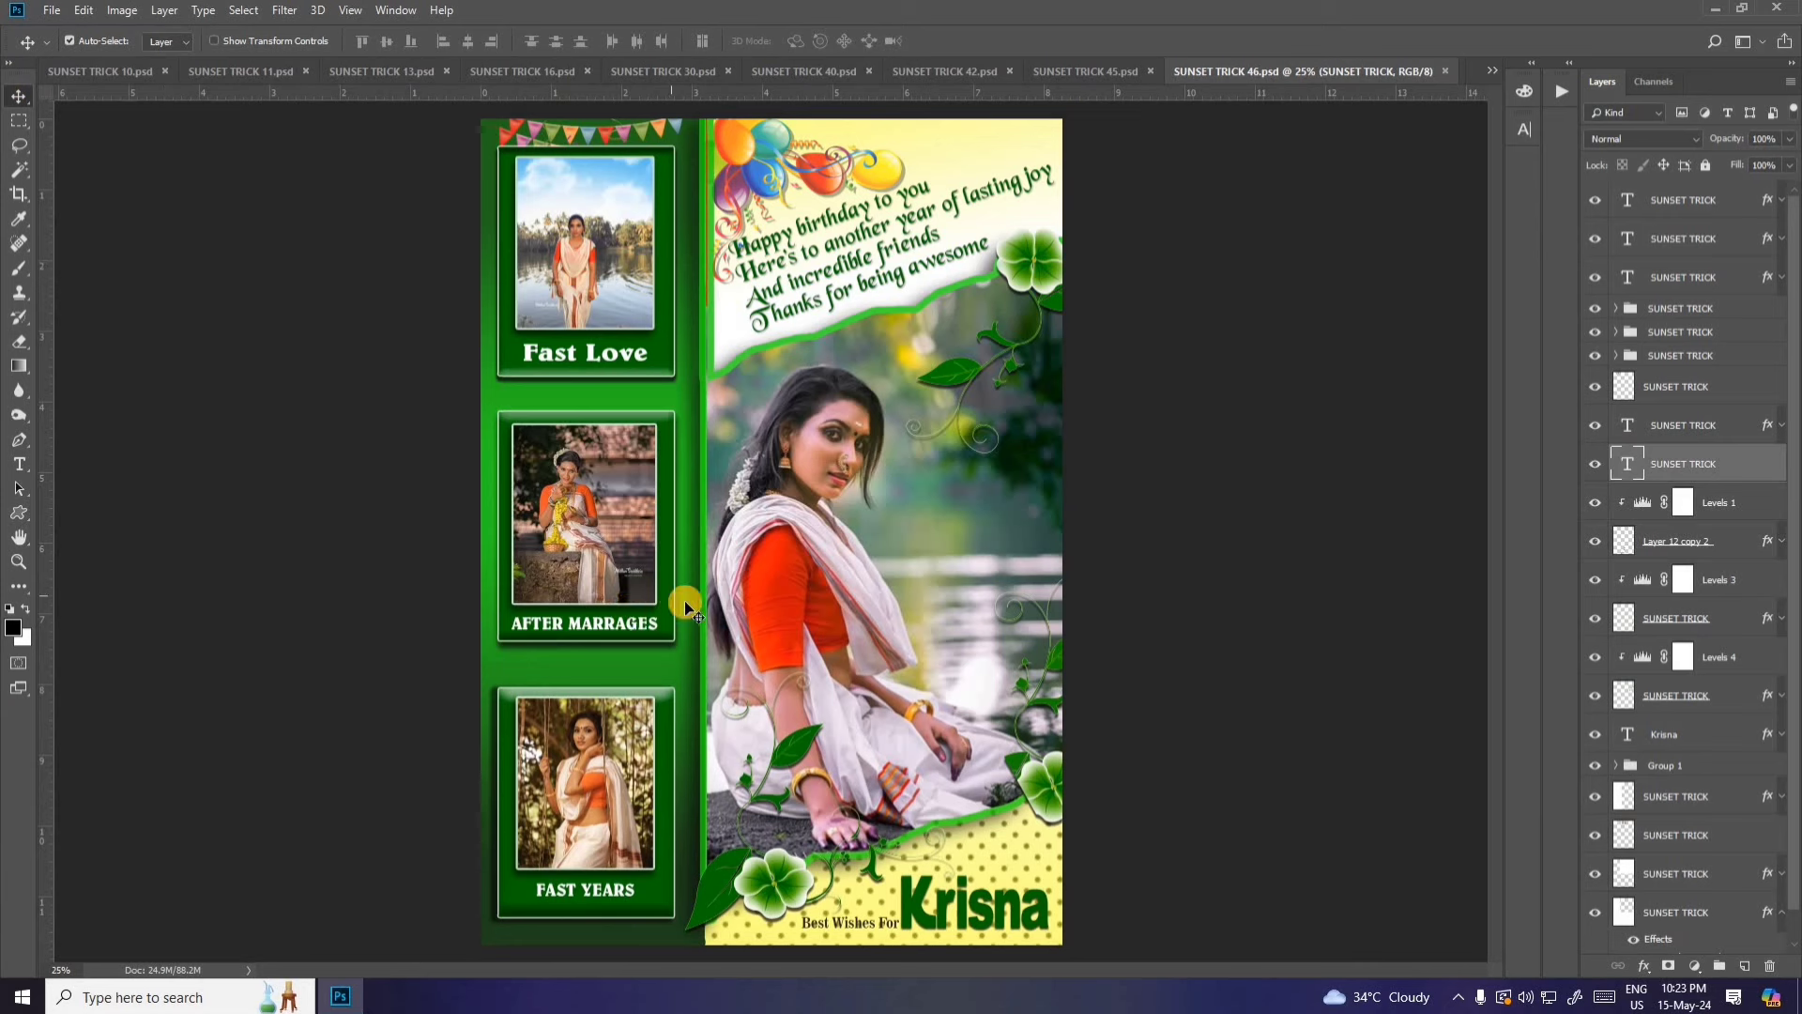
Step: Inspect the Fast Love, AFTER MARRAGES and FAST YEARS caption layers on SUNSET TRICK 46
left_click(603, 263)
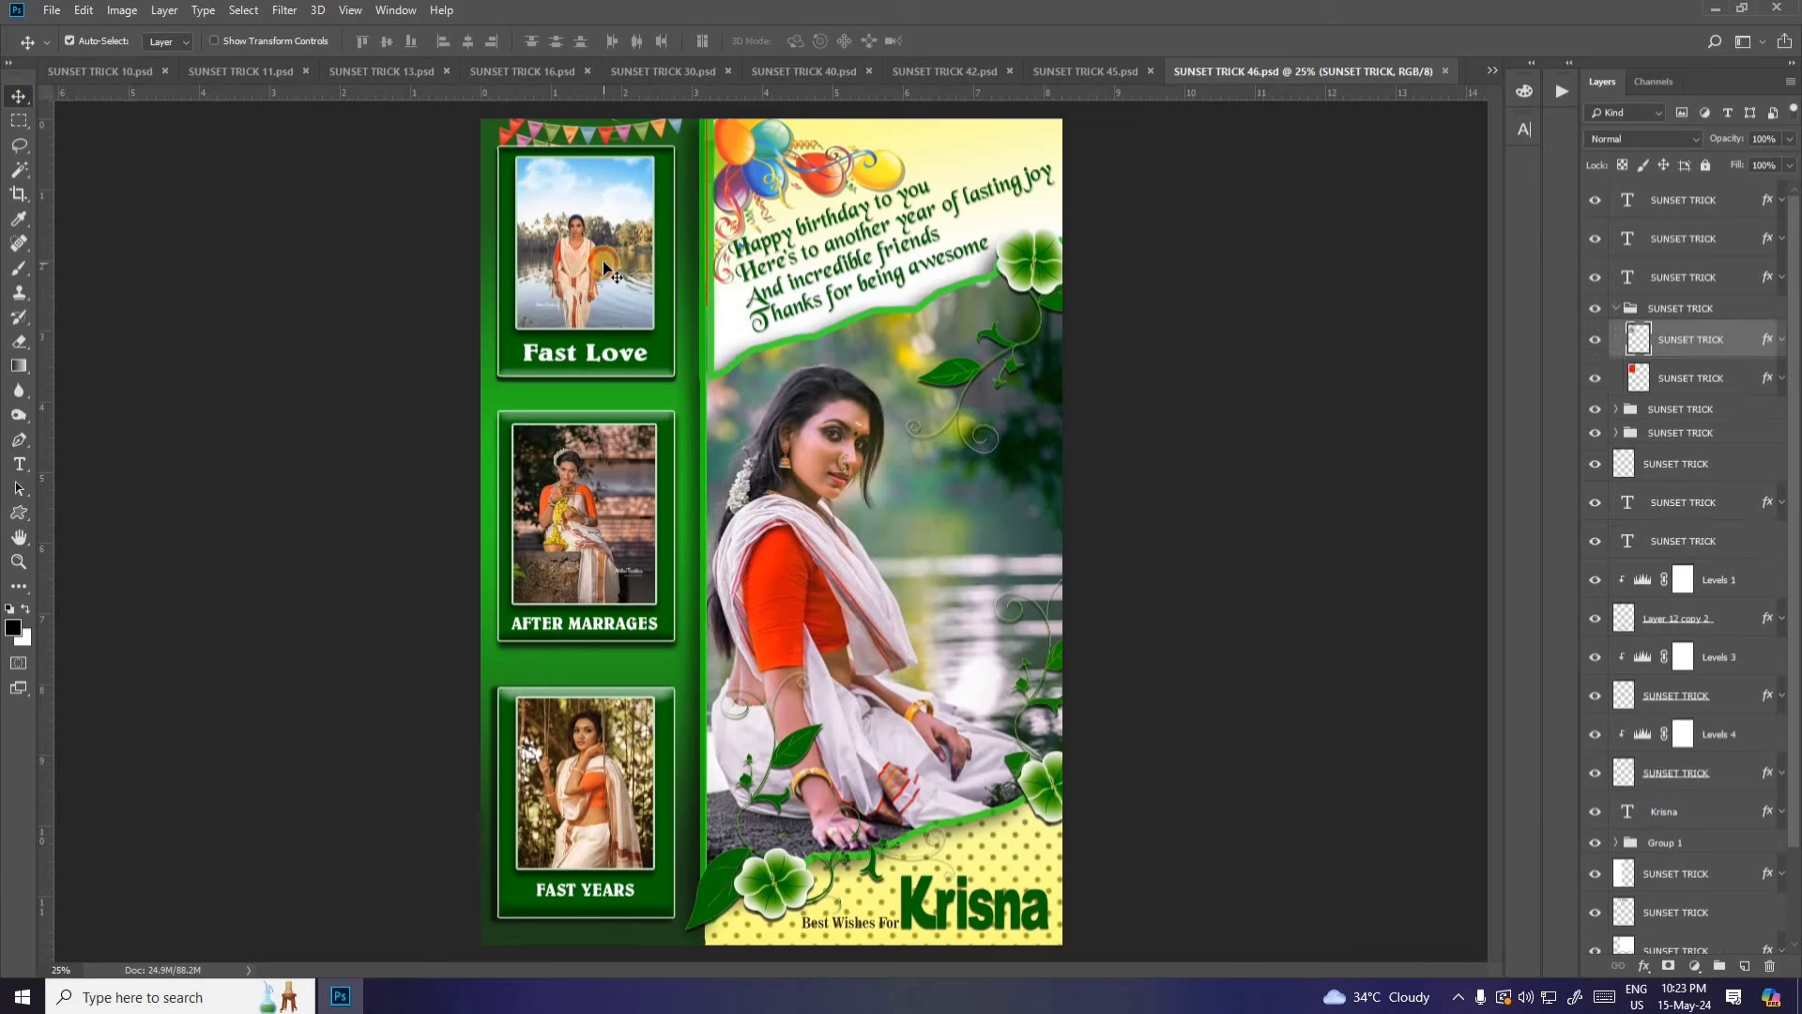
left_click(591, 356)
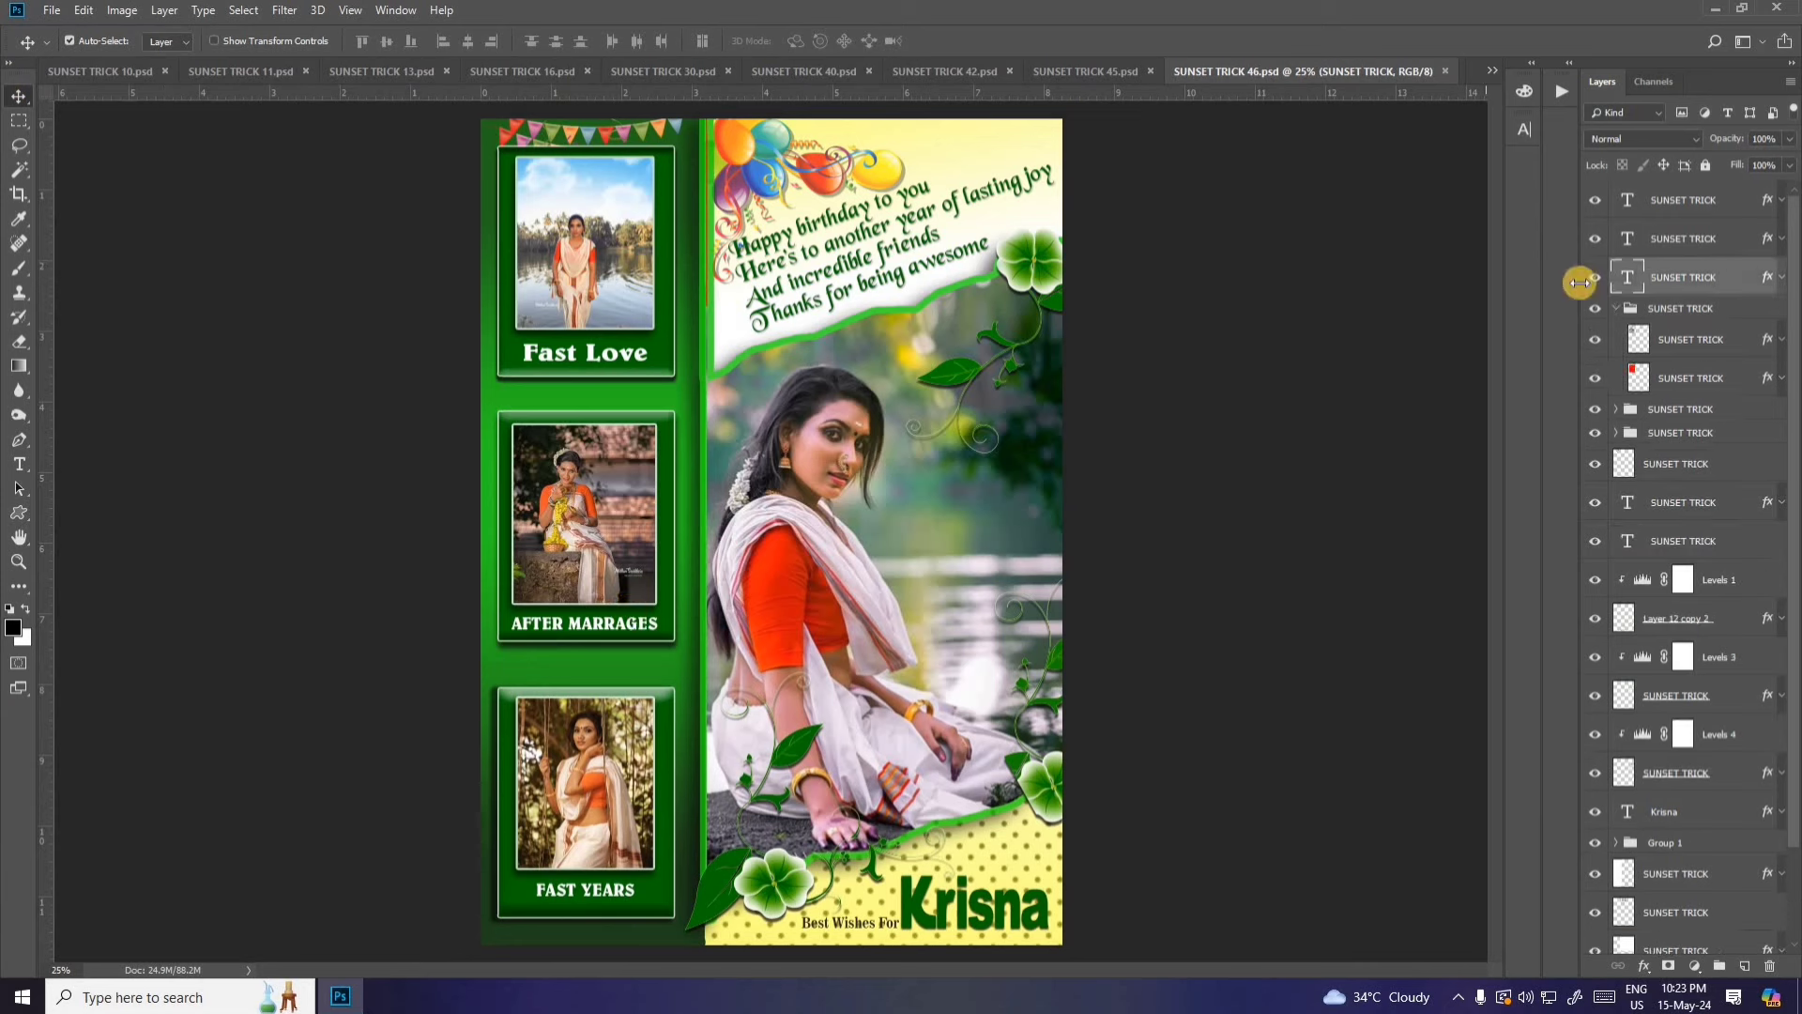
double_click(1627, 277)
left_click(19, 95)
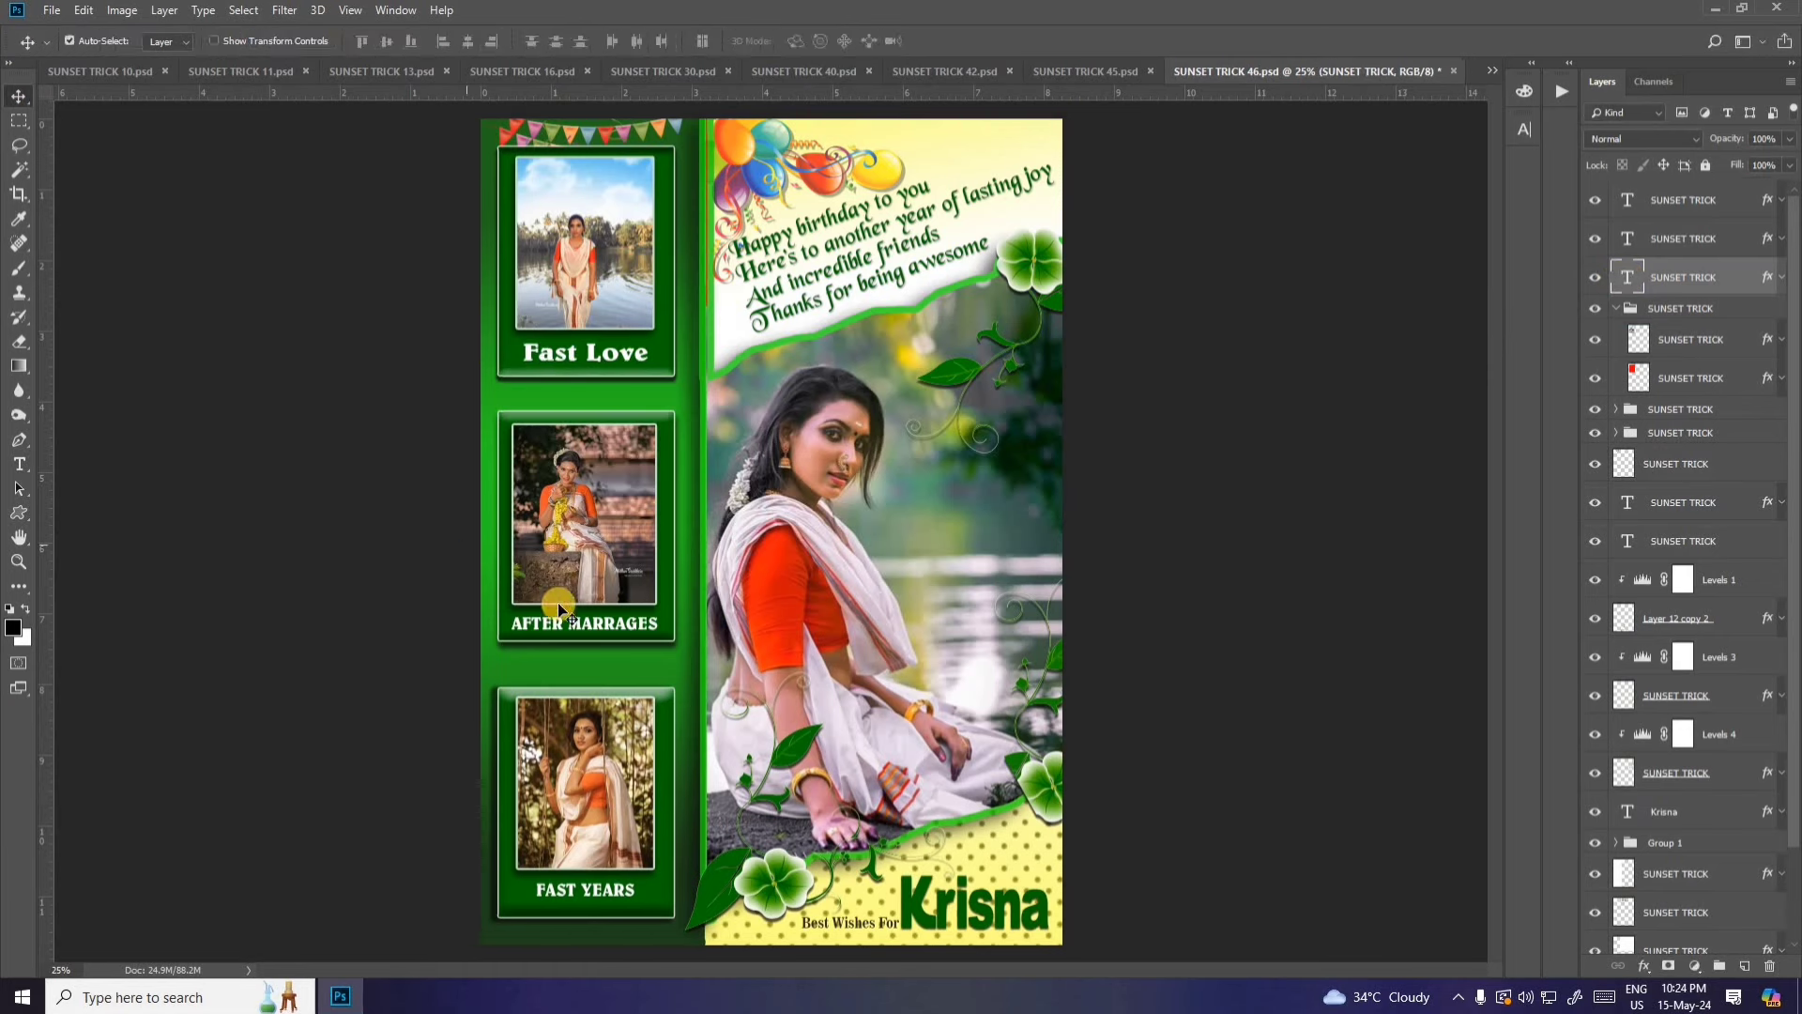
left_click(570, 632)
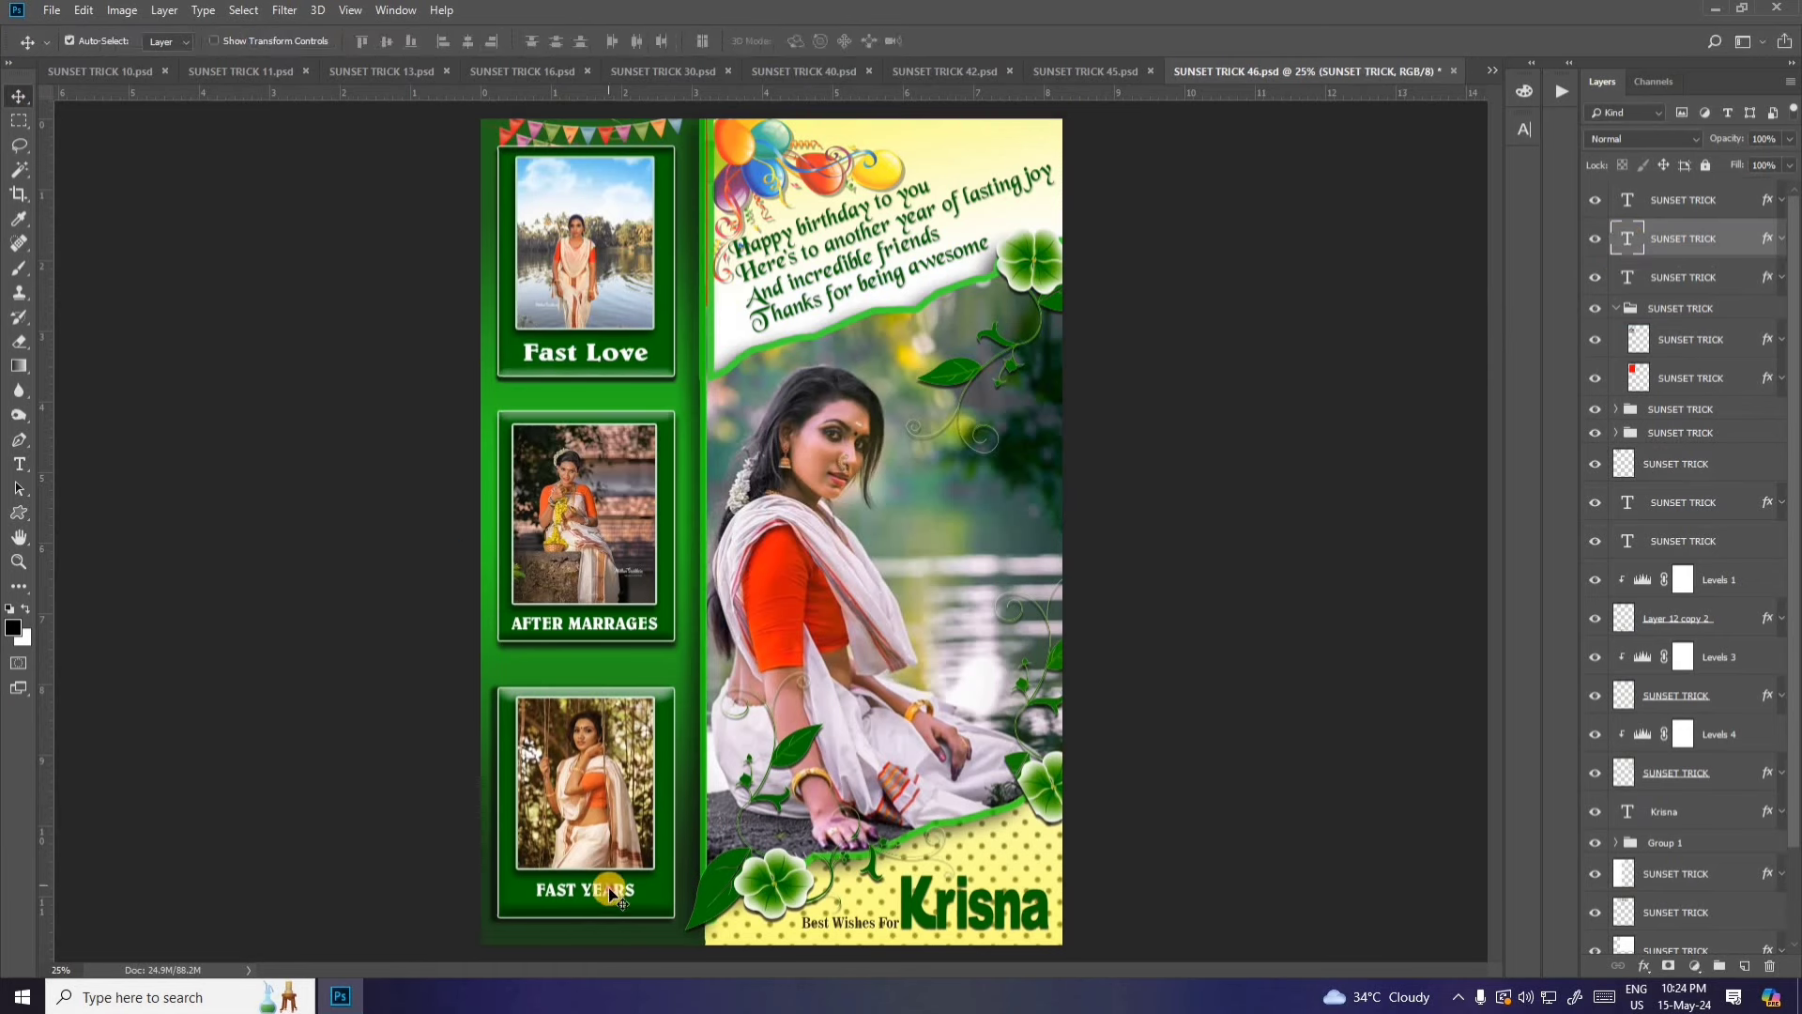
left_click(612, 892)
Step: Shift the birthday-wishes text slightly right and check the balloons and Krisna text layers
mouse_move(809, 251)
left_mouse_down()
mouse_move(725, 190)
mouse_move(800, 156)
left_mouse_up()
left_click(750, 159)
left_click(963, 909)
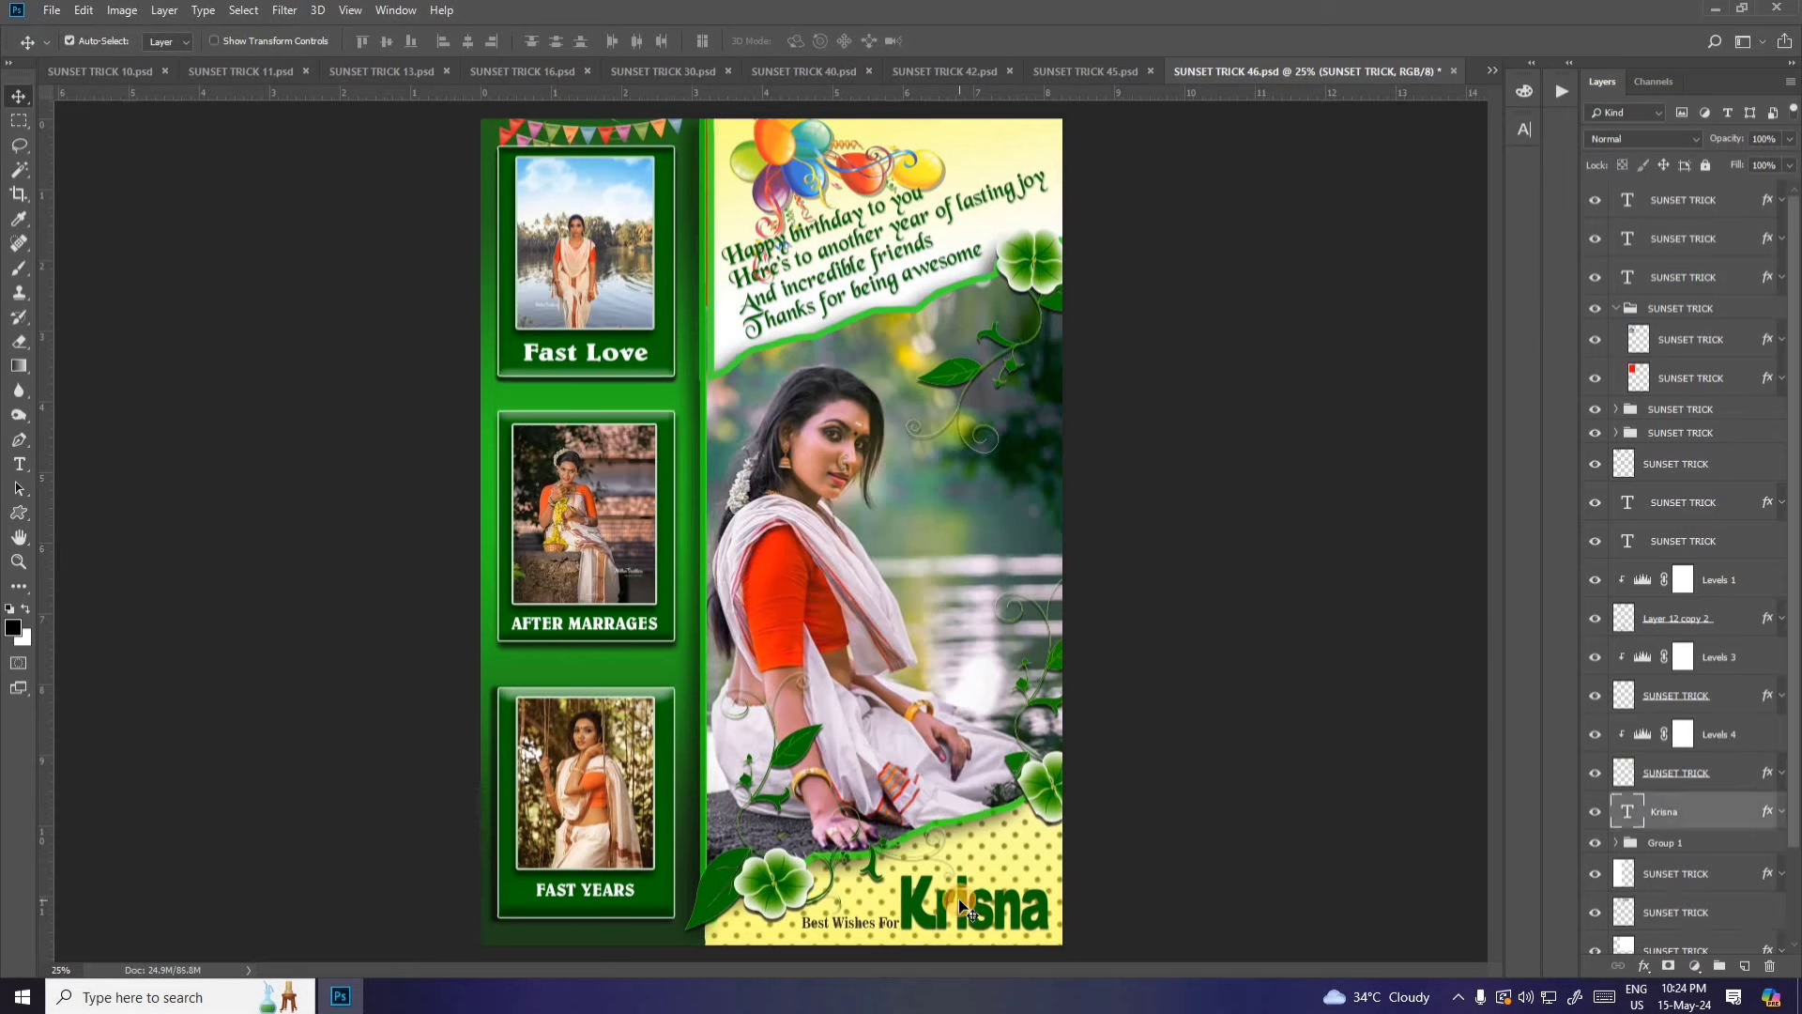
double_click(1628, 813)
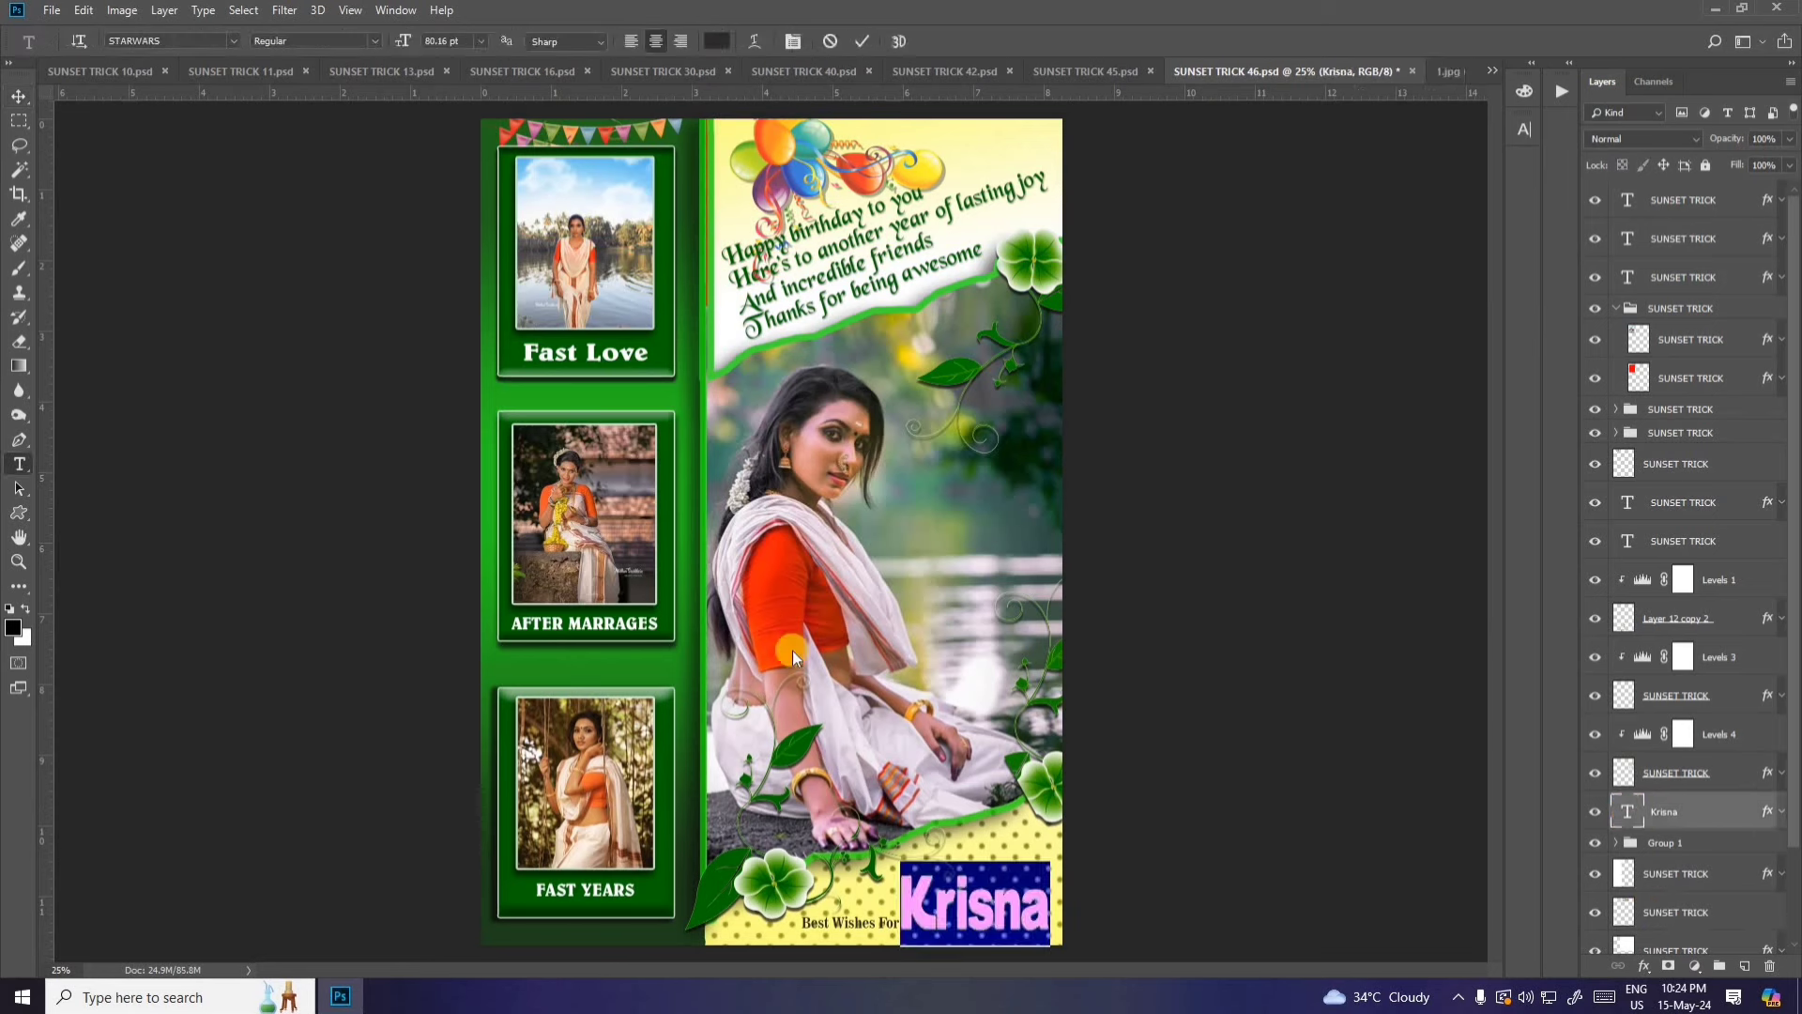
key("ctrl+Return")
key("v")
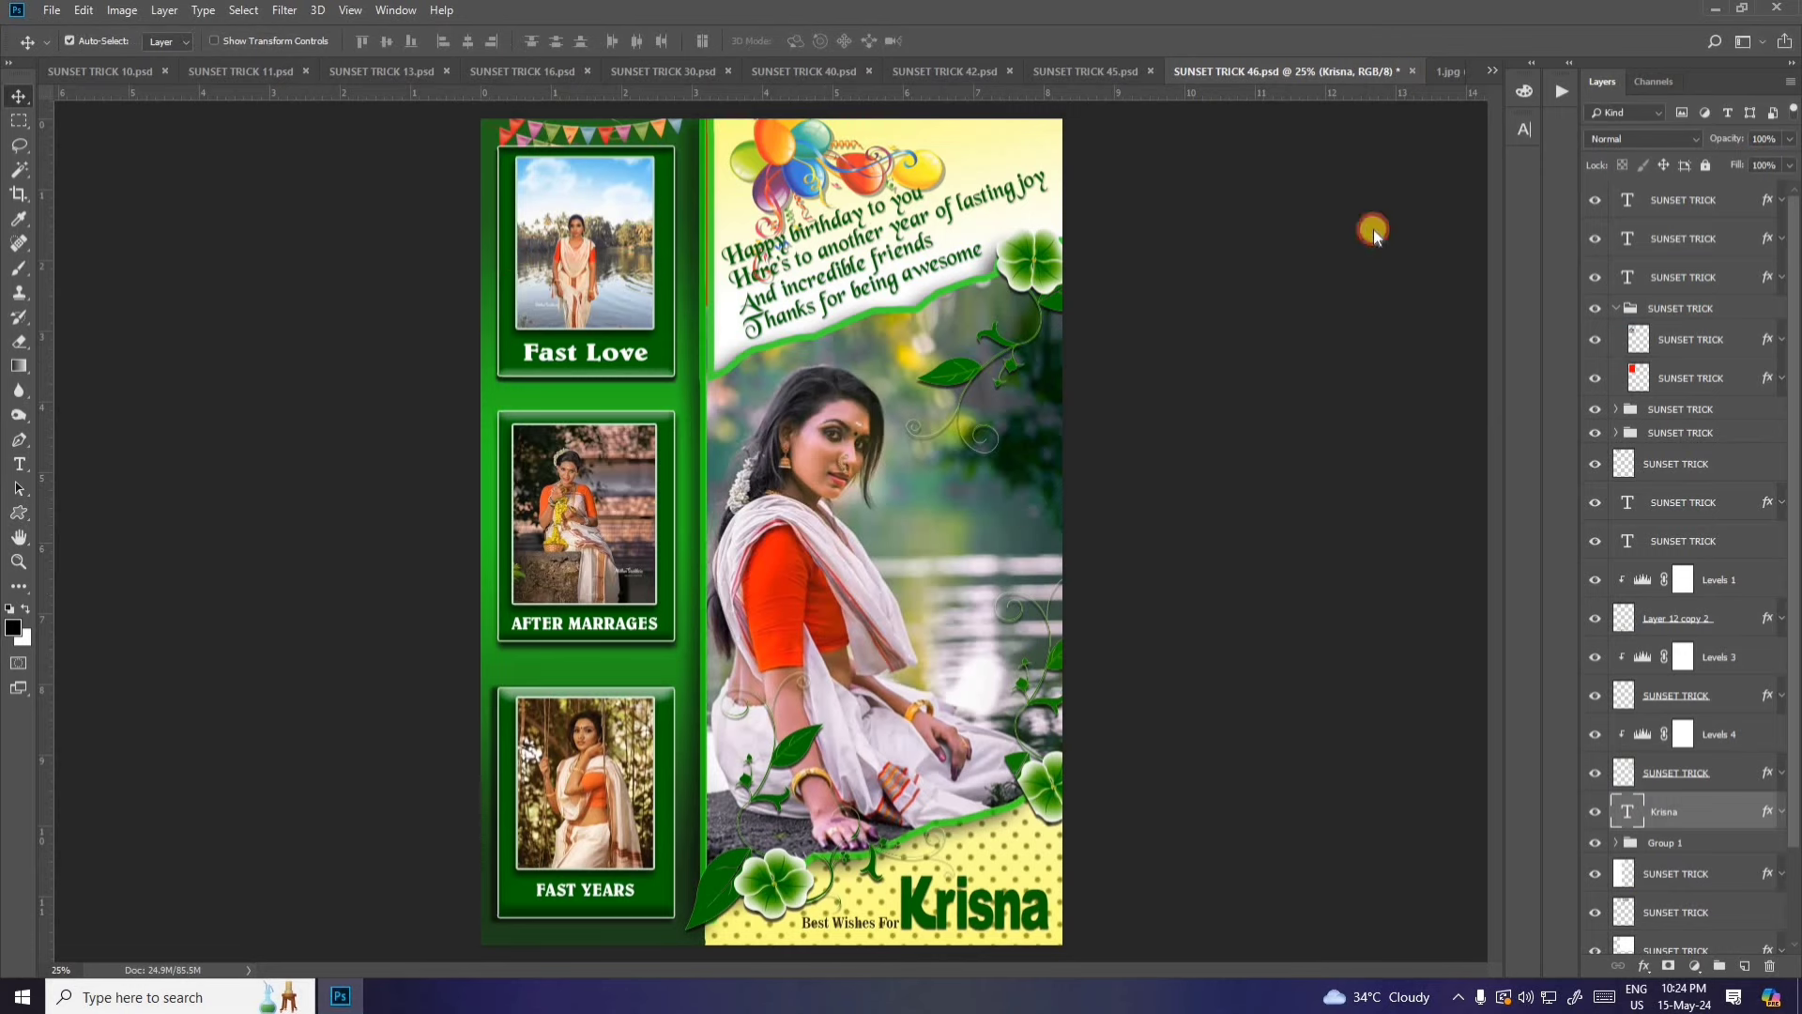
Step: Close SUNSET TRICK 46 and select all of the yellow-dress photo
key("ctrl+w")
left_click(888, 365)
key("ctrl+a")
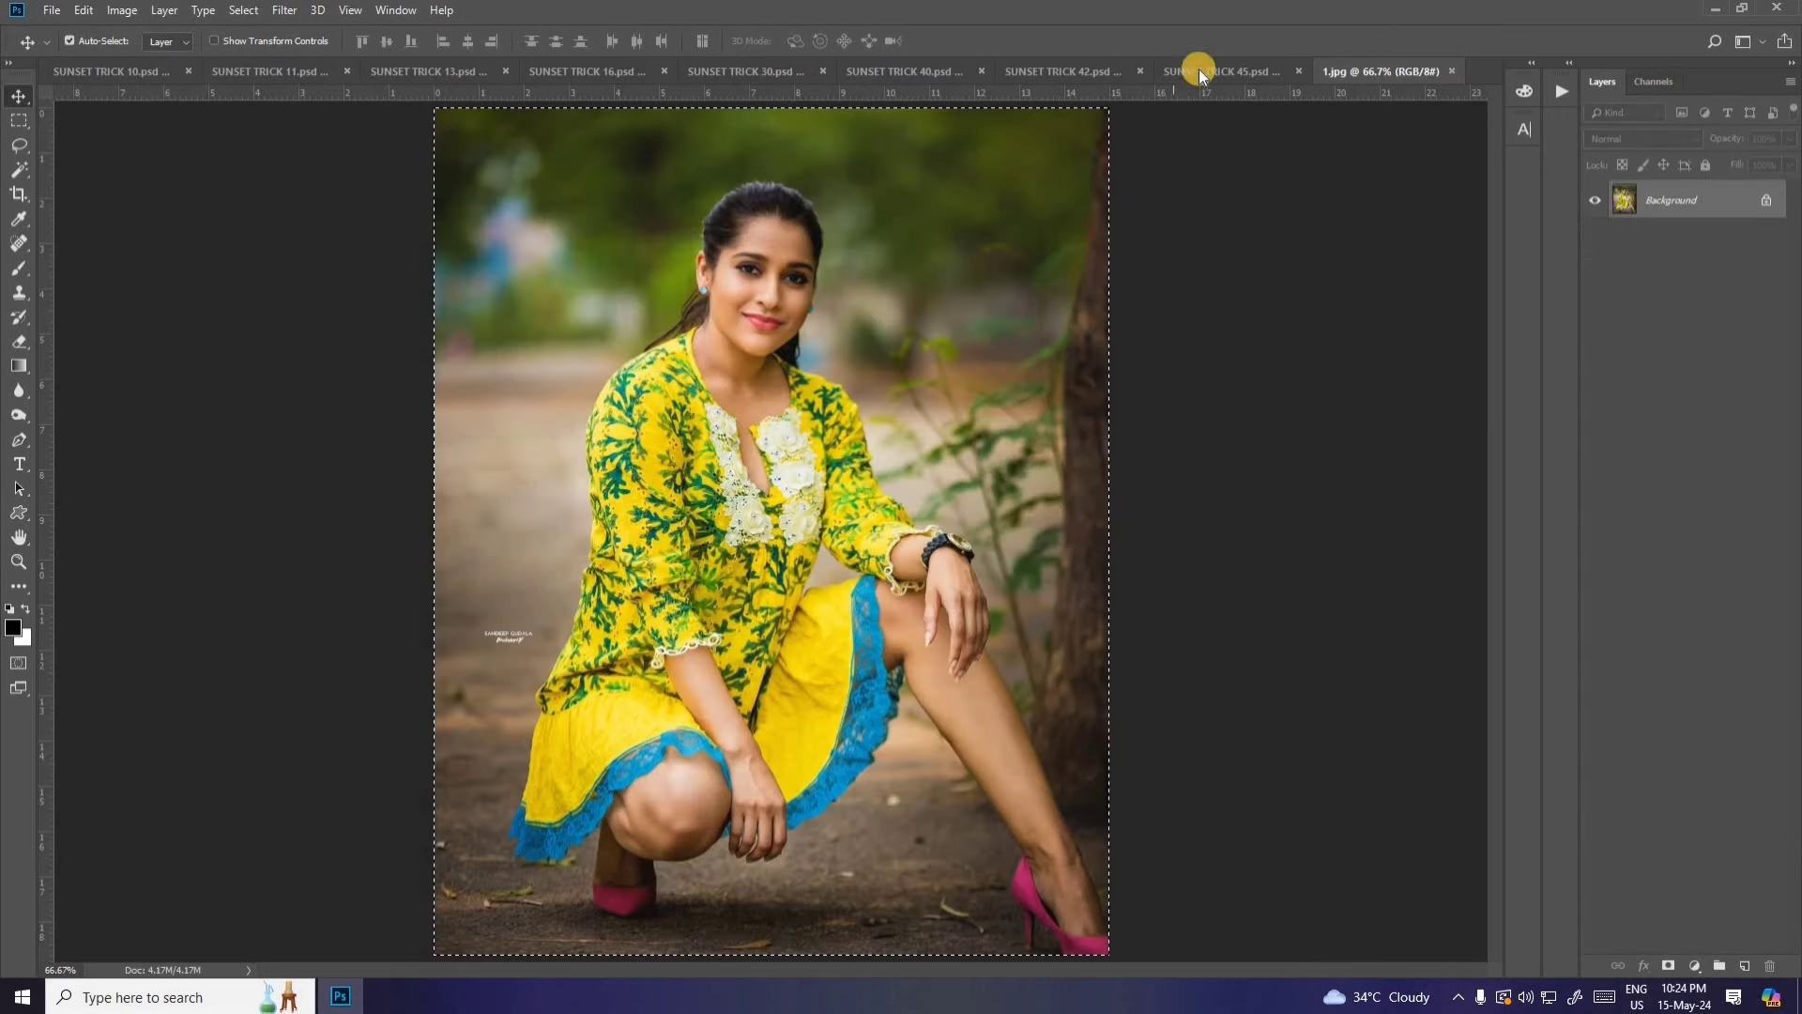
Step: Switch to SUNSET TRICK 45 and nudge the Happy Birthday banner slightly right and down
left_click(1200, 71)
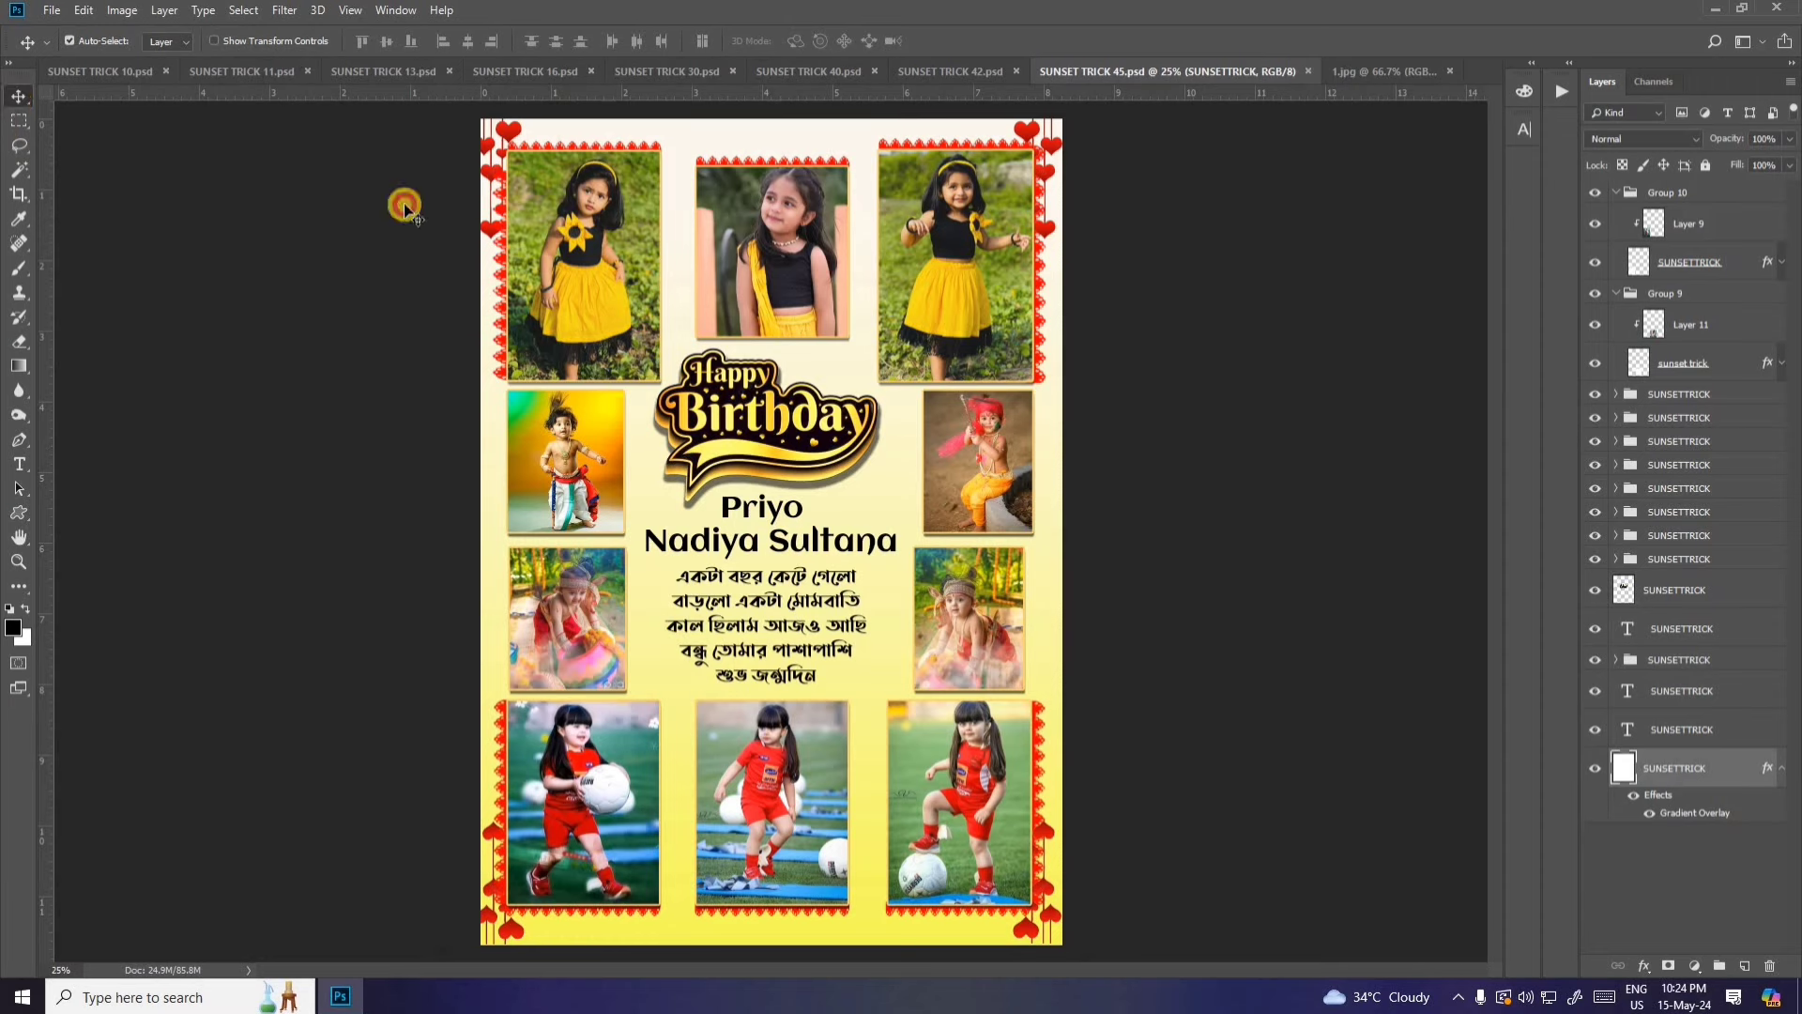
left_click(743, 450)
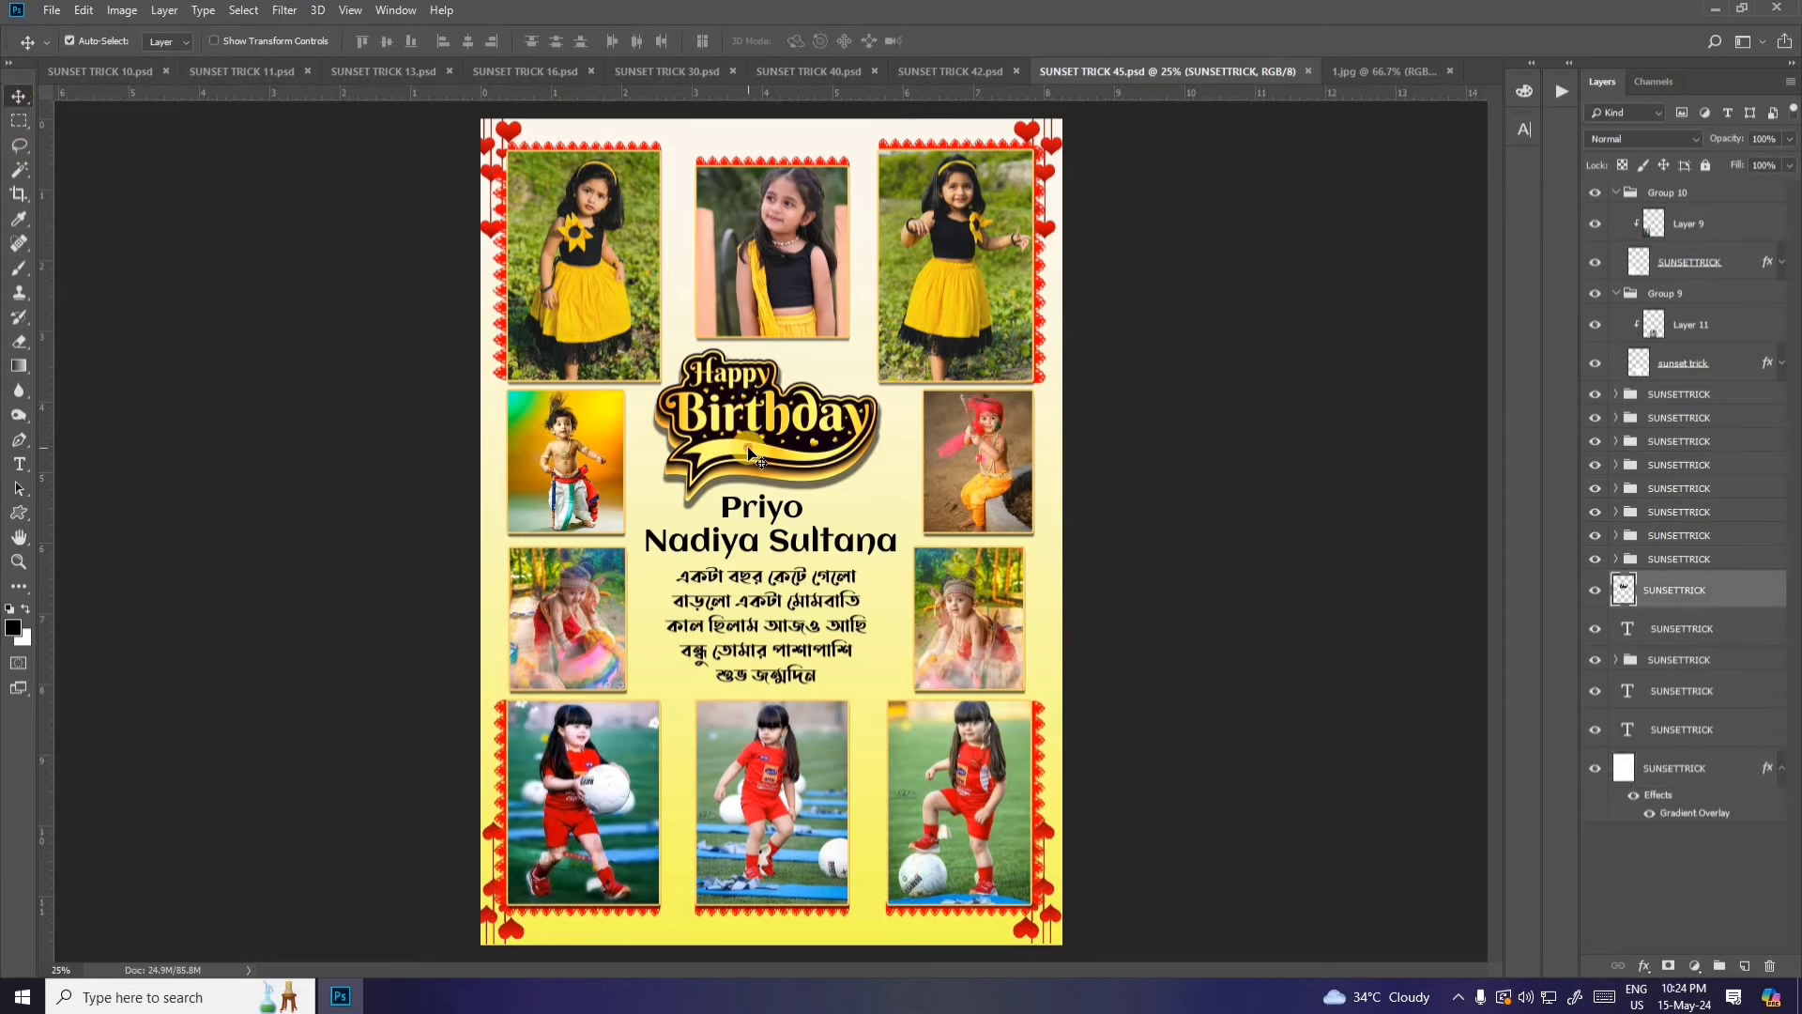
left_click_drag(751, 455, 760, 449)
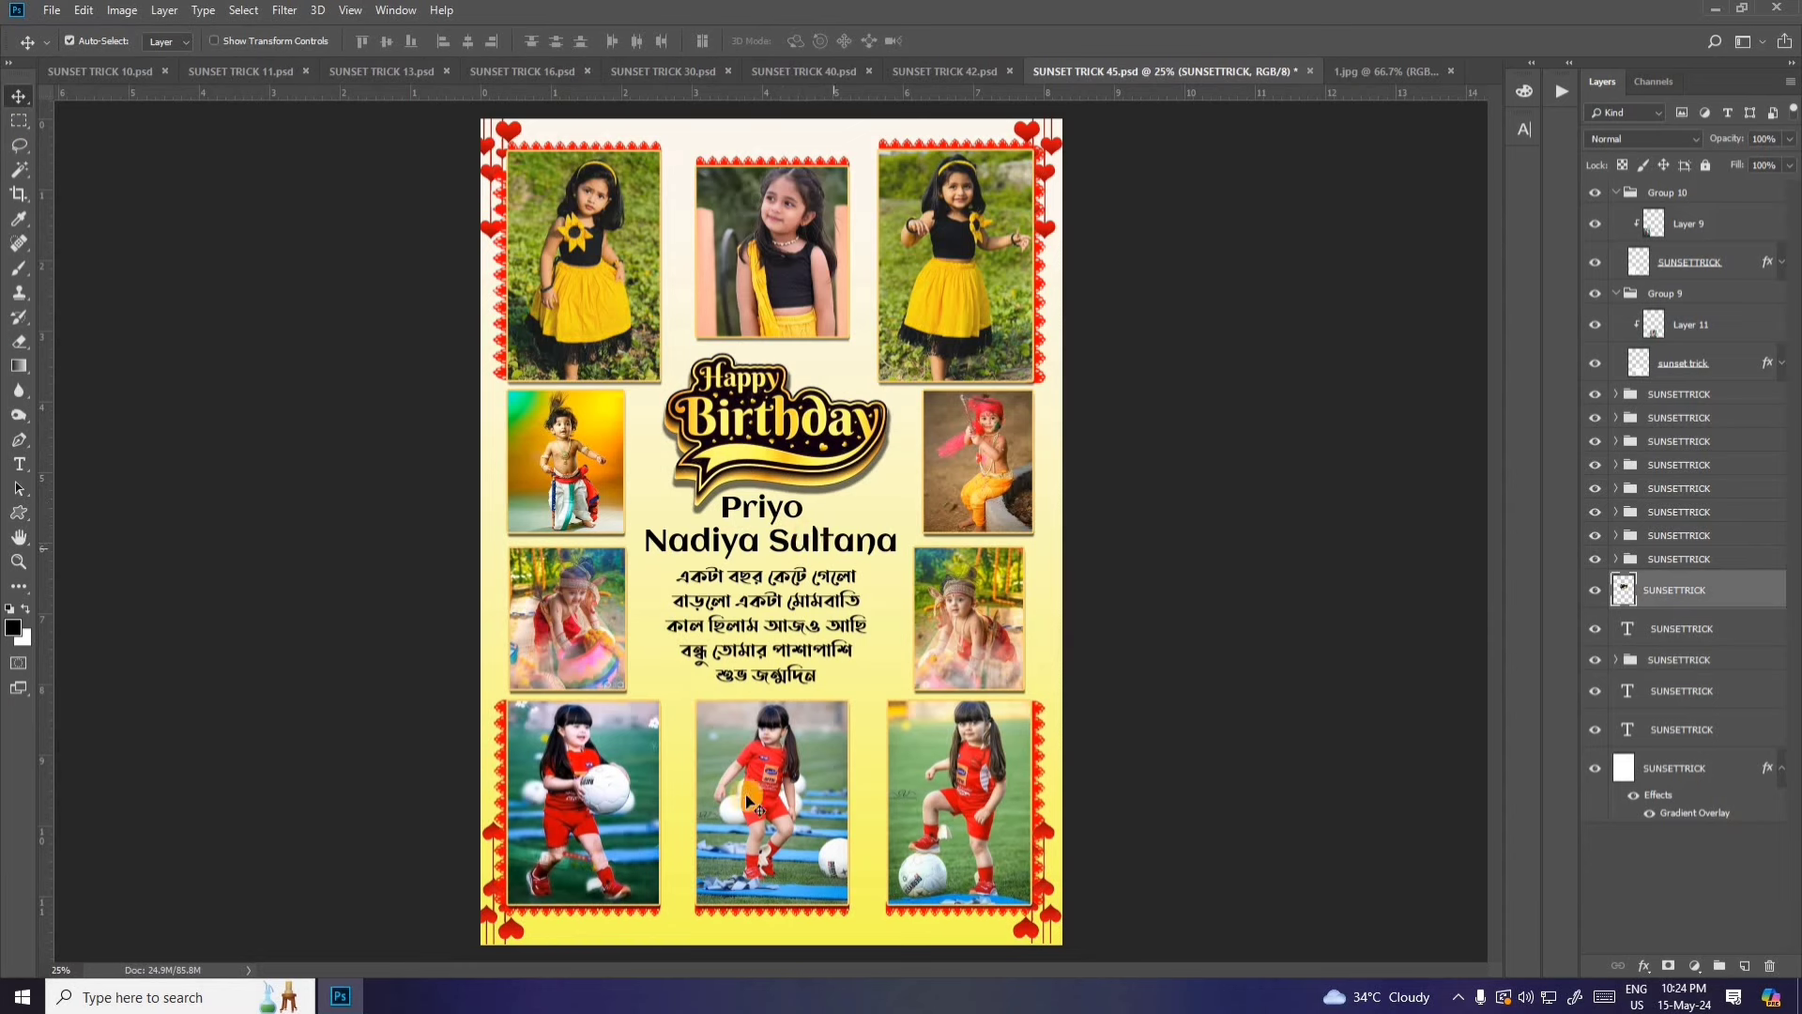
Step: Select Layer 9, Layer 6 and the background, then hide and reshow the yellow background
left_click(572, 815)
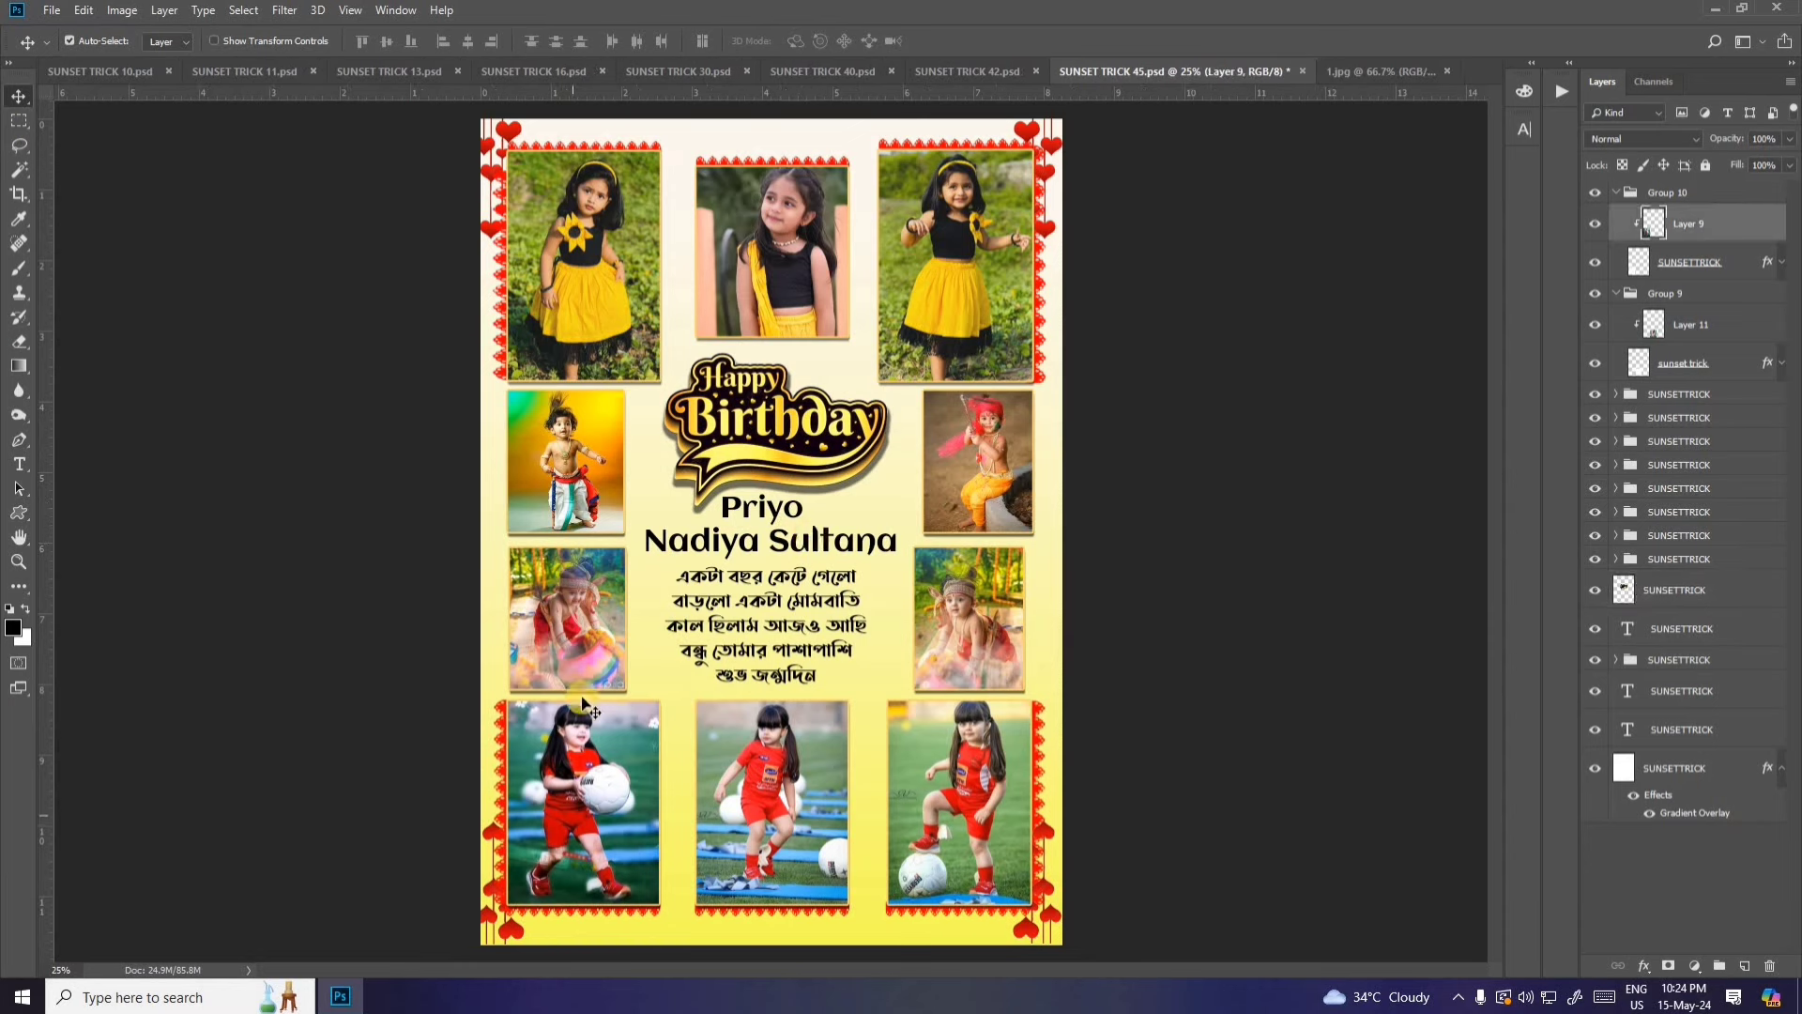
left_click(580, 251)
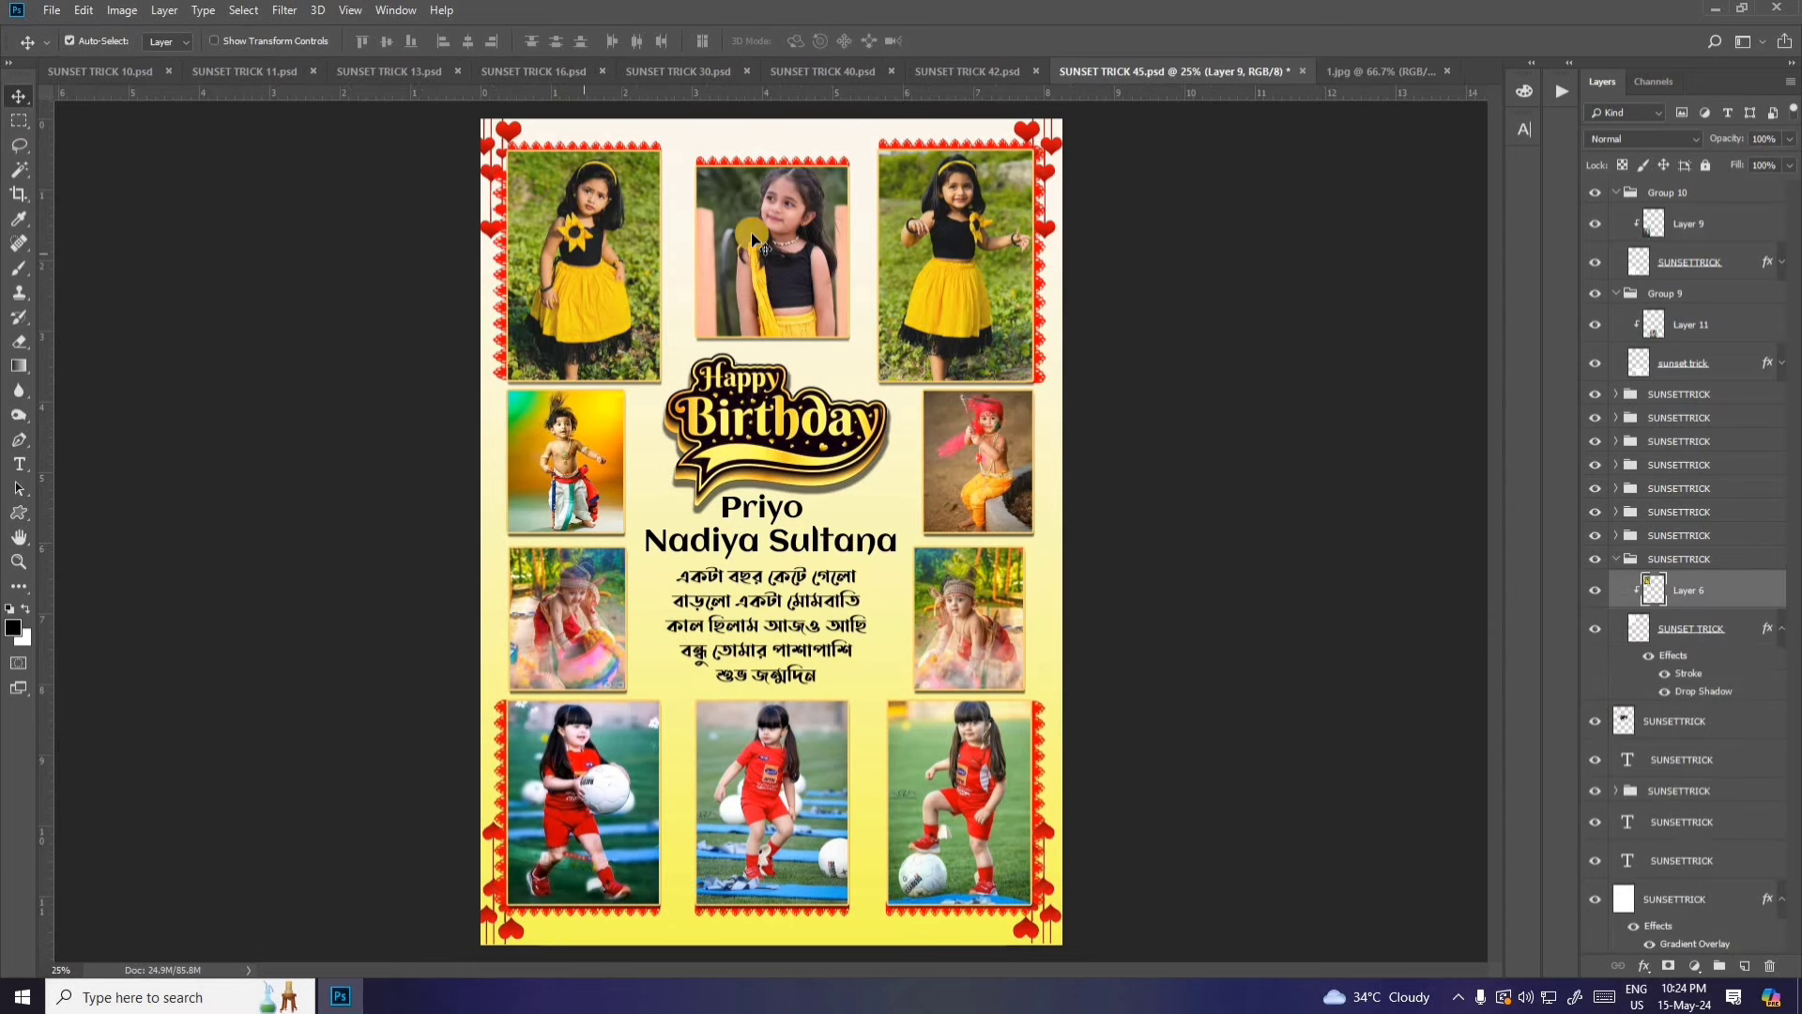
left_click(856, 357)
left_click(1593, 901)
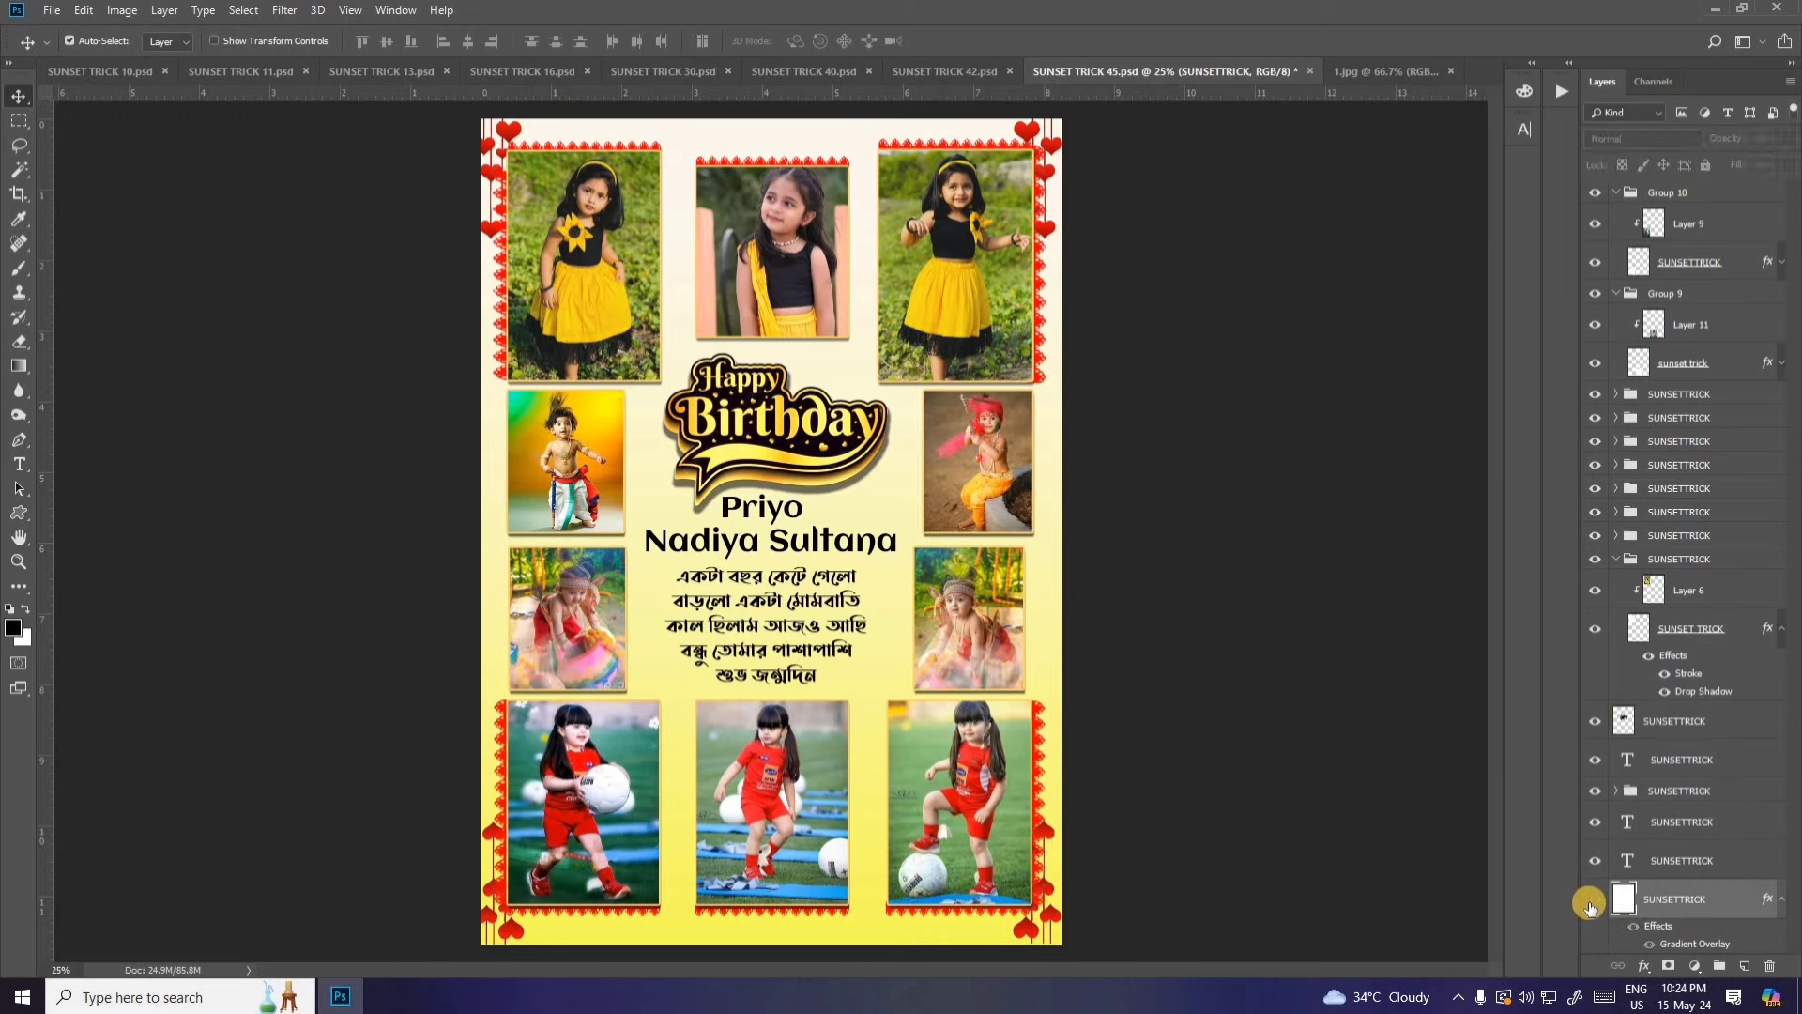
left_click(1593, 900)
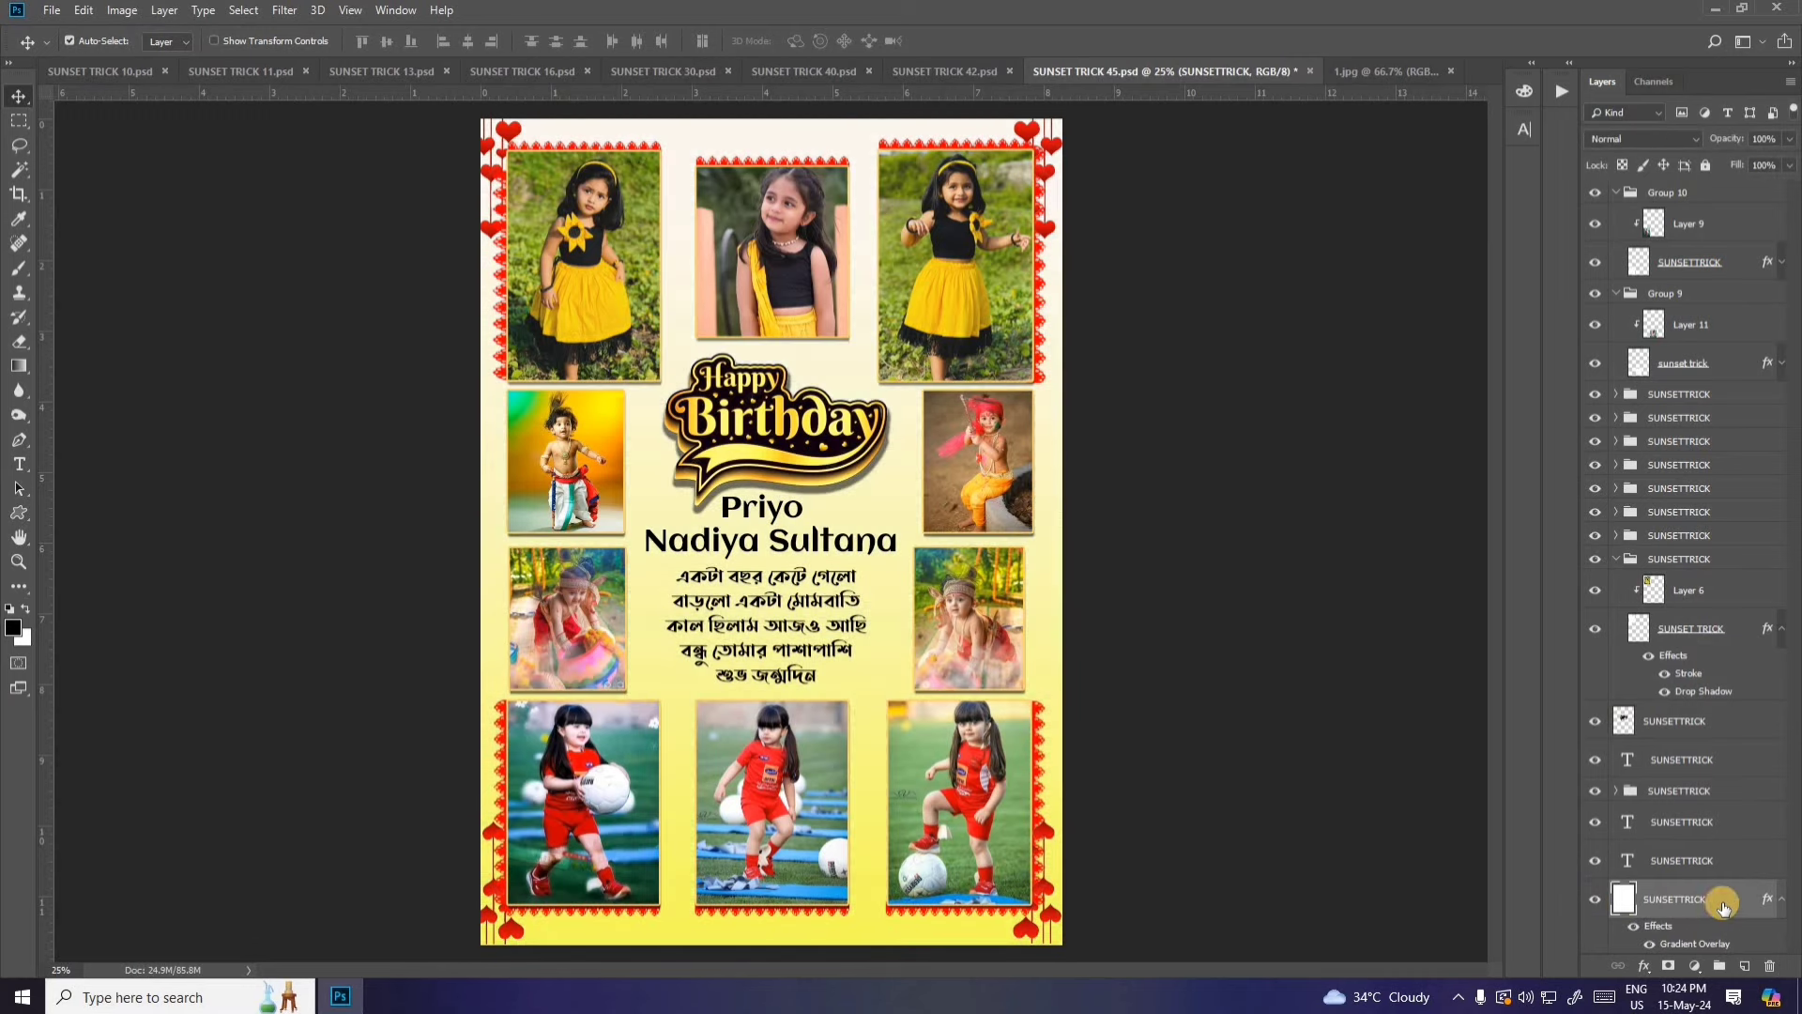
Step: Open the background's Gradient Overlay and try grey, orange-yellow, blue-orange-violet and green-red presets
double_click(1670, 904)
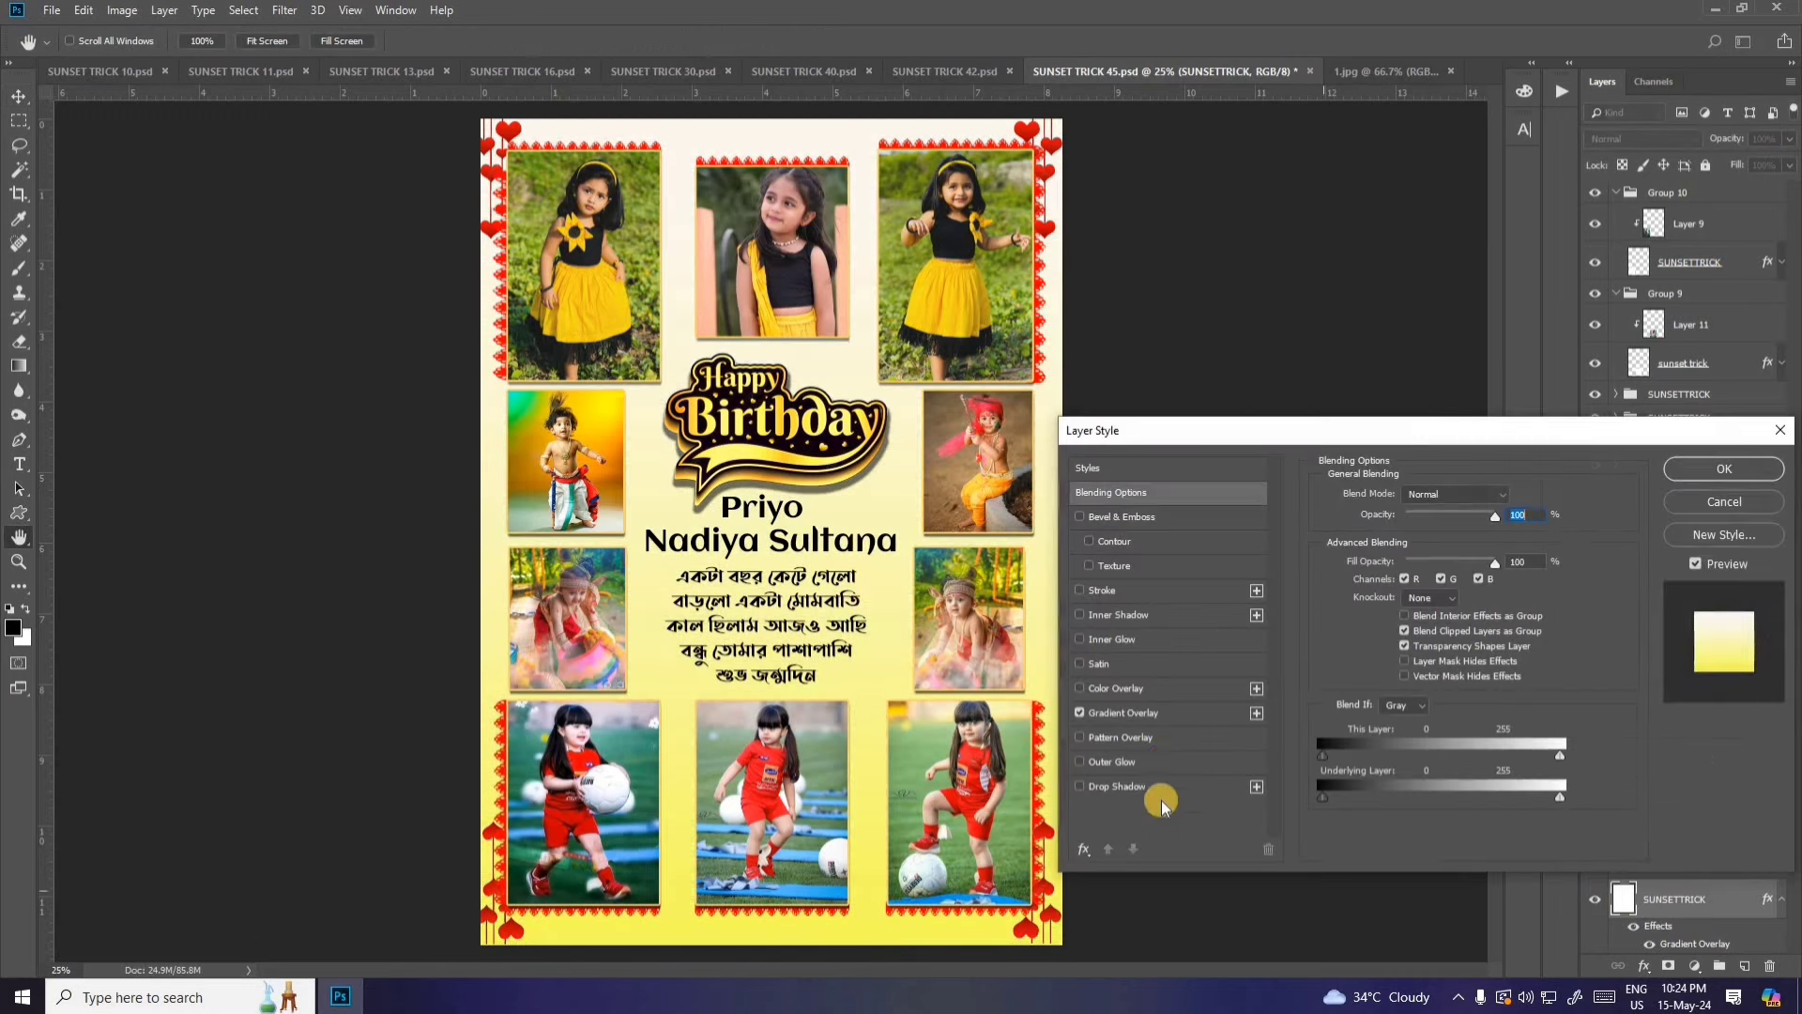
left_click(1185, 712)
left_click(1491, 537)
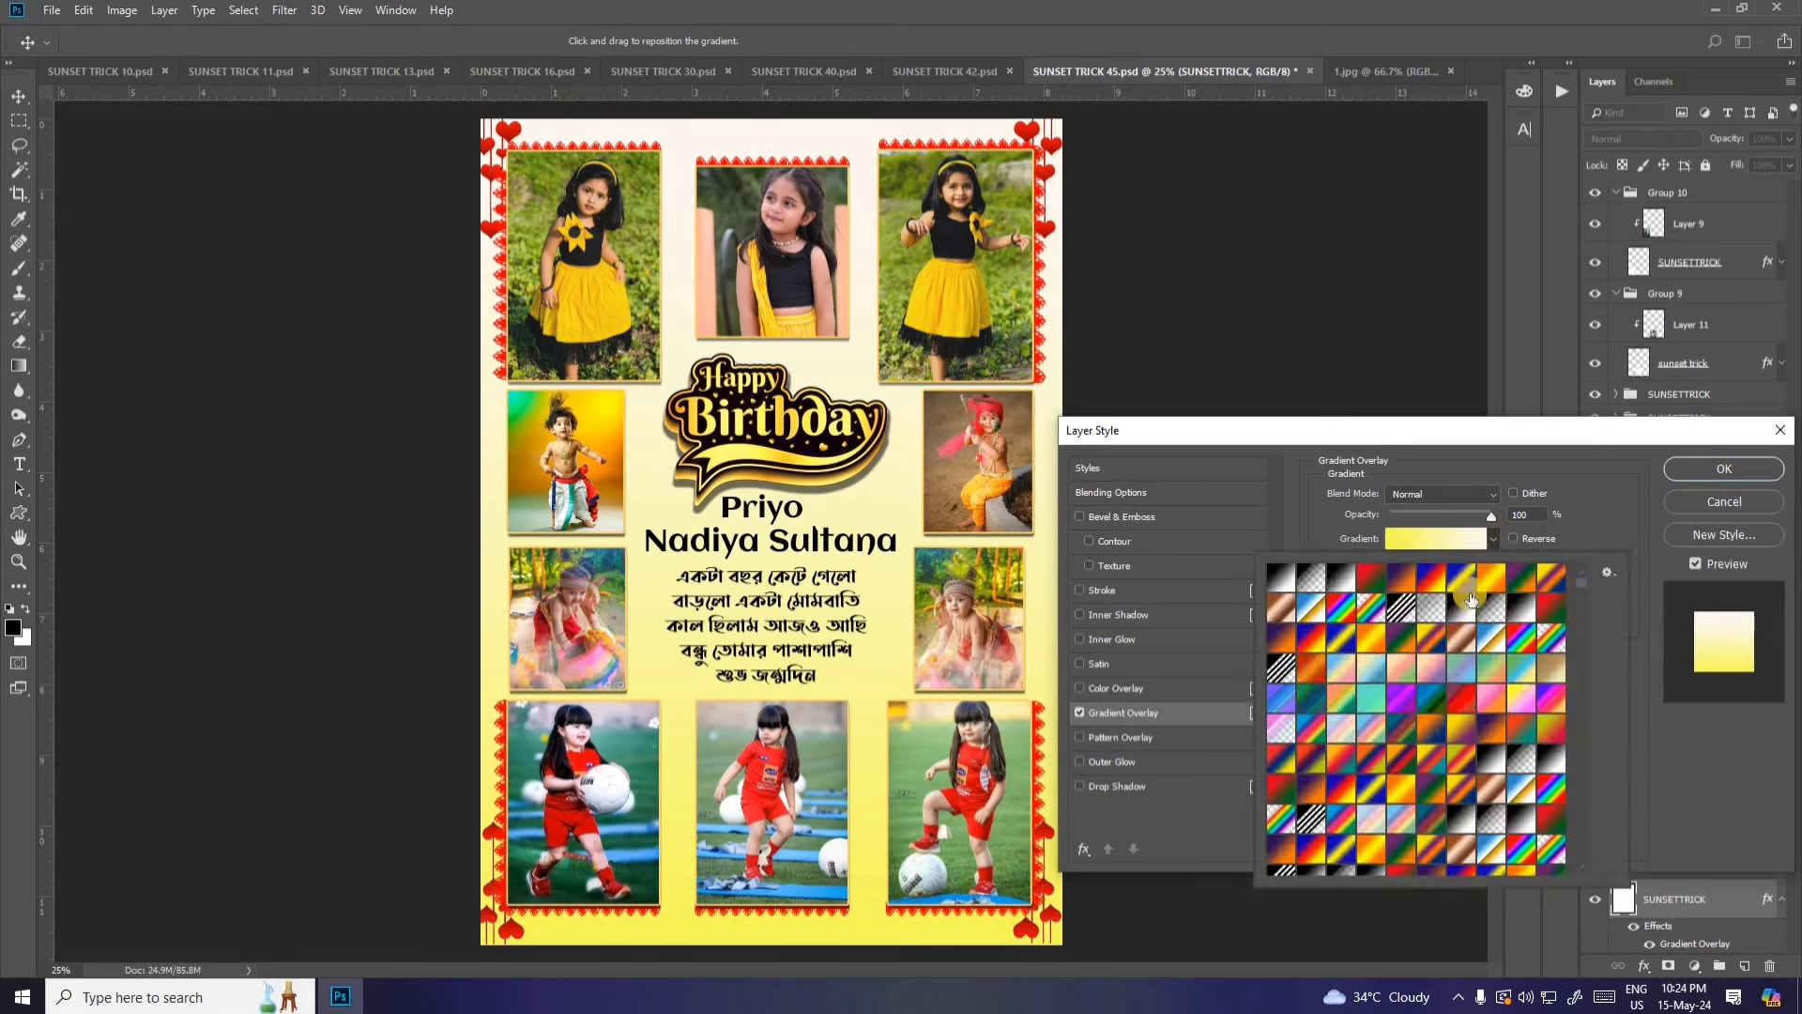
left_click(1467, 620)
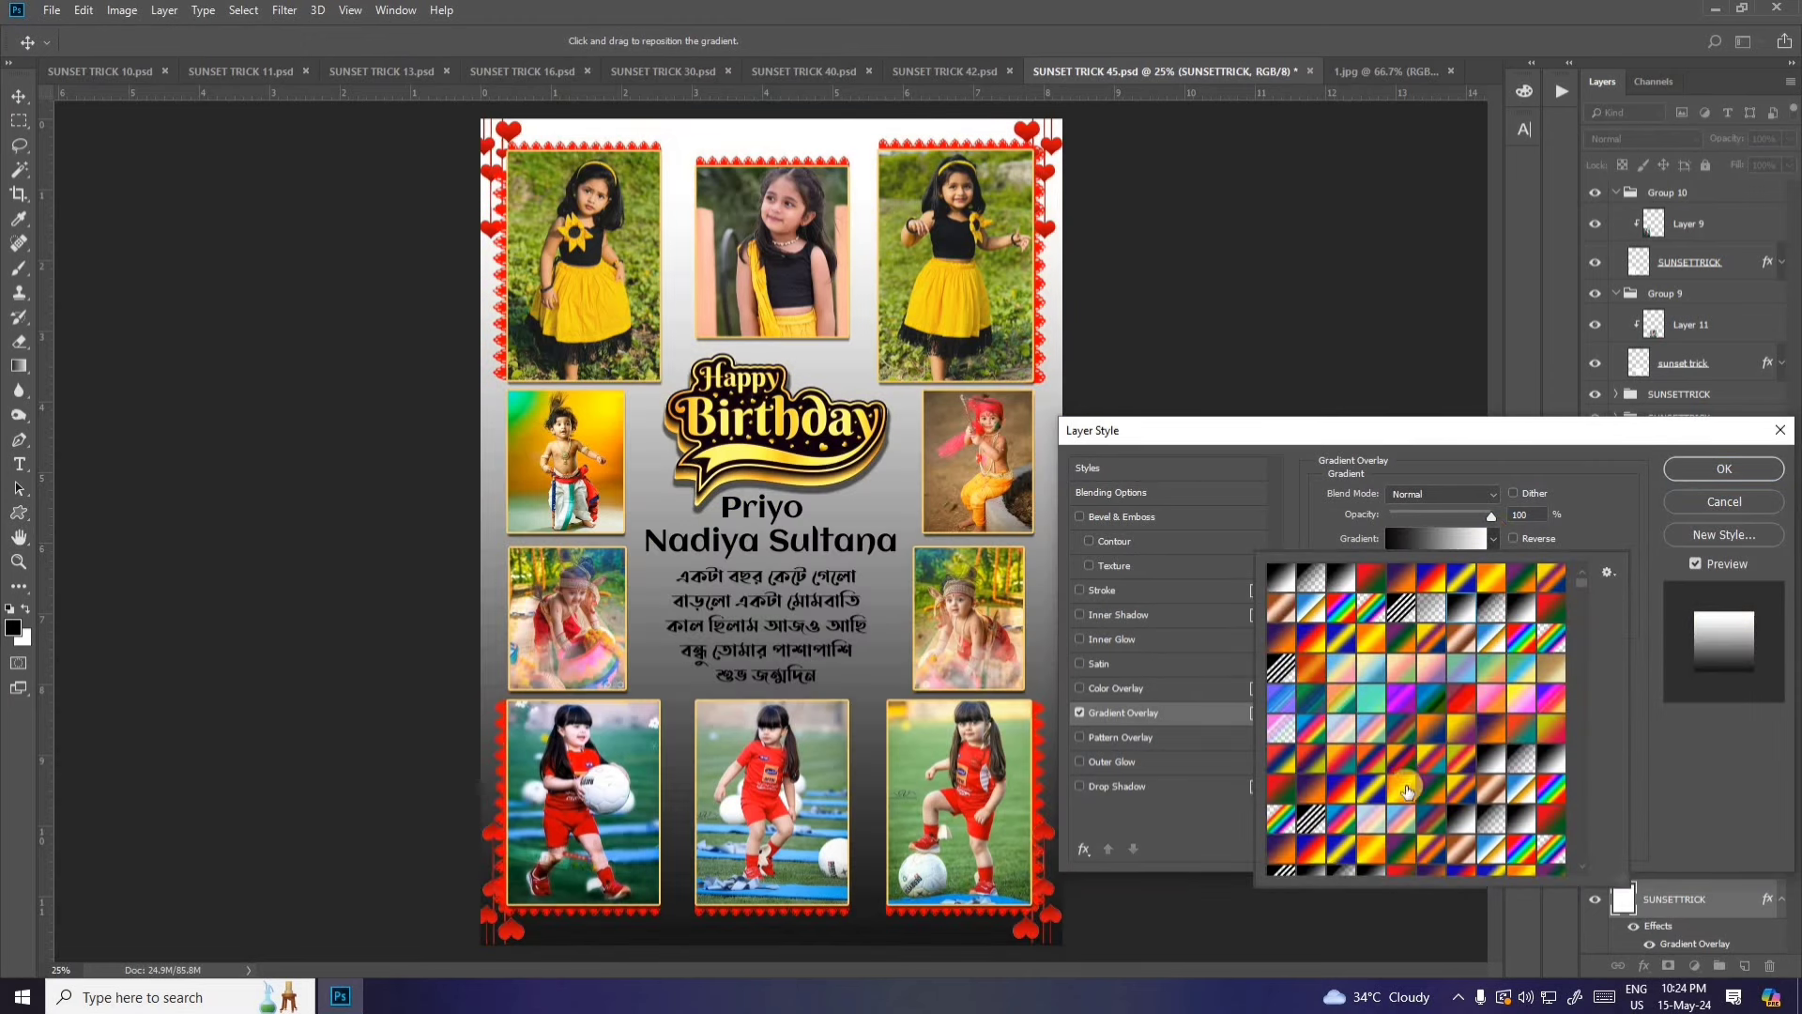
left_click(1406, 791)
scroll(1406, 792, "down", 2)
left_click(1426, 800)
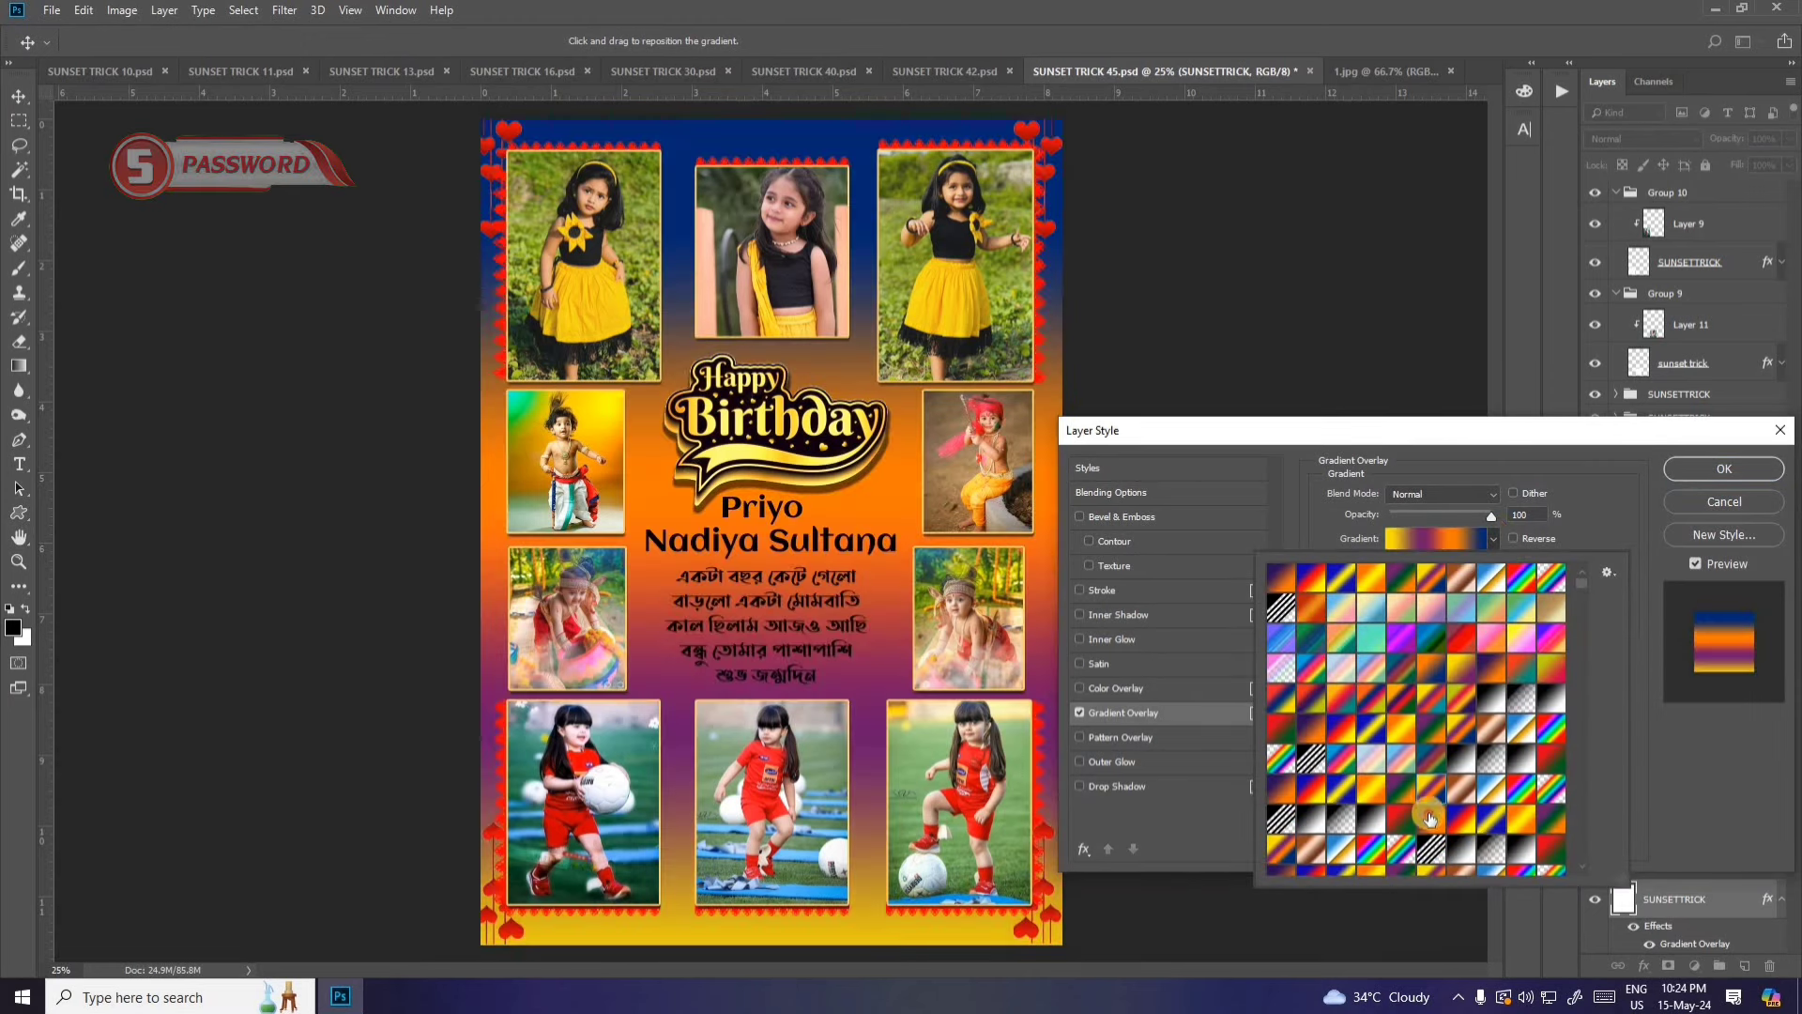
left_click(1400, 822)
Step: Try more gradient presets, including orange-green-purple, pastel, red-blue-yellow and orange-yellow-green-teal
scroll(1351, 817, "down", 3)
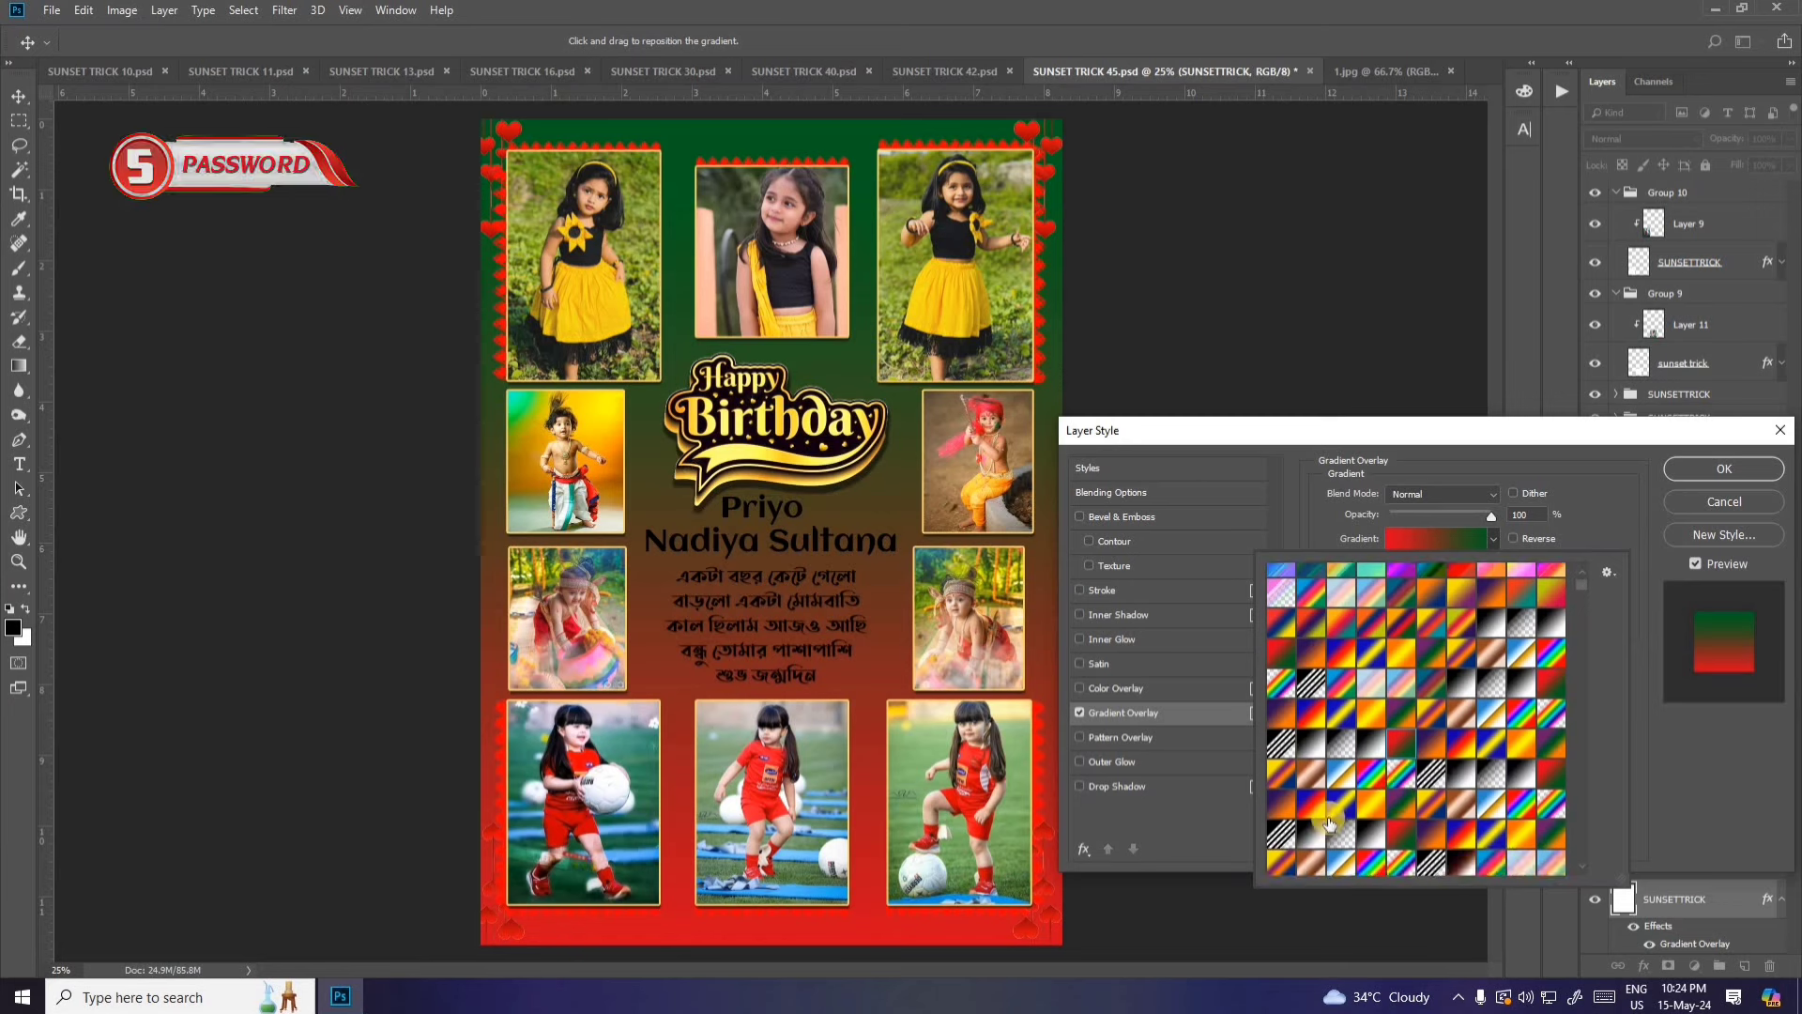
left_click(1424, 809)
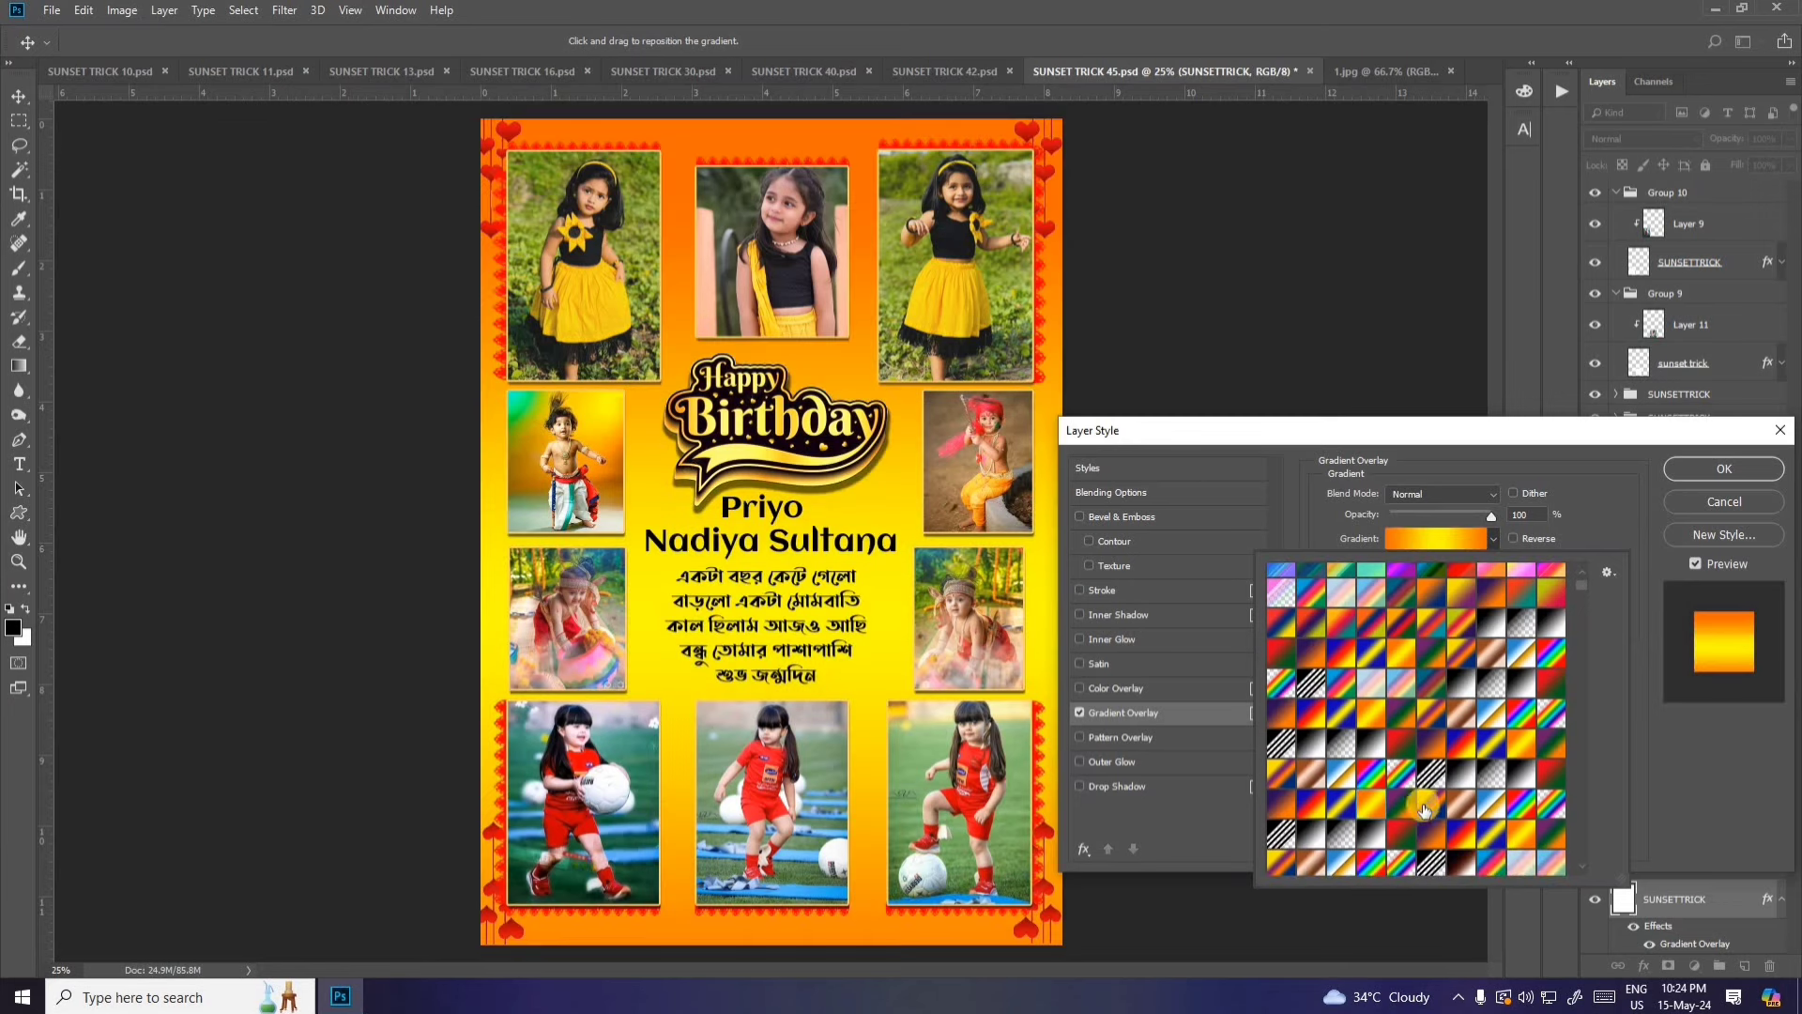
left_click(1536, 819)
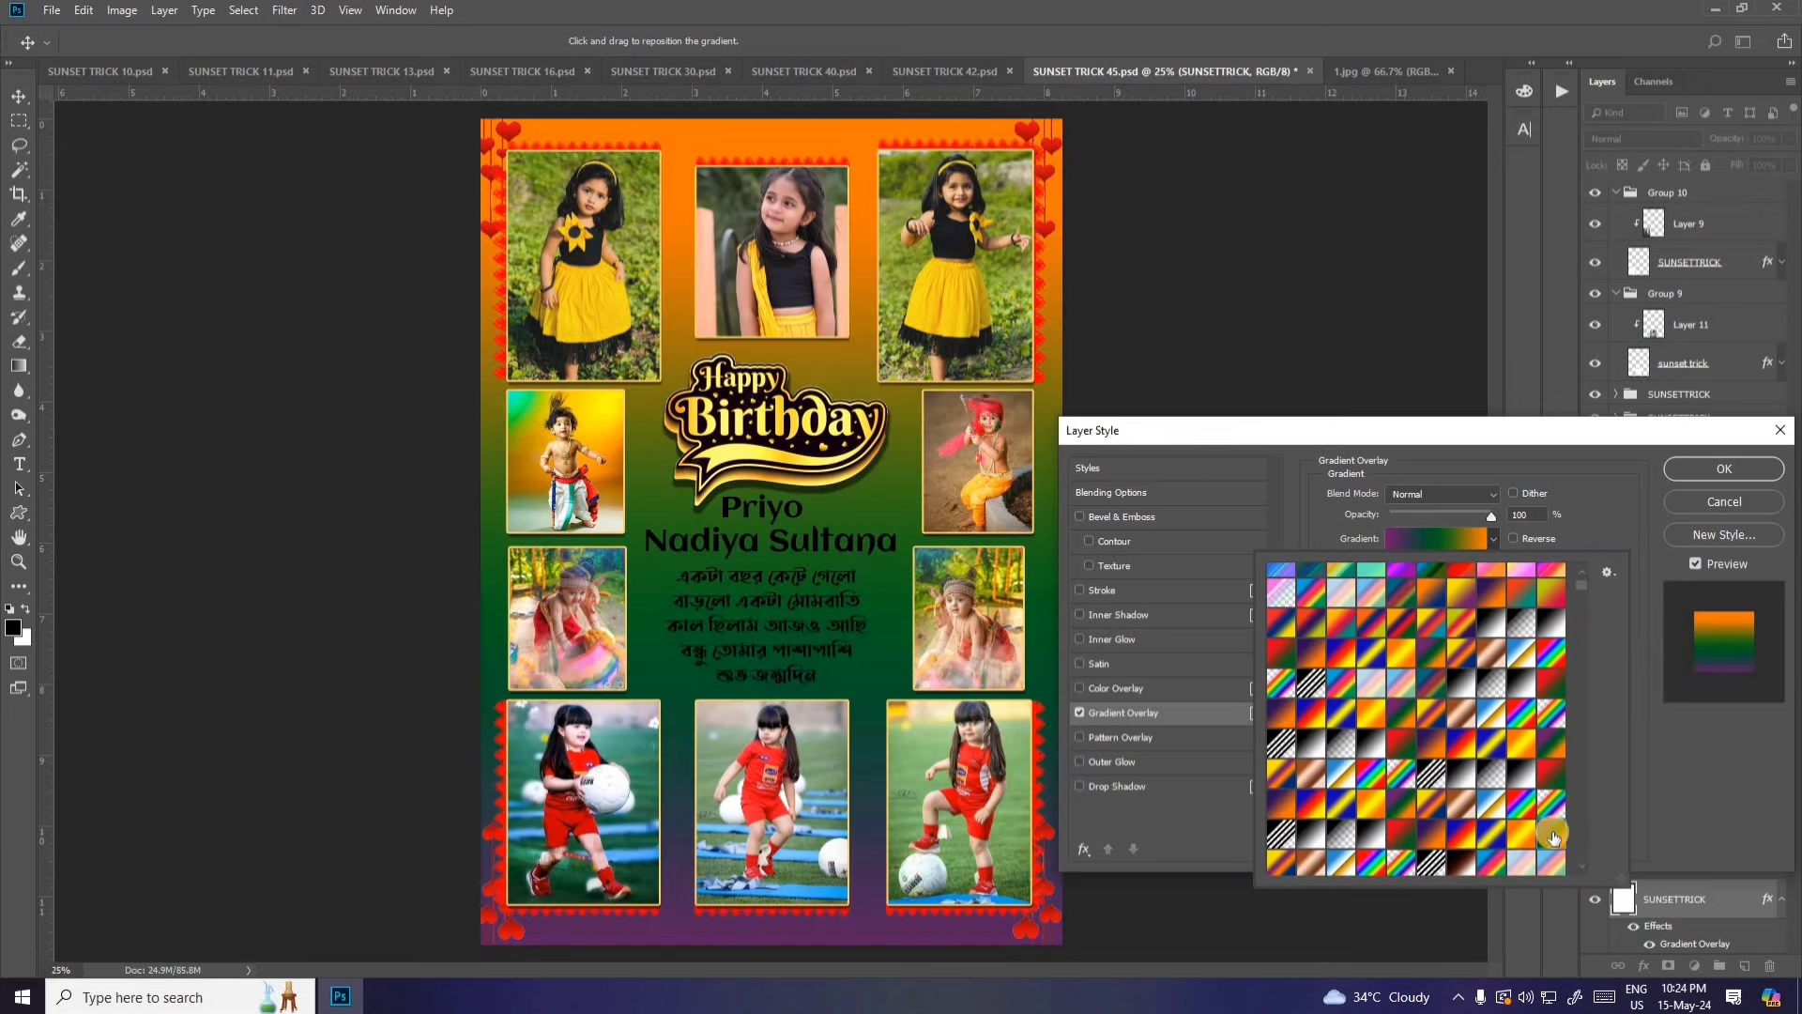
left_click(1282, 805)
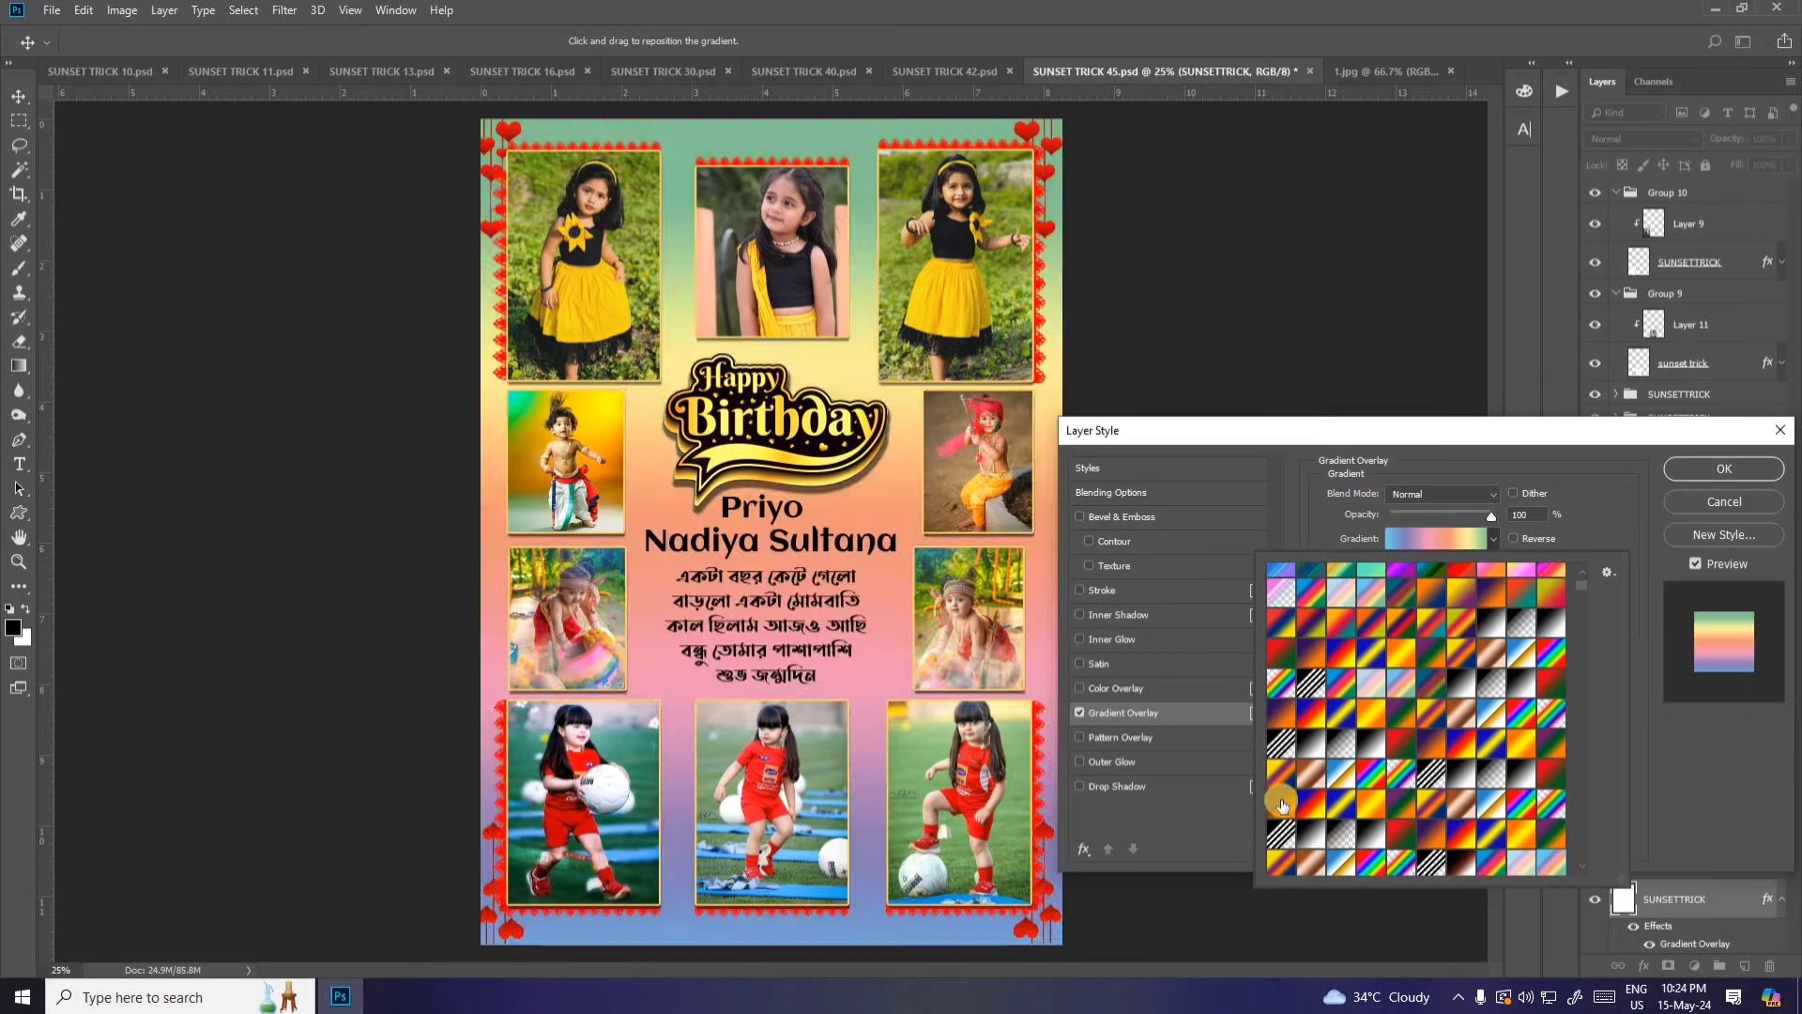
left_click(1282, 798)
left_click(1282, 597)
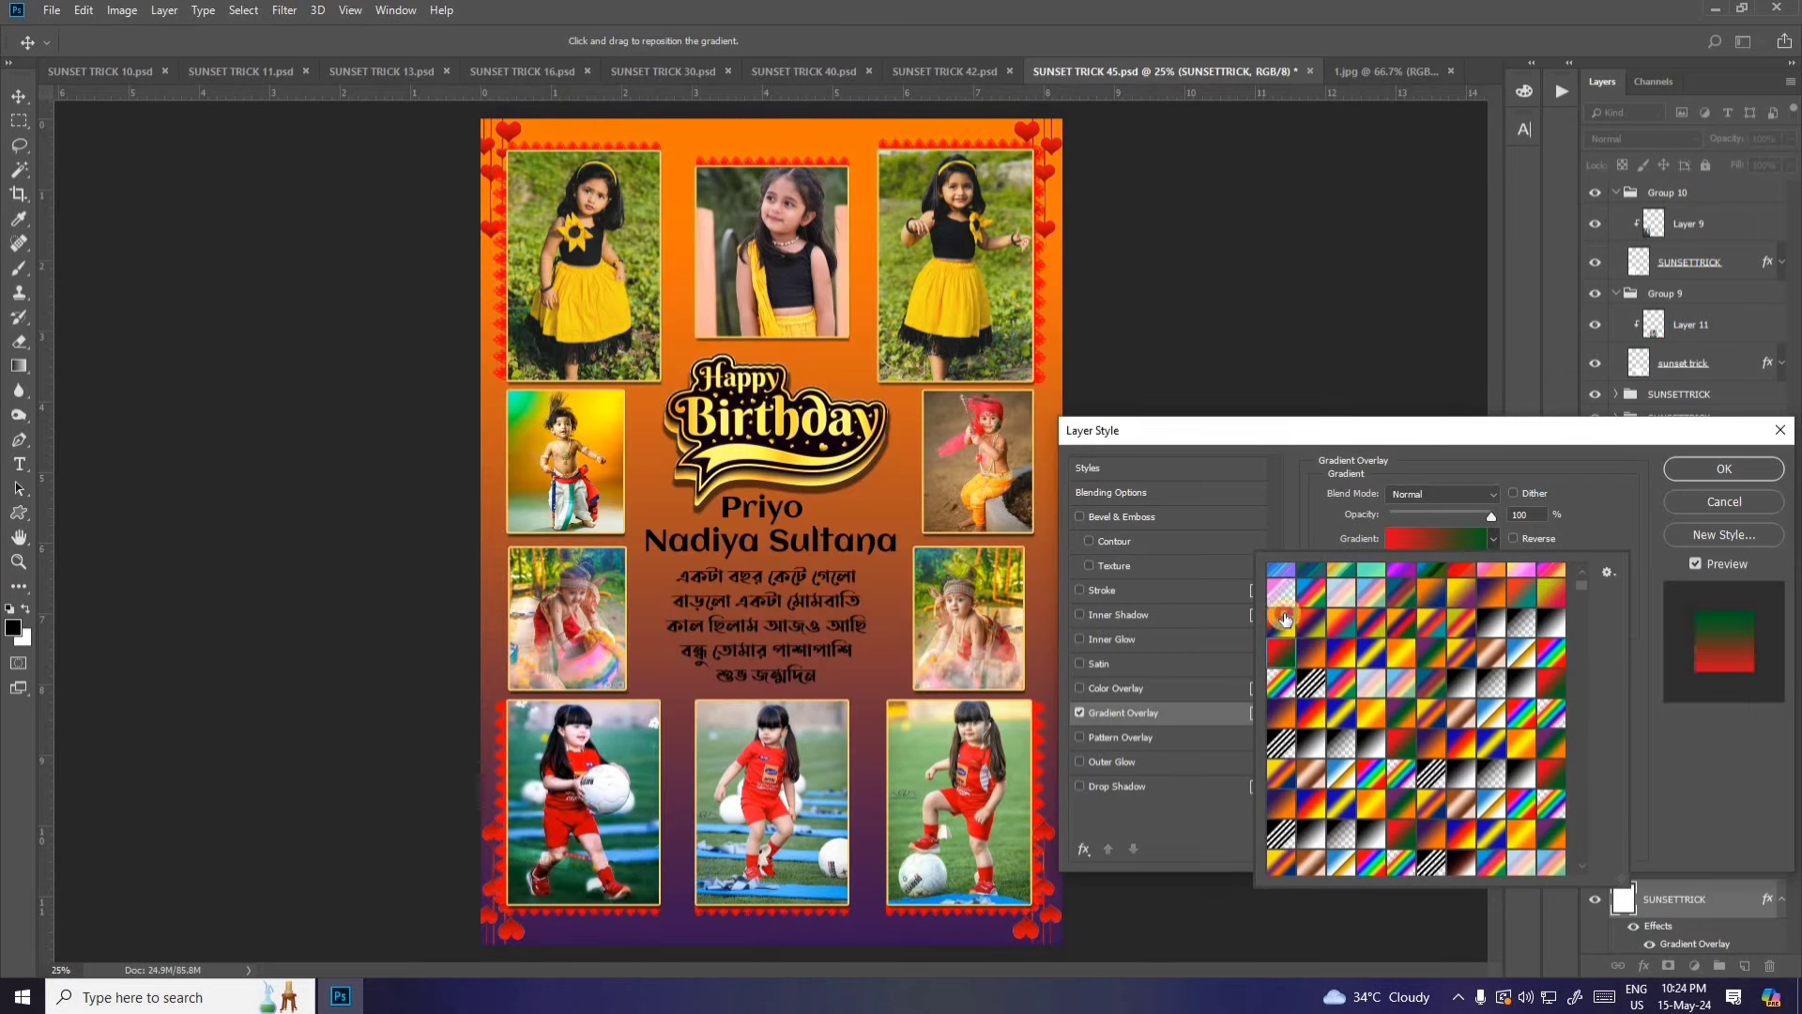
left_click(1282, 597)
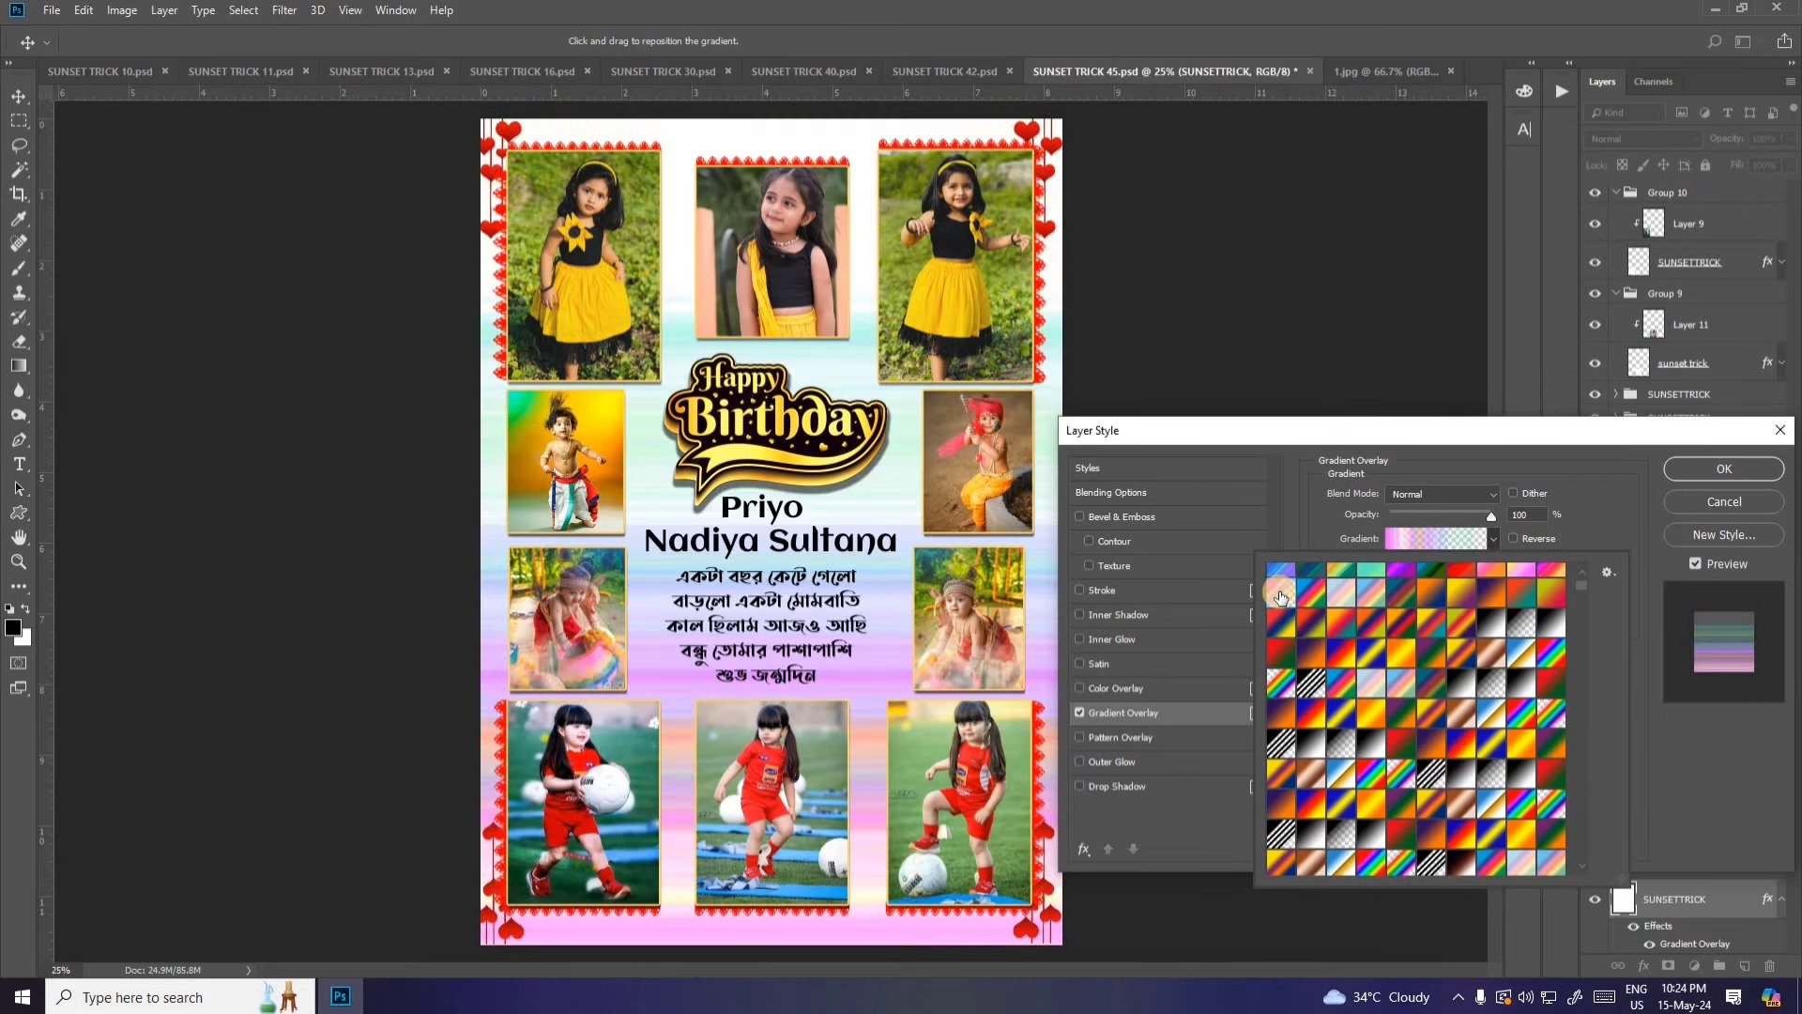
left_click(1341, 569)
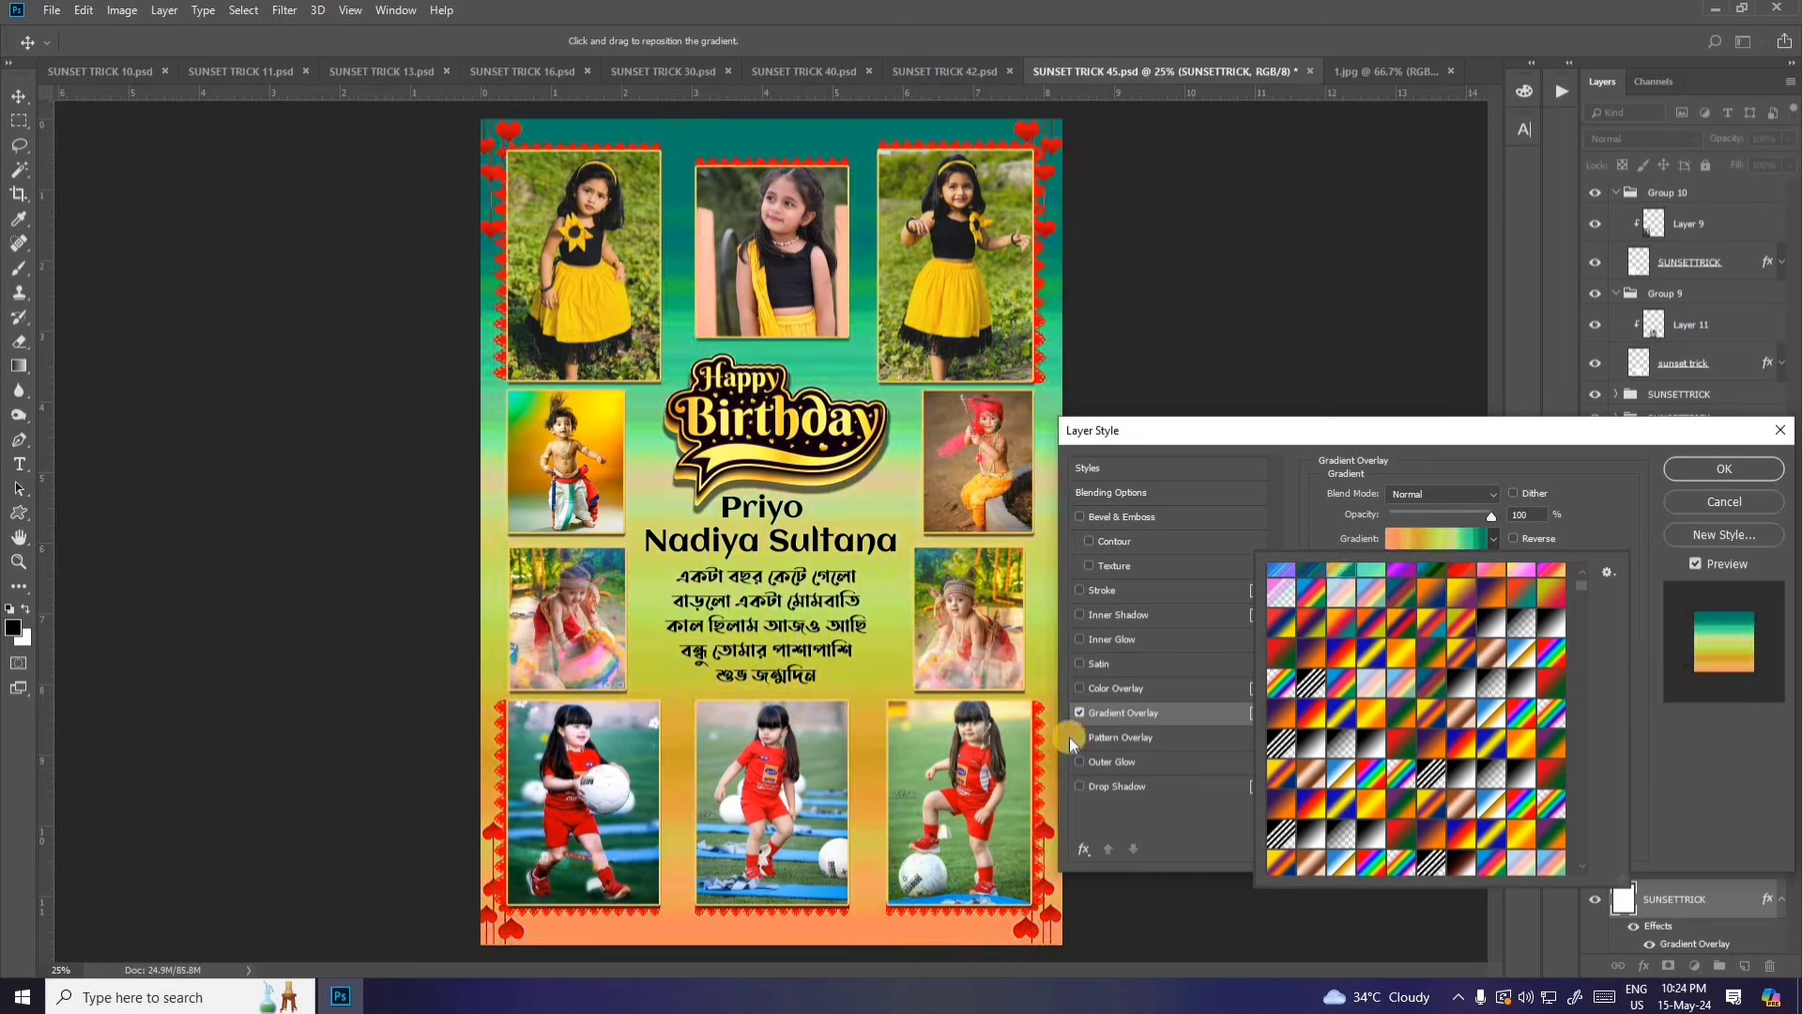
Step: Discard the new style and gradient changes, then close SUNSET TRICK 45
left_click(1724, 534)
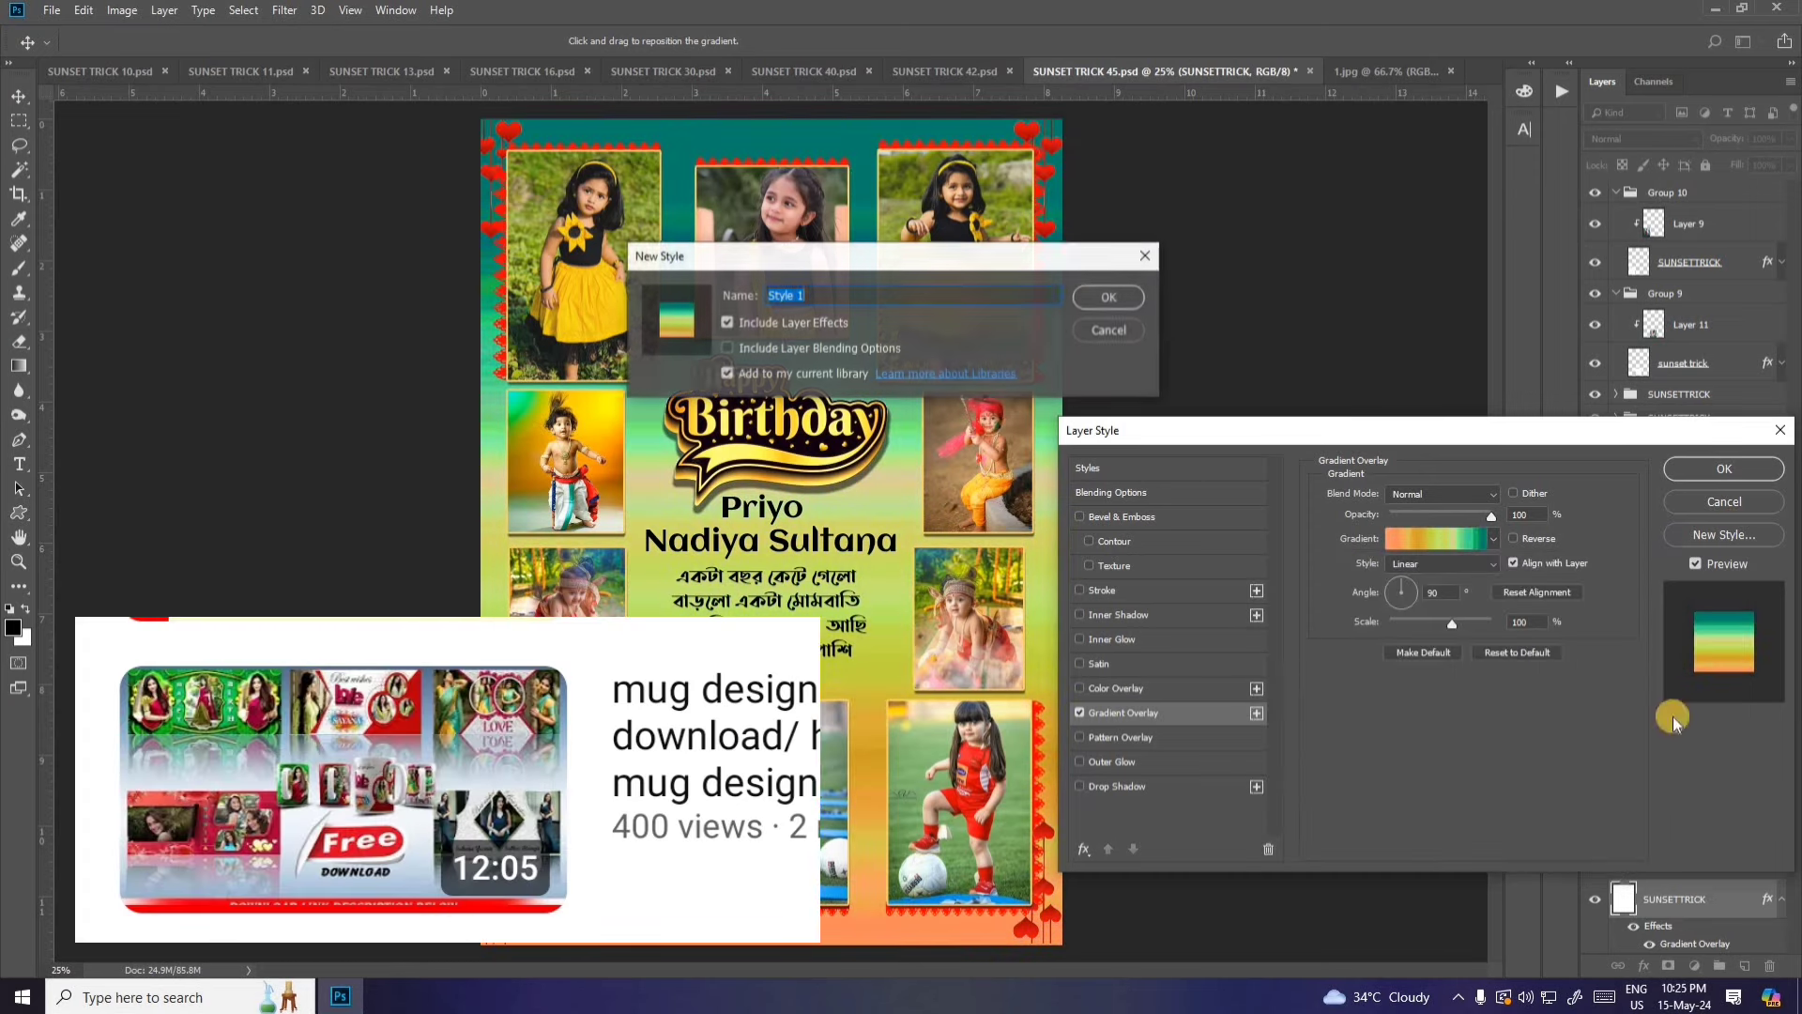
left_click(1110, 330)
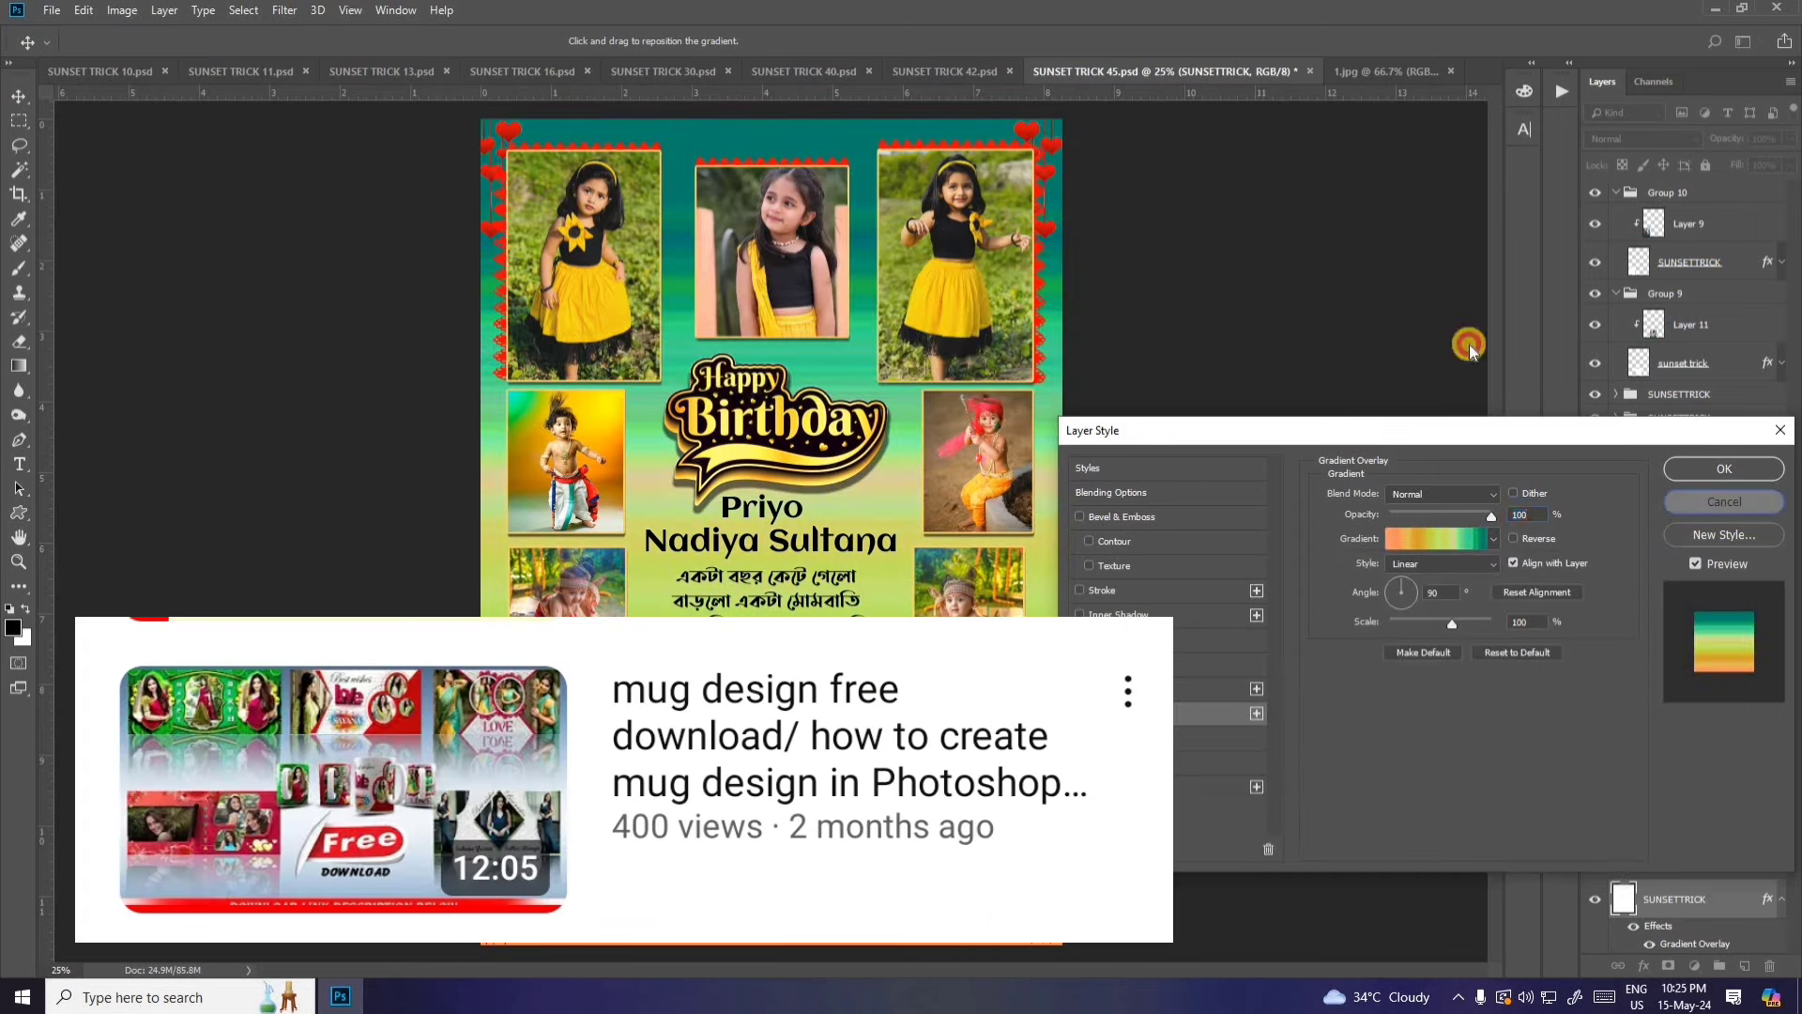
key("Escape")
left_click(1307, 71)
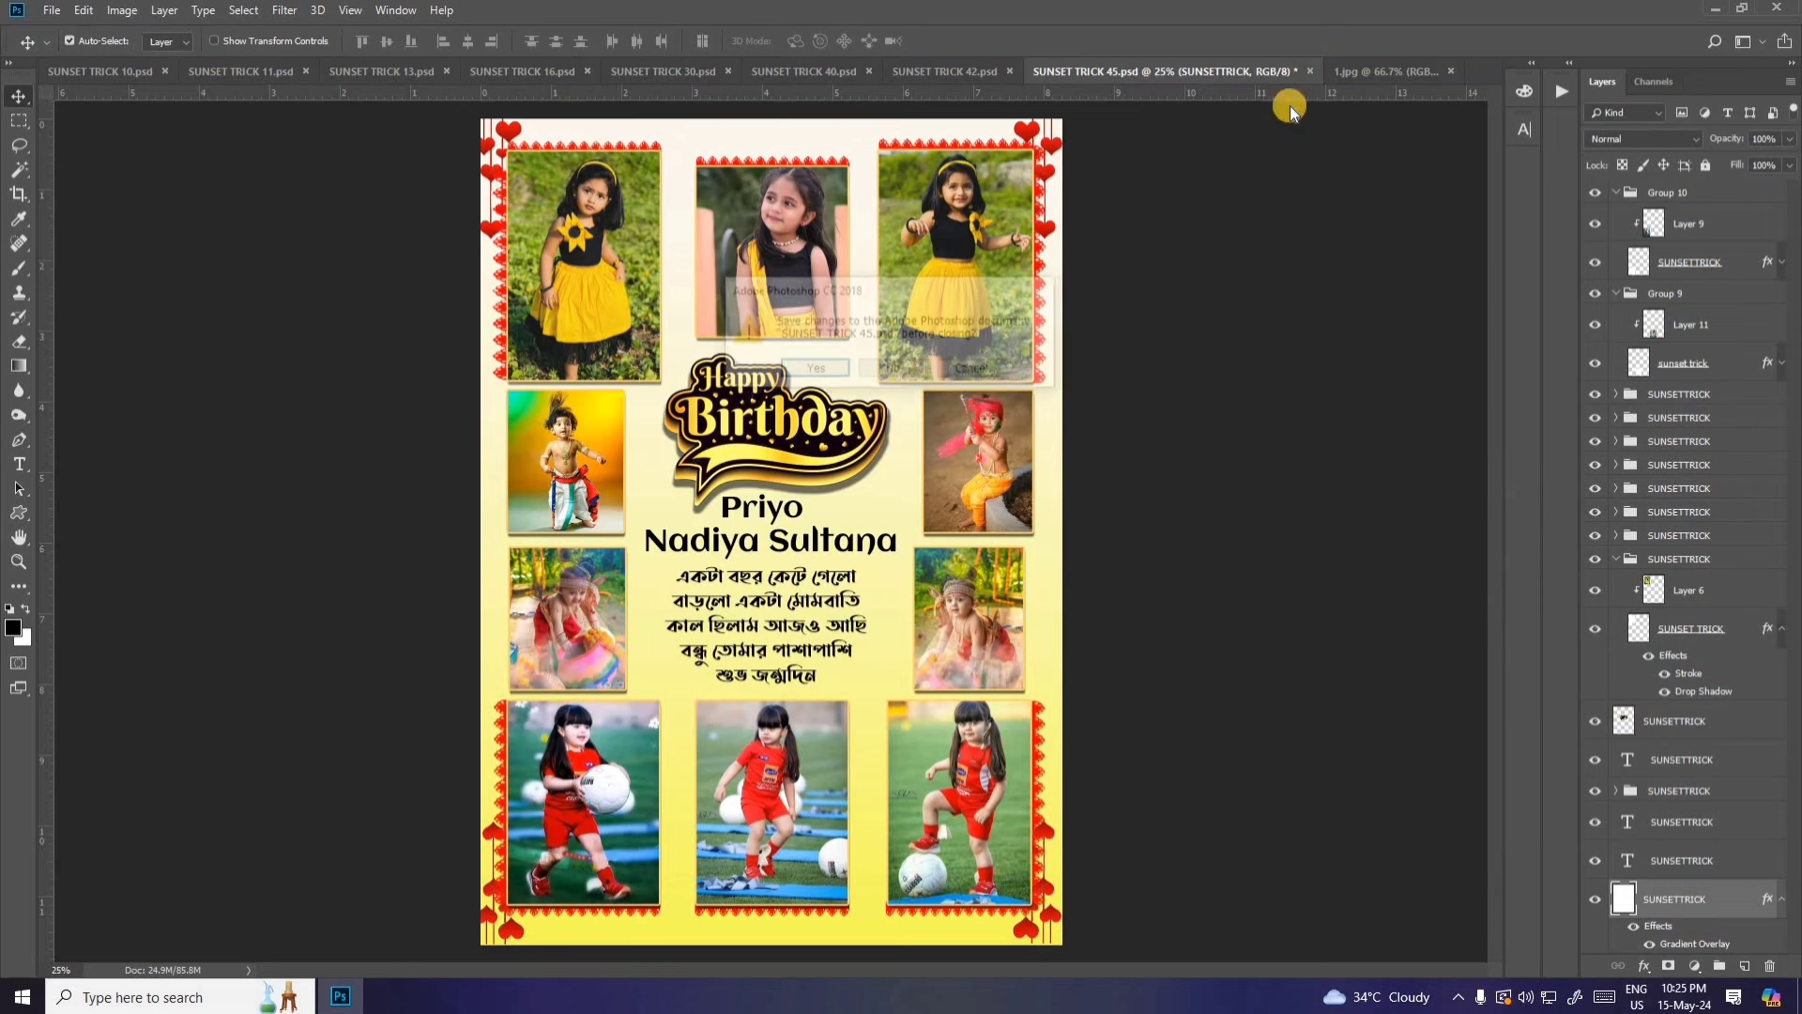
left_click(904, 369)
Step: Drag the yellow-dress photo from 1.jpg onto the SUNSET TRICK 42 canvas
left_click(1220, 72)
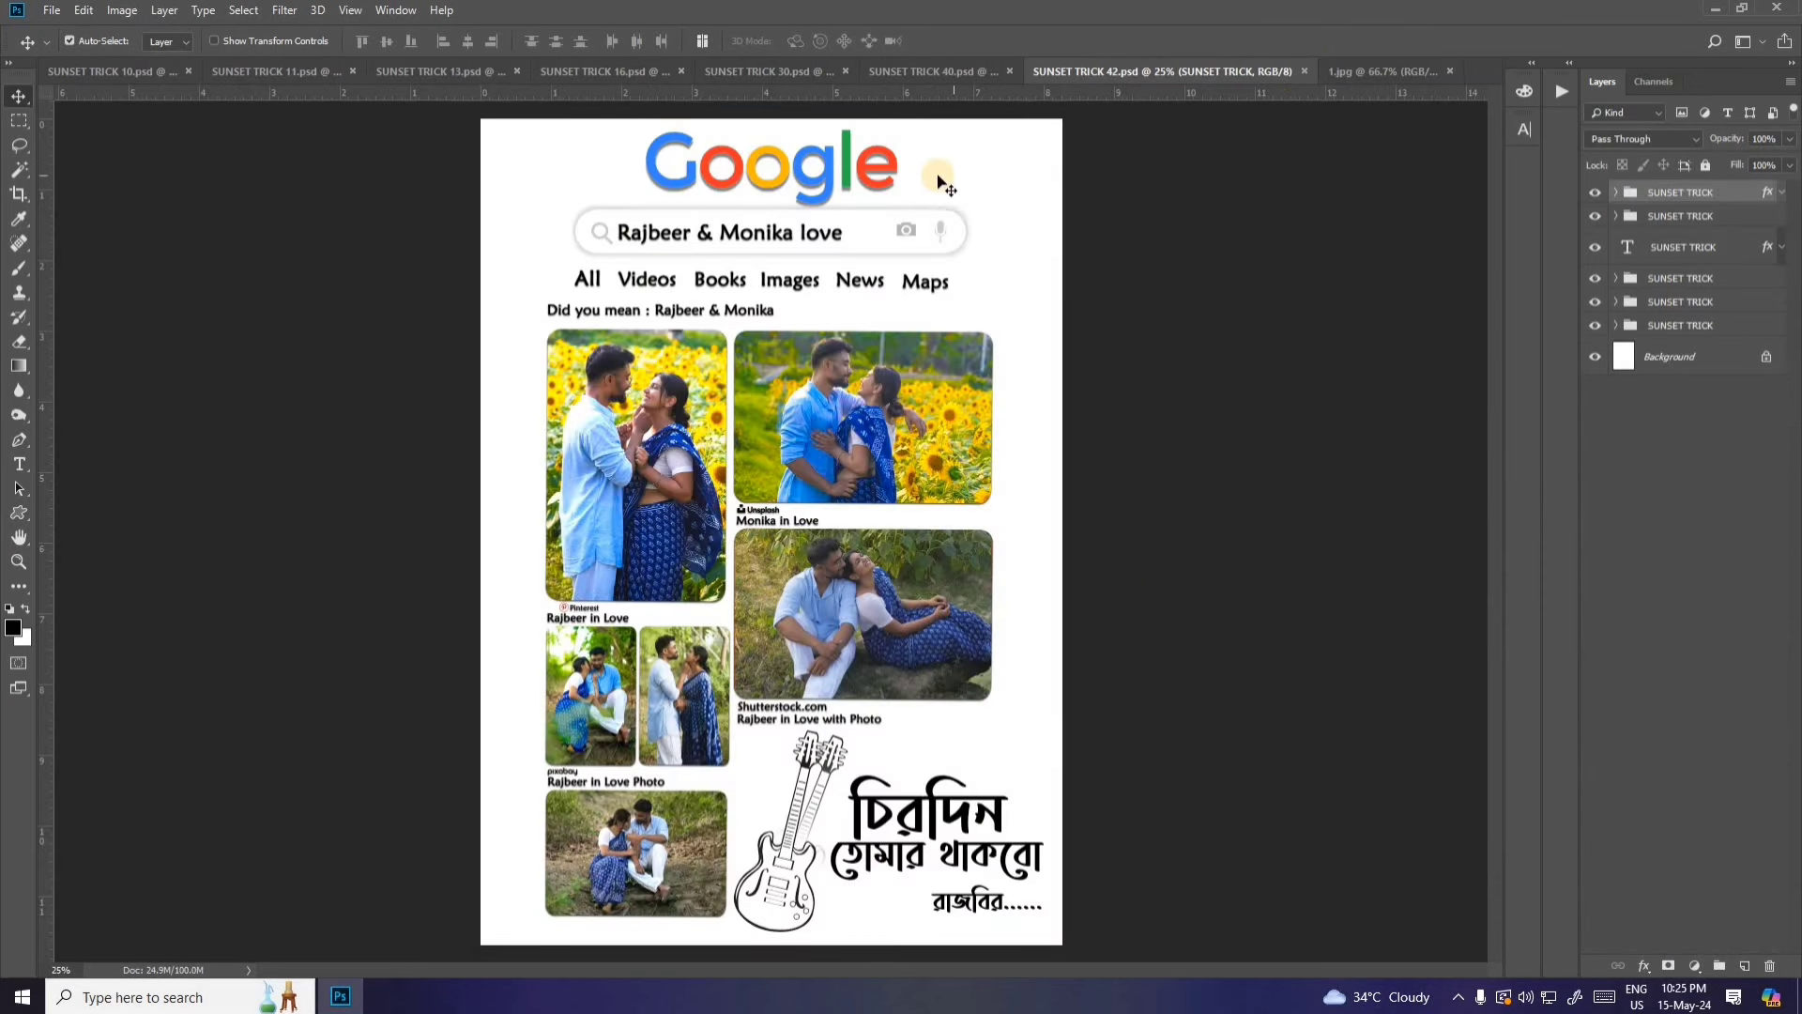
left_click(637, 471)
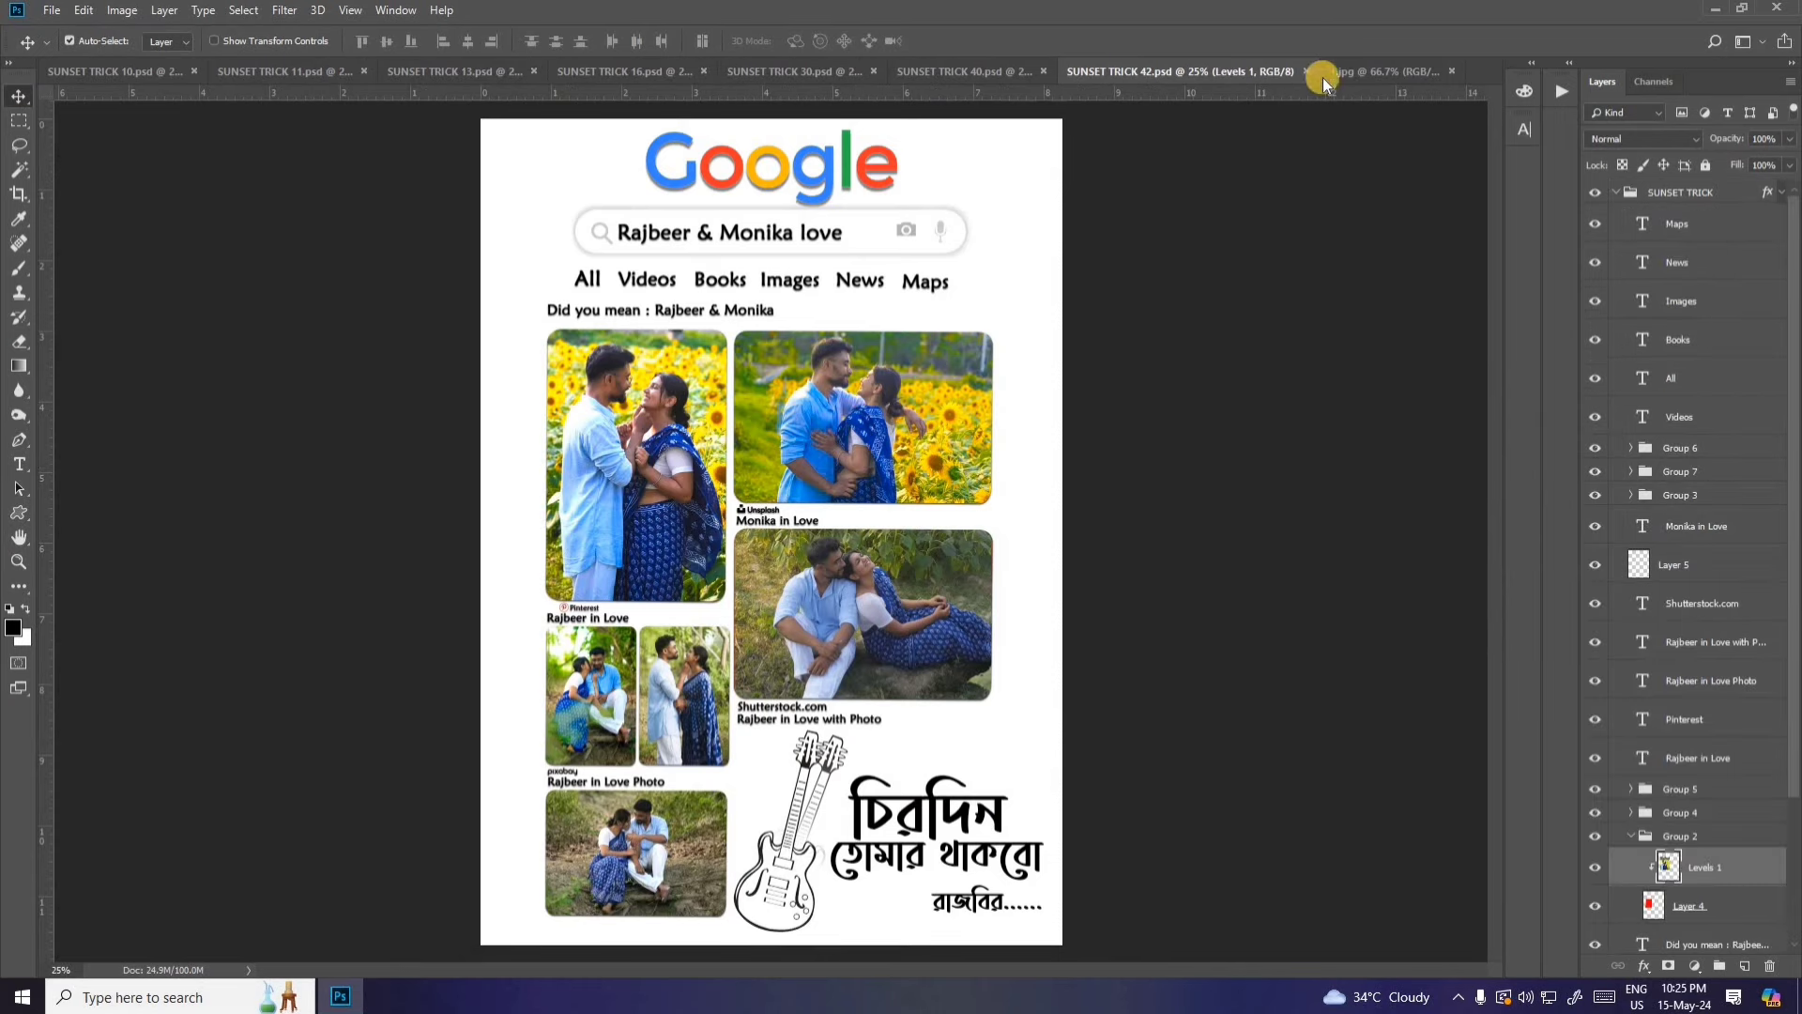
left_click(1379, 71)
mouse_move(966, 269)
left_mouse_down()
mouse_move(1175, 54)
mouse_move(748, 389)
left_mouse_up()
left_click_drag(611, 494, 611, 494)
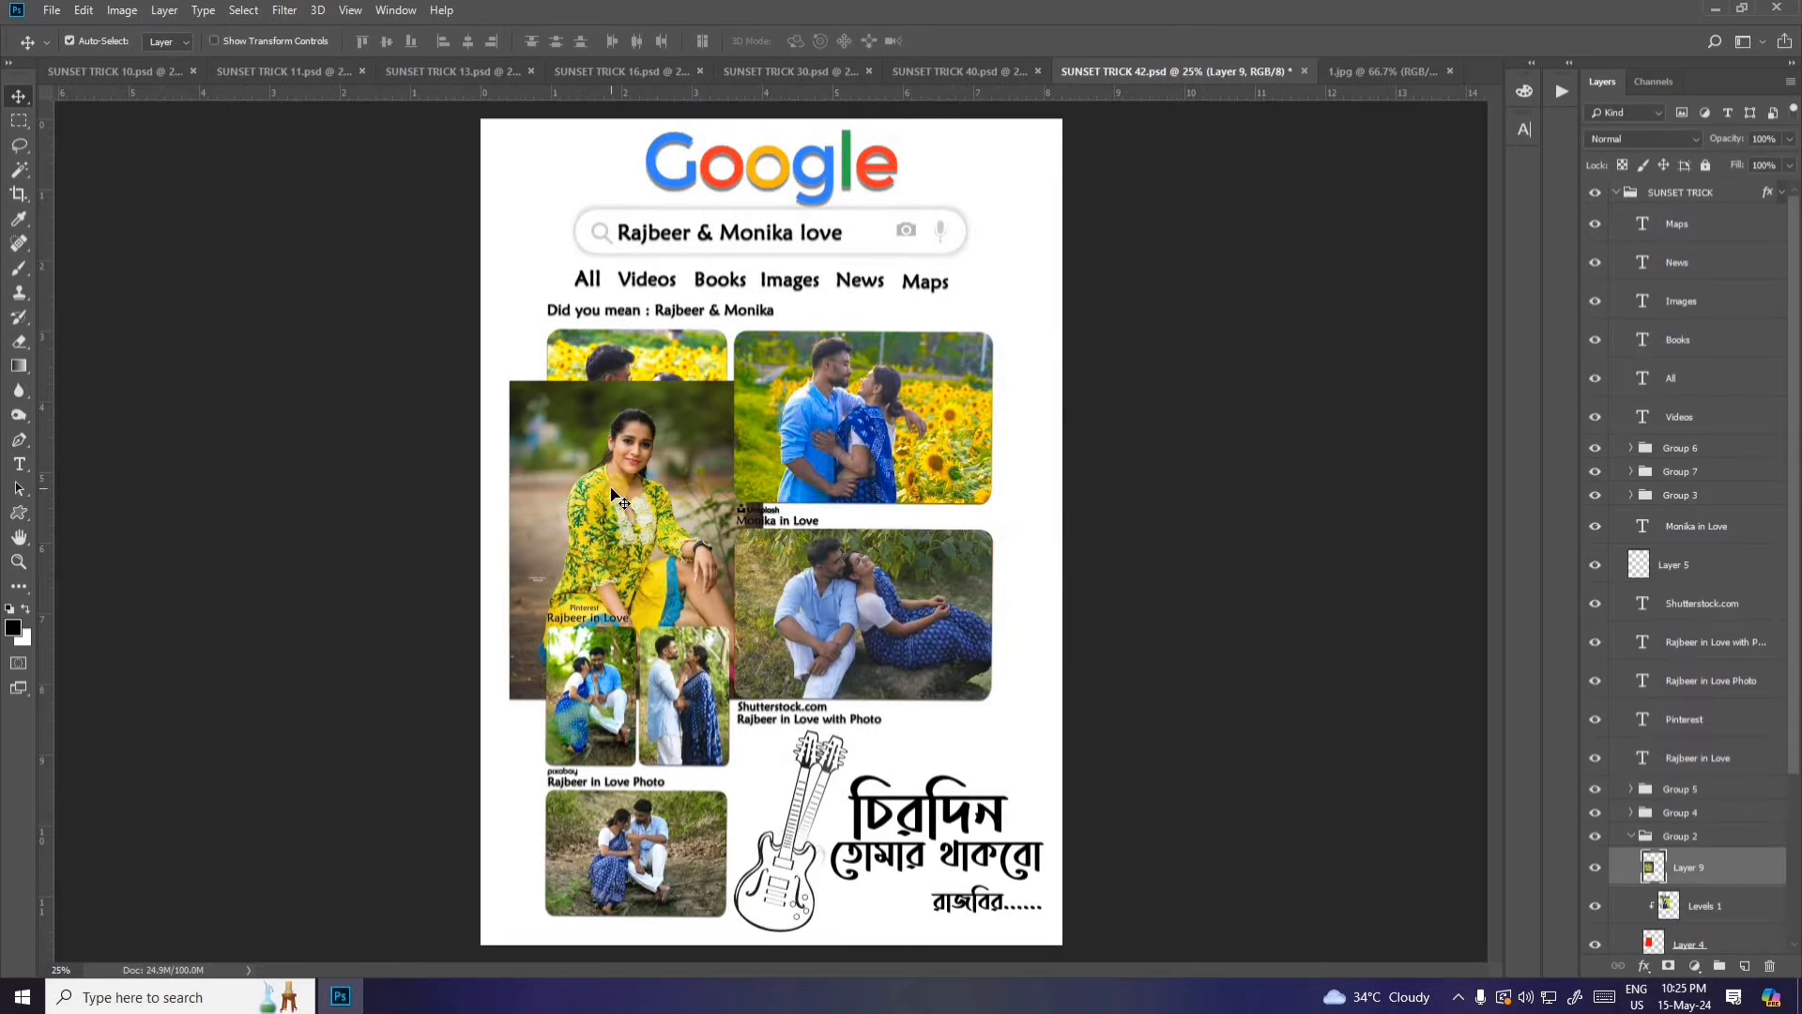
Step: Clip the photo into the top-left frame, then move and shrink it to fit
right_click(1733, 871)
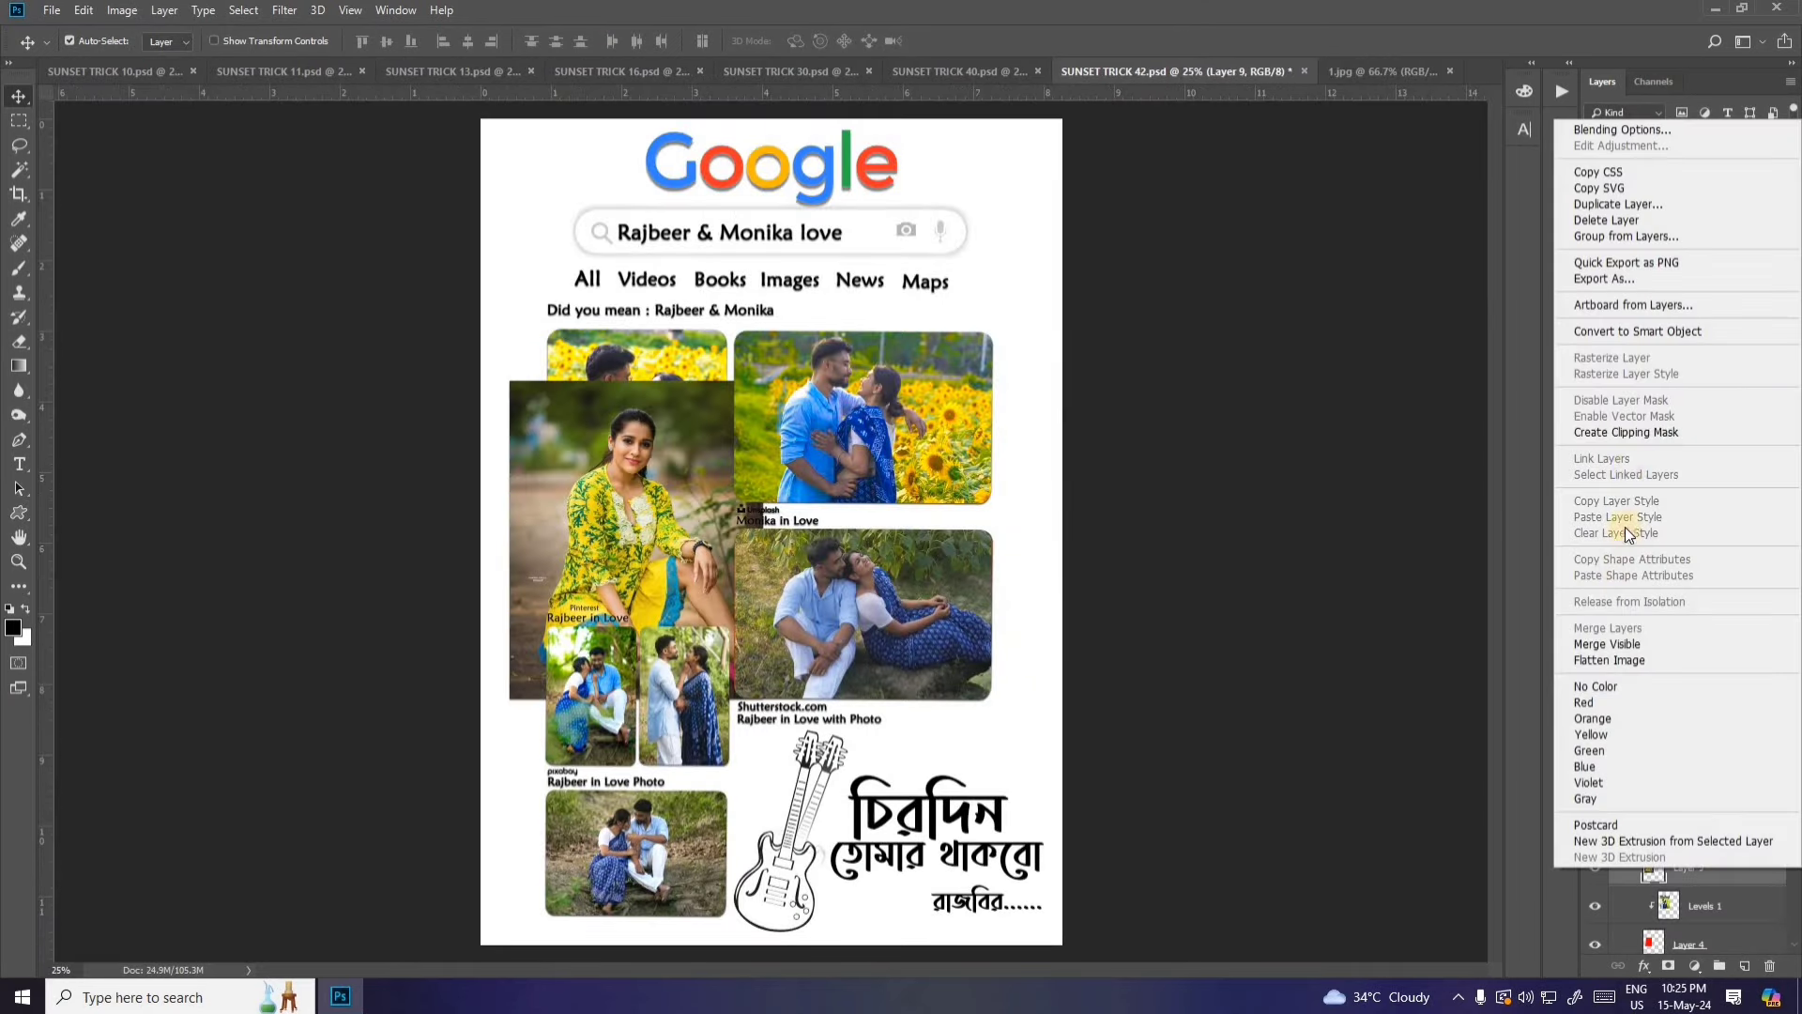
left_click(1631, 440)
key("ctrl+t")
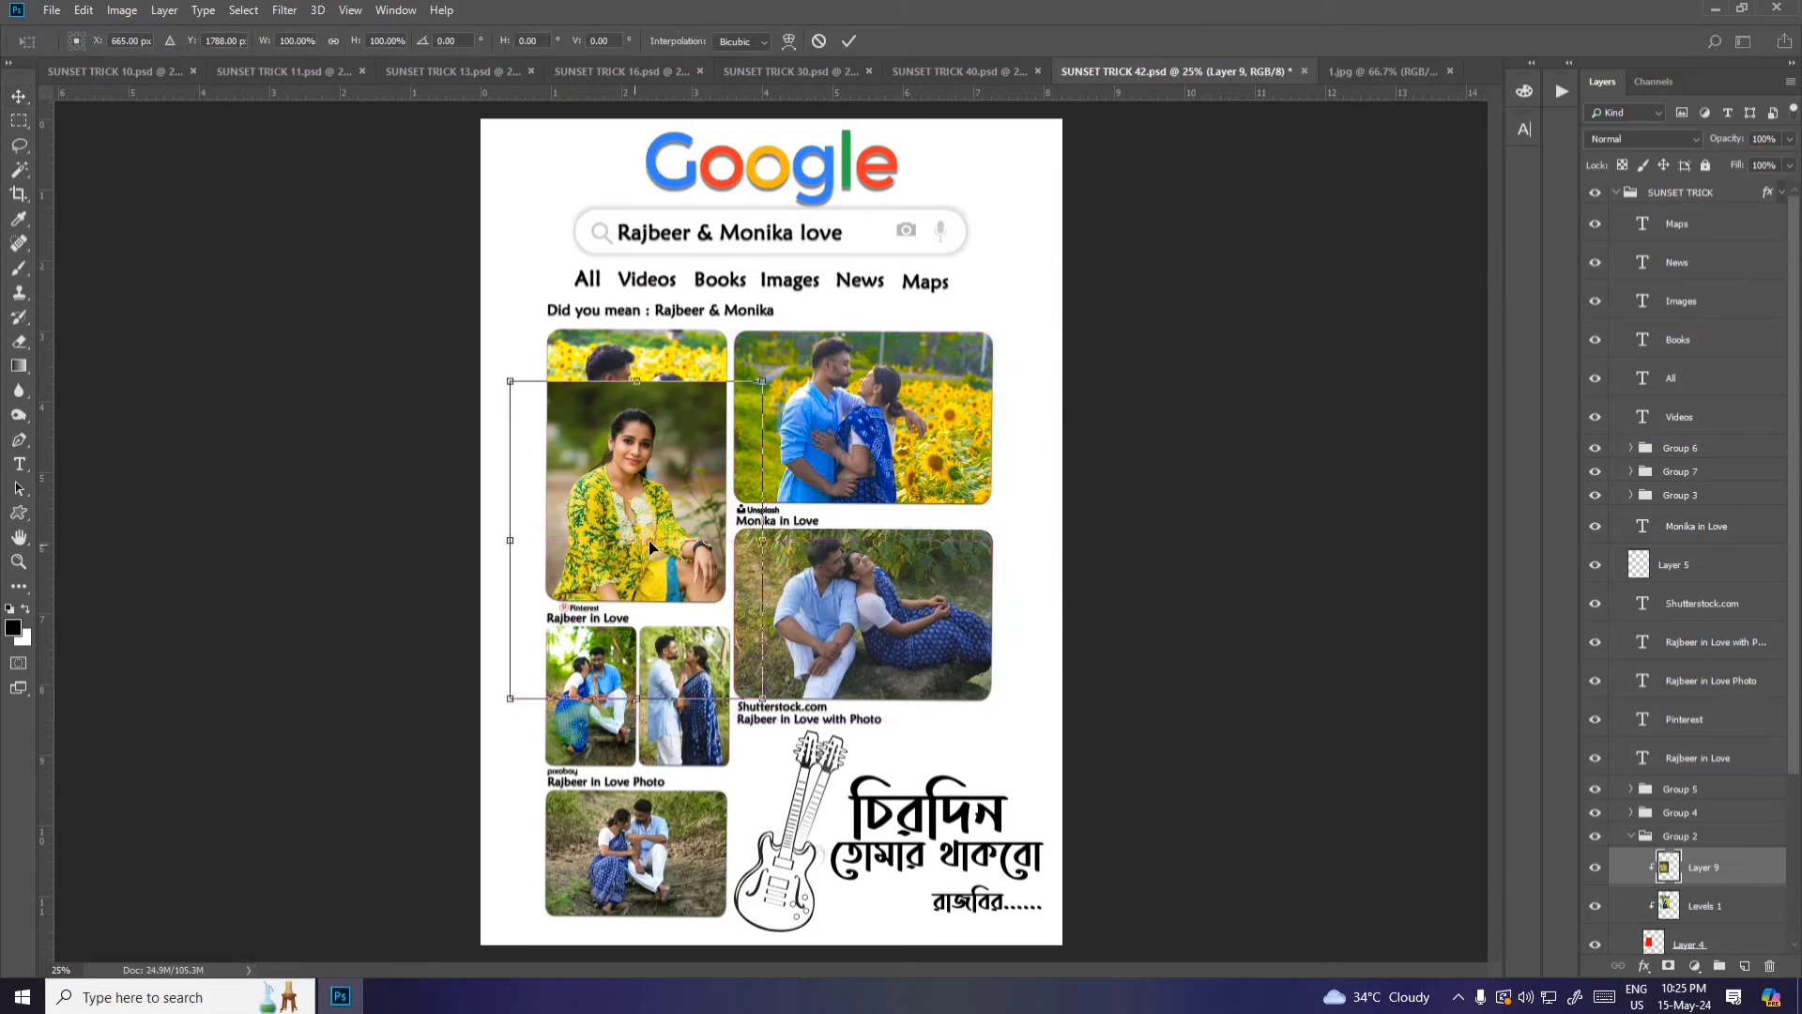
left_click_drag(650, 547, 659, 484)
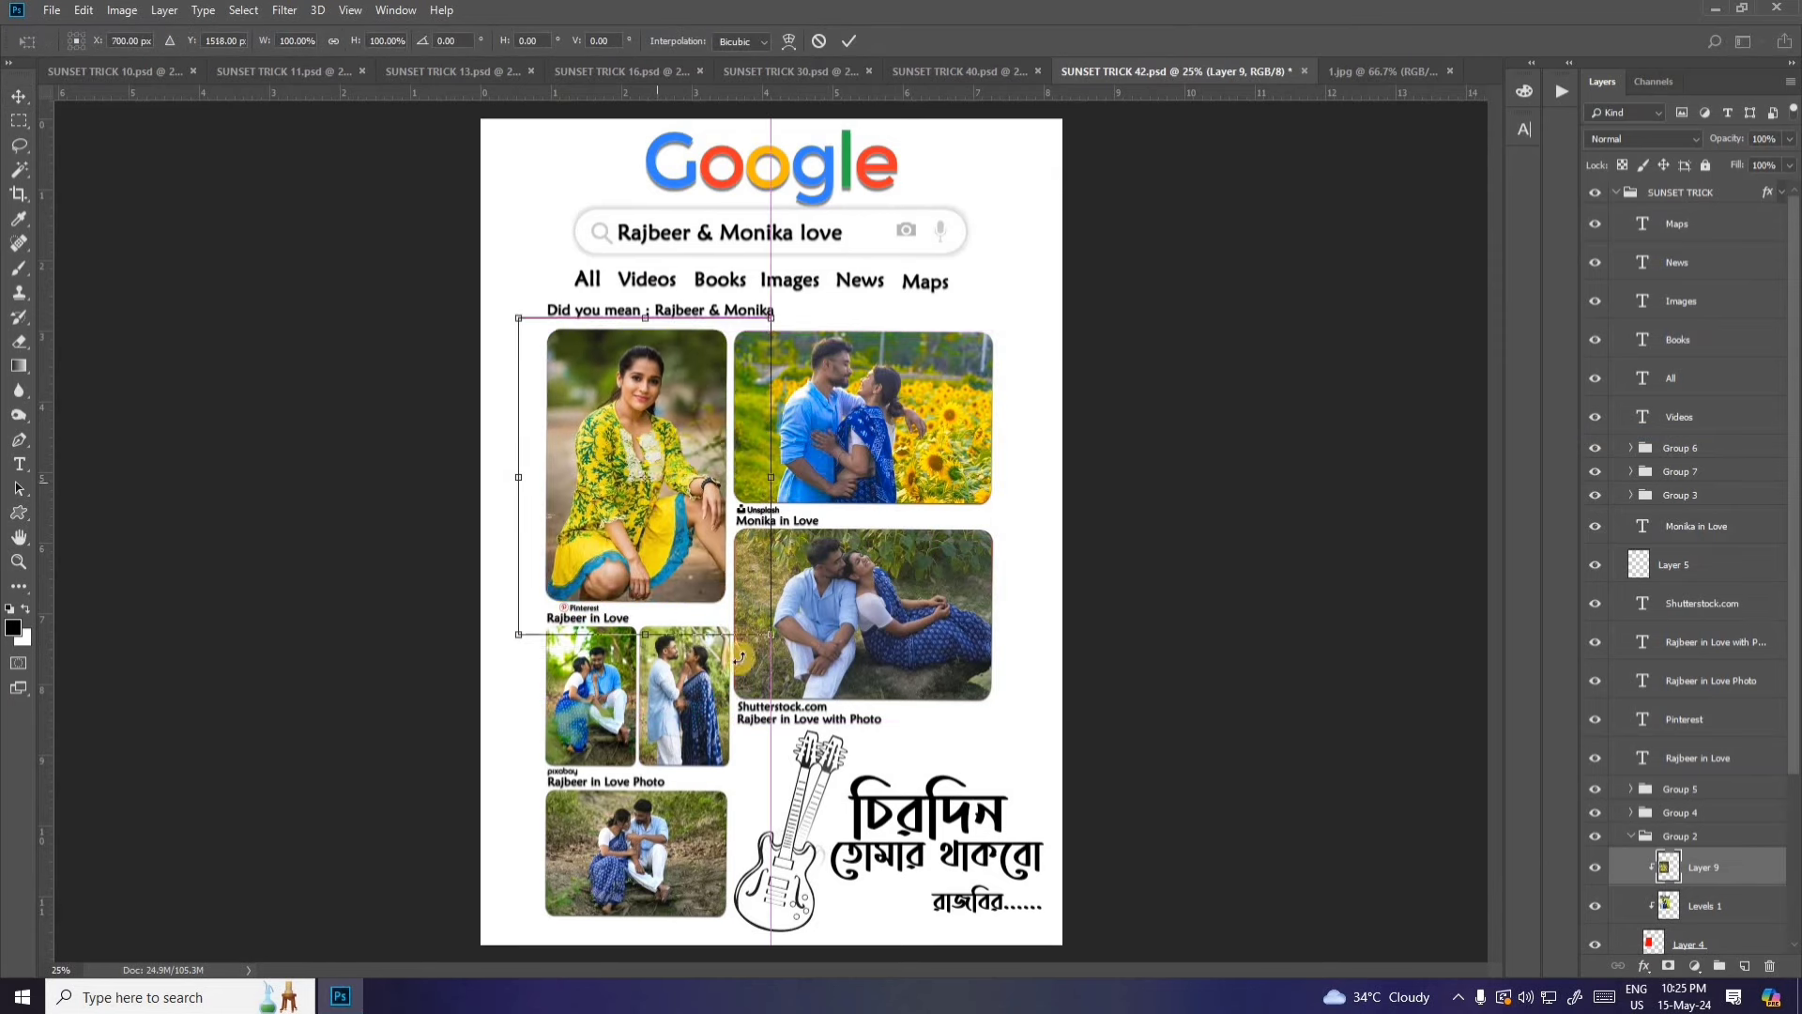
left_click_drag(772, 634, 748, 607)
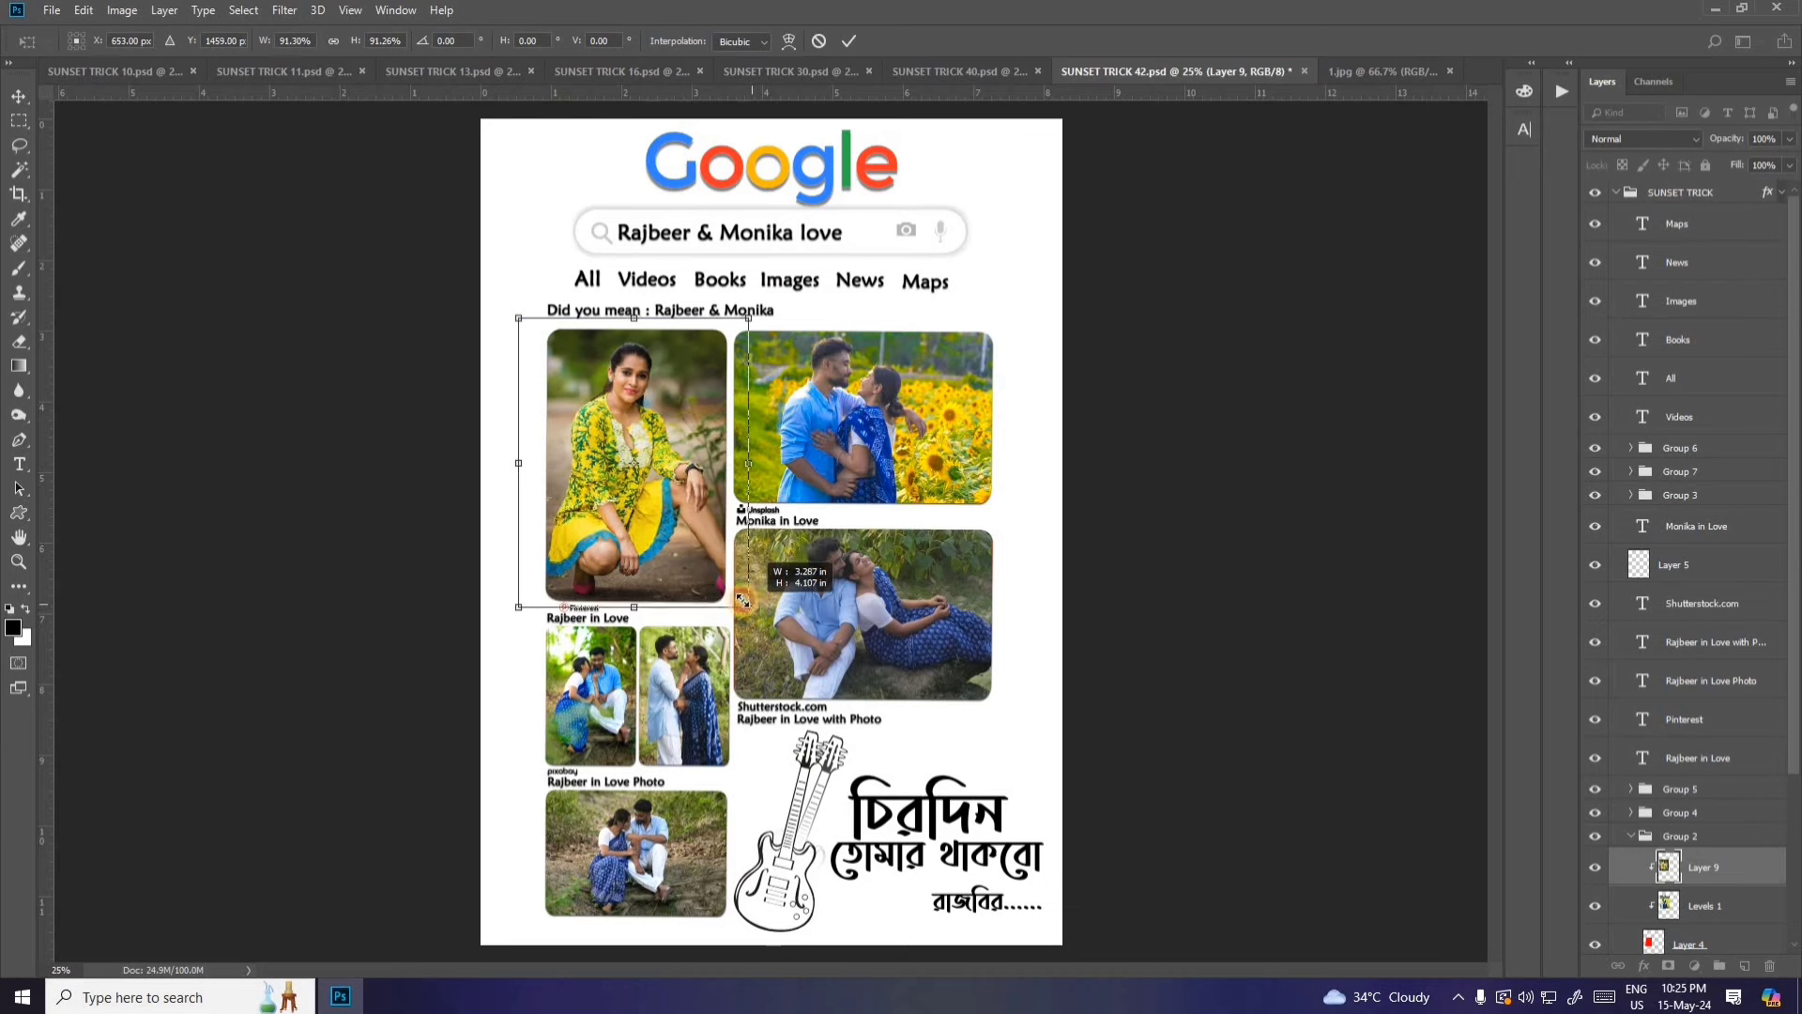
left_click_drag(518, 324, 526, 333)
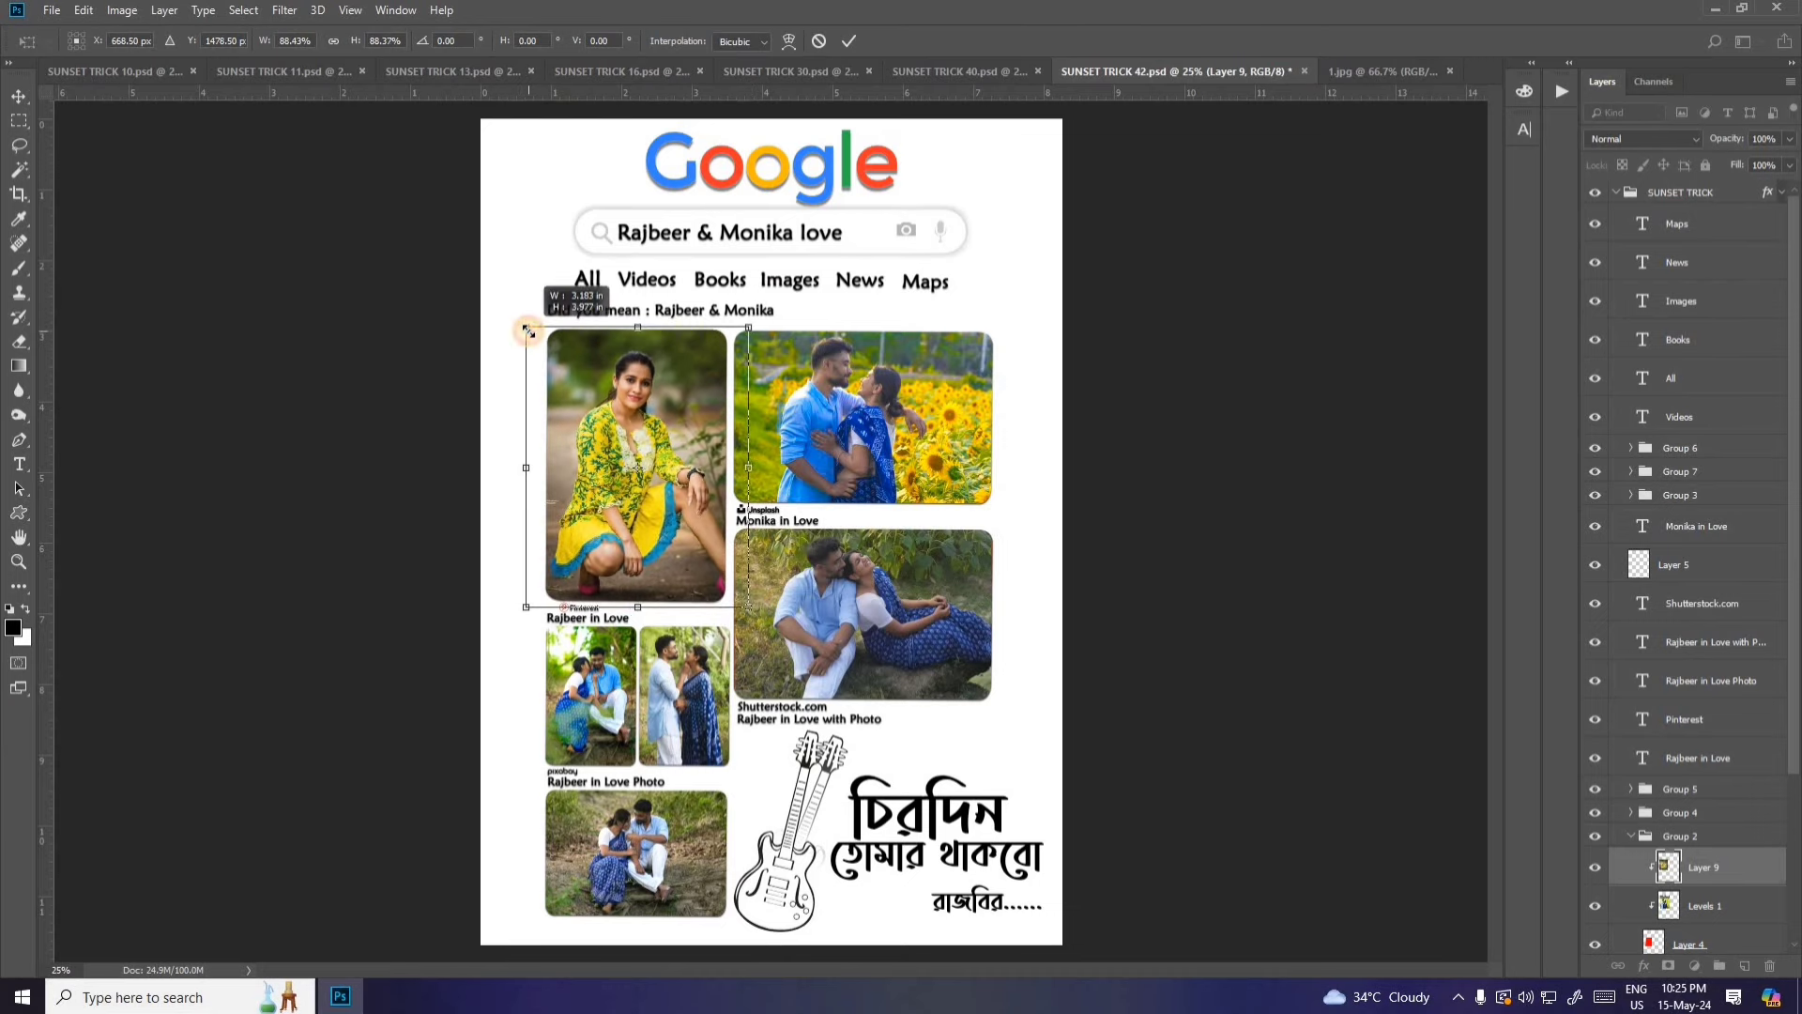
key("Return")
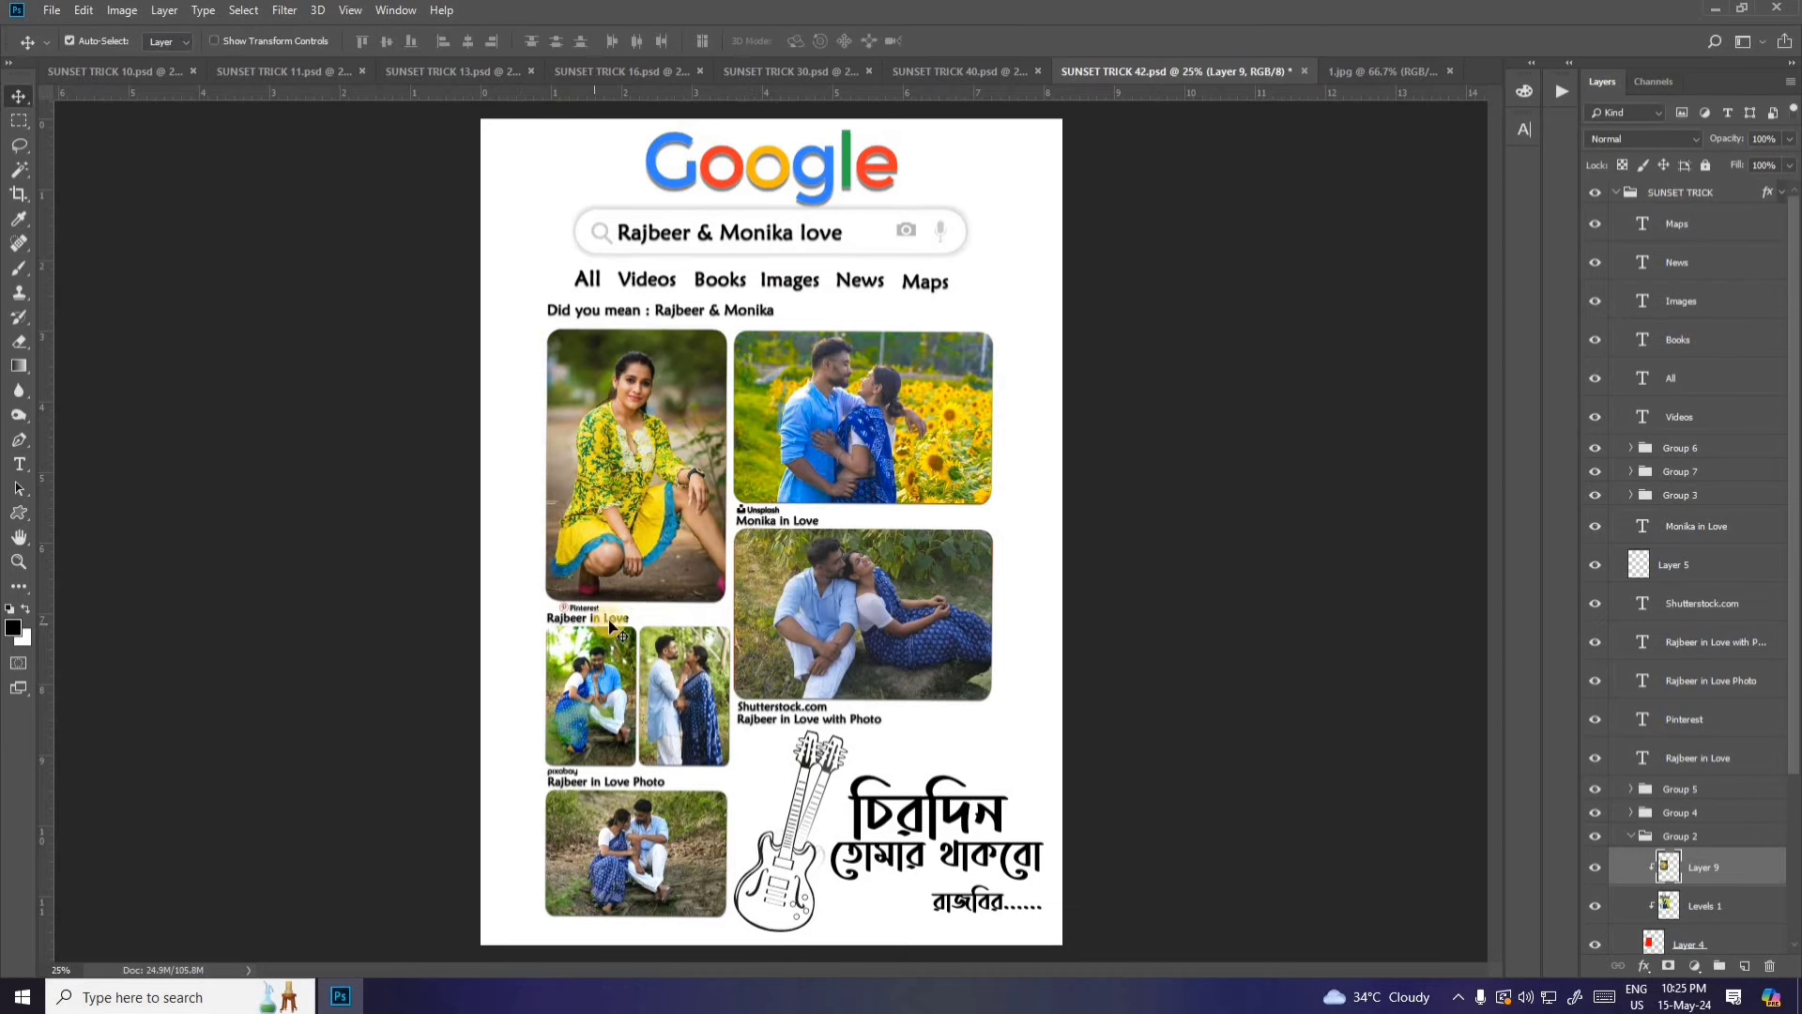
scroll(611, 627, "up", 5)
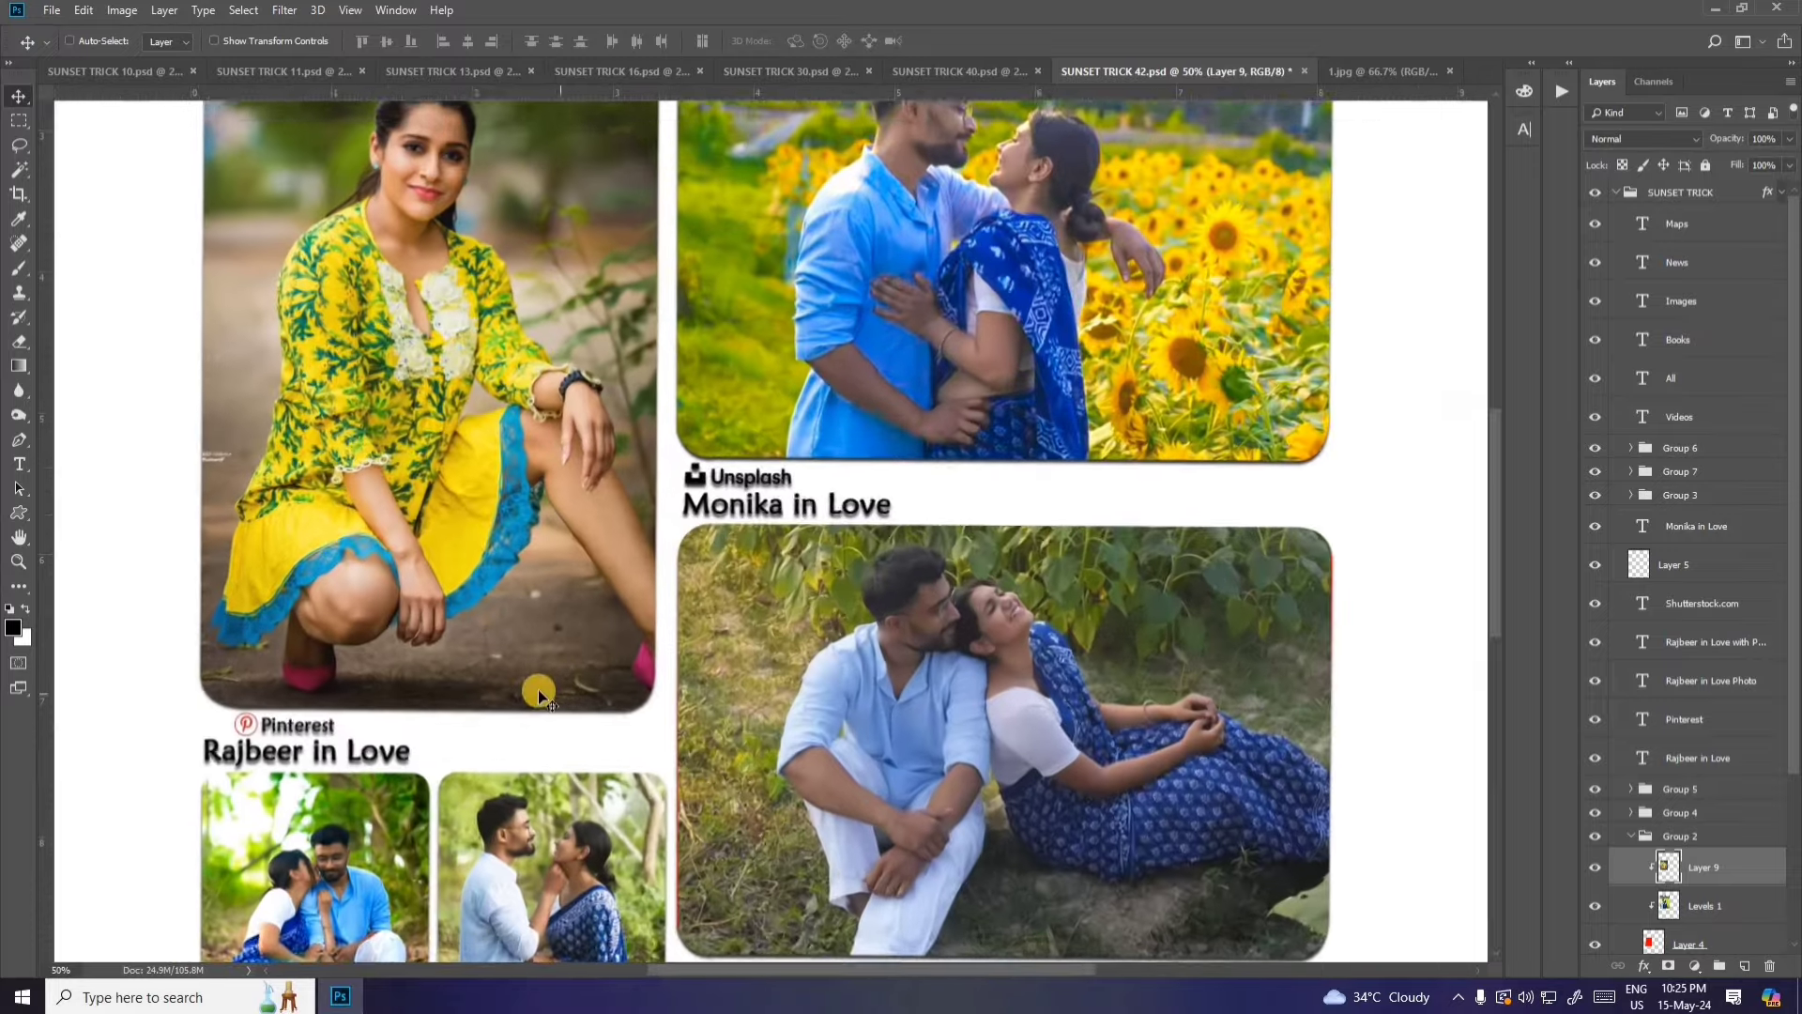
scroll(478, 645, "up", 1)
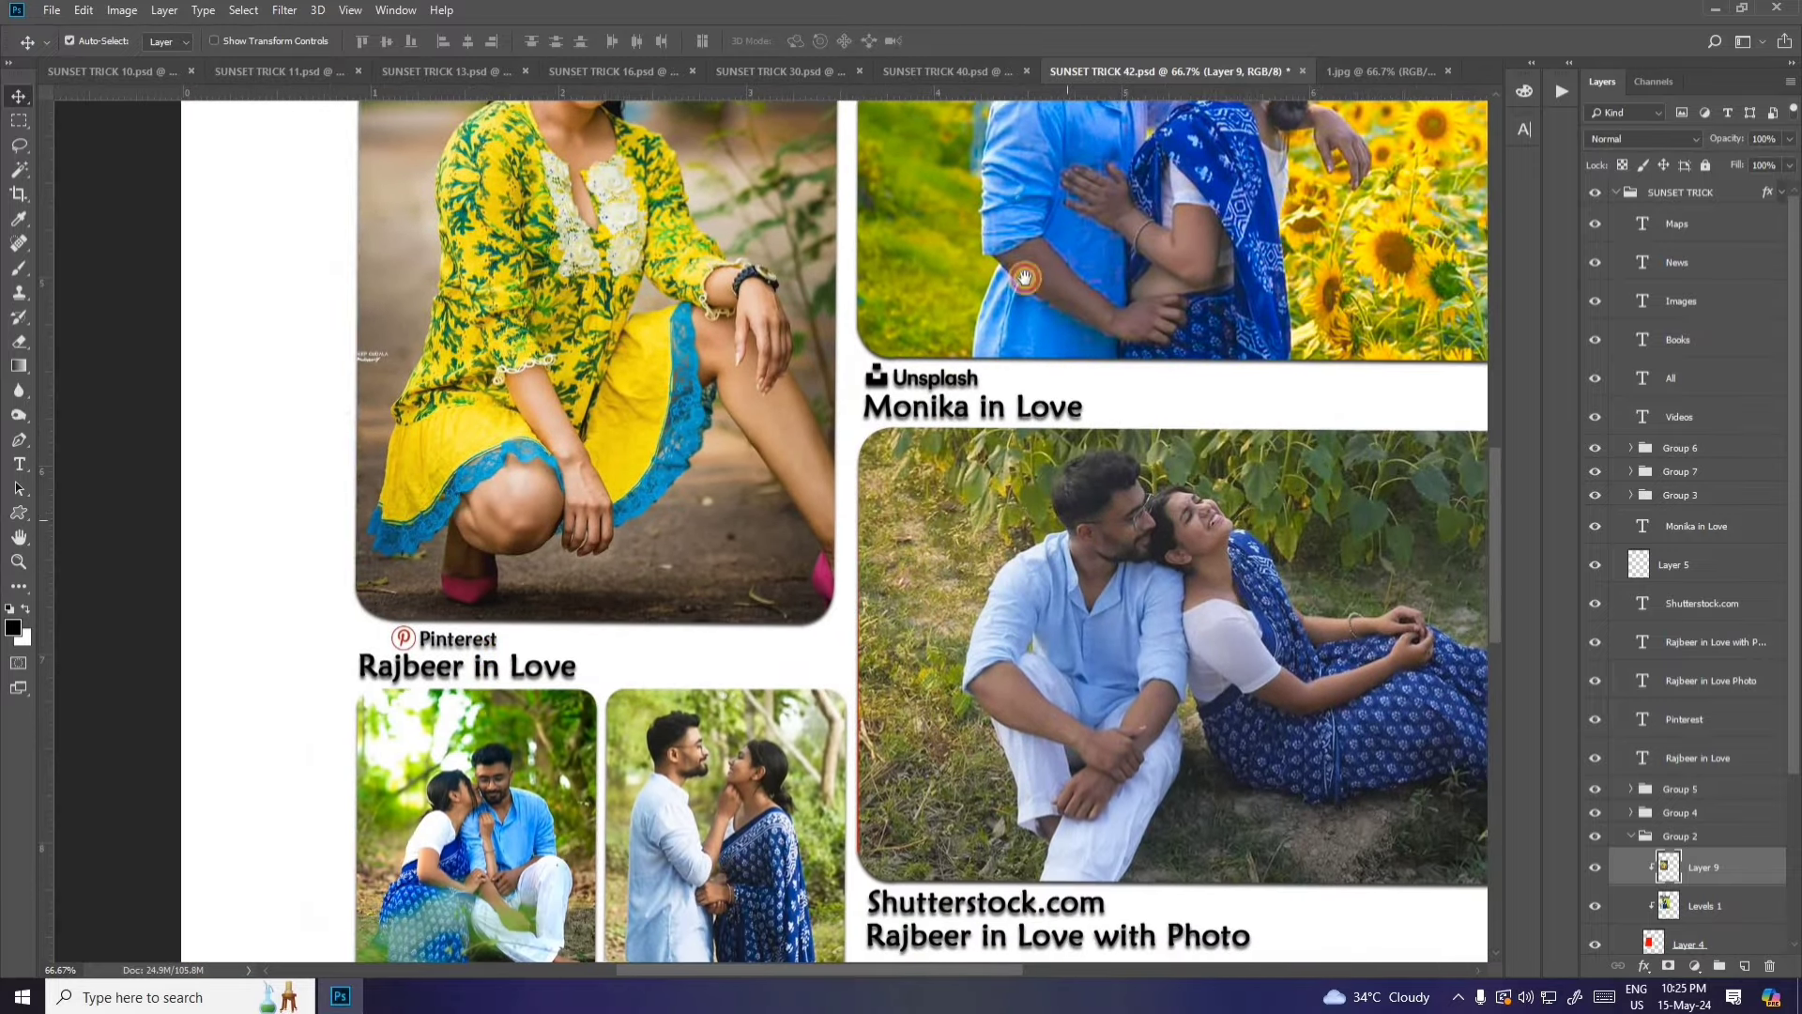
scroll(826, 643, "down", 3)
scroll(742, 637, "down", 2)
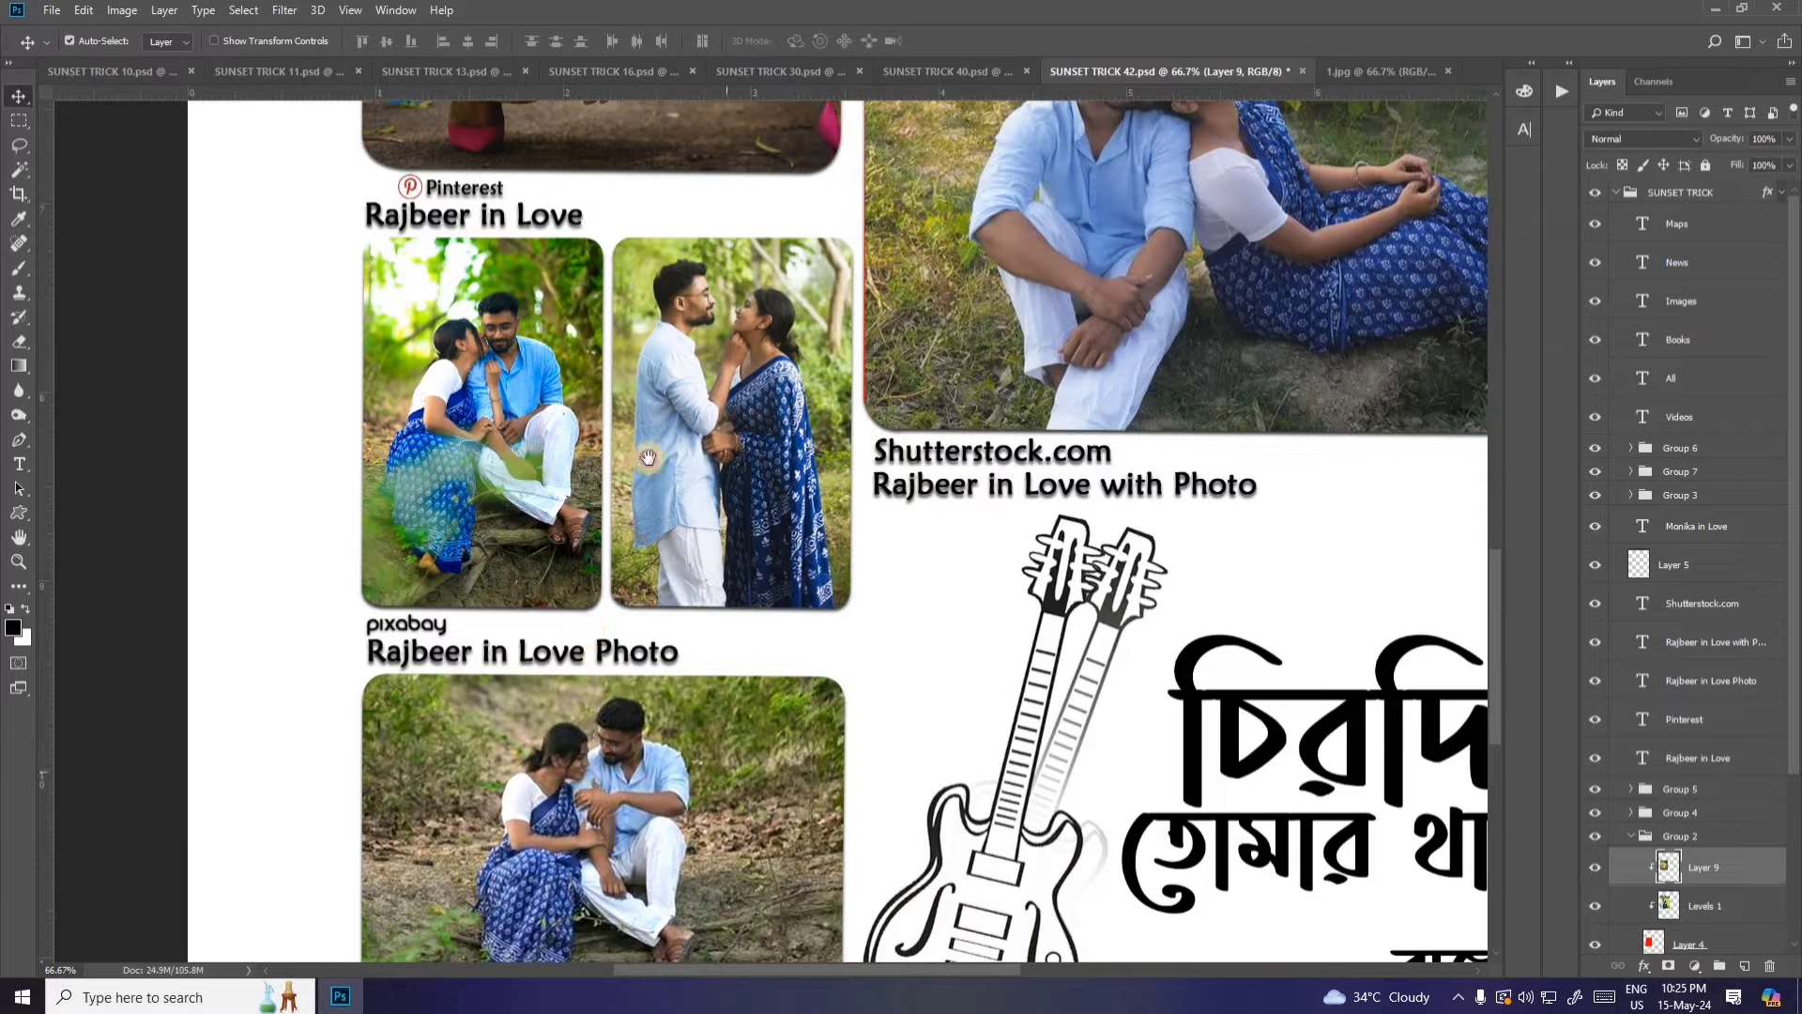
scroll(736, 765, "down", 4)
scroll(770, 845, "up", 5)
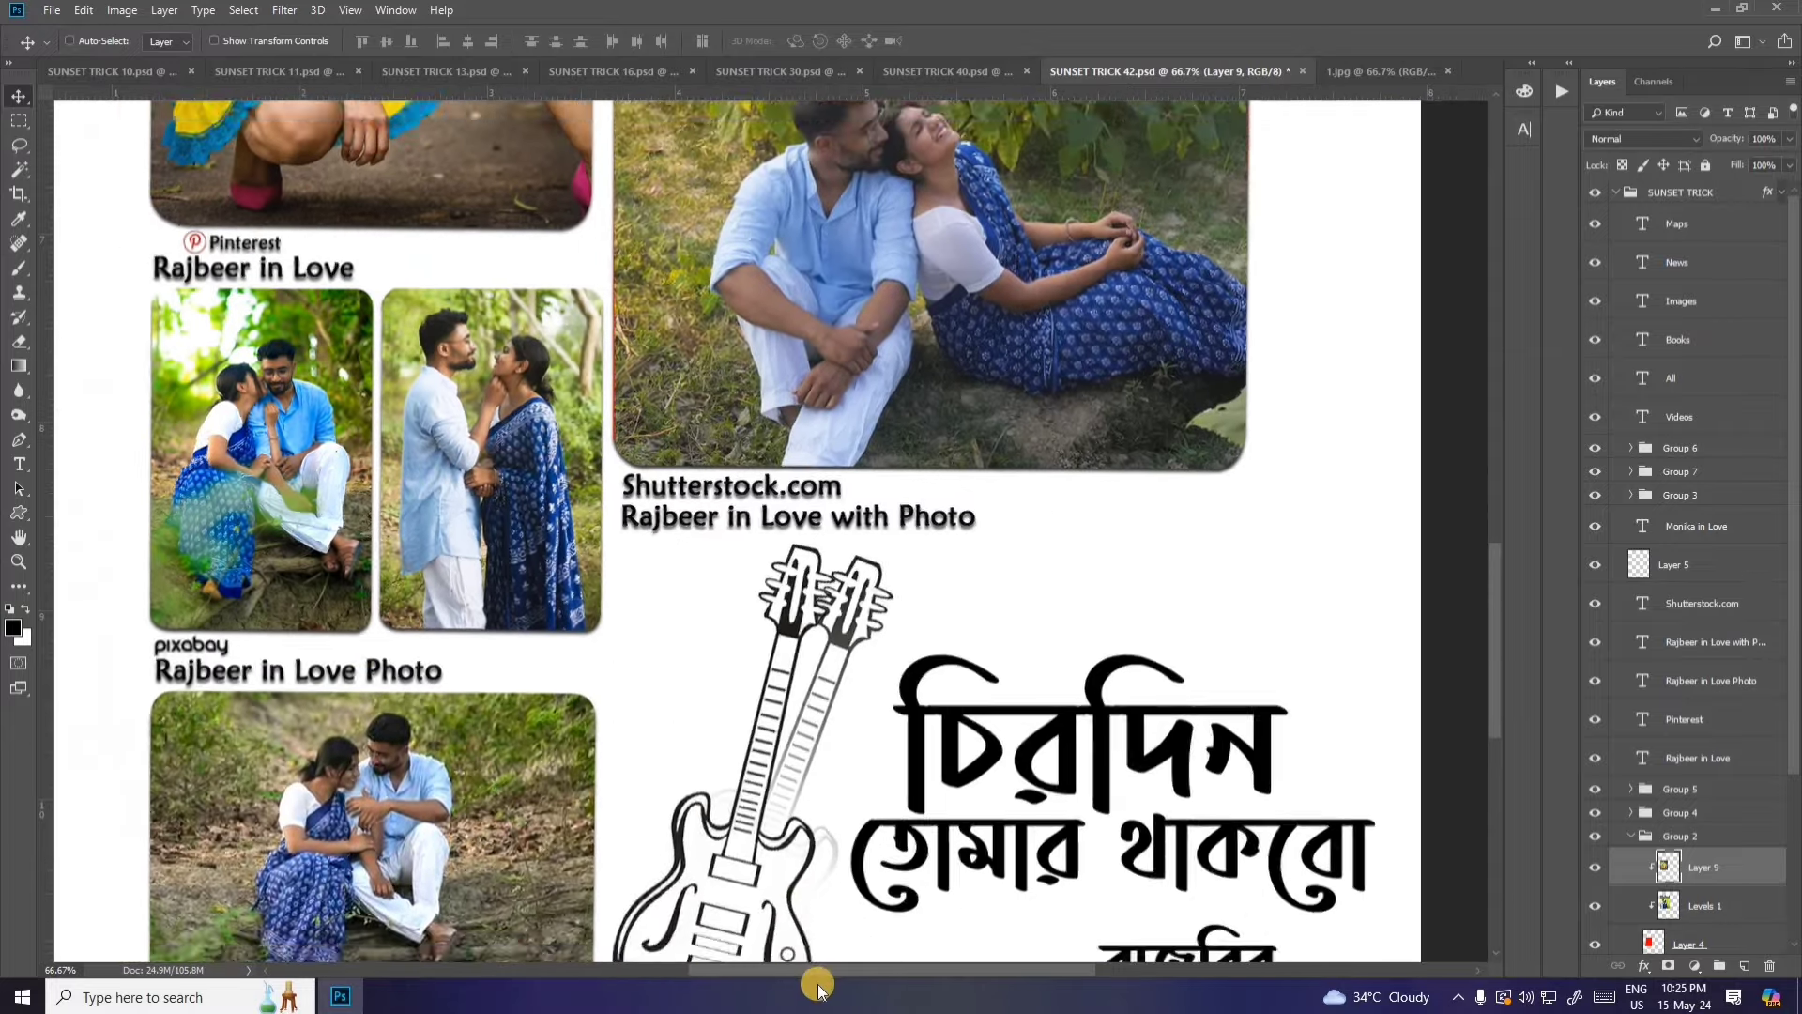
scroll(924, 873, "down", 3)
scroll(925, 873, "up", 1)
scroll(924, 872, "down", 1)
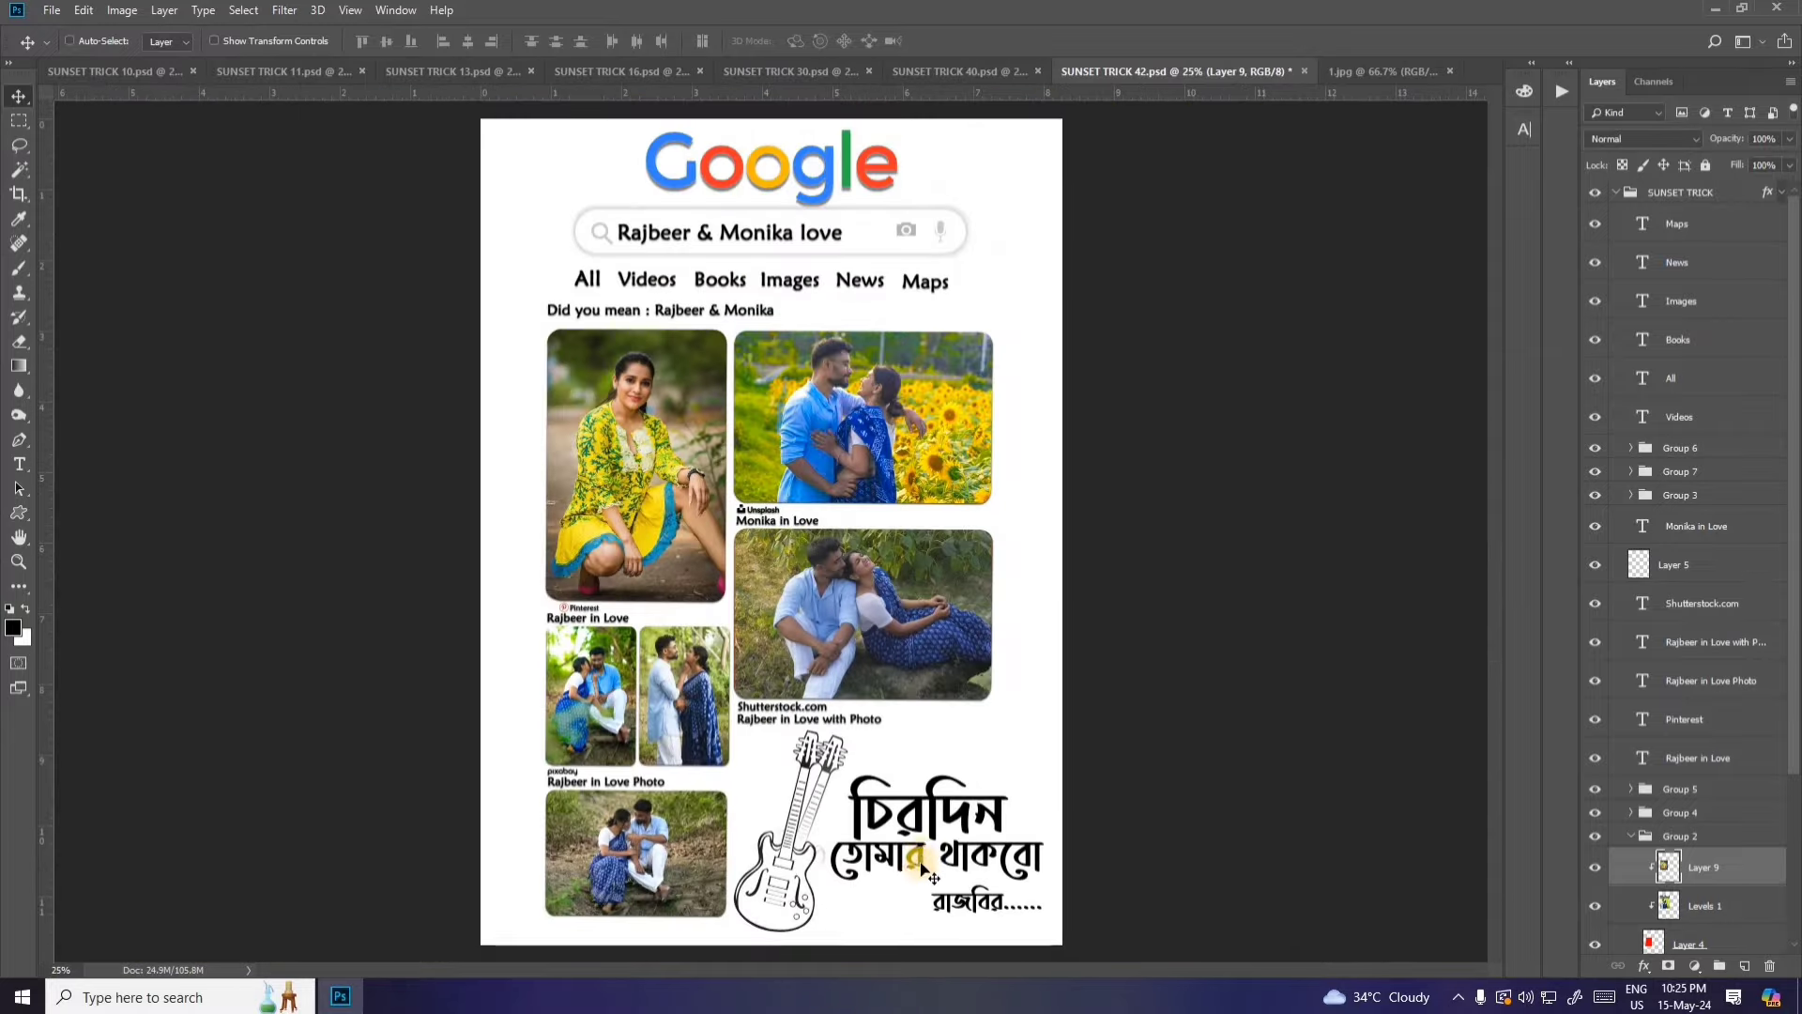
Step: Enter and commit text editing on the চিরদিন and All text layers
left_click(952, 816, "ctrl")
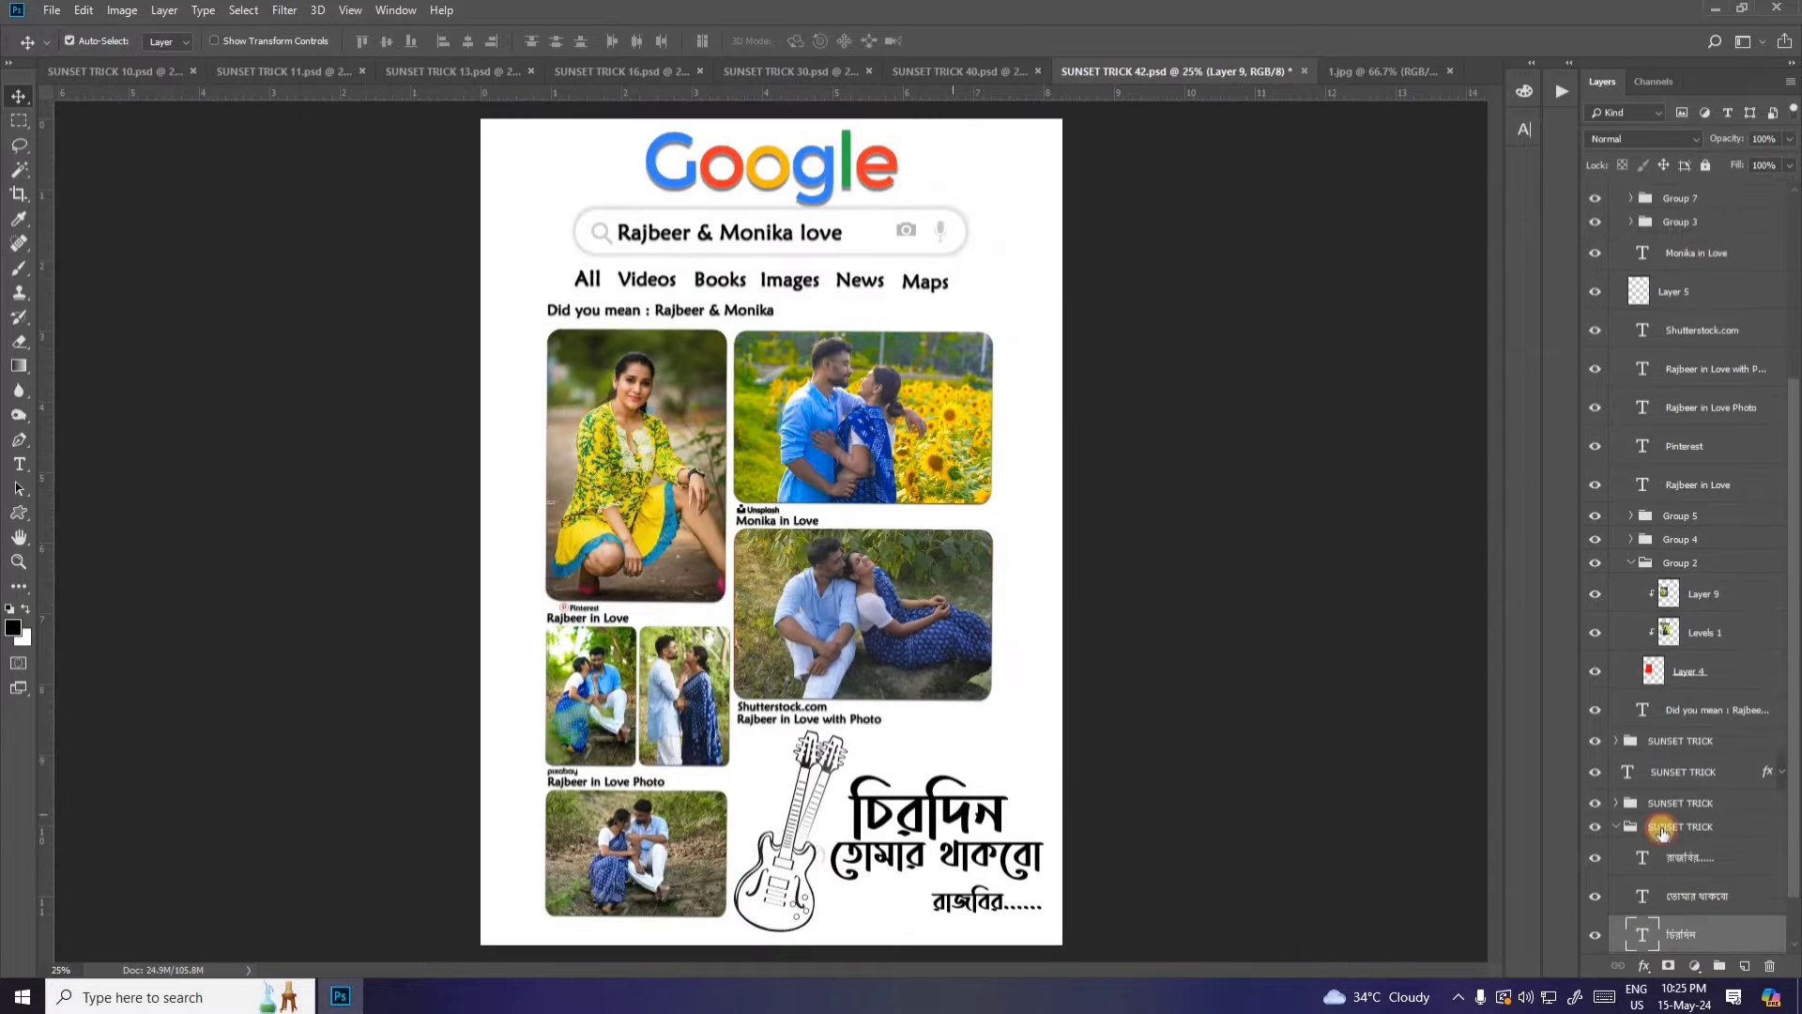
double_click(1650, 933)
left_click(967, 819)
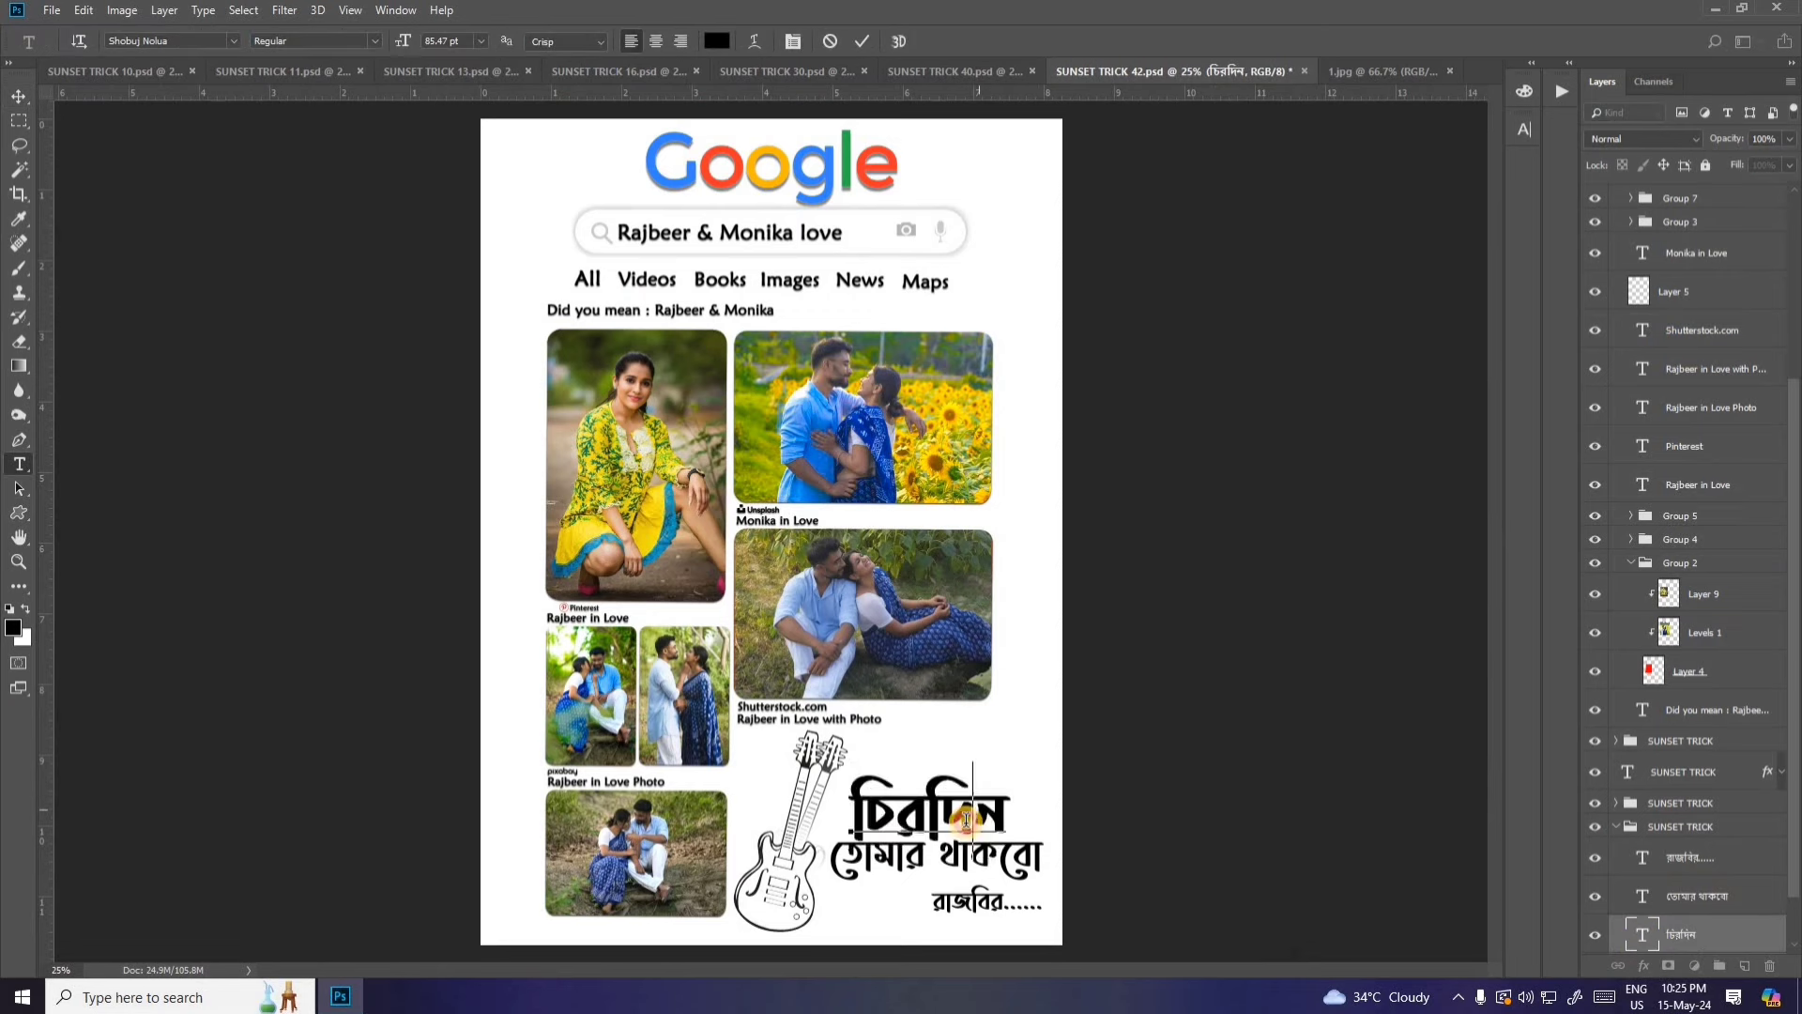
left_click(20, 101)
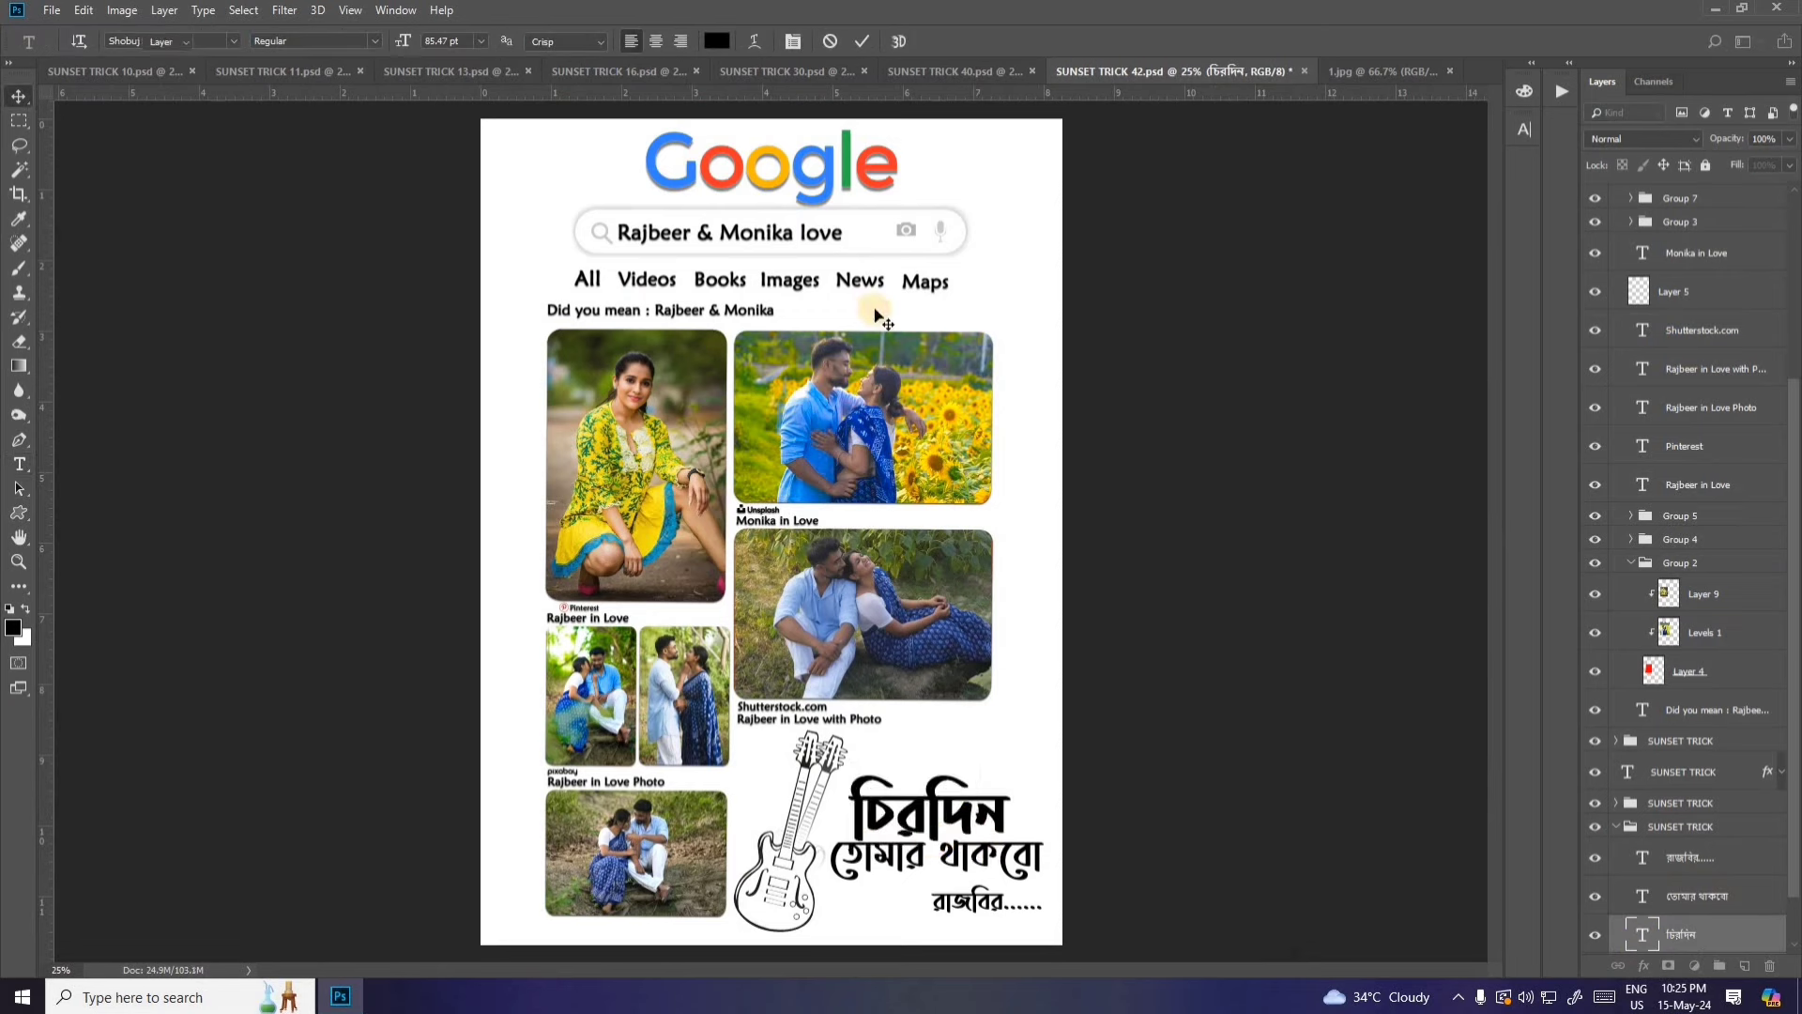
left_click(589, 281)
left_click(1629, 199)
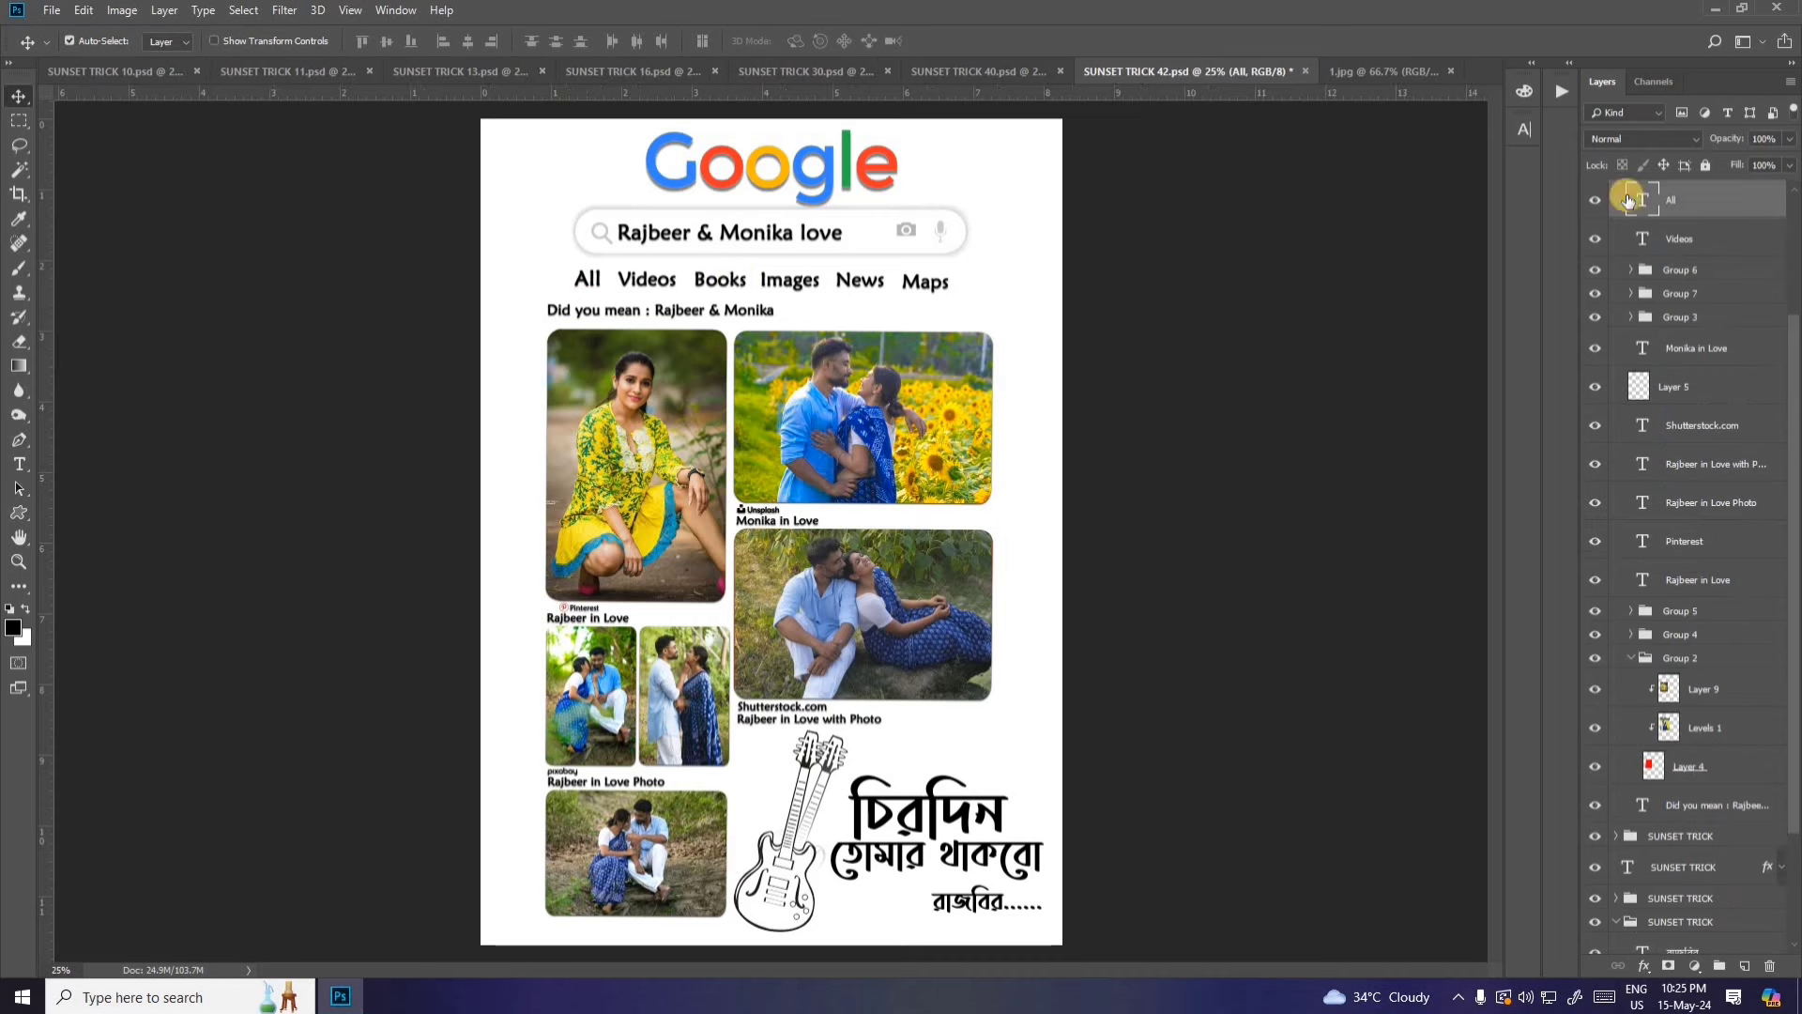
double_click(1642, 200)
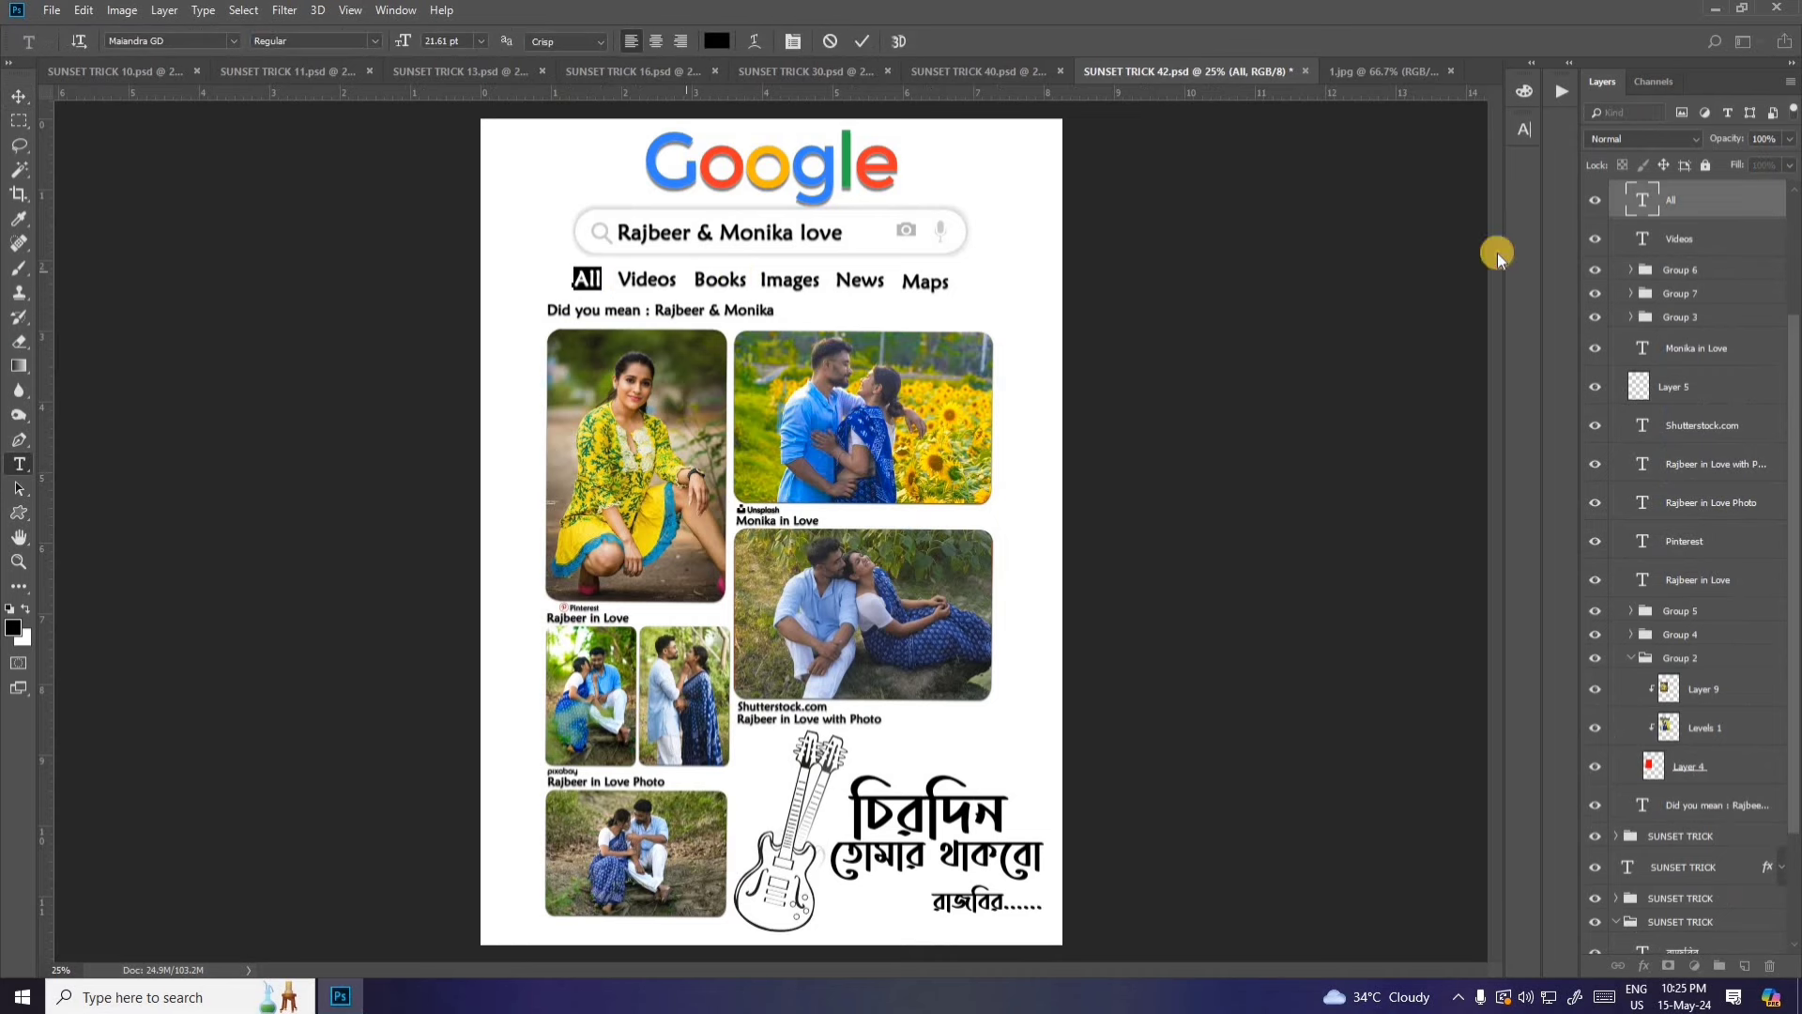
key("Escape")
key("v")
Step: Check the Videos text layer, then close SUNSET TRICK 42 without saving
left_click(644, 279)
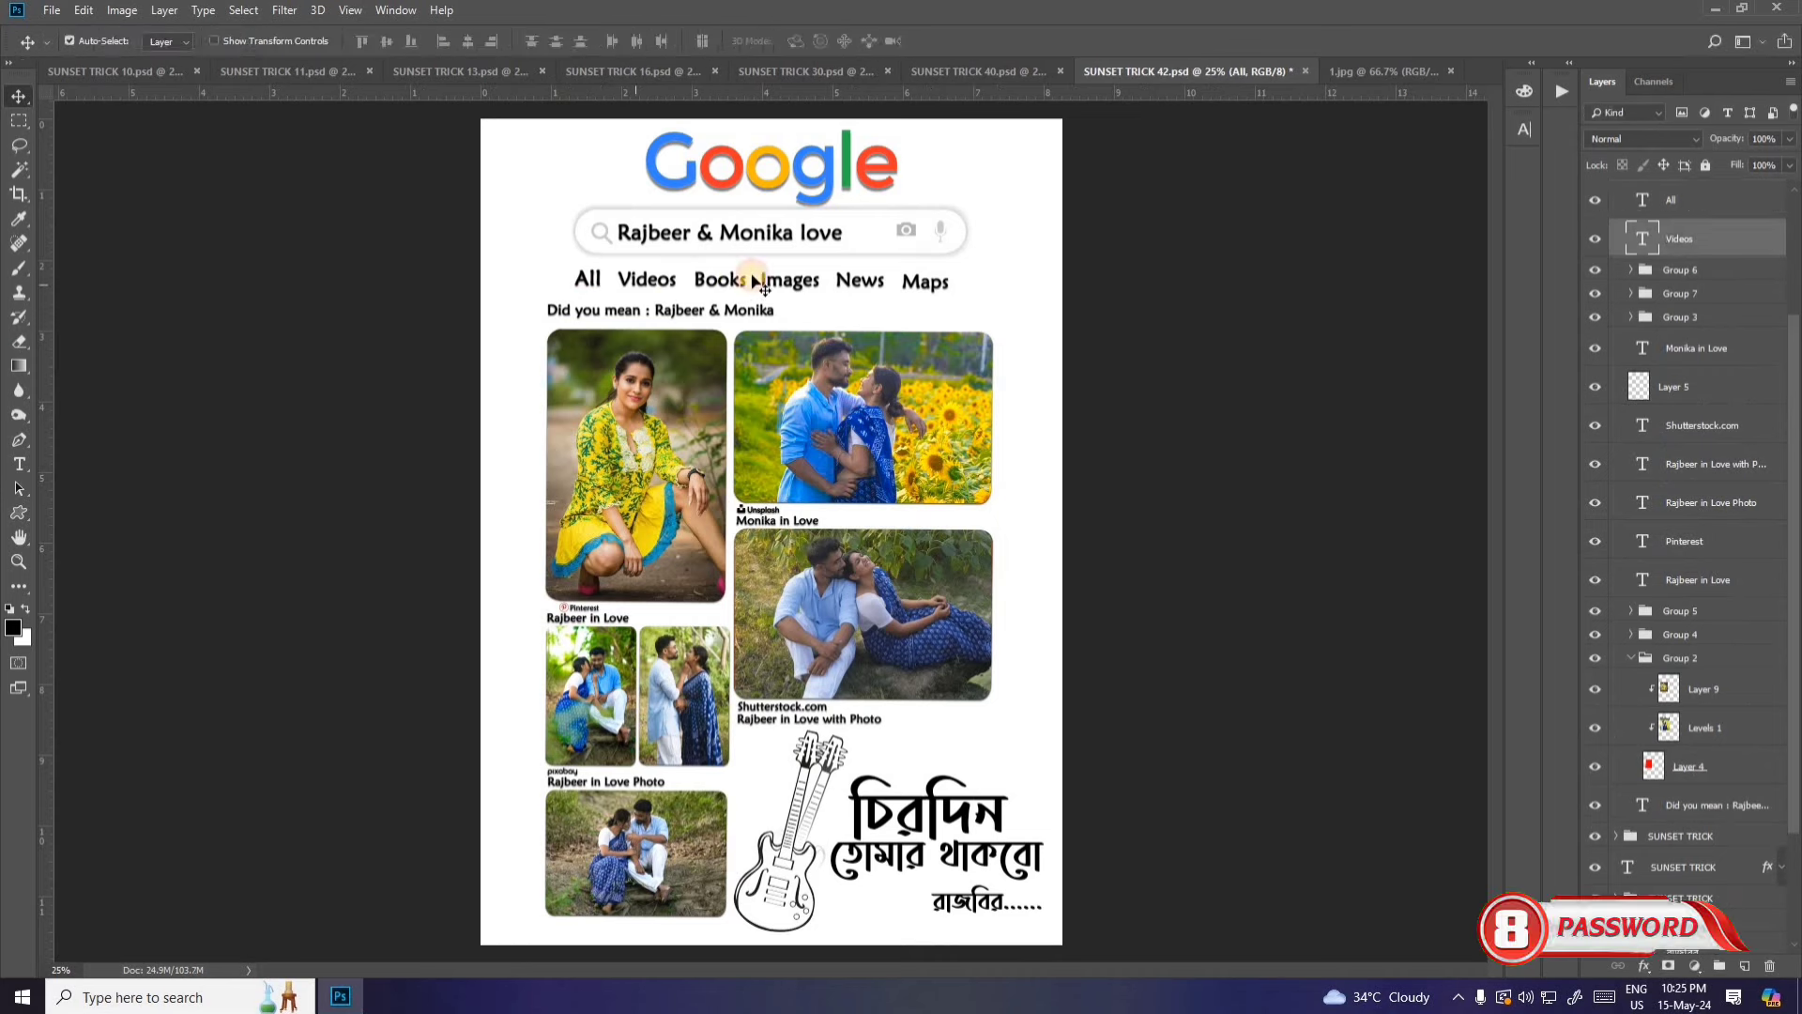
double_click(1644, 242)
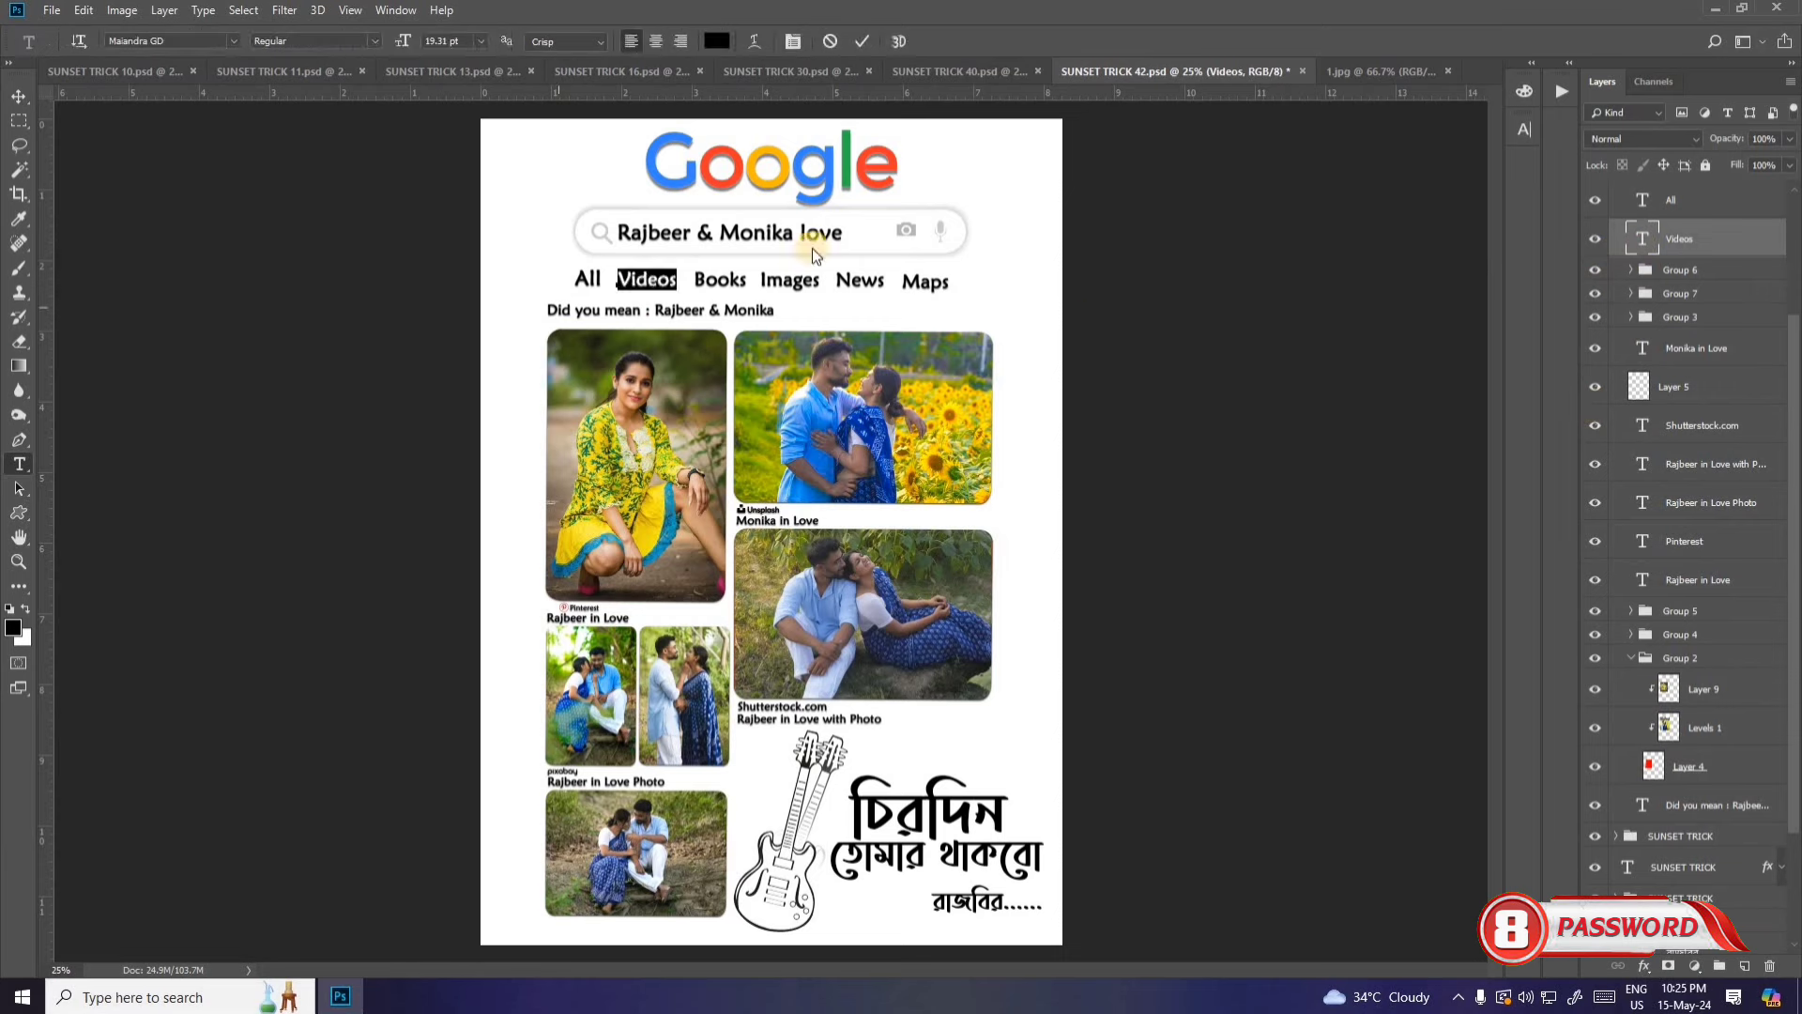
key("Escape")
key("v")
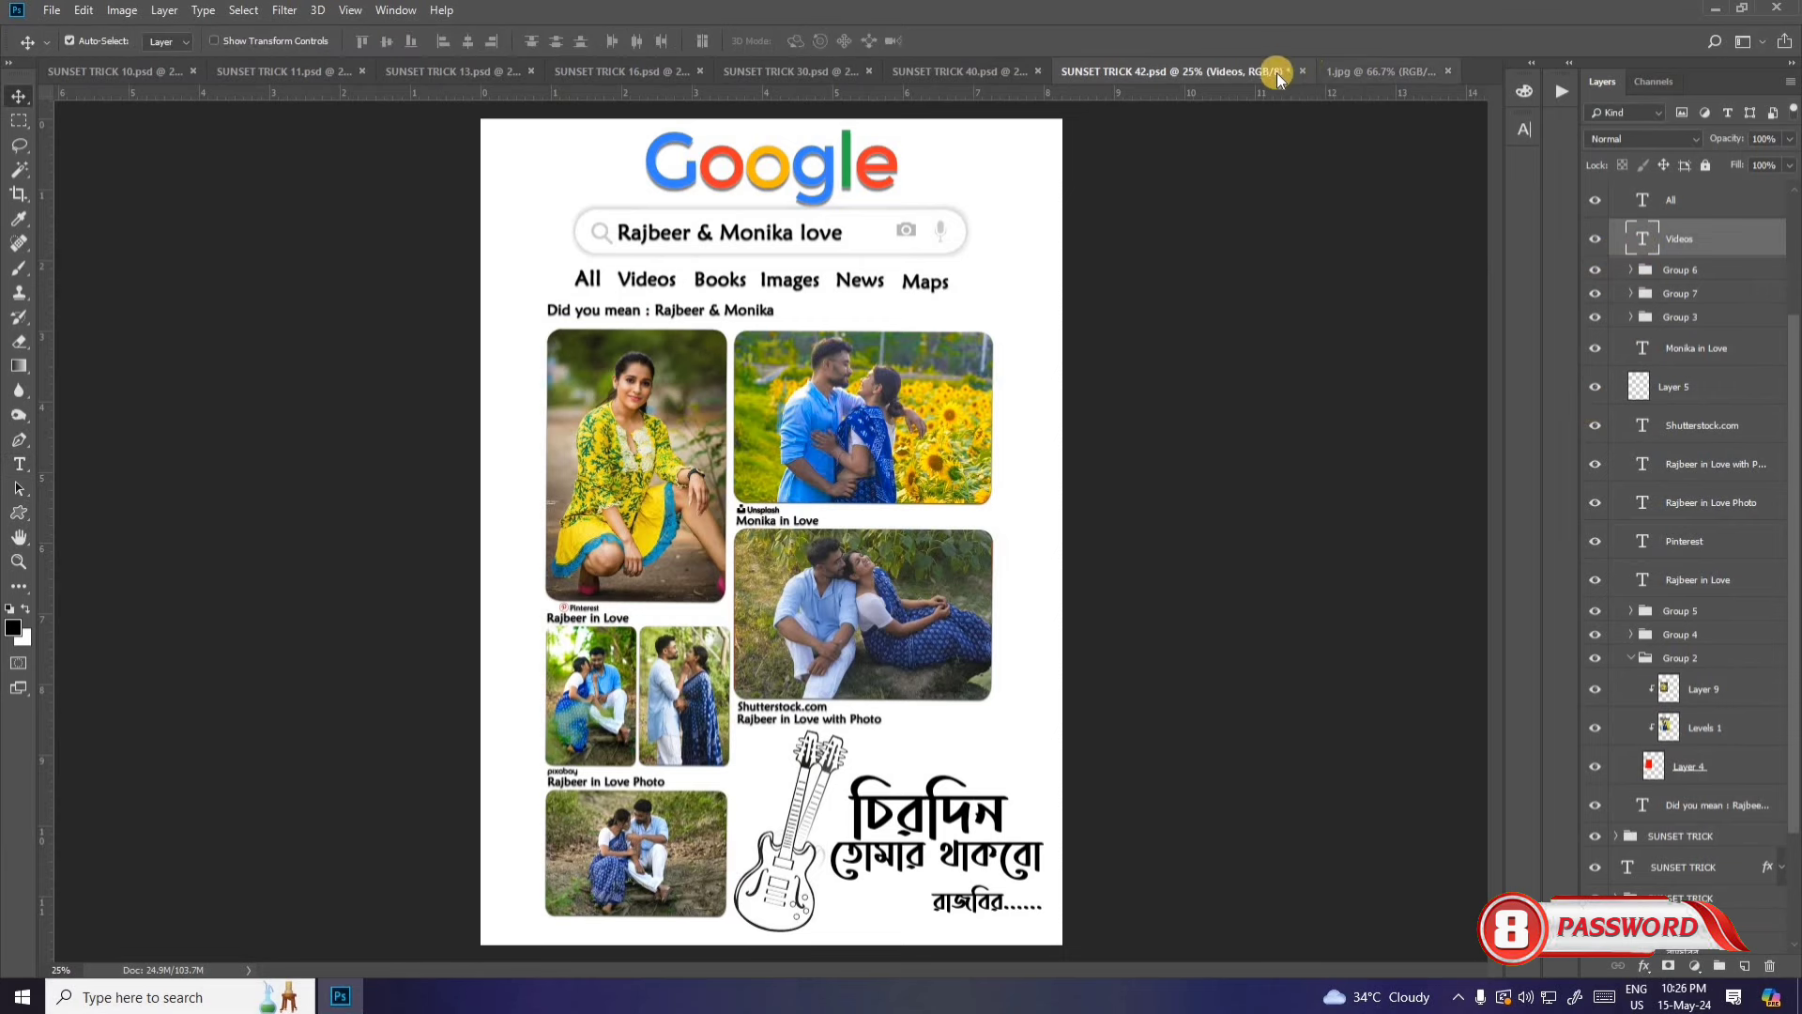
left_click(1301, 71)
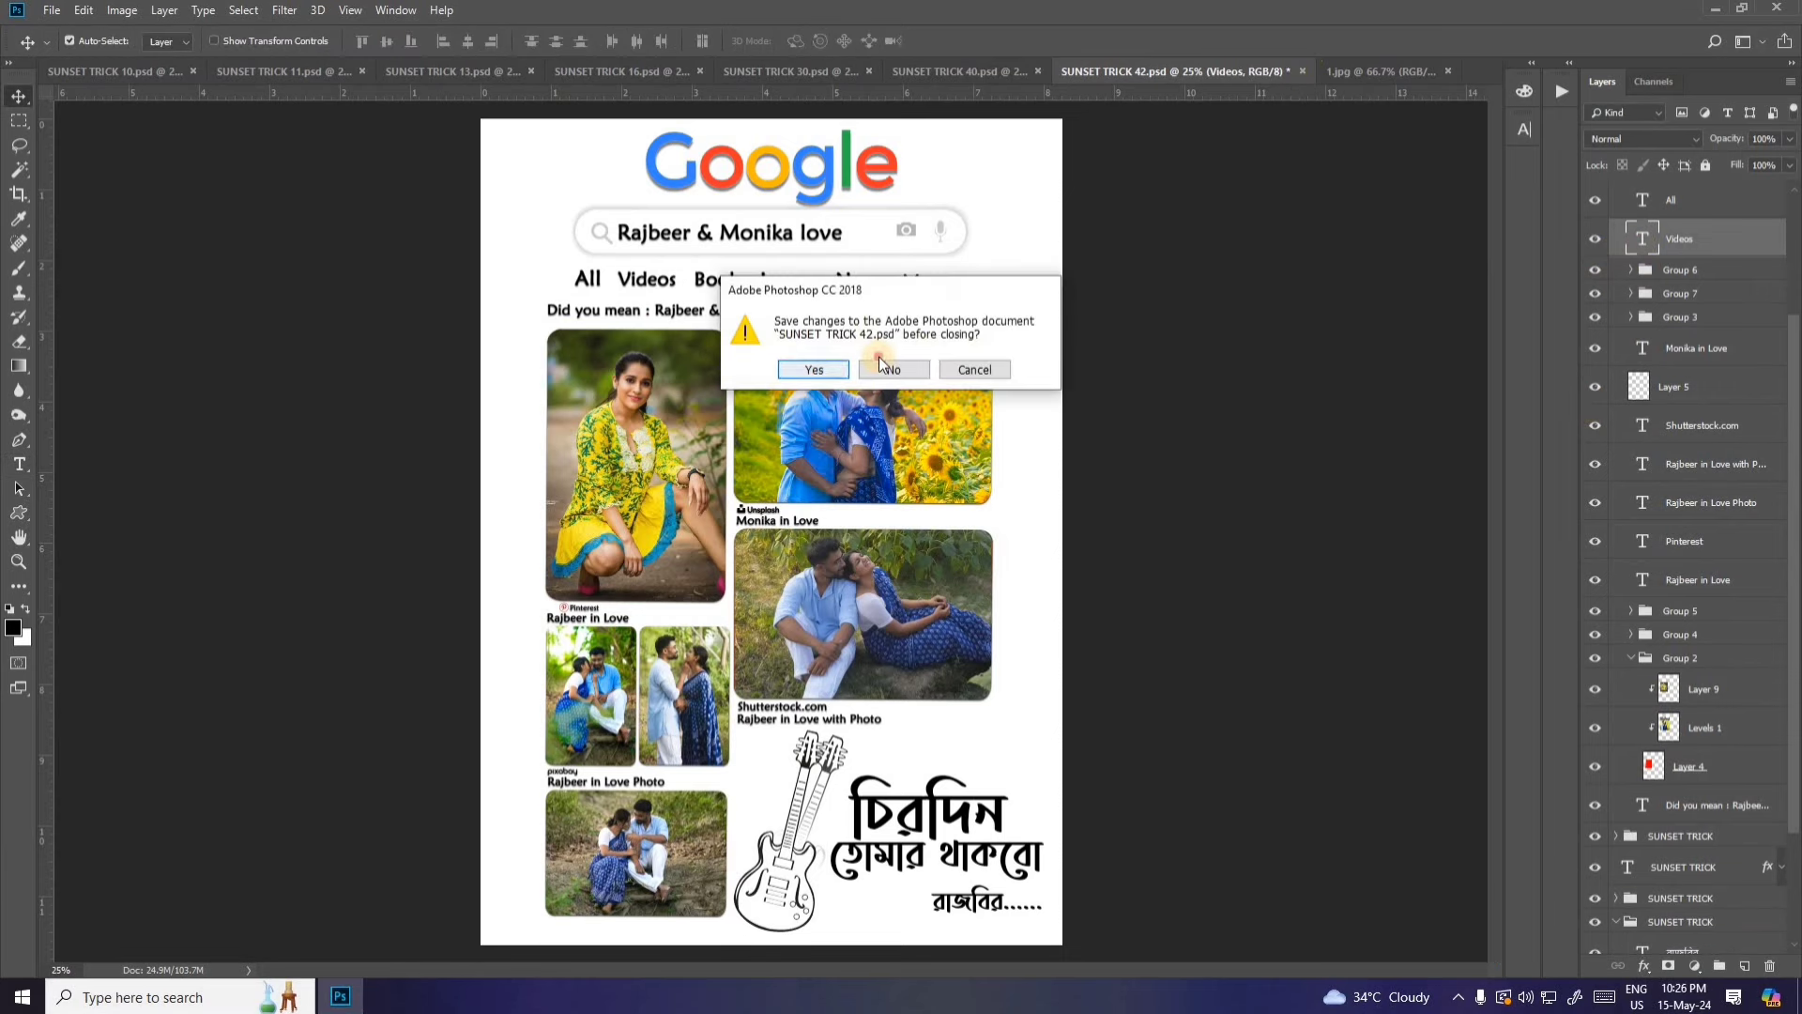
left_click(888, 369)
Step: Drag the yellow-dress 1.jpg into SUNSET TRICK 40 and clip Layer 18 to the profile circle
left_click(1179, 75)
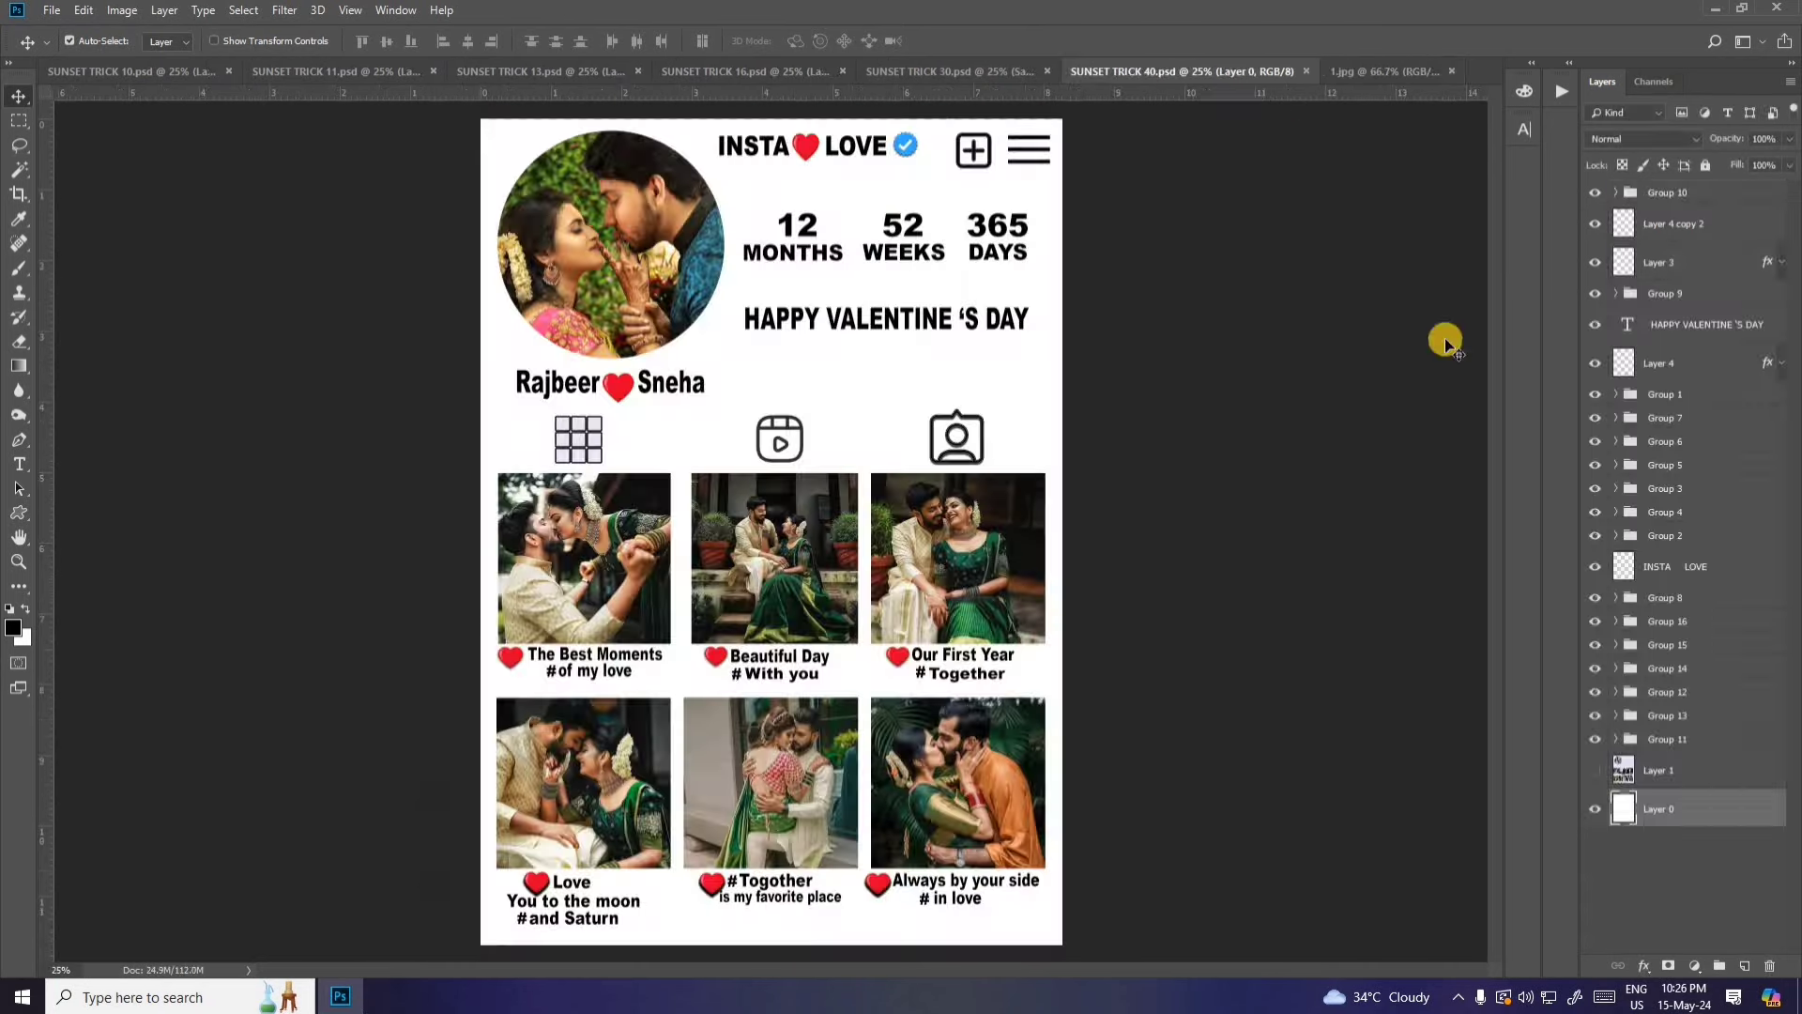
left_click(630, 265)
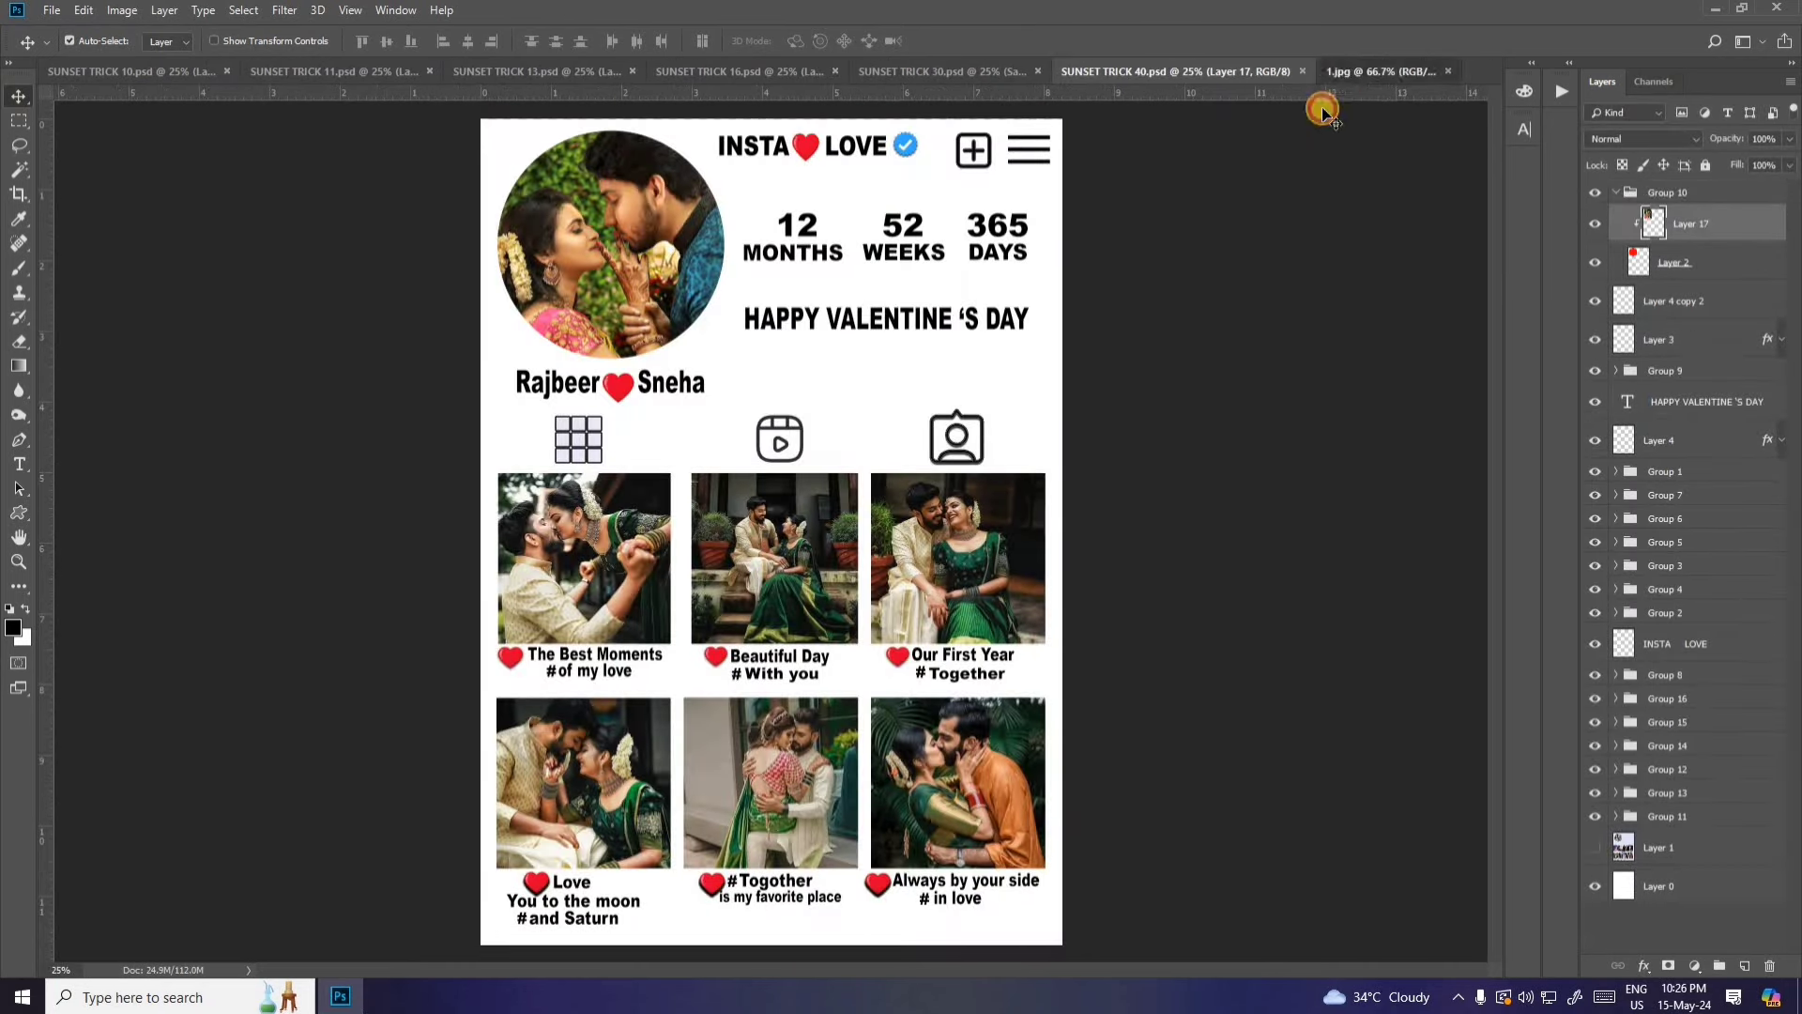
left_click(1342, 72)
mouse_move(862, 250)
left_mouse_down()
mouse_move(618, 261)
mouse_move(624, 168)
left_mouse_up()
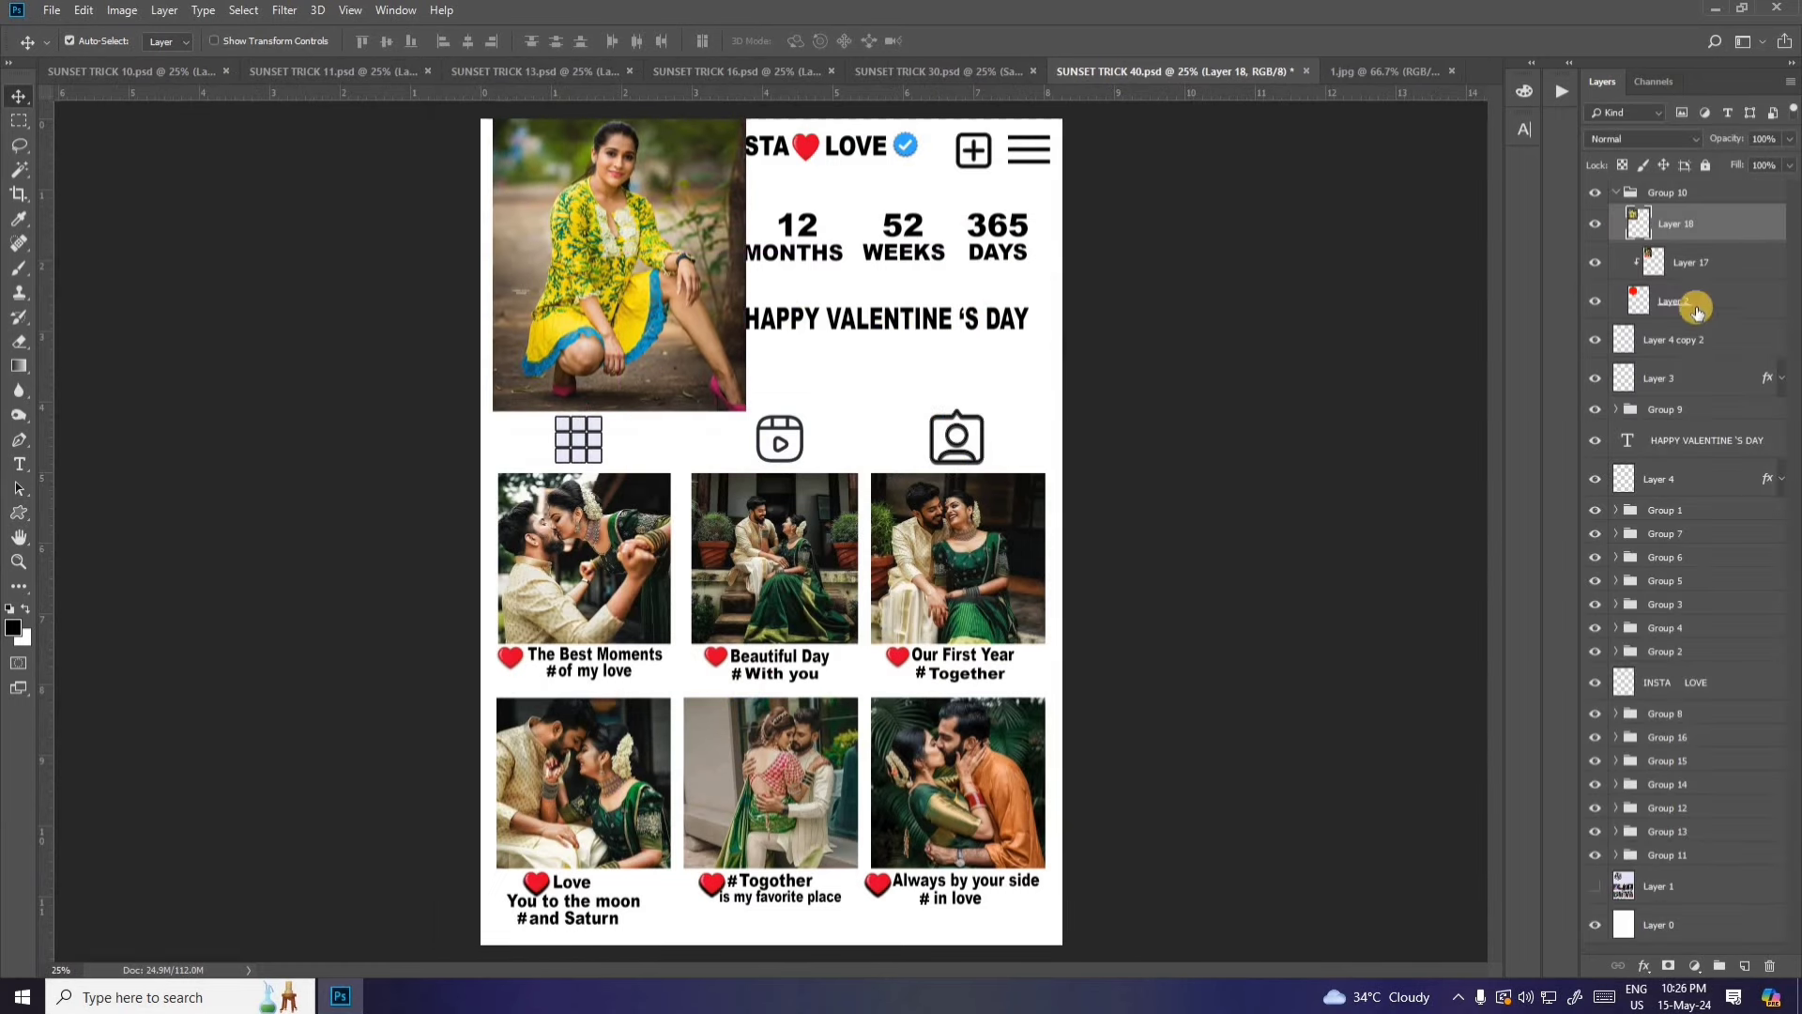
right_click(1713, 231)
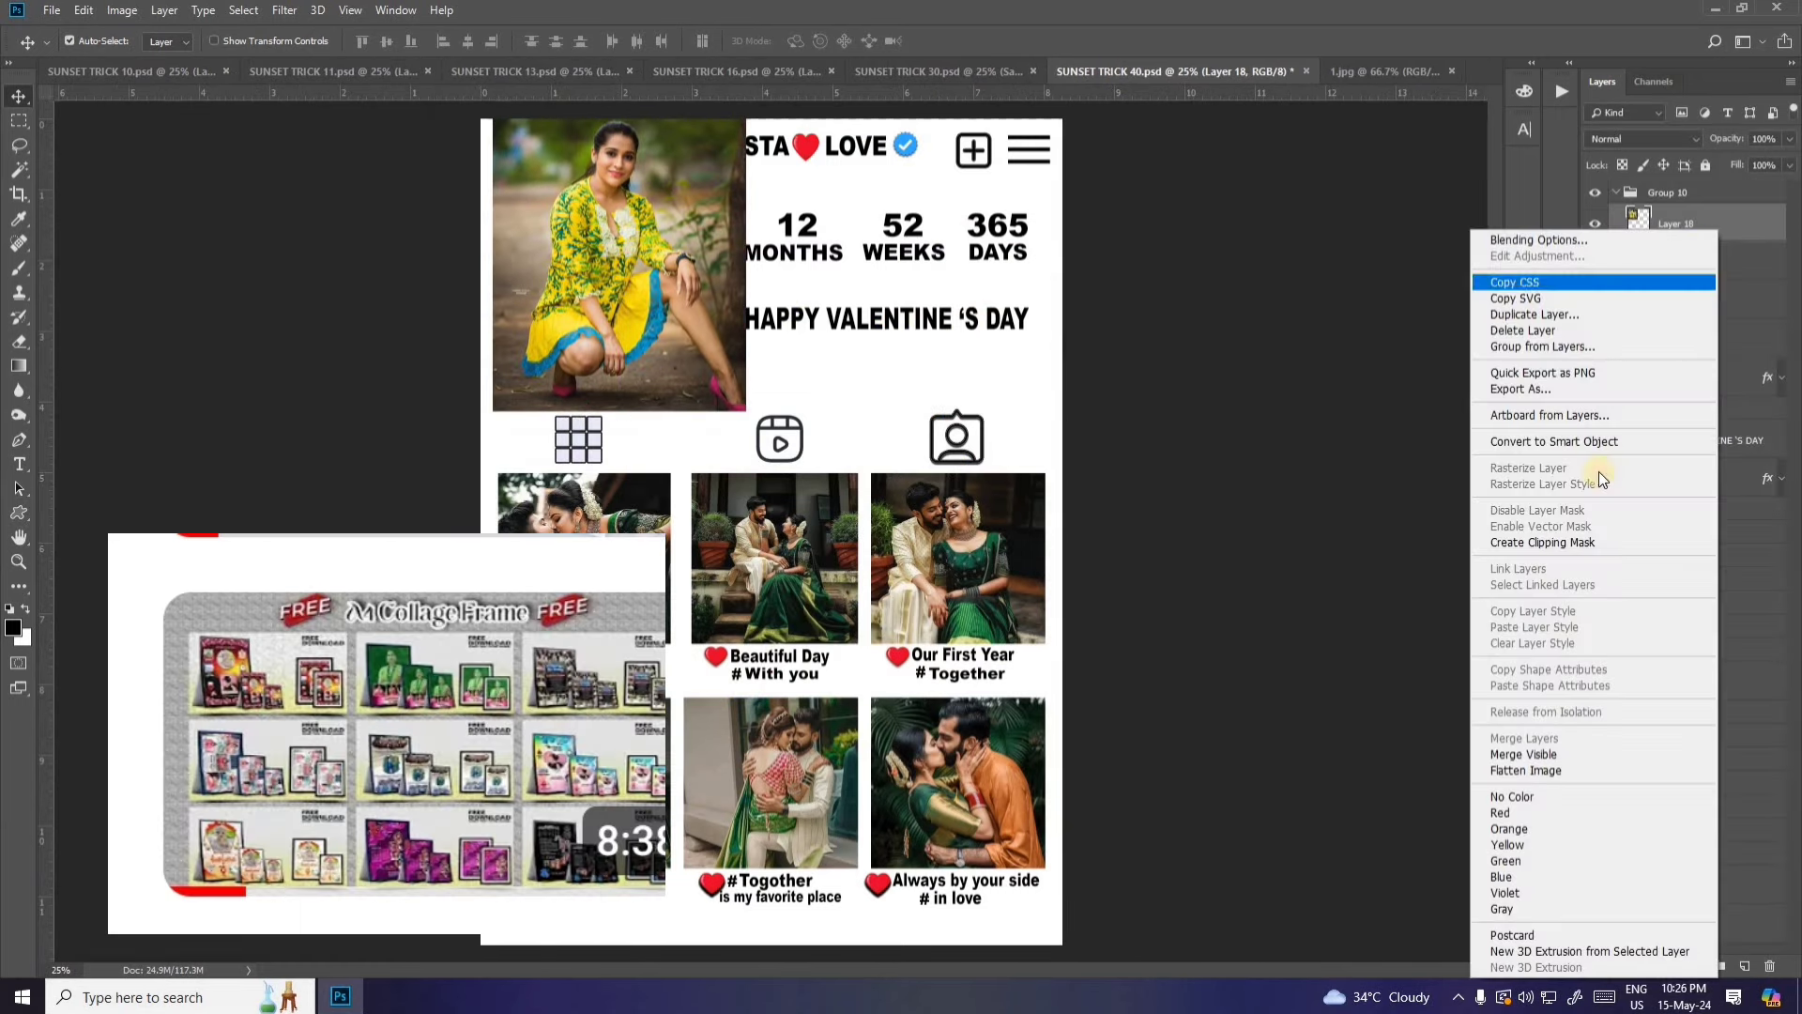
left_click(1588, 537)
Step: Scale the clipped photo to about 90% to fit the circle, then select a grid photo
key("ctrl+t")
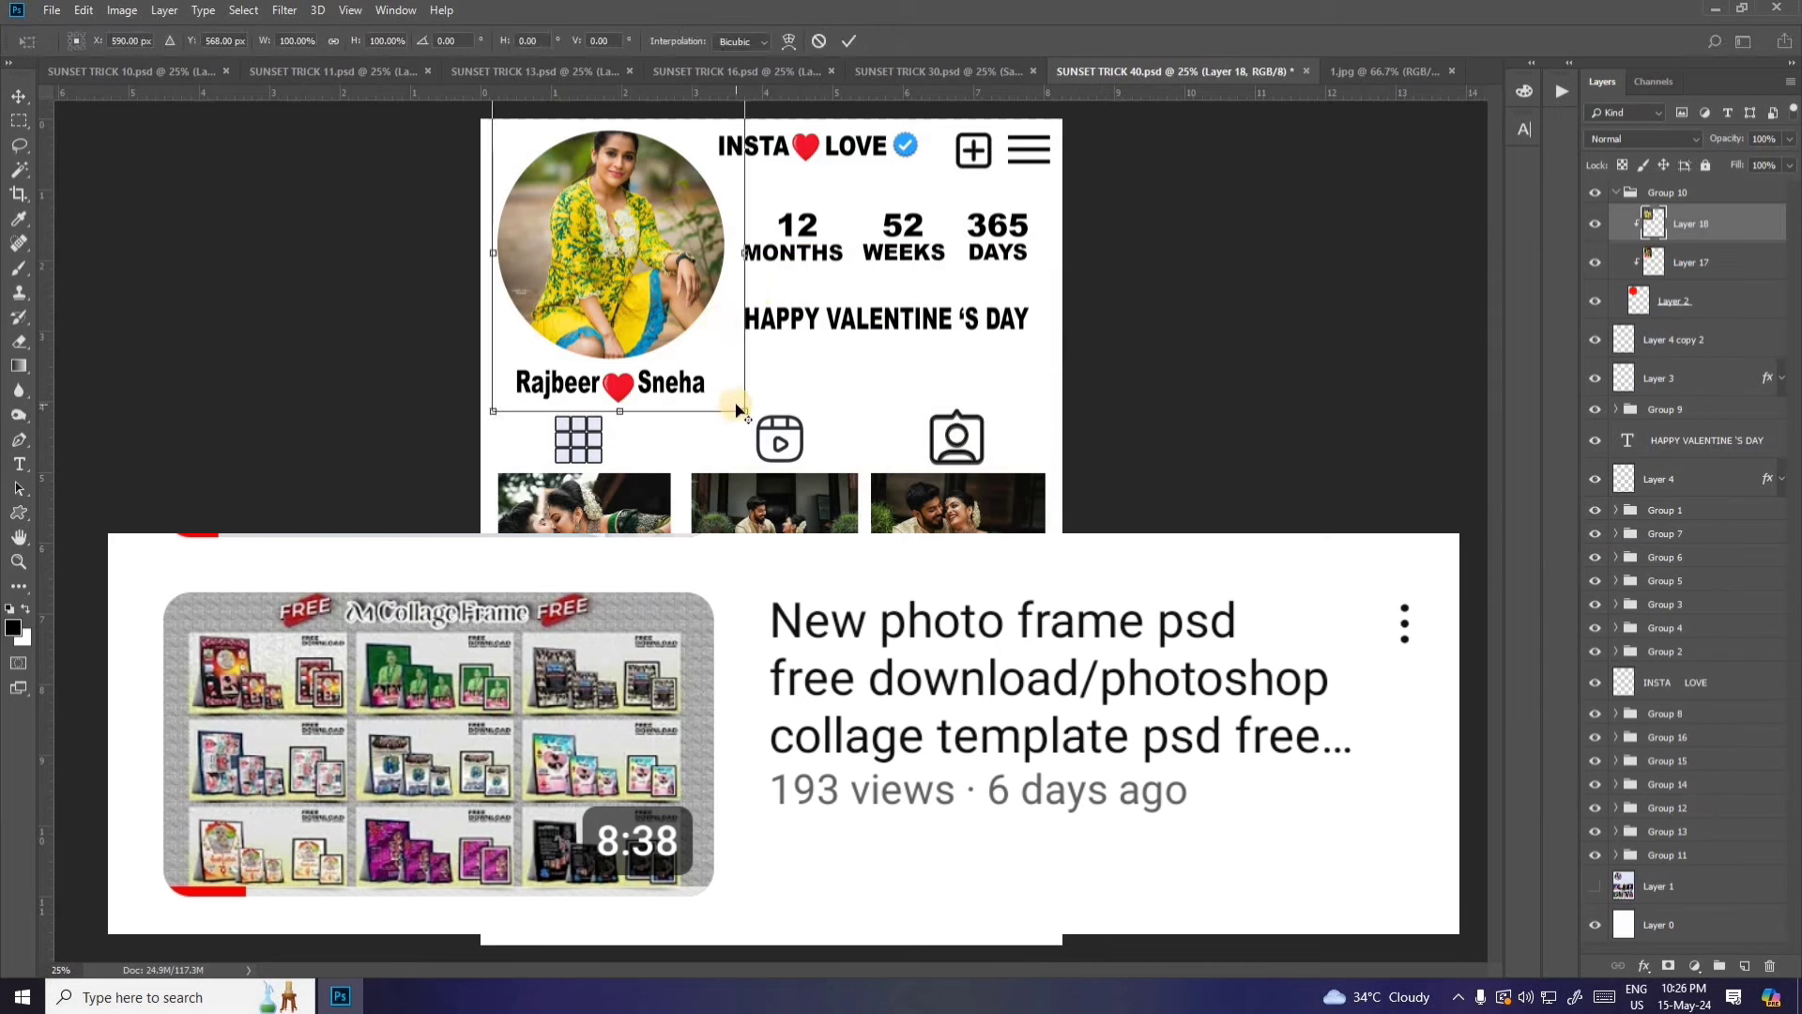
left_click_drag(742, 407, 673, 366)
key("Return")
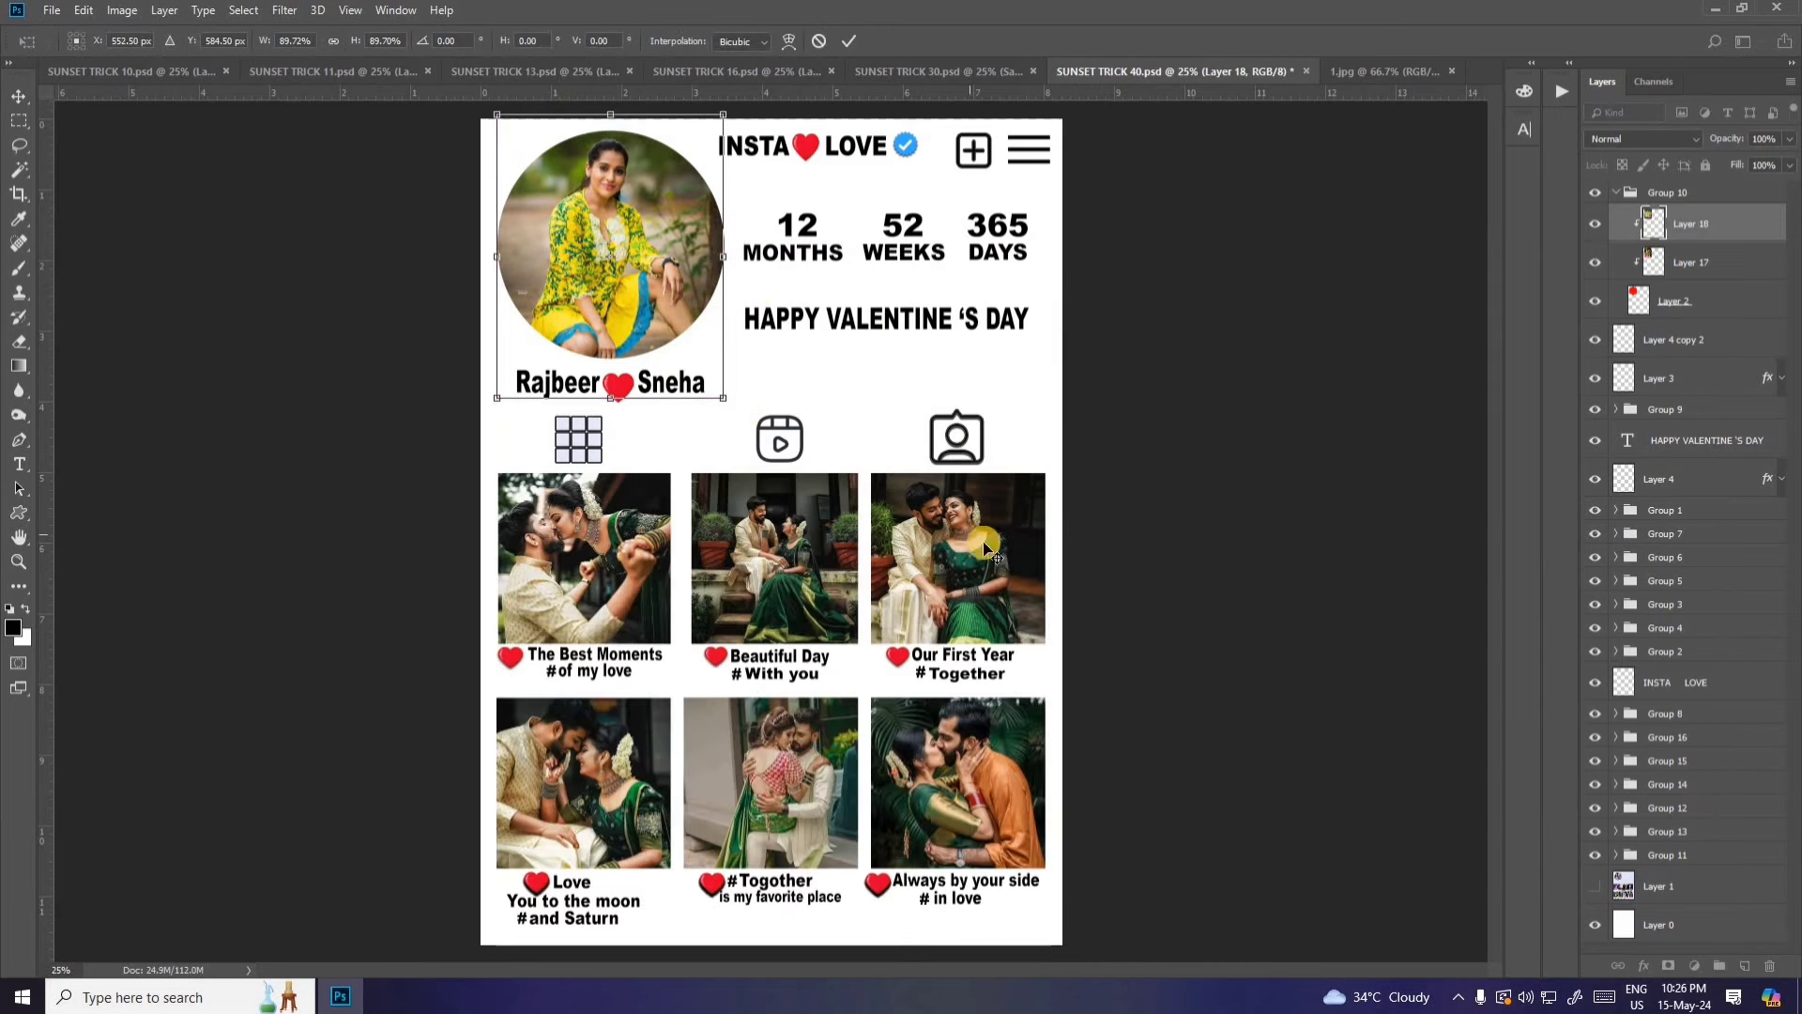
left_click(521, 151)
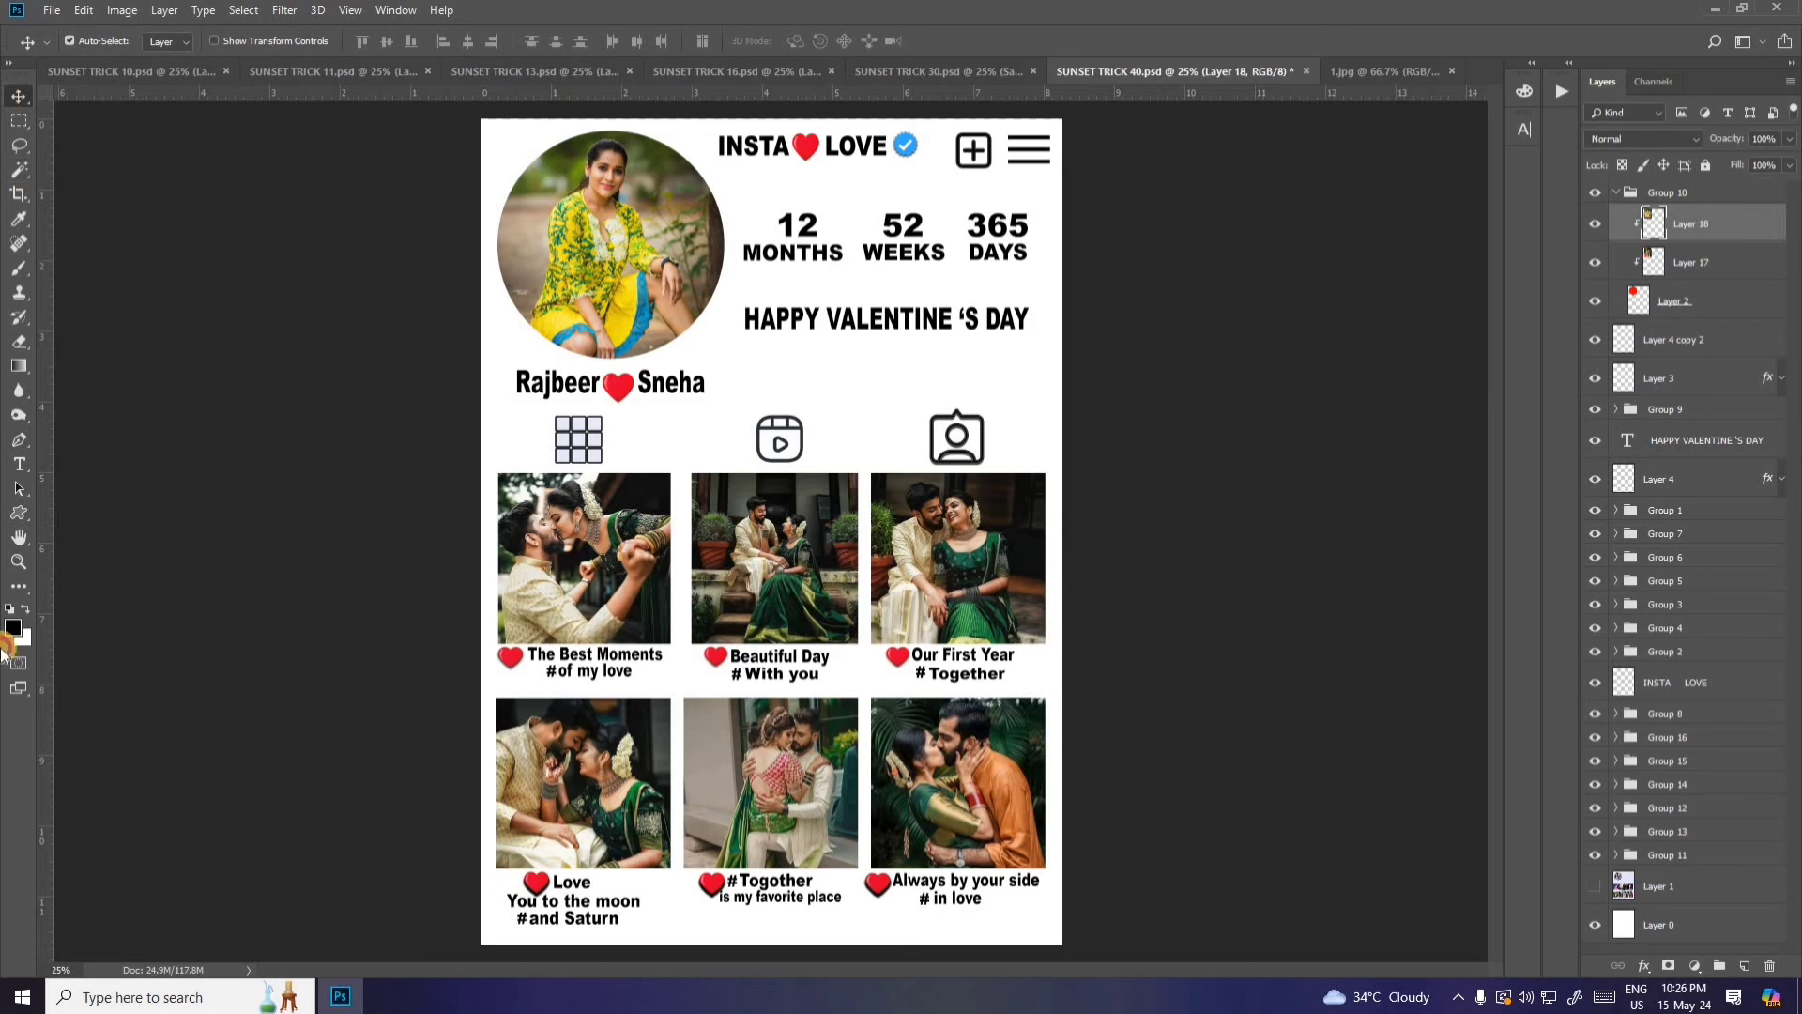
left_click(606, 598)
Step: Inspect the grid photo and HAPPY VALENTINE'S DAY text, and toggle Layer 0's visibility off and on
left_click(751, 580)
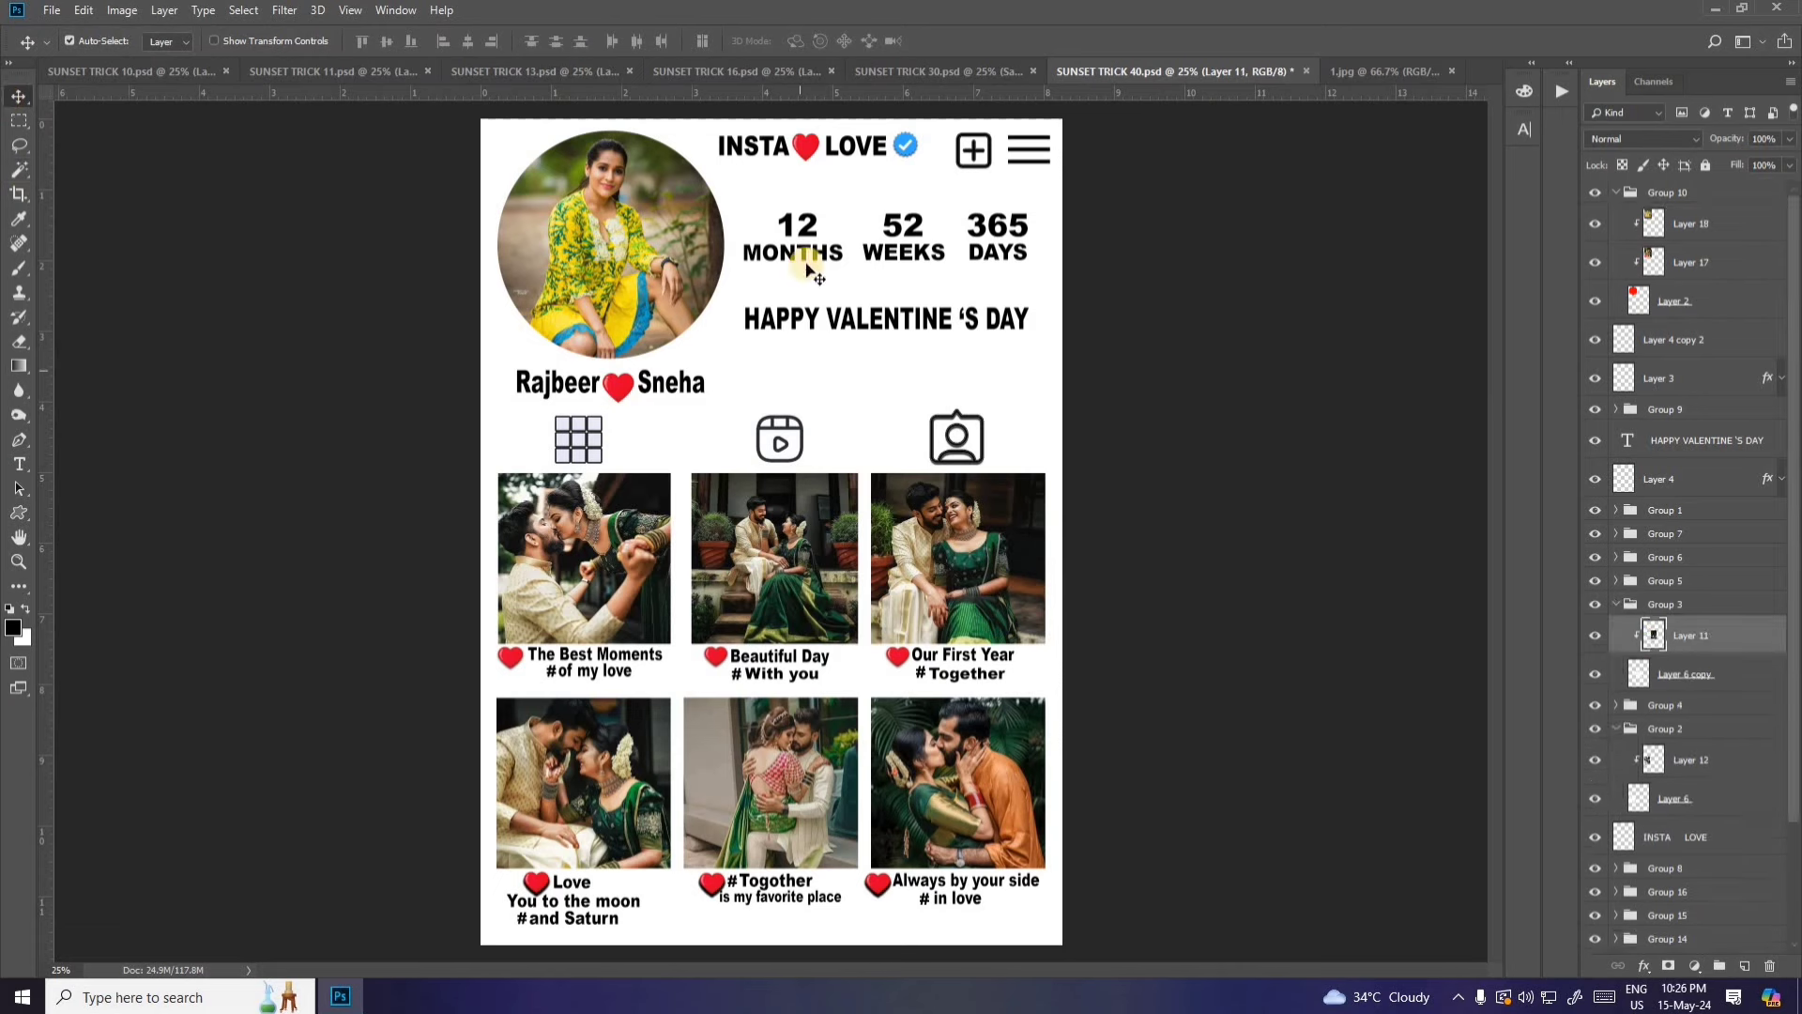
left_click(795, 325)
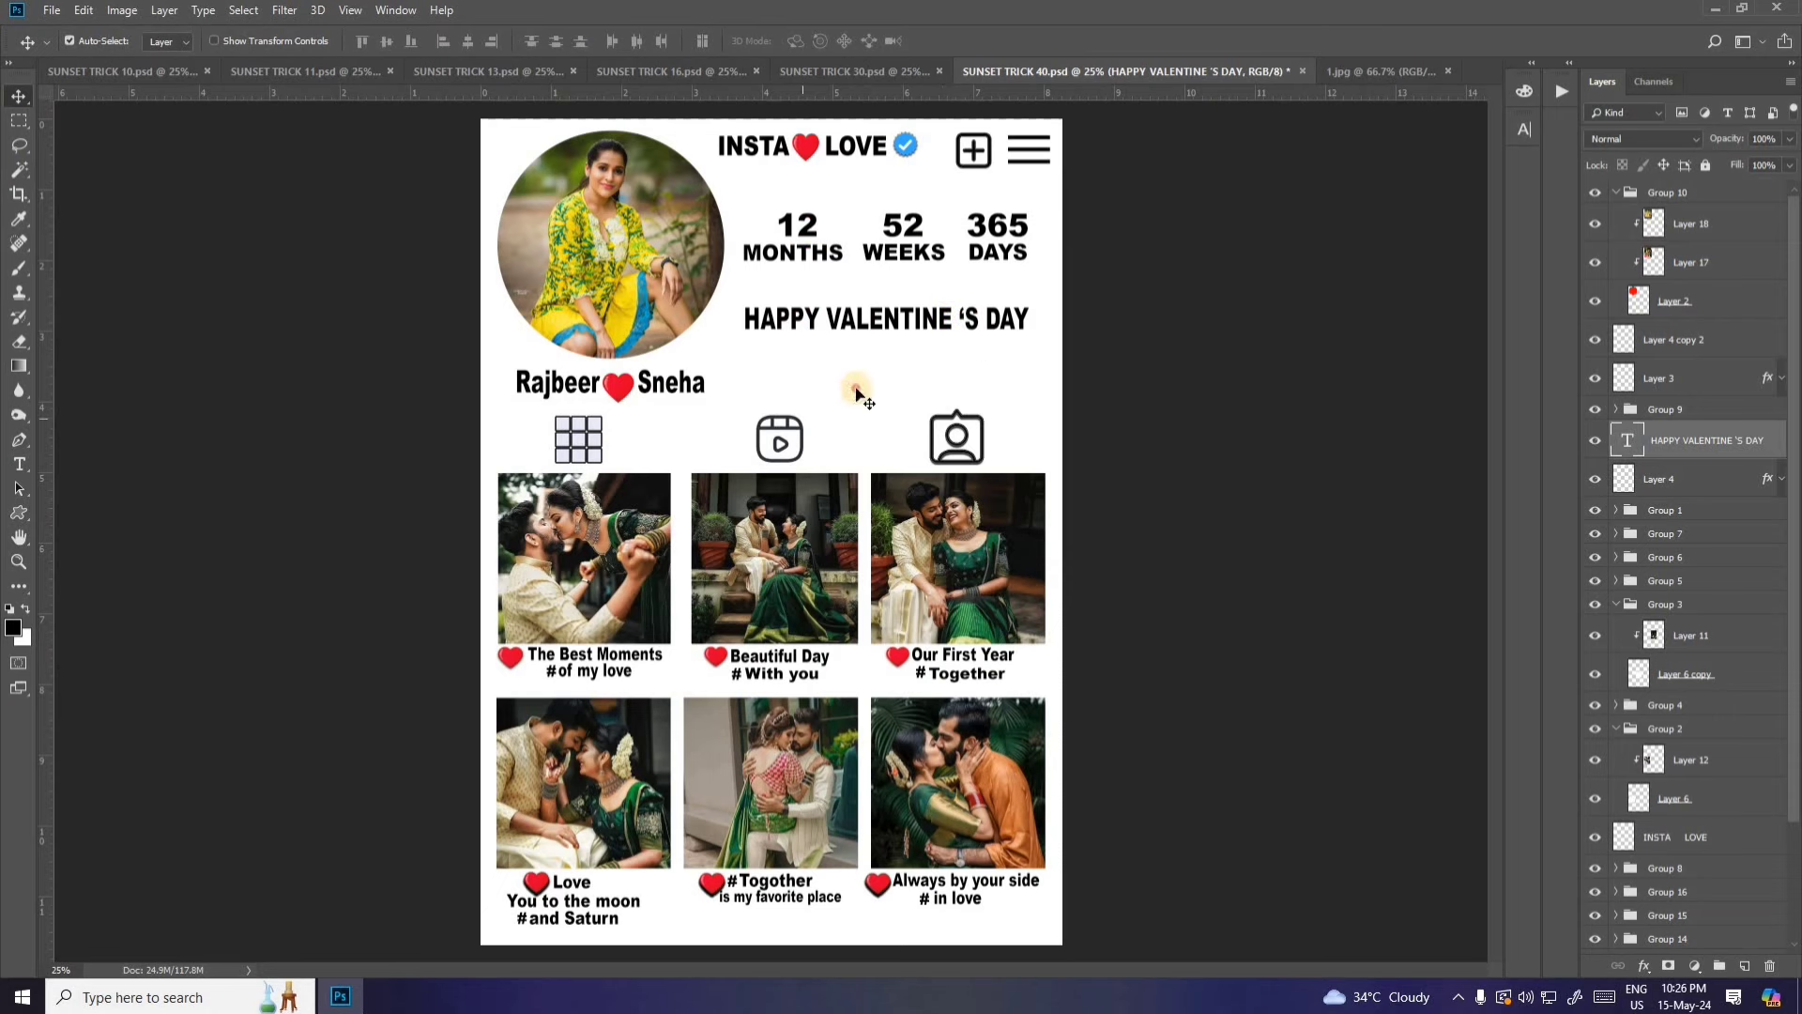
scroll(1730, 765, "down", 3)
left_click(1586, 941)
left_click(1589, 937)
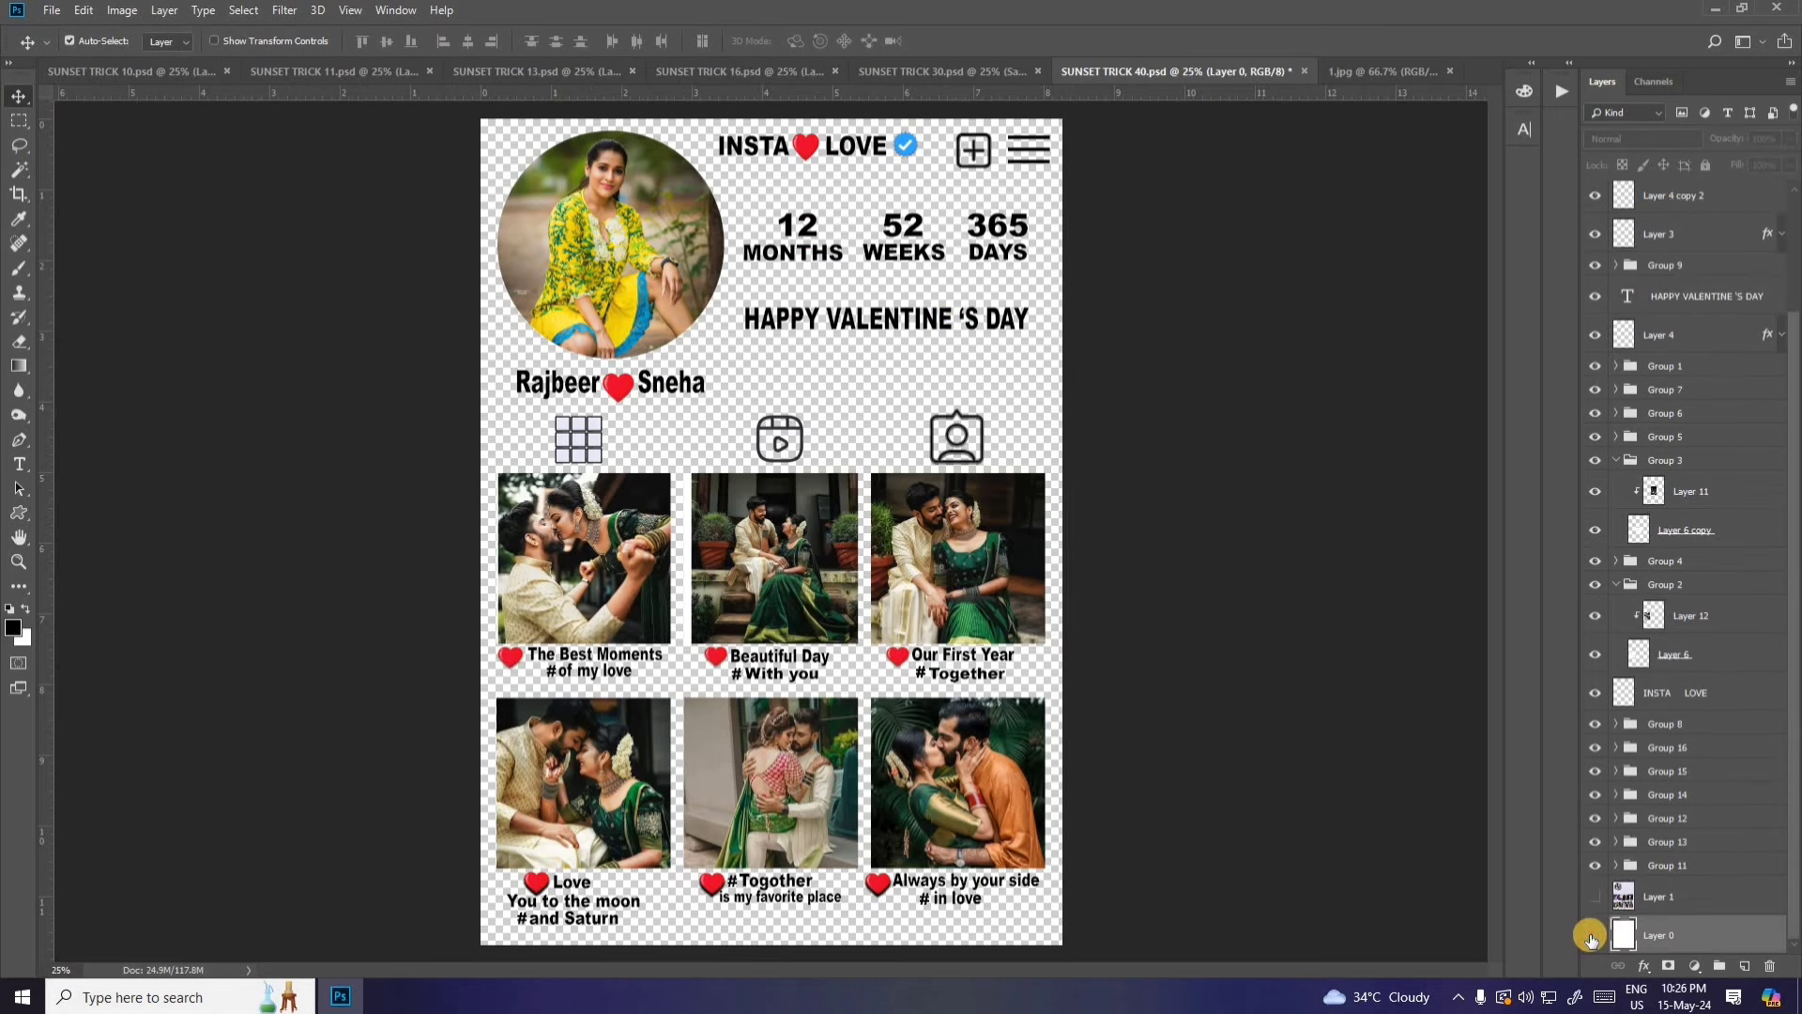
left_click(1590, 938)
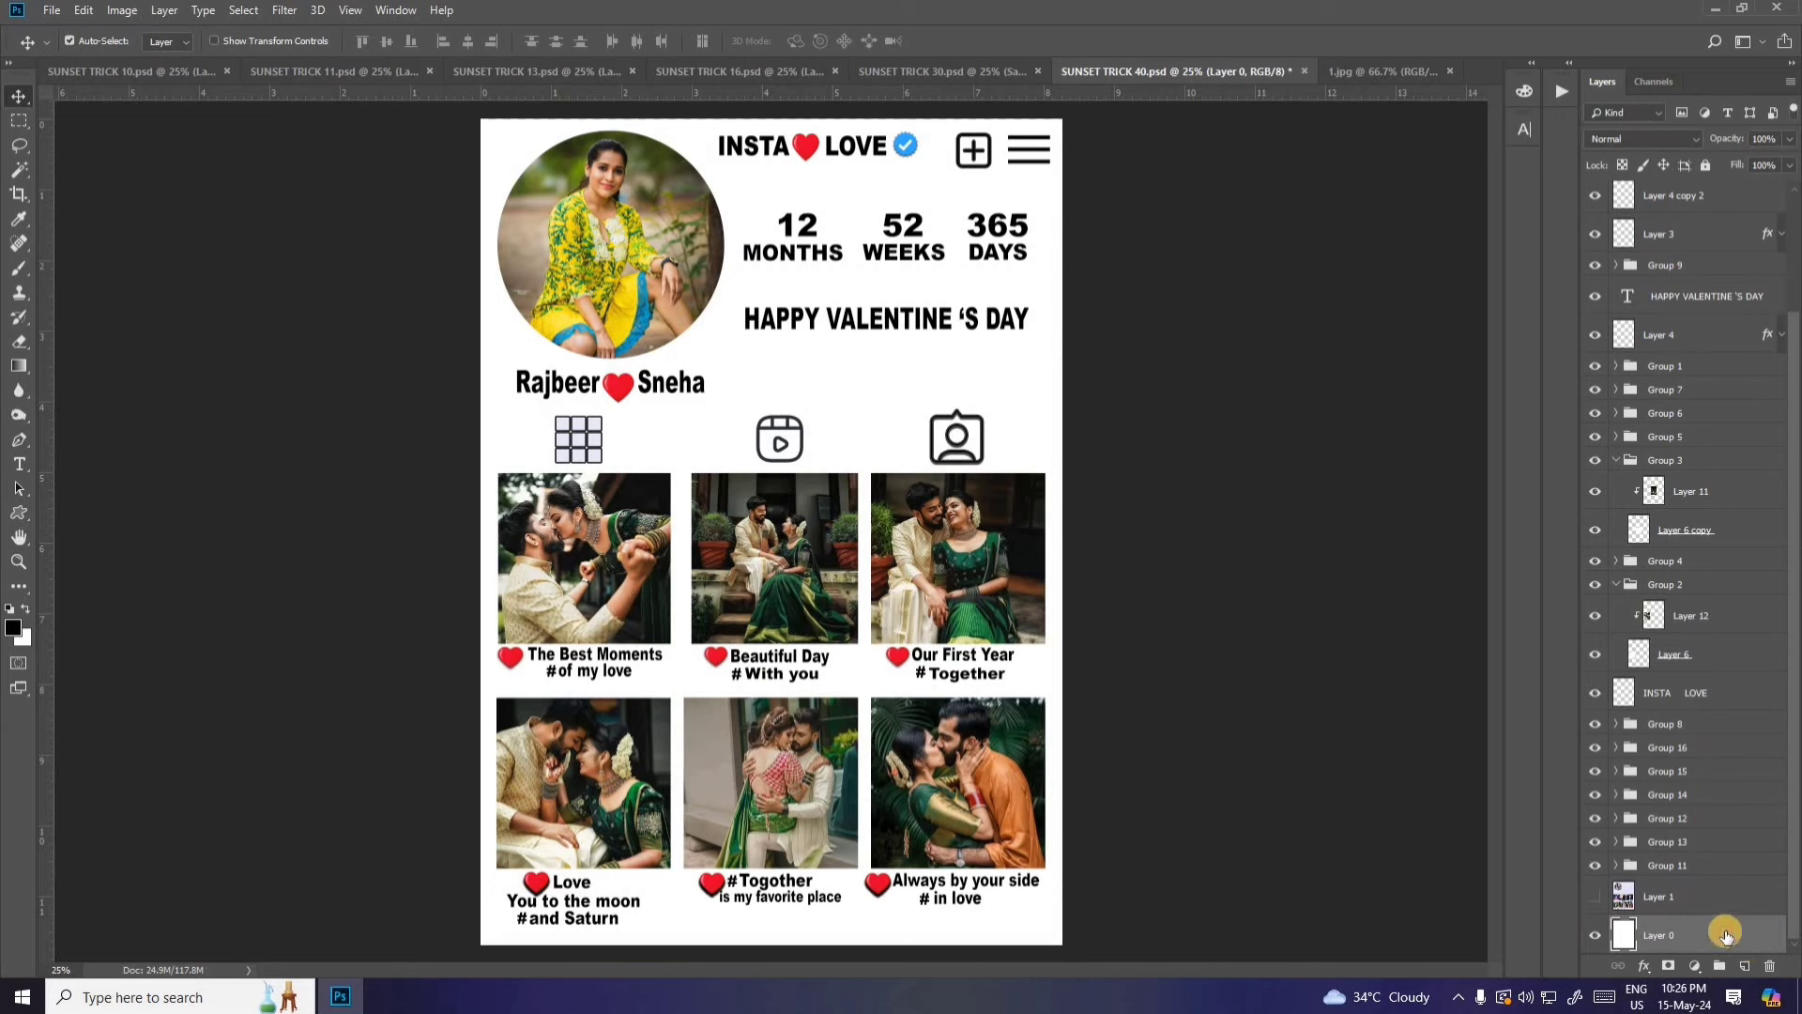
Step: Open and cancel Layer 0's Layer Style, then close SUNSET TRICK 40 without saving
double_click(1717, 943)
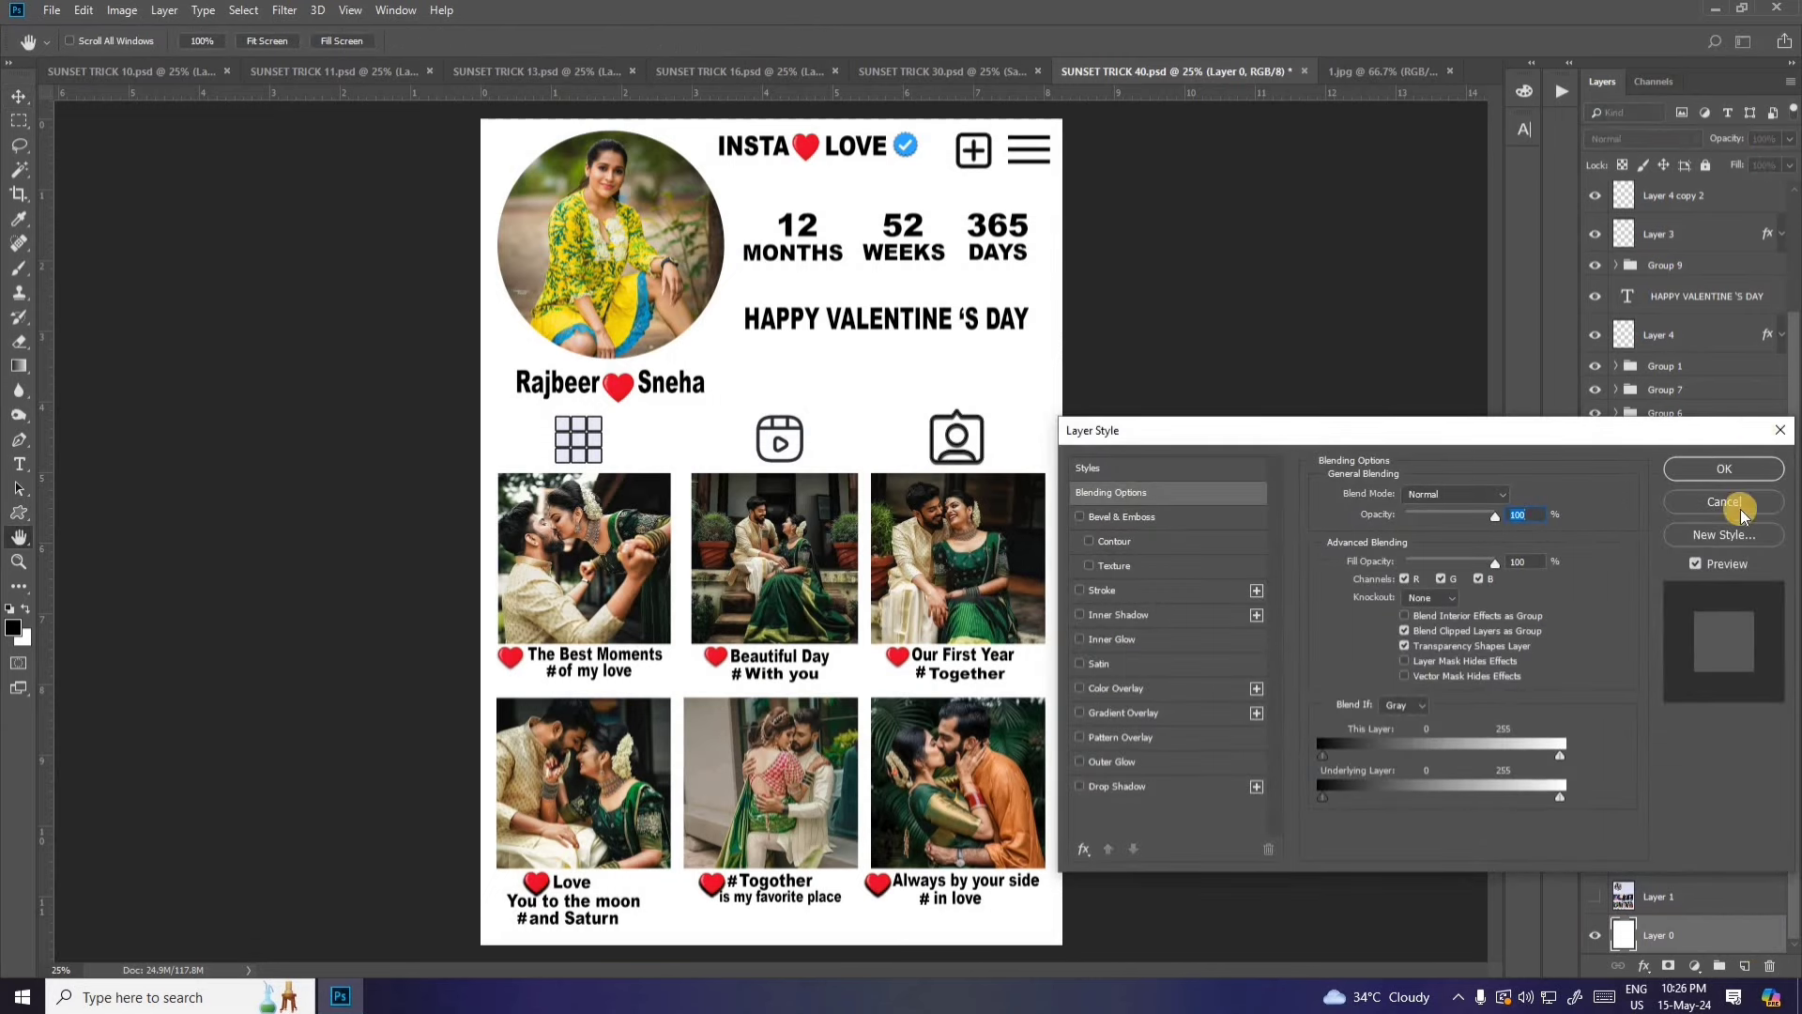
key("Escape")
left_click(1311, 70)
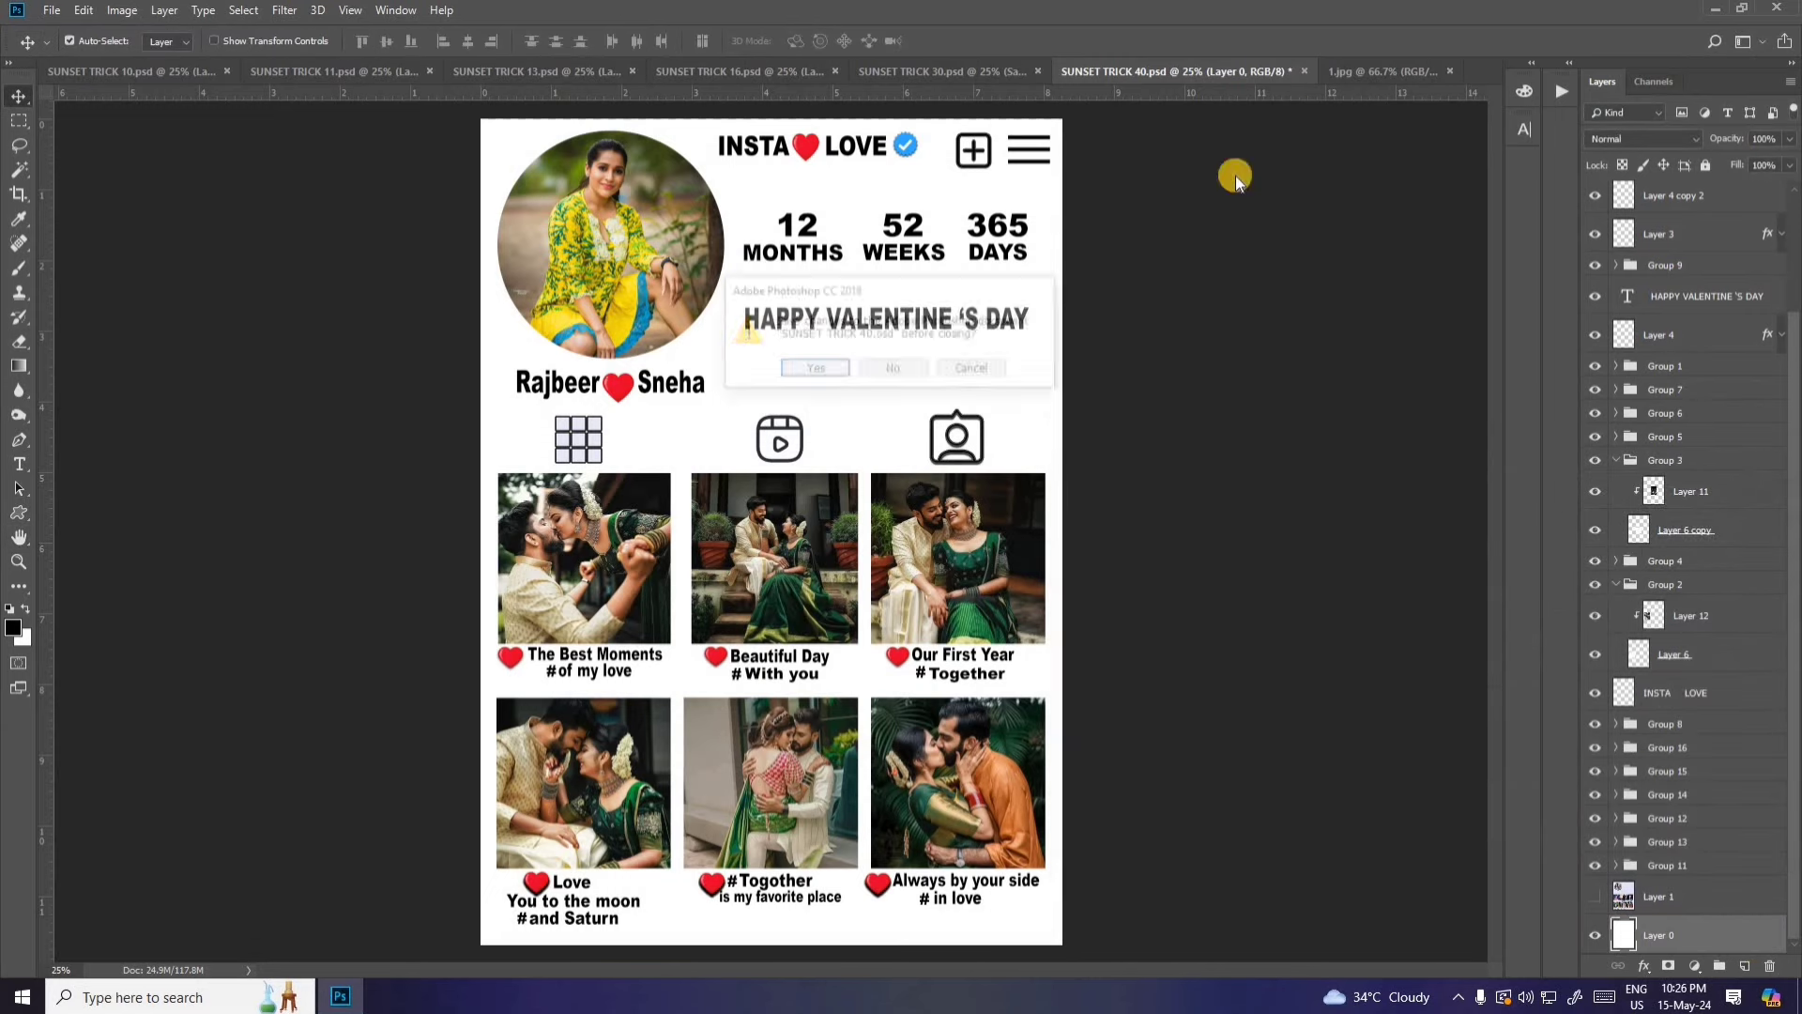
left_click(897, 368)
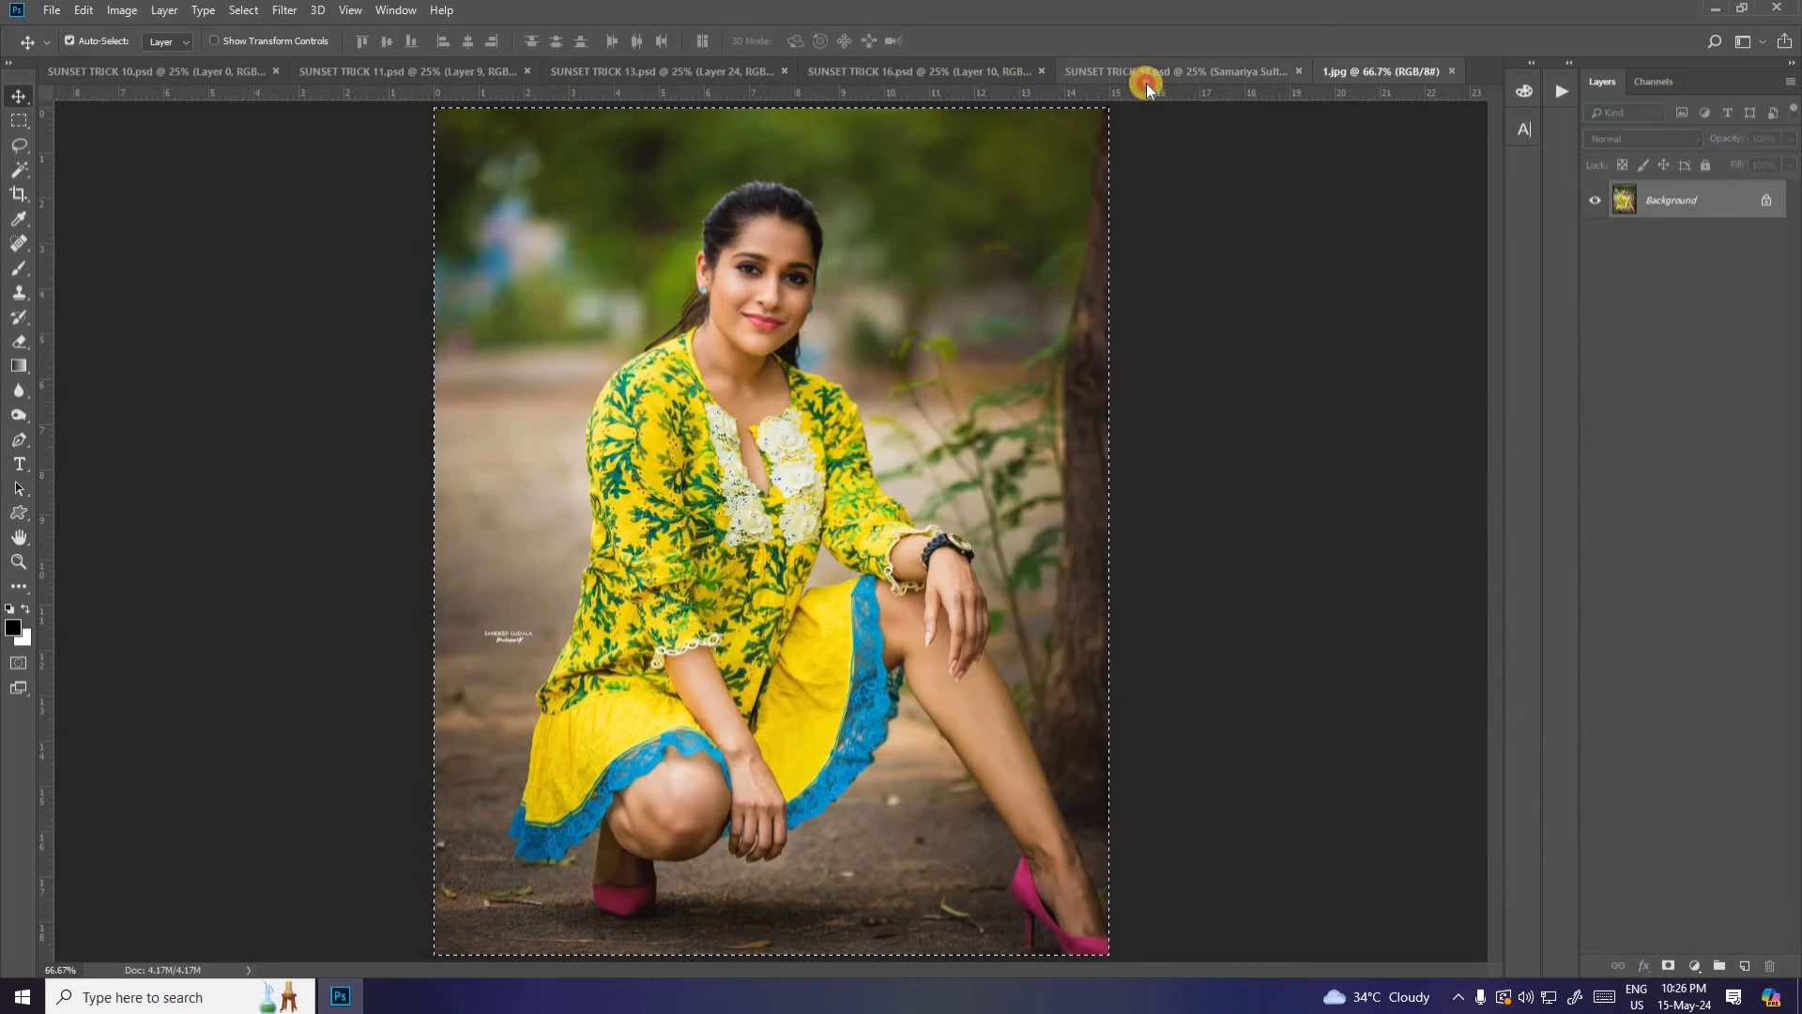
Step: Nudge the SUNSET TRICK 30 film-strip photos upward, then close it without saving
left_click(1146, 81)
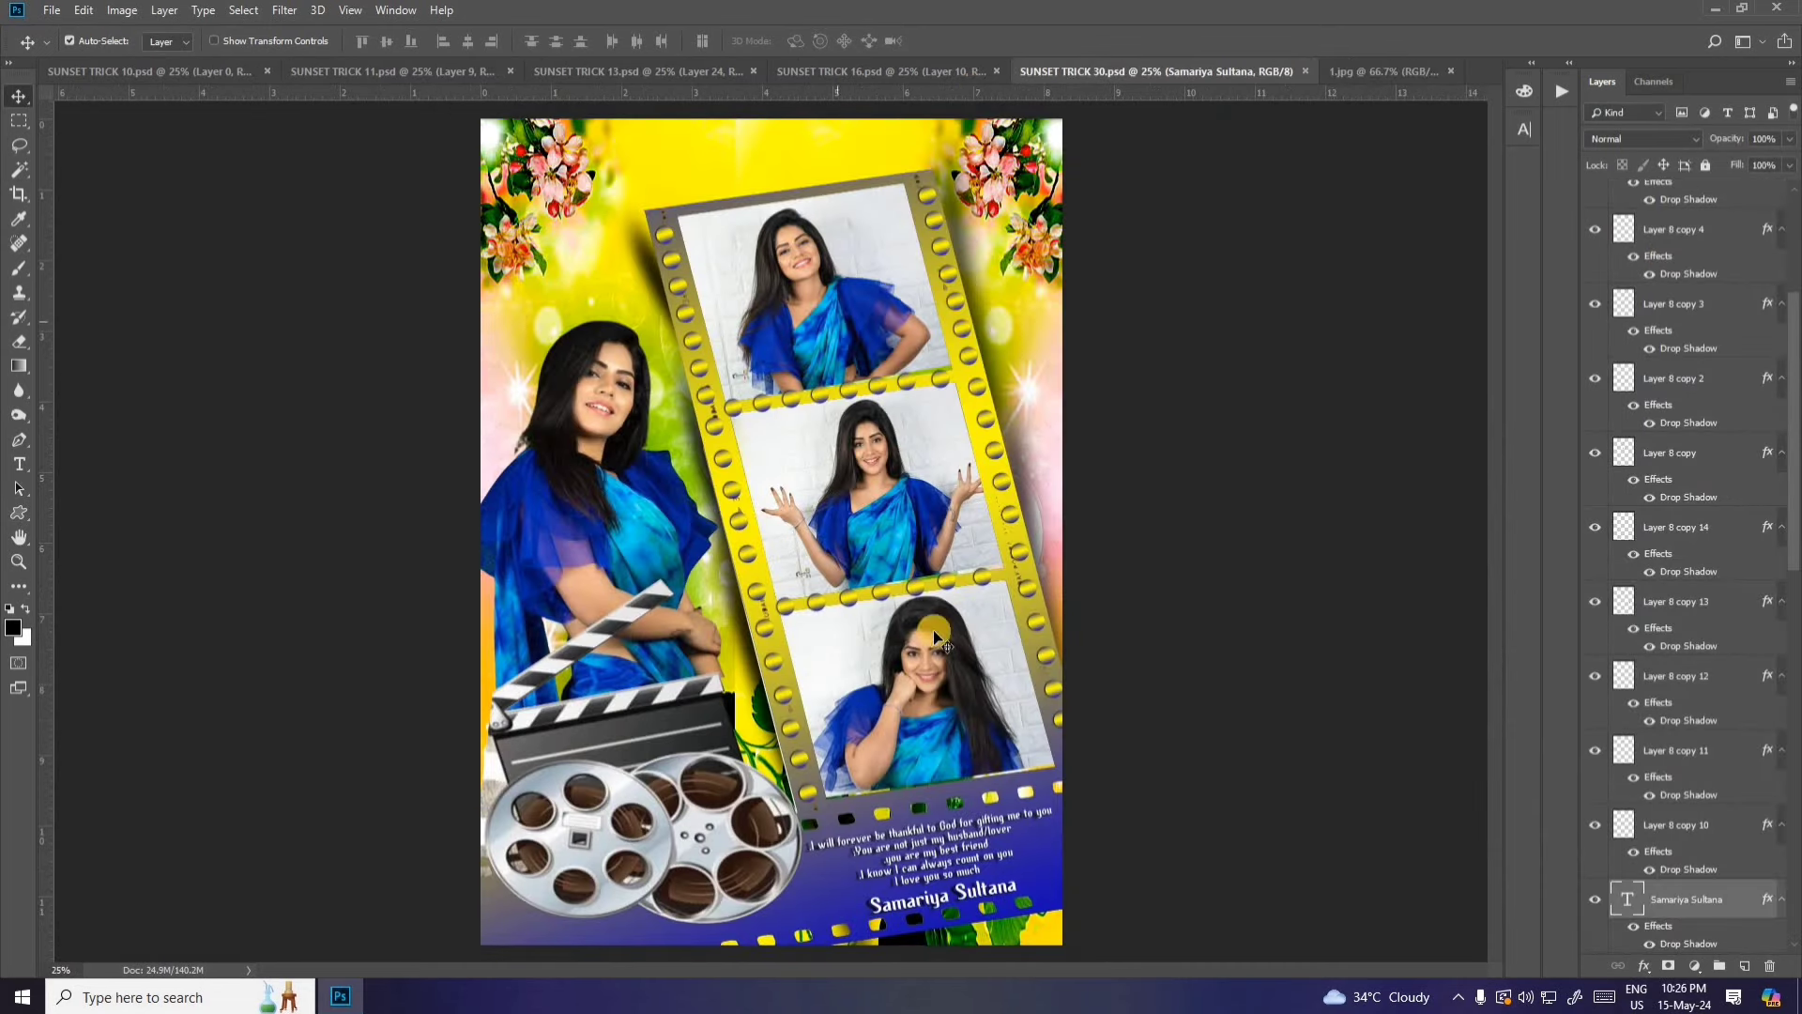
left_click_drag(933, 628, 933, 537)
left_click_drag(873, 469, 867, 410)
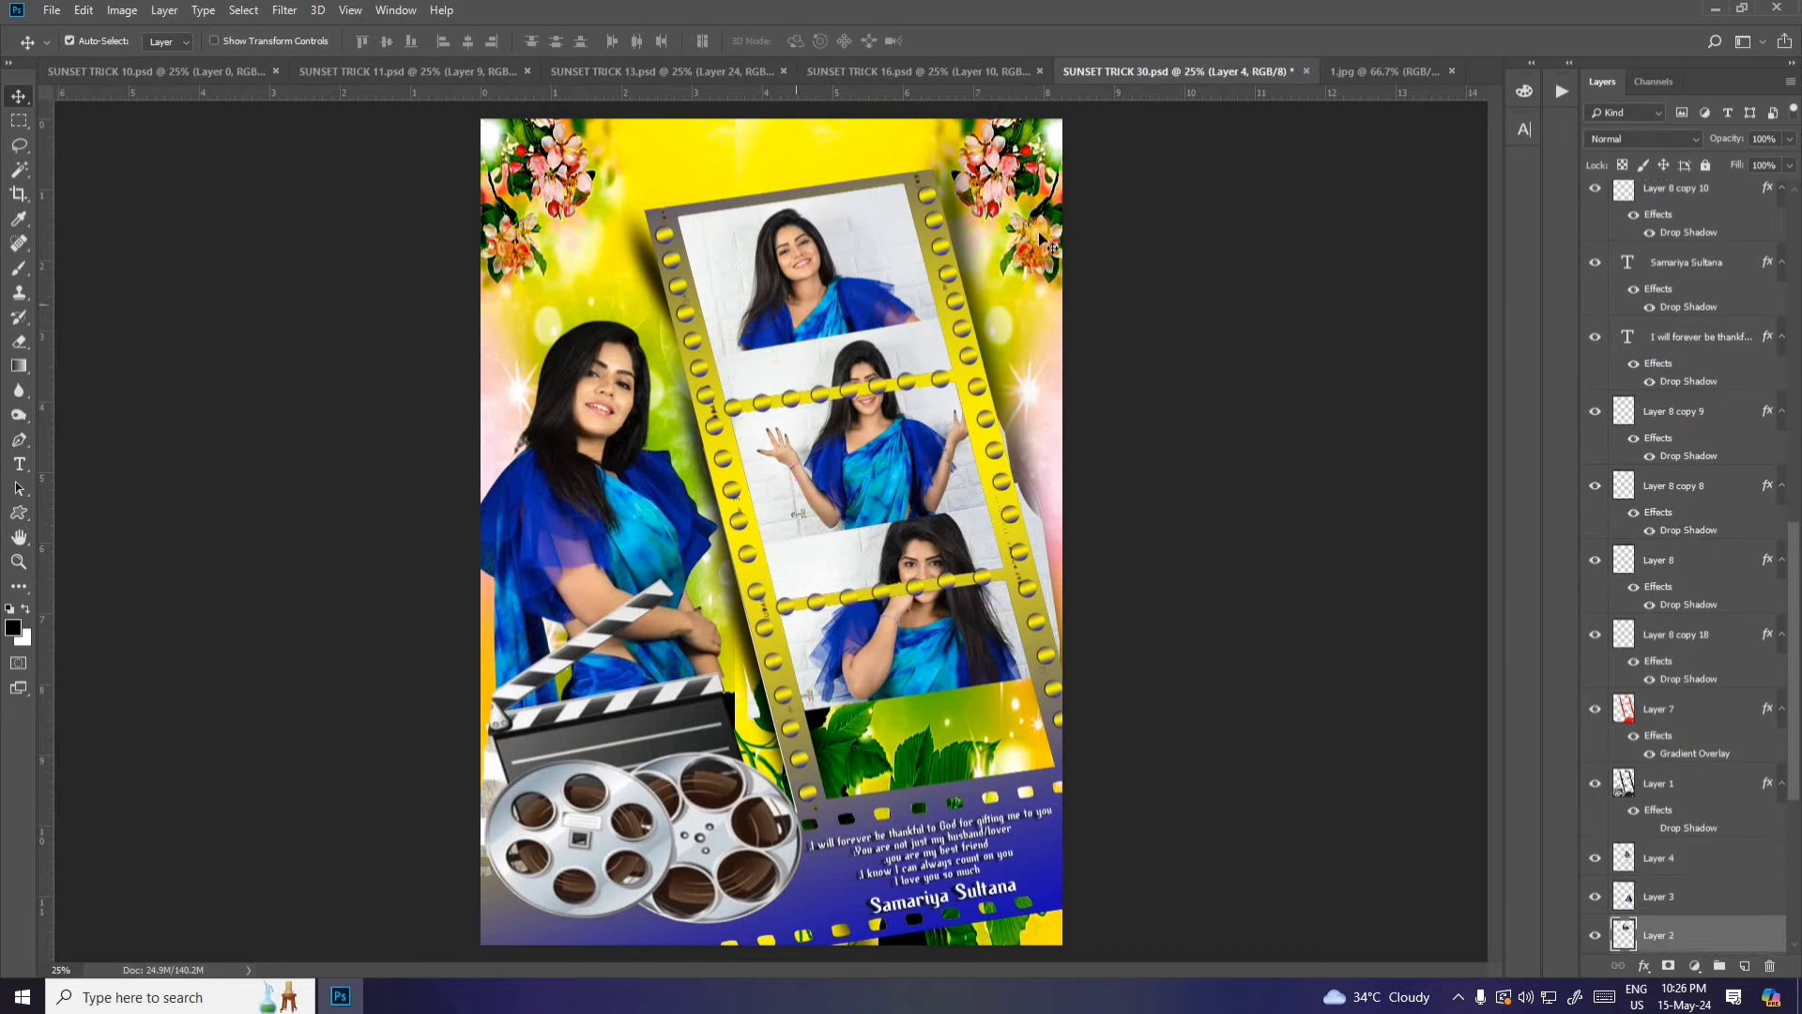
left_click(1367, 71)
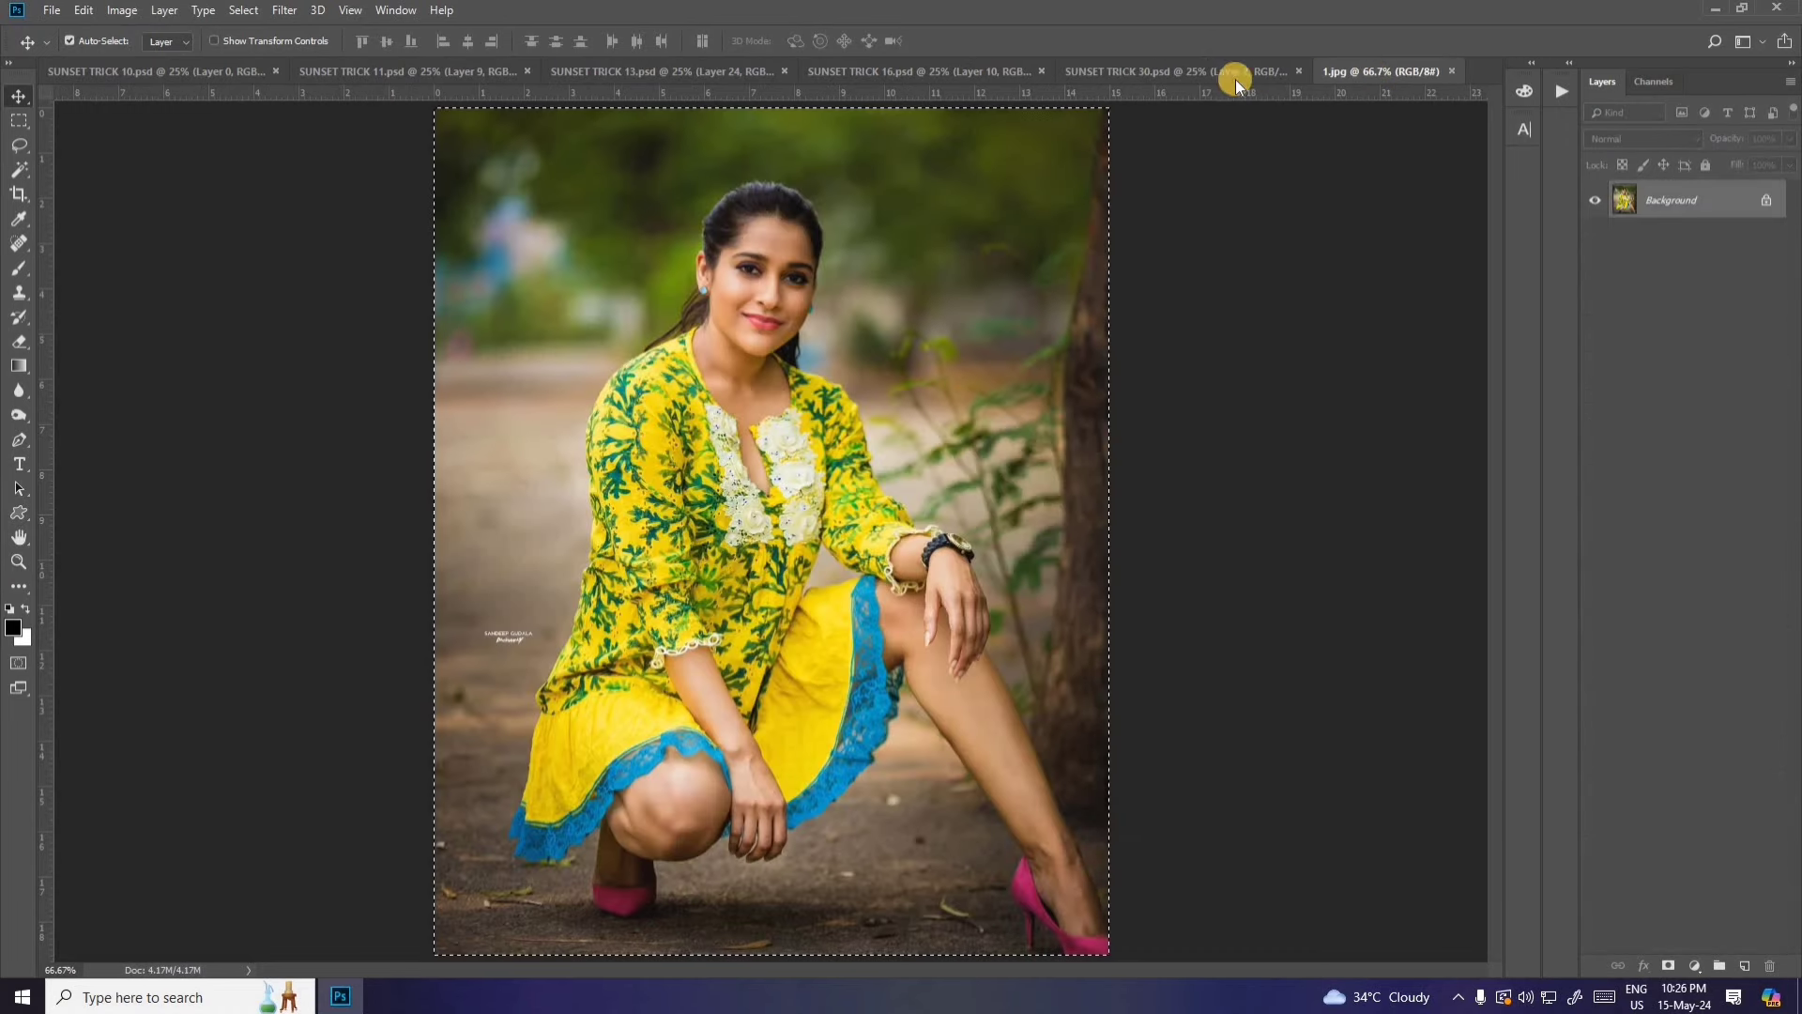
left_click(1218, 75)
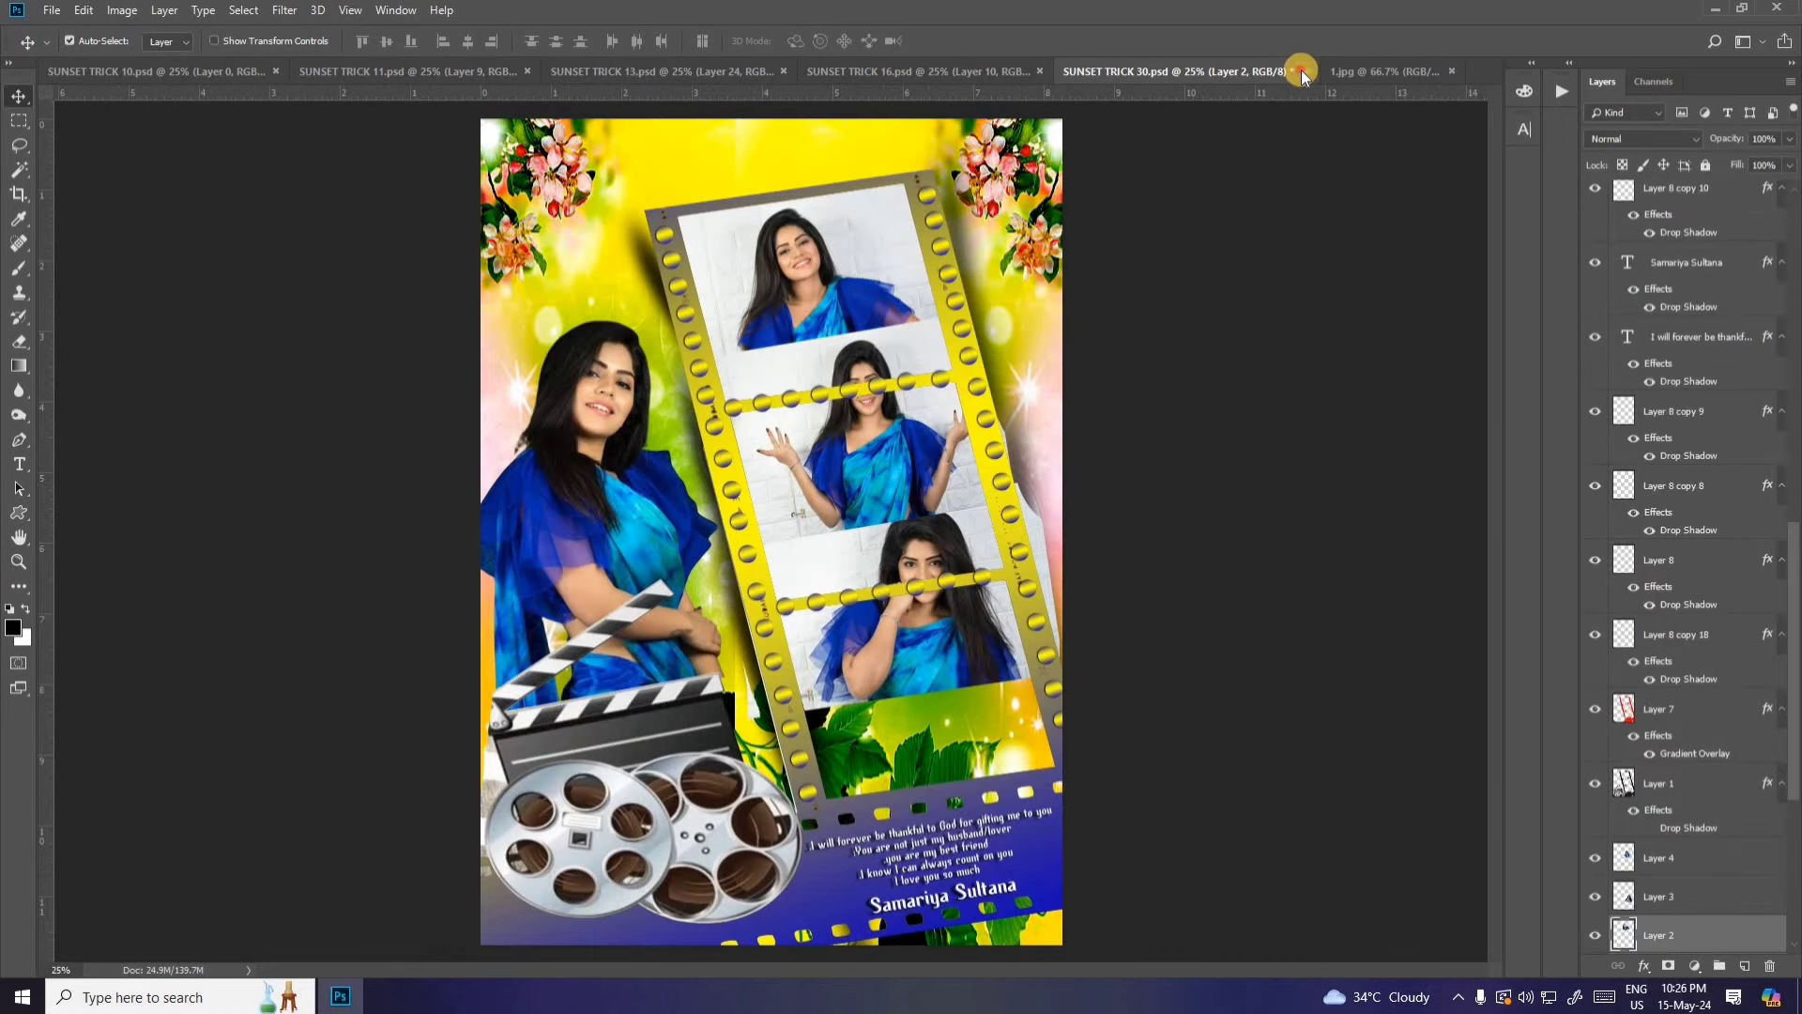
left_click(1302, 70)
left_click(891, 369)
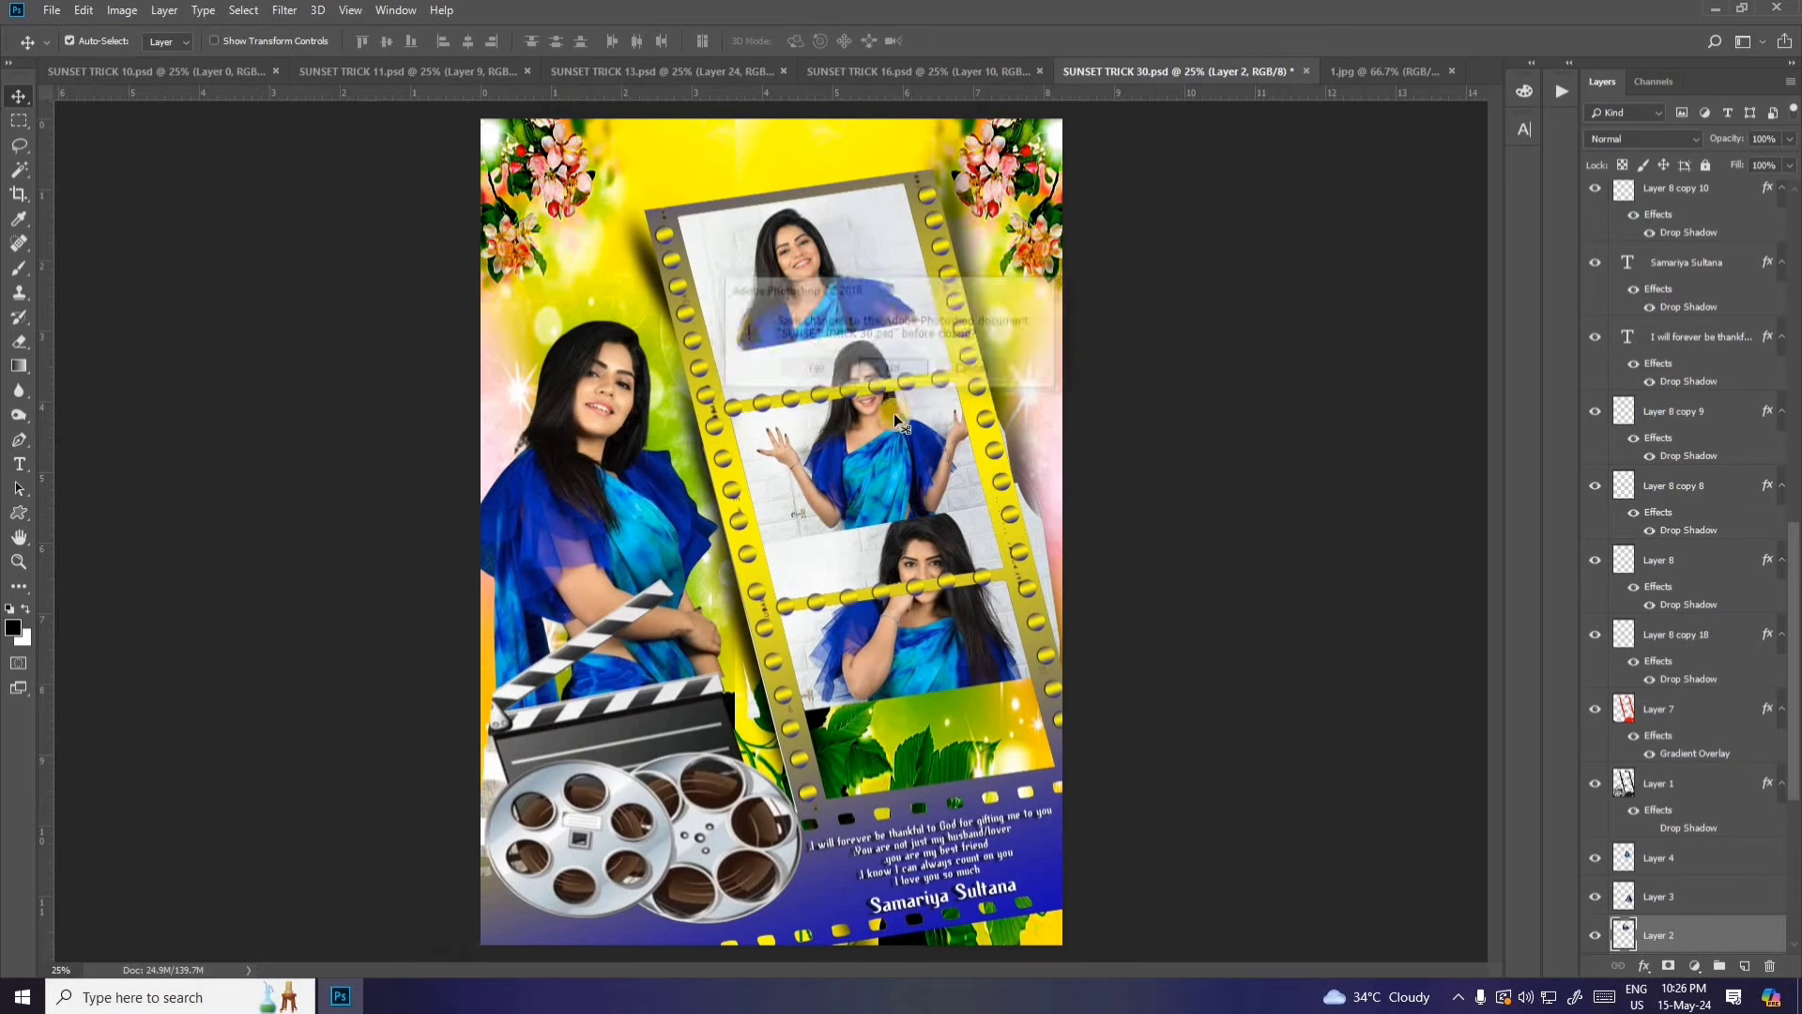
Step: Drag 1.jpg into SUNSET TRICK 16 and clip it as Layer 11 into the circle frame
left_click(995, 73)
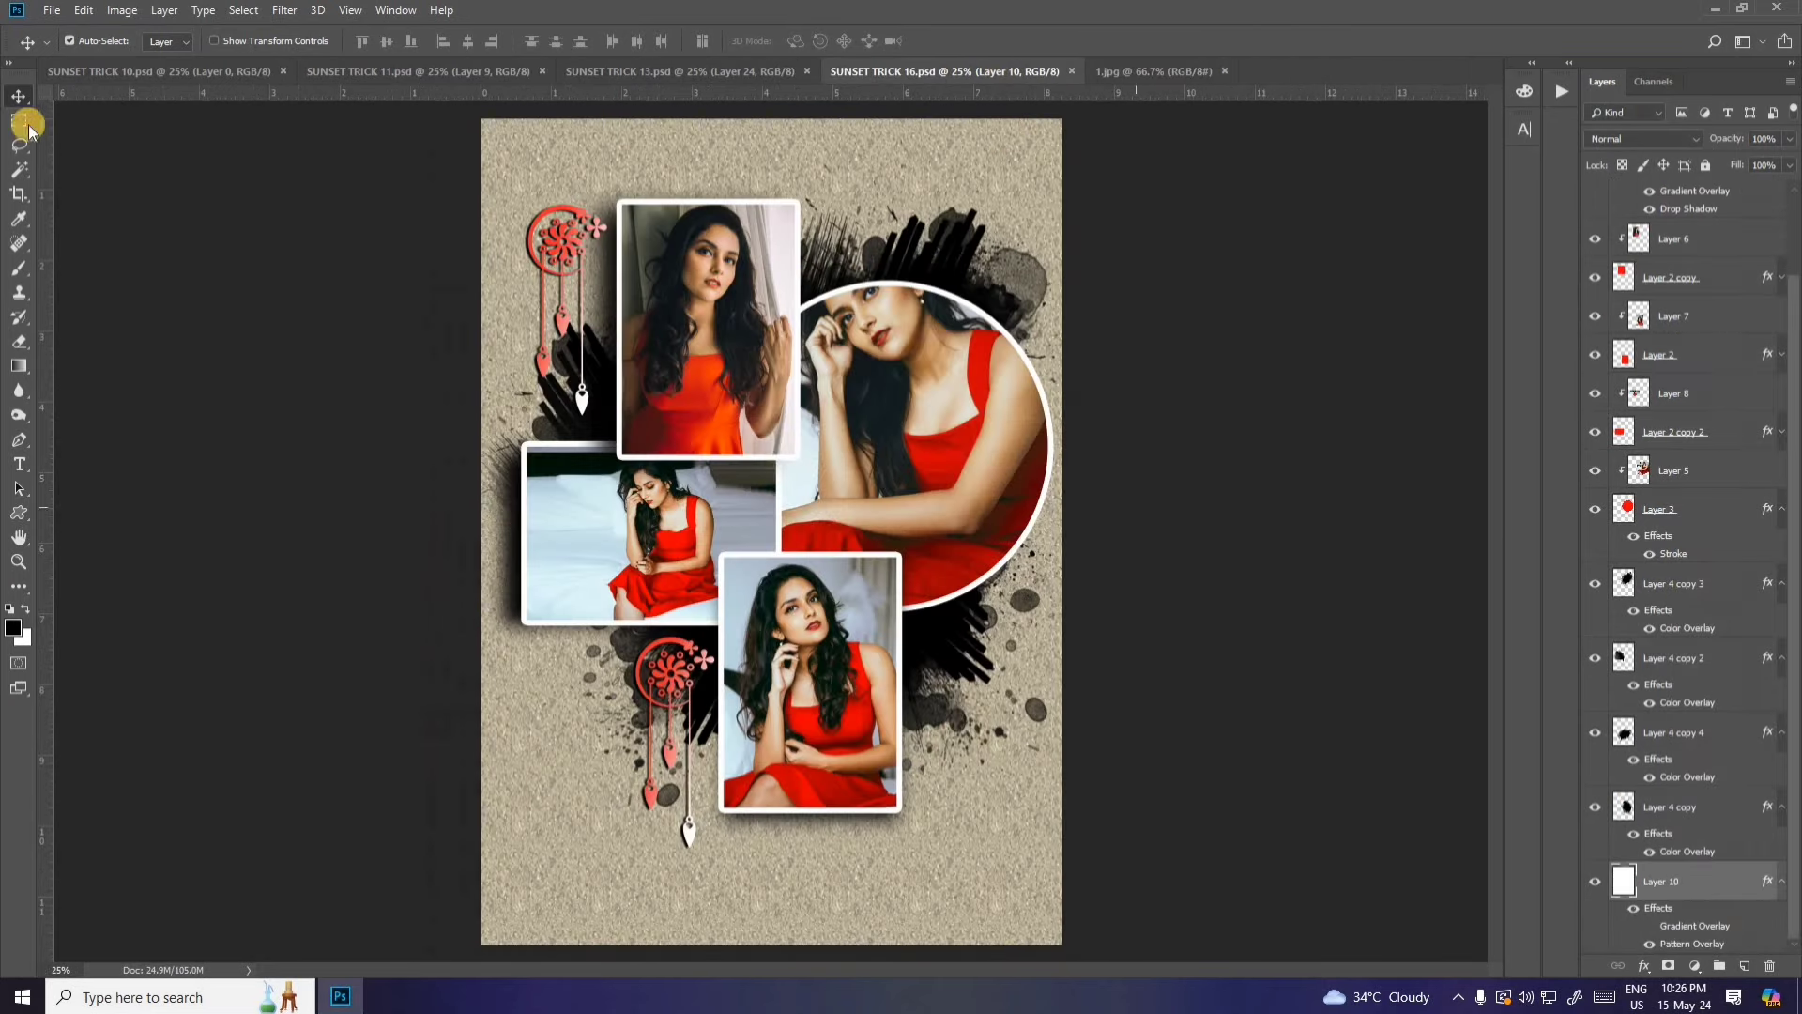
left_click(943, 469)
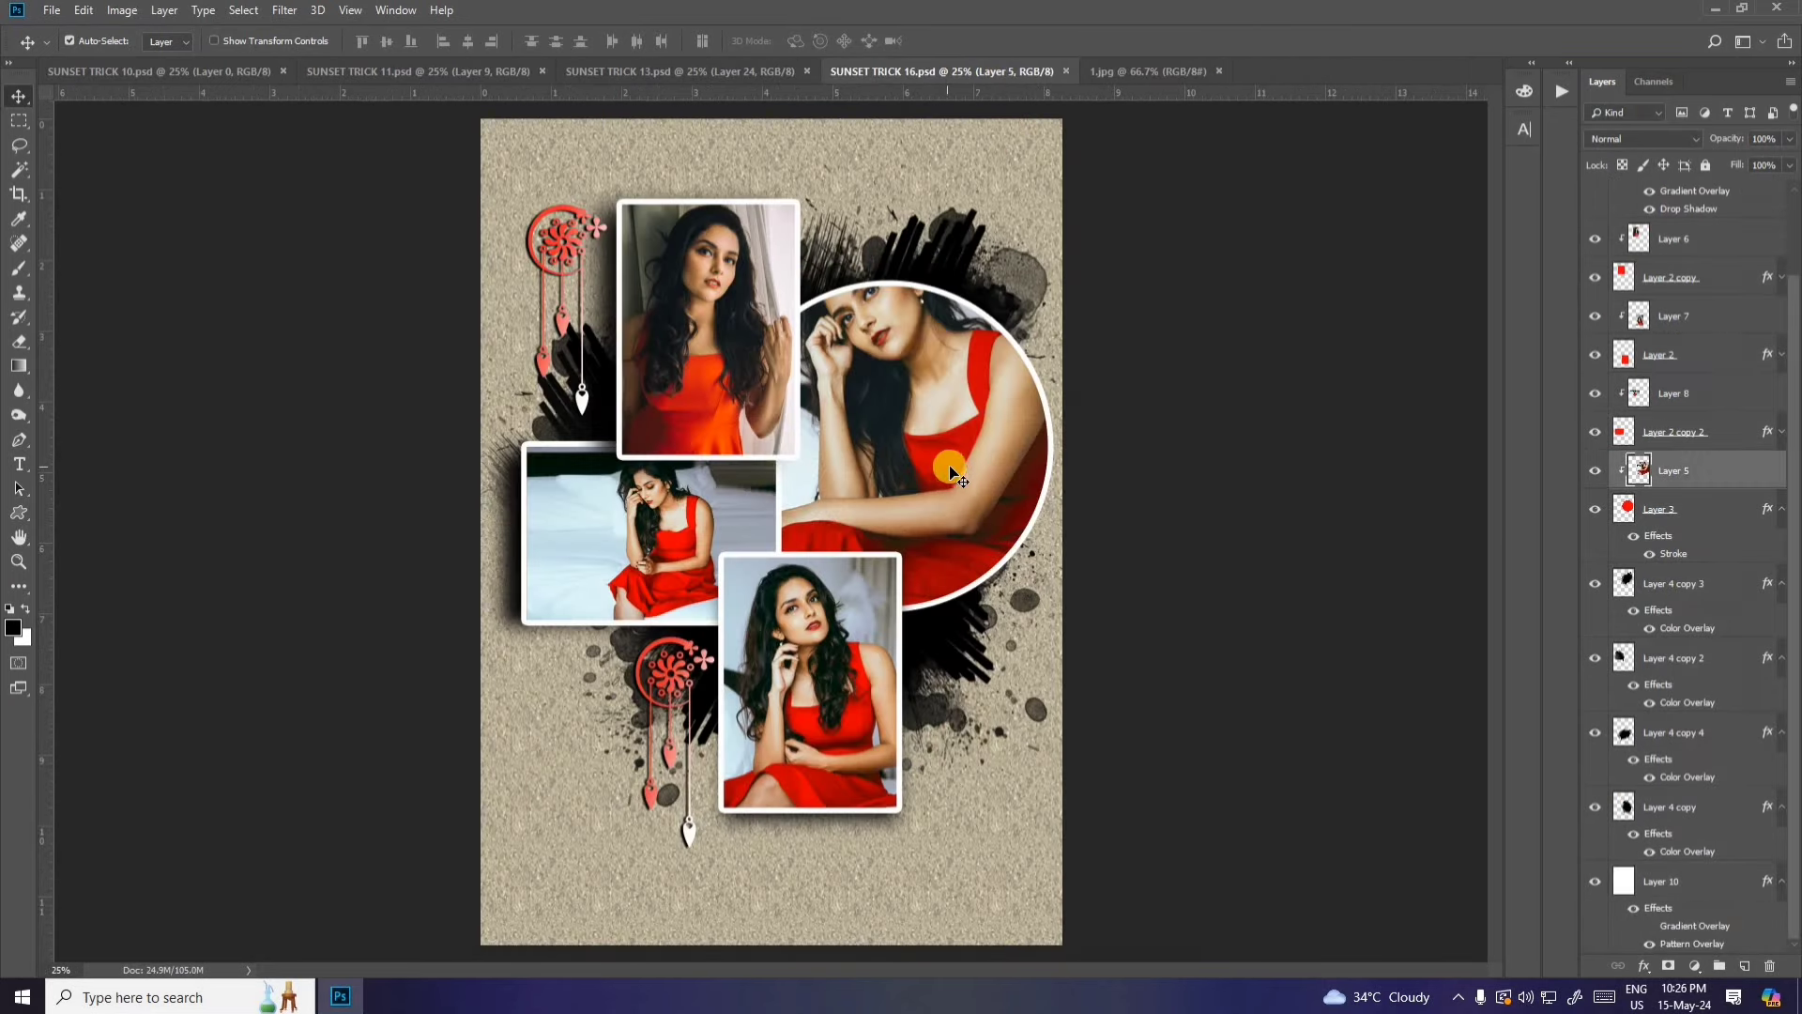
left_click(1138, 72)
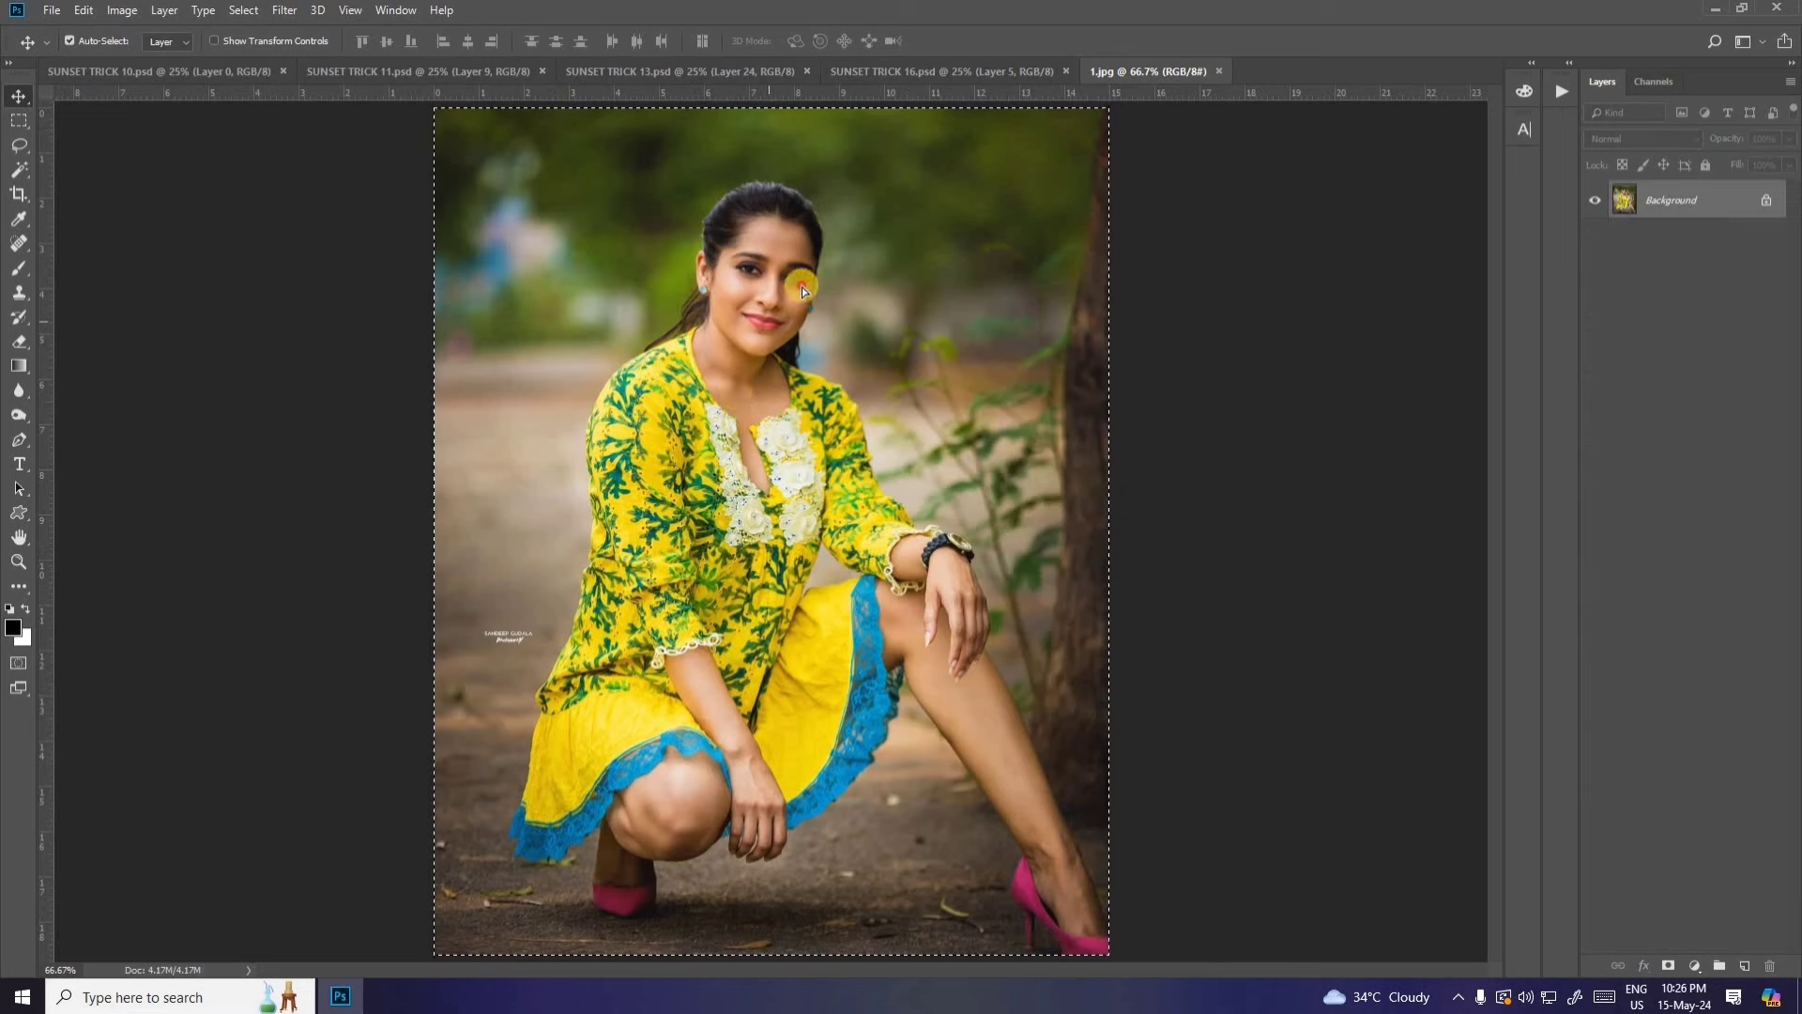
mouse_move(801, 285)
left_mouse_down()
mouse_move(976, 78)
mouse_move(1039, 500)
left_mouse_up()
left_click(1668, 561)
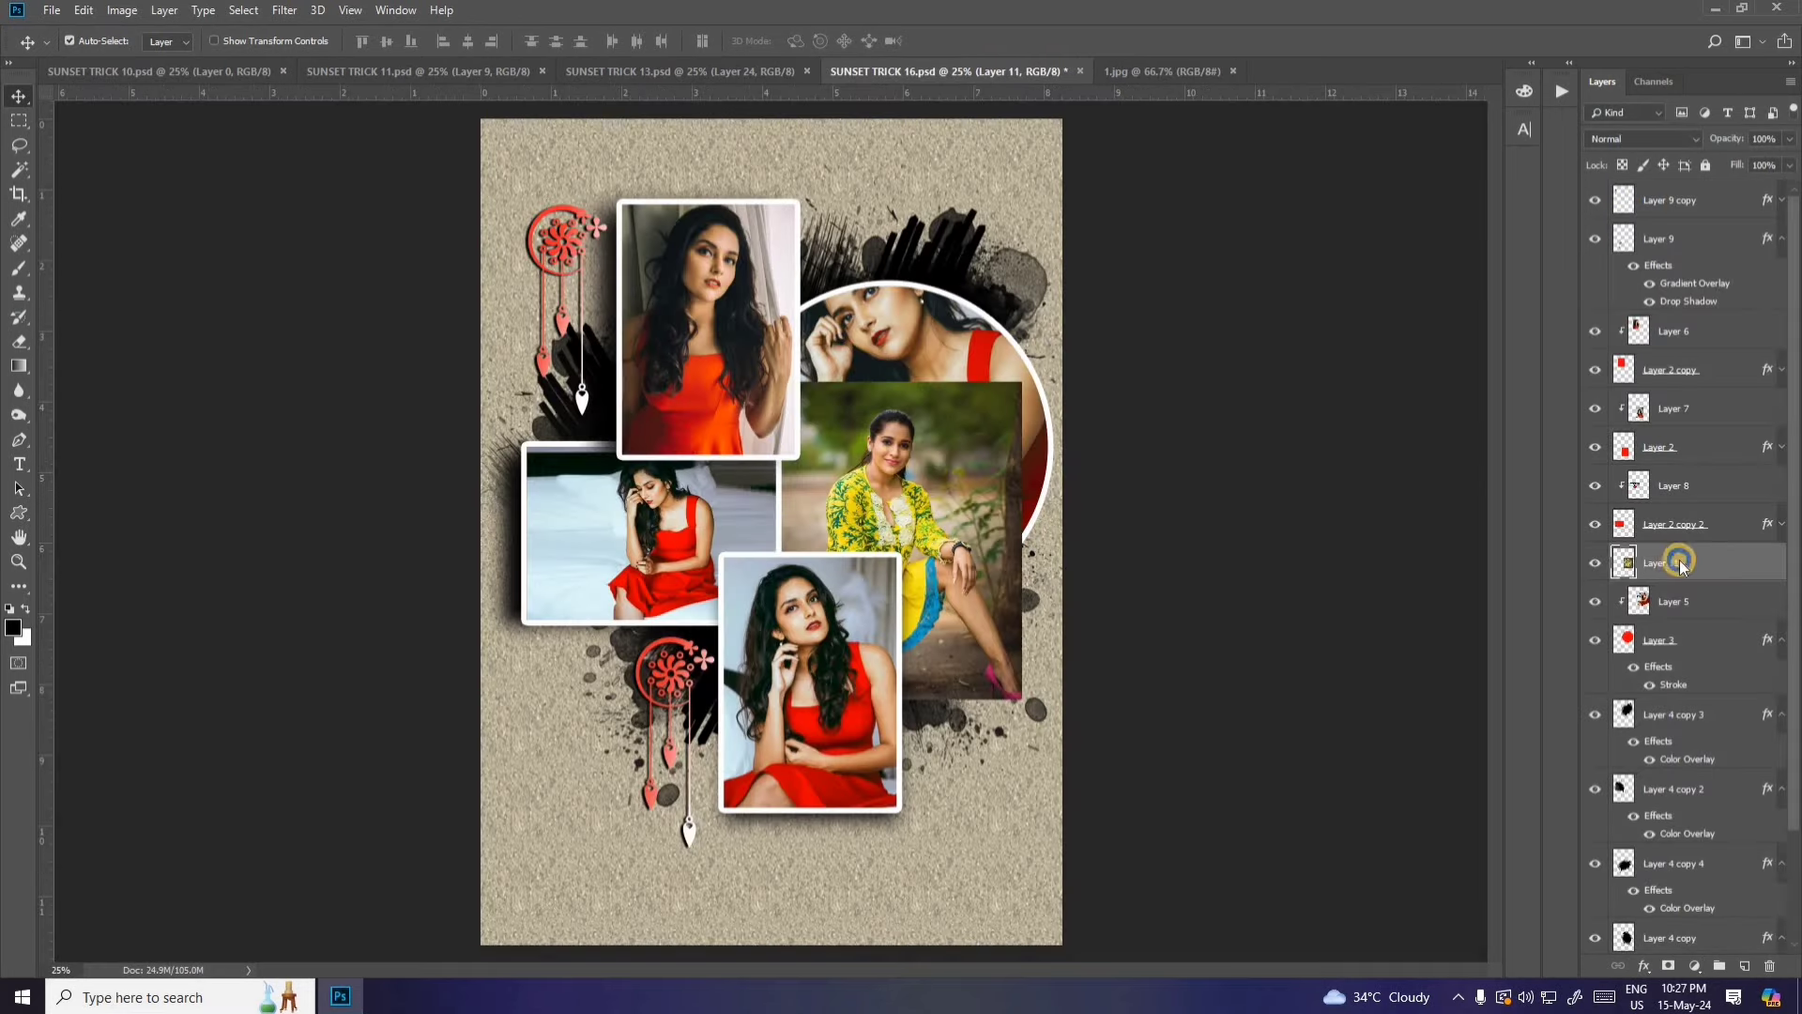
right_click(1680, 563)
left_click(1596, 537)
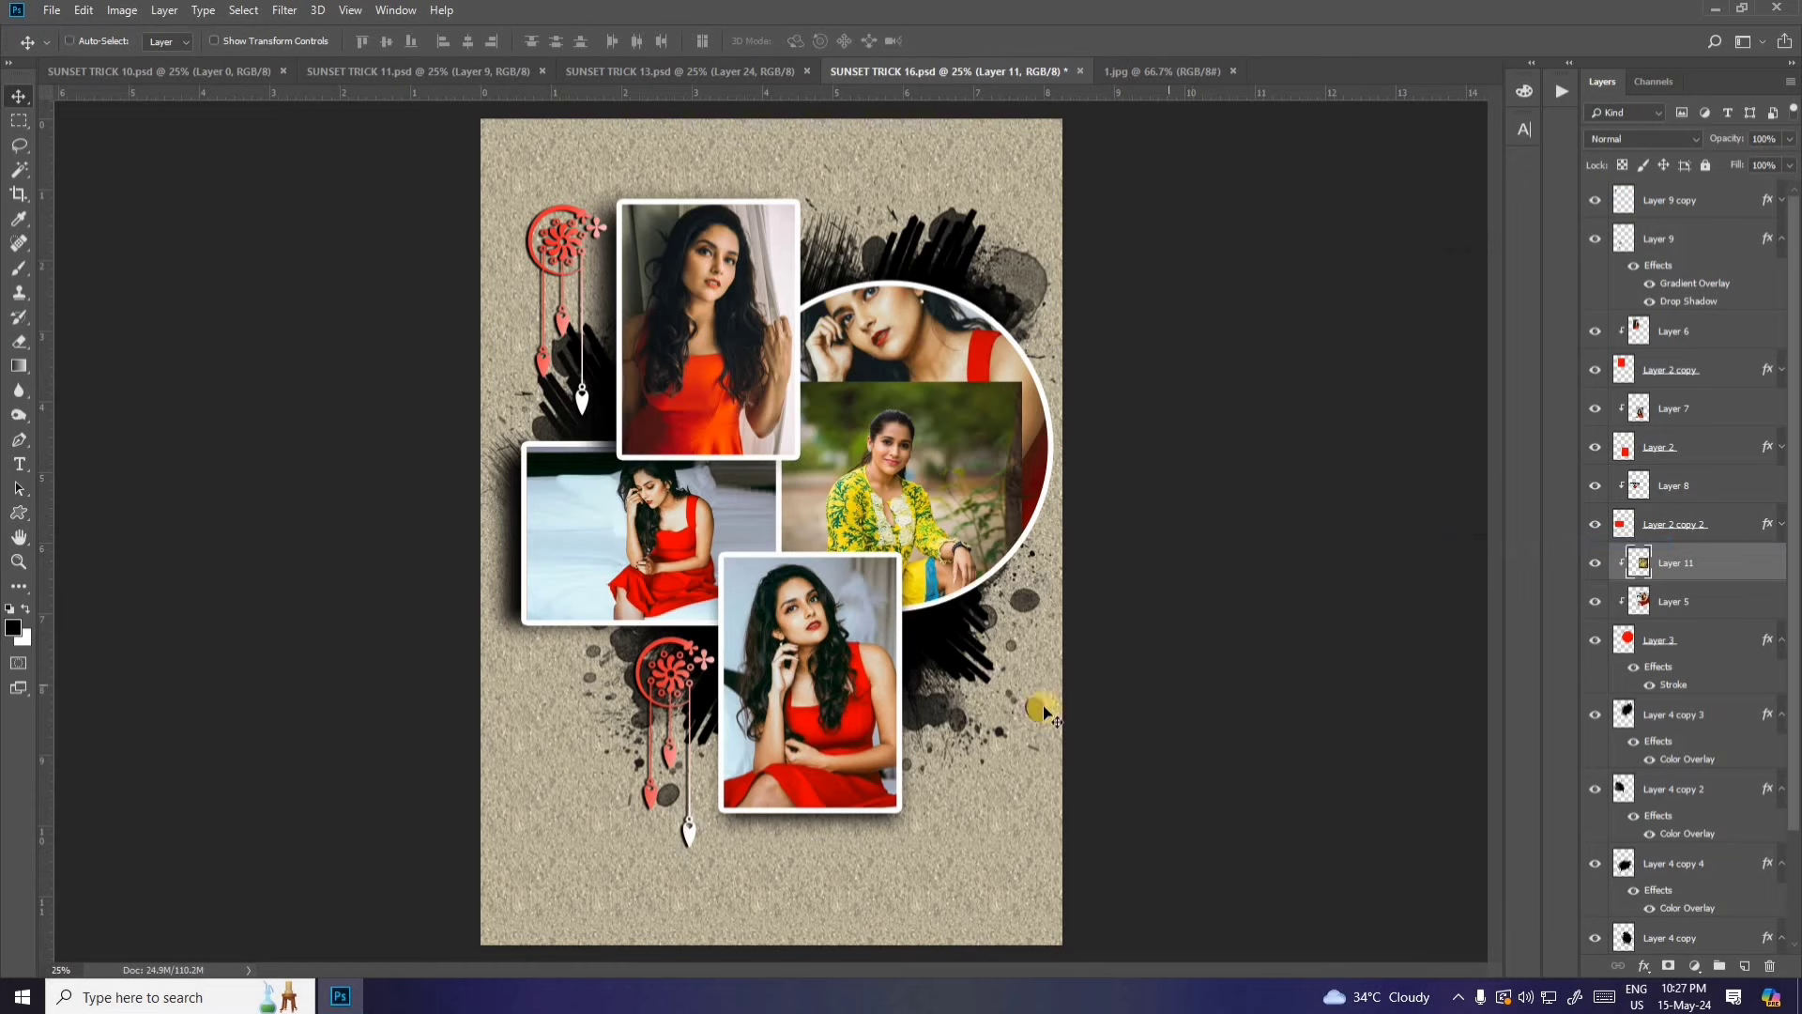
Step: Move the photo up and scale it to about 115% to fill the circle
left_click_drag(986, 435, 972, 336)
key("ctrl+t")
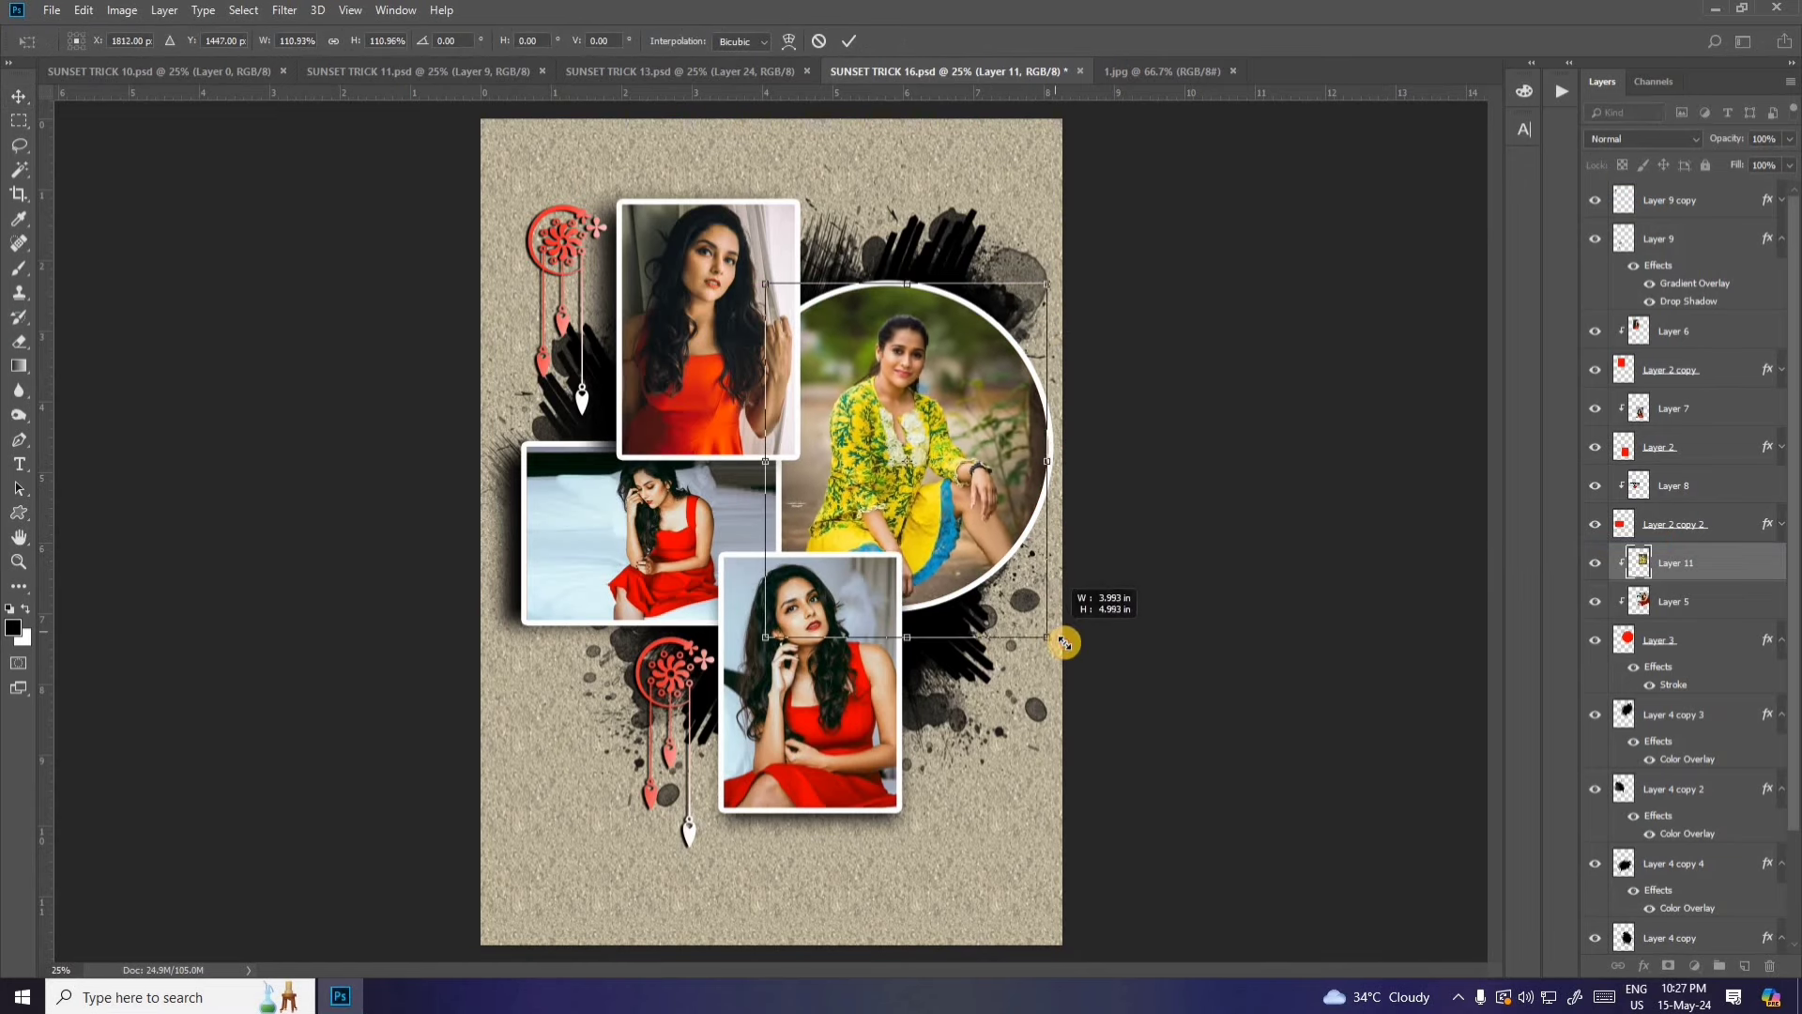
left_click_drag(1030, 612, 1066, 658)
left_click_drag(998, 588, 1003, 576)
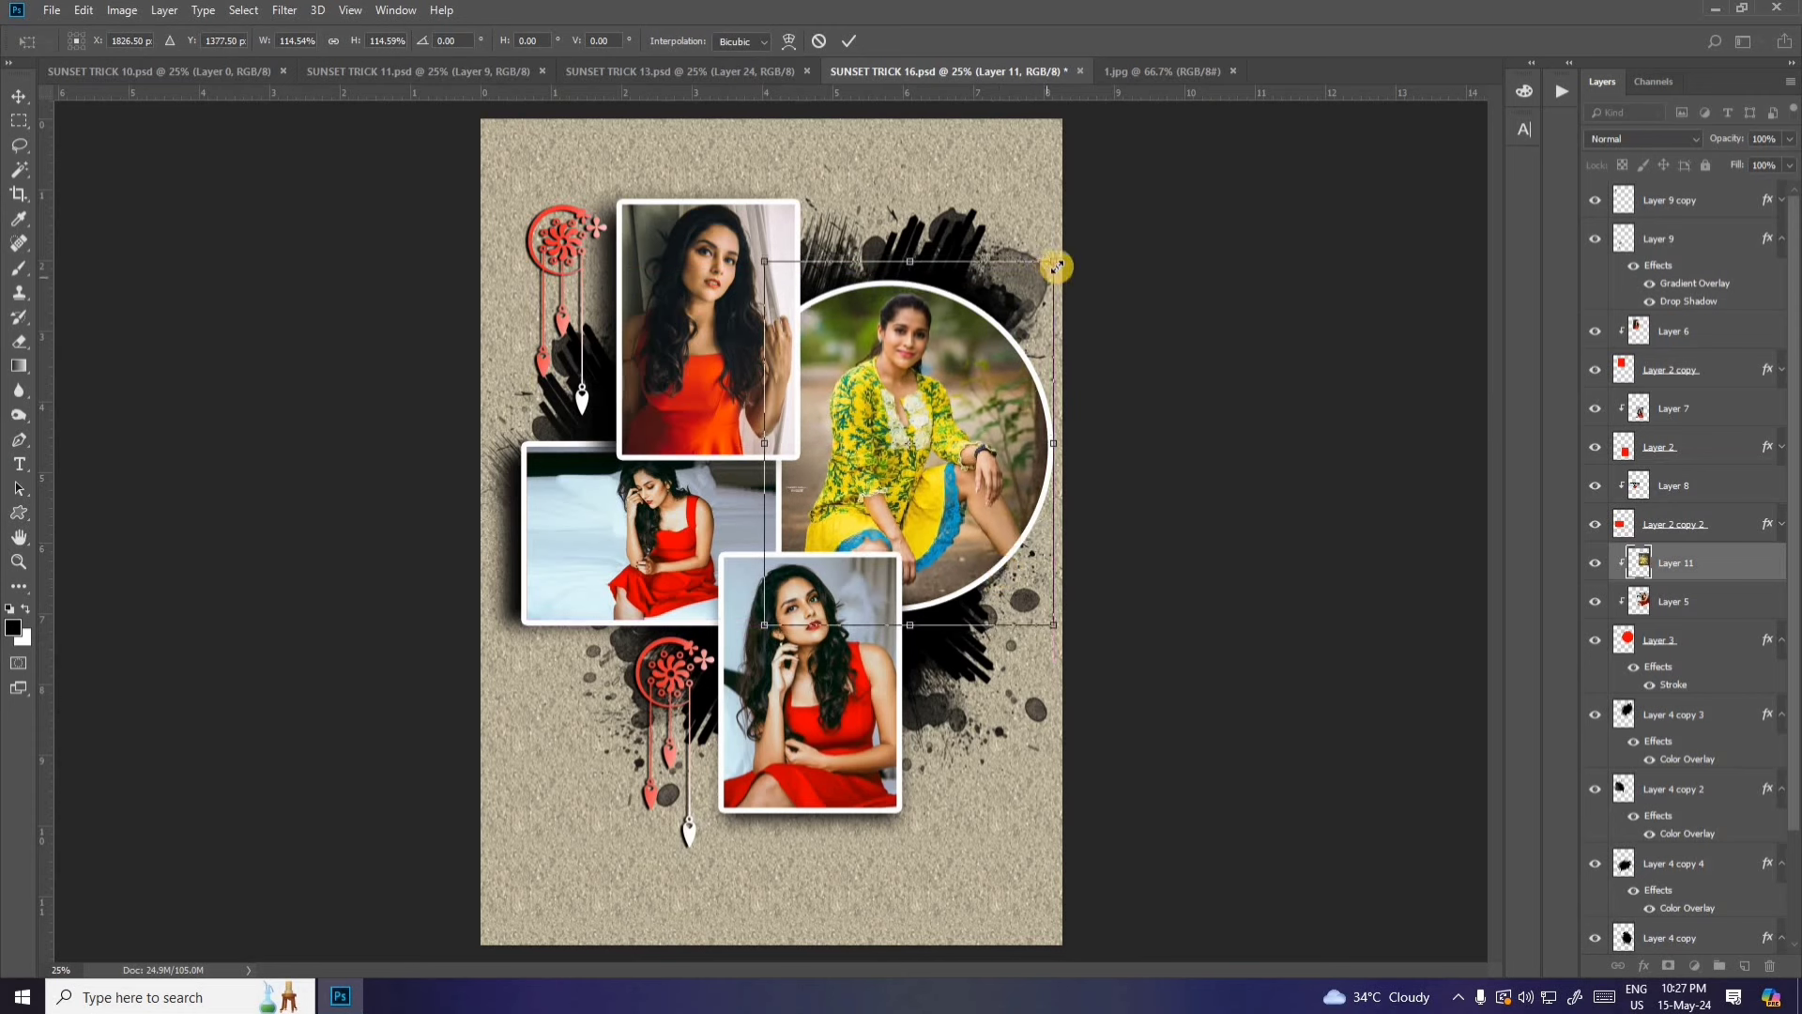
key("Return")
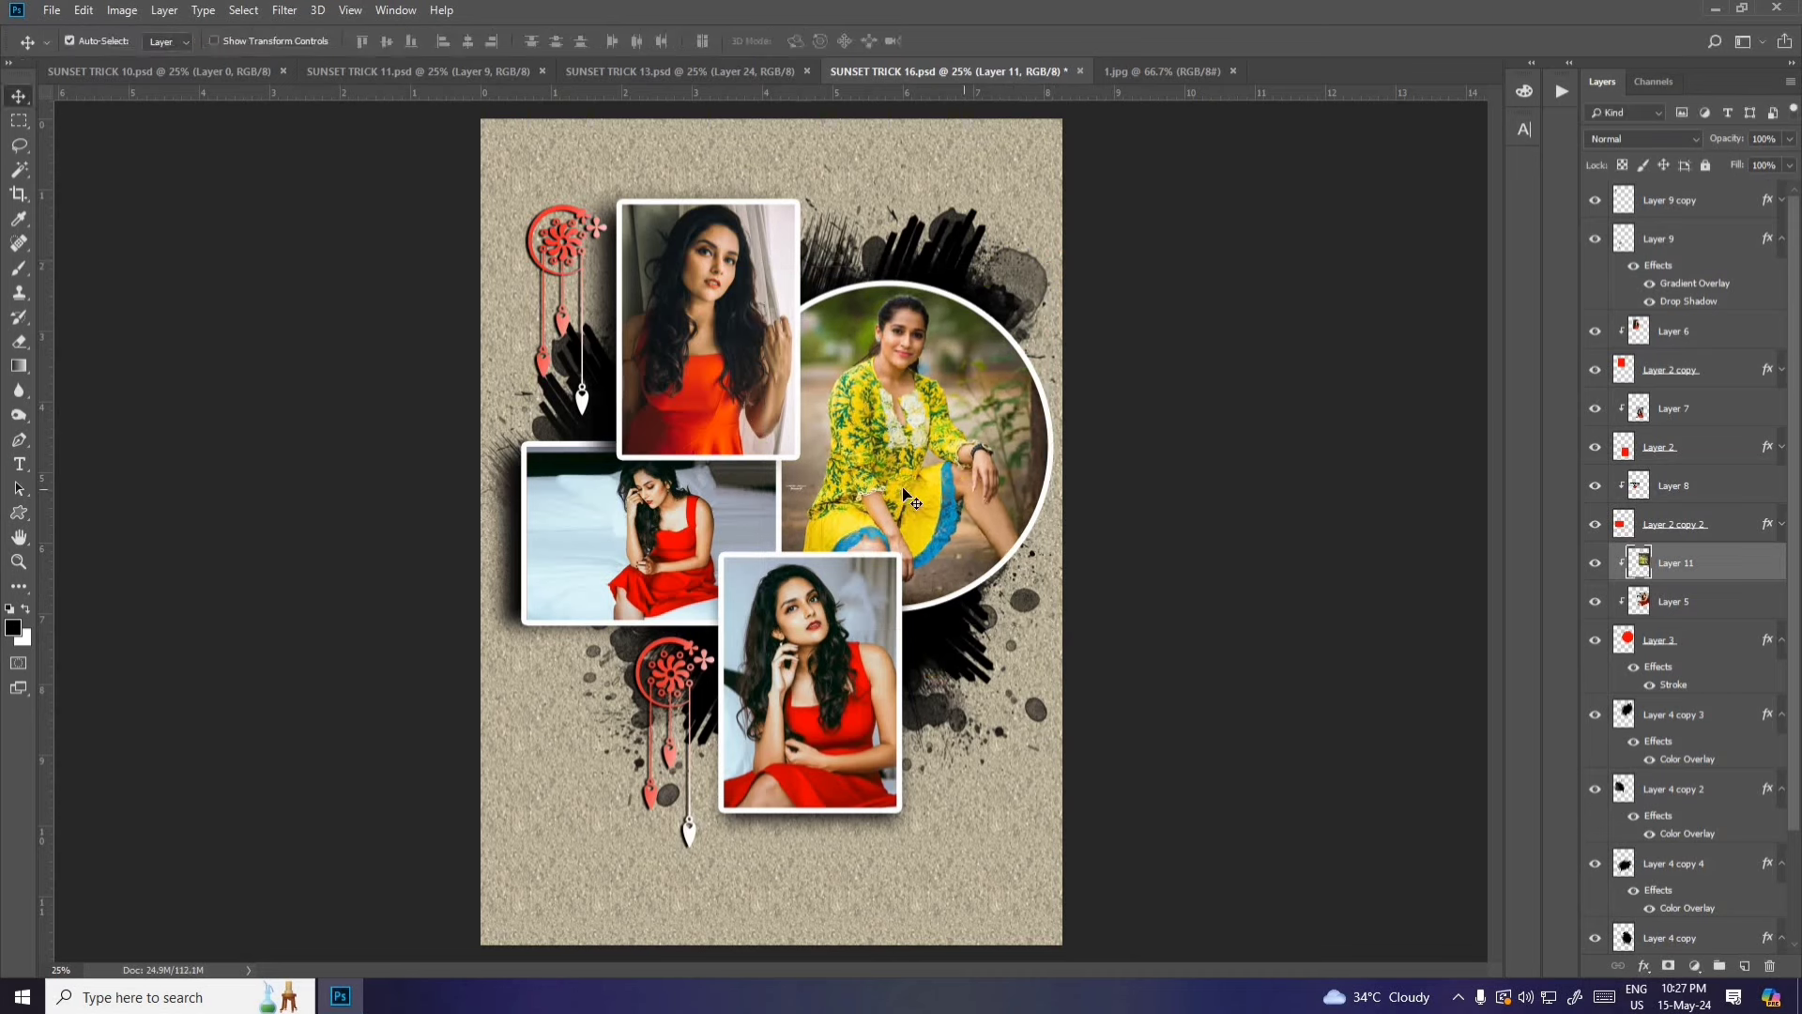
Step: Toggle Layer 10's texture effects off and on twice, then close SUNSET TRICK 16 without saving
left_click(935, 903)
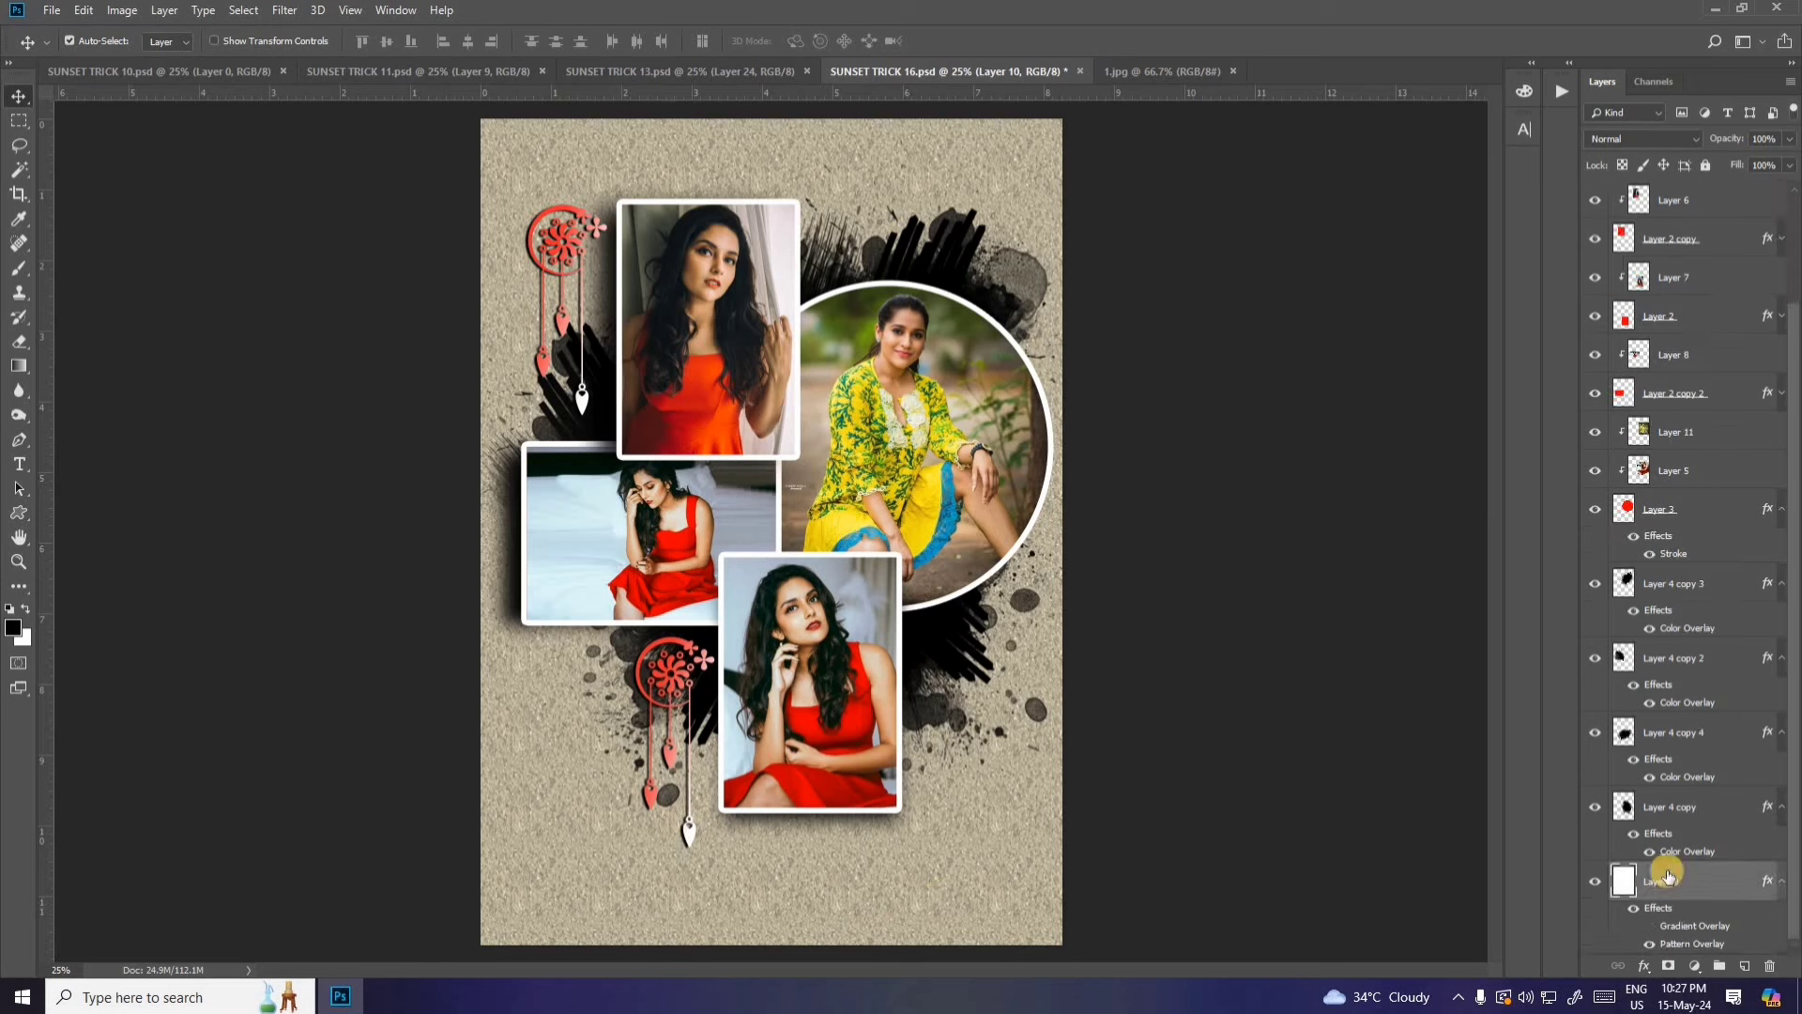
left_click(1635, 910)
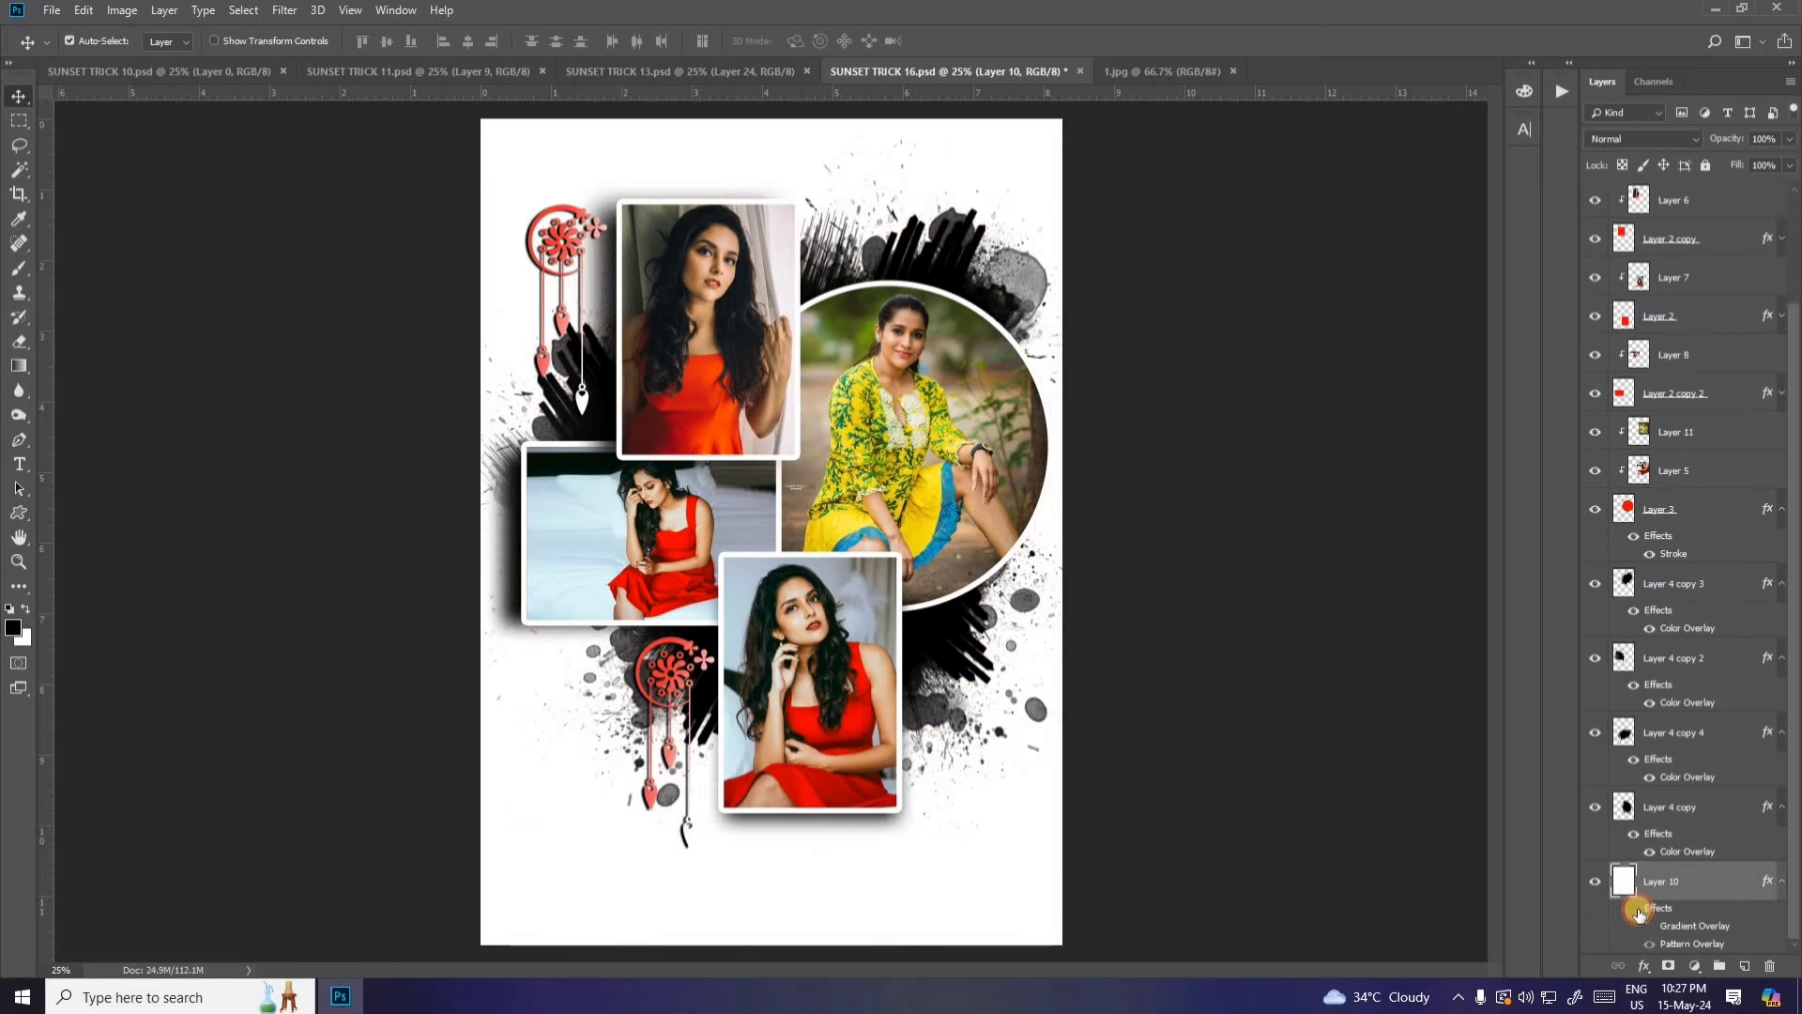
left_click(1634, 908)
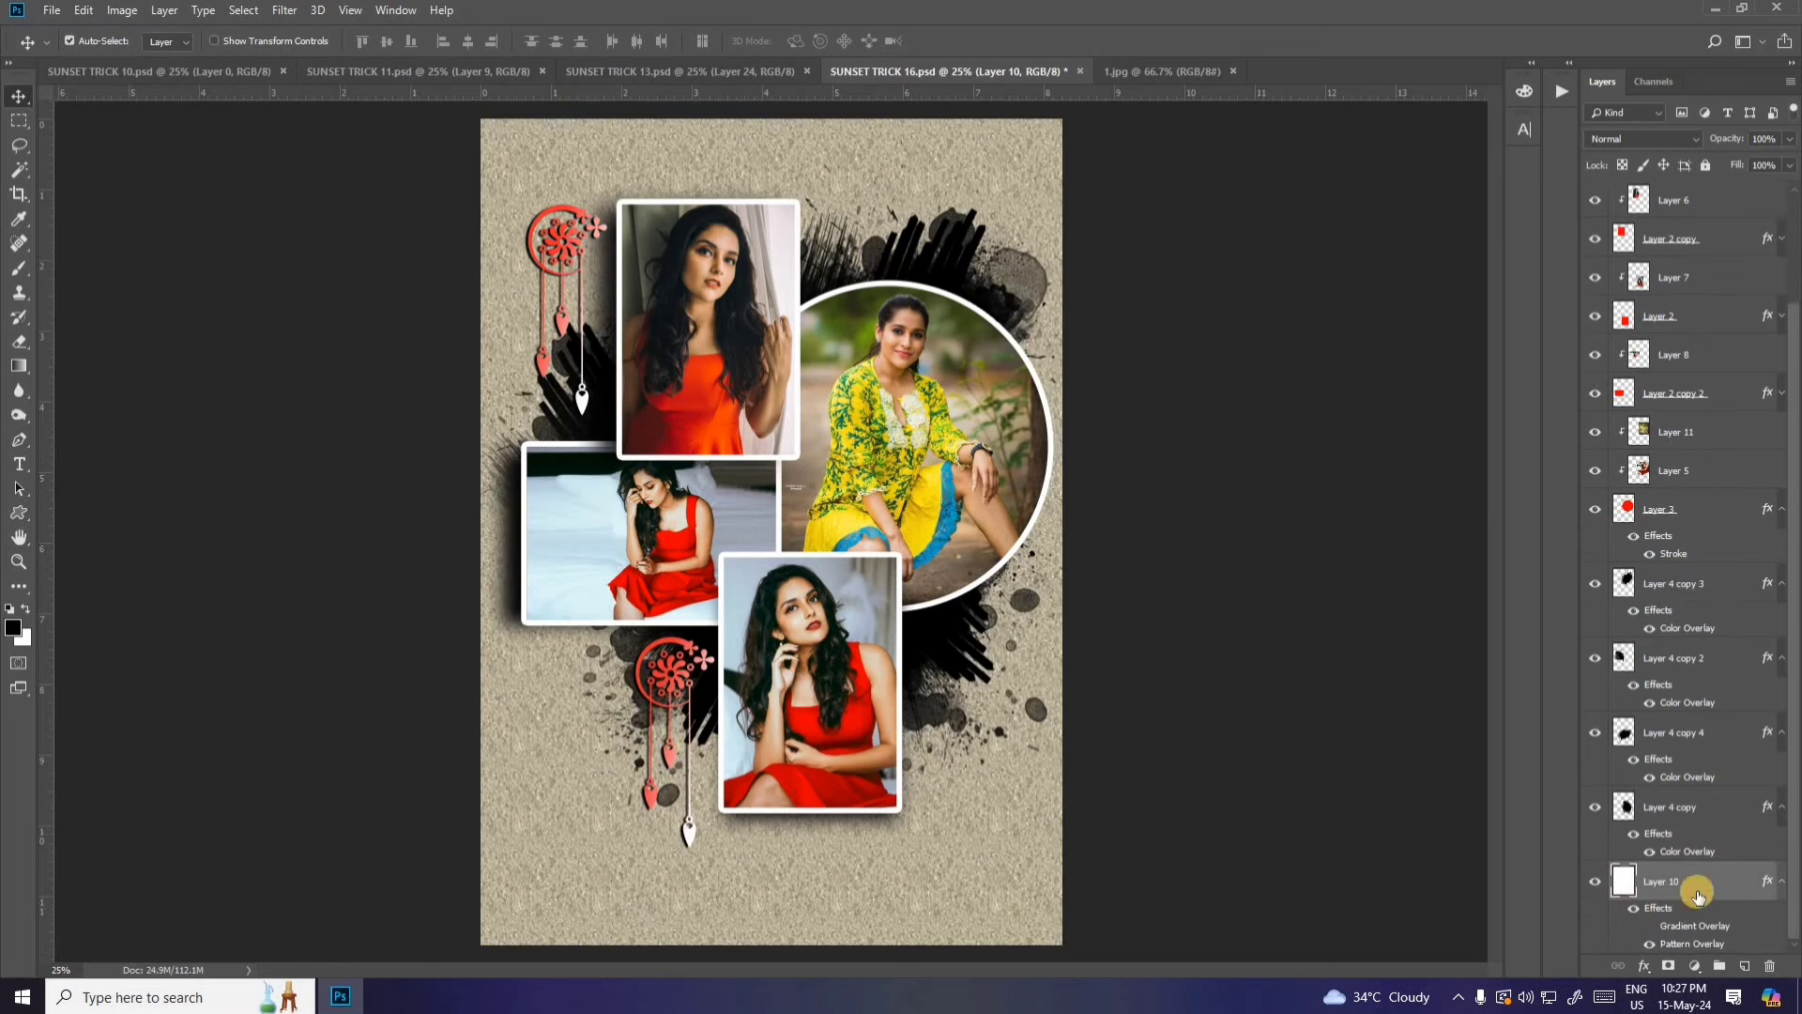
left_click(1634, 910)
left_click(1634, 909)
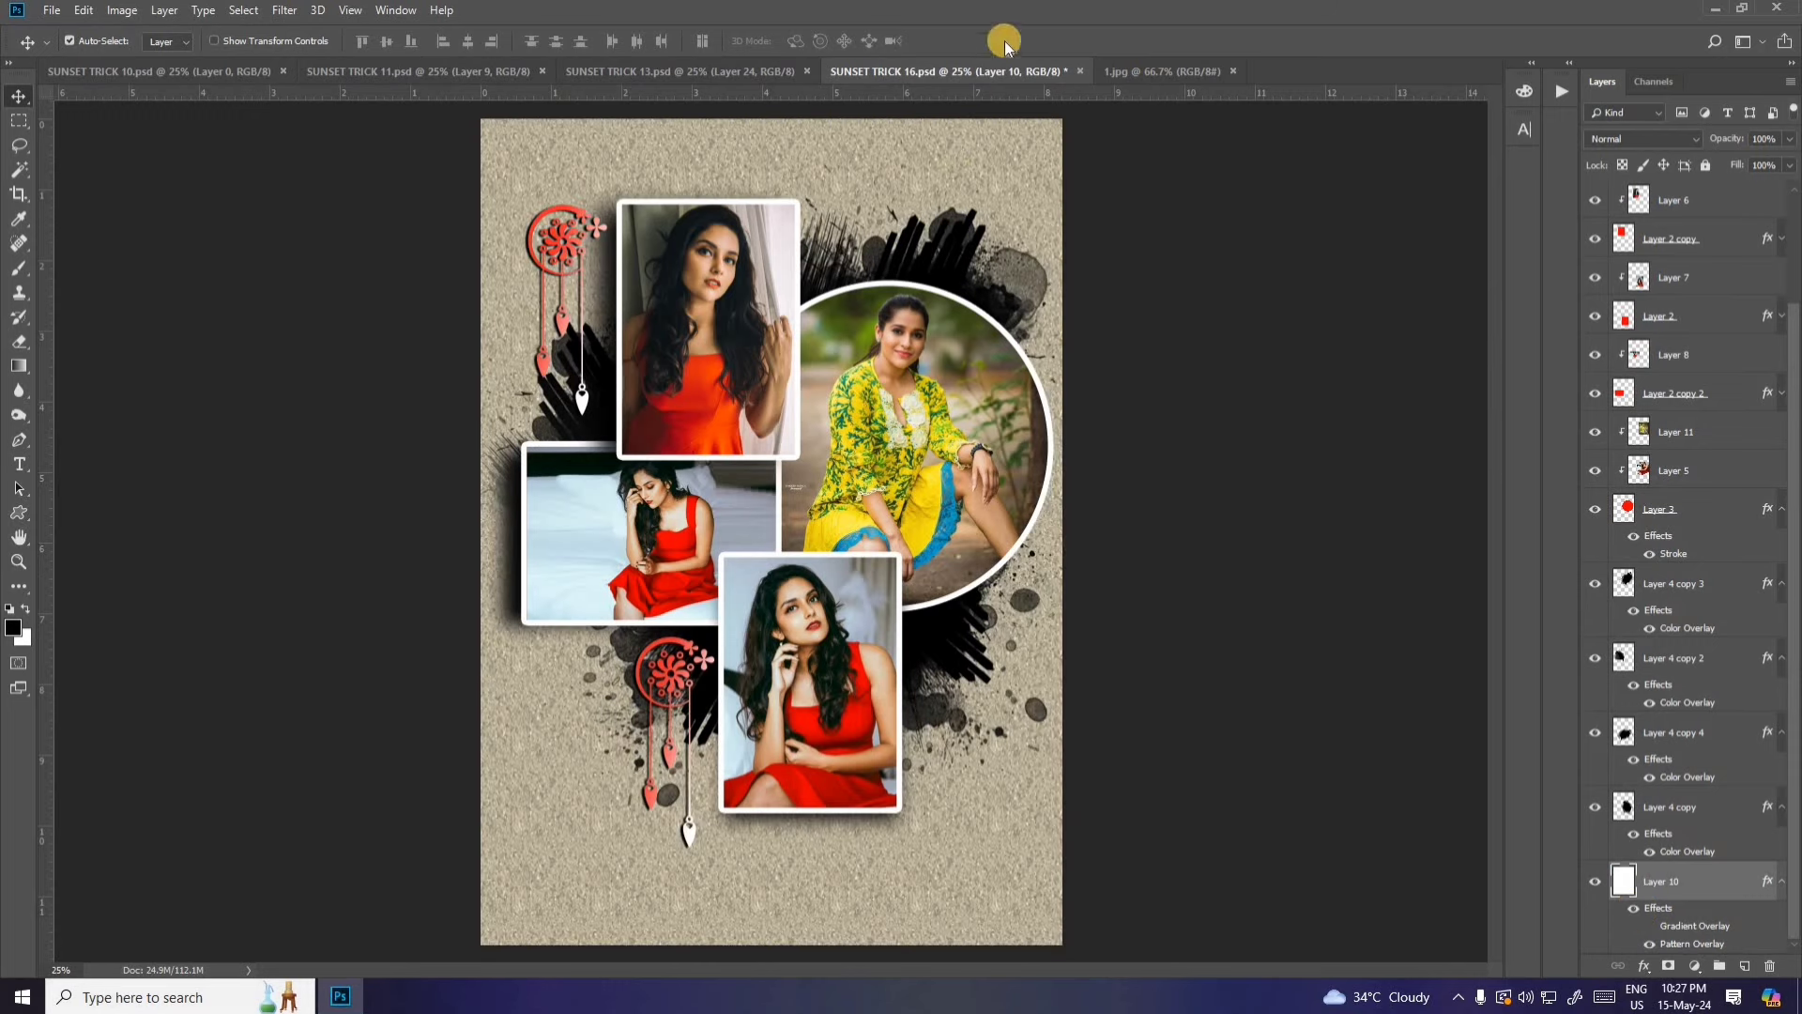
left_click(1080, 72)
left_click(904, 363)
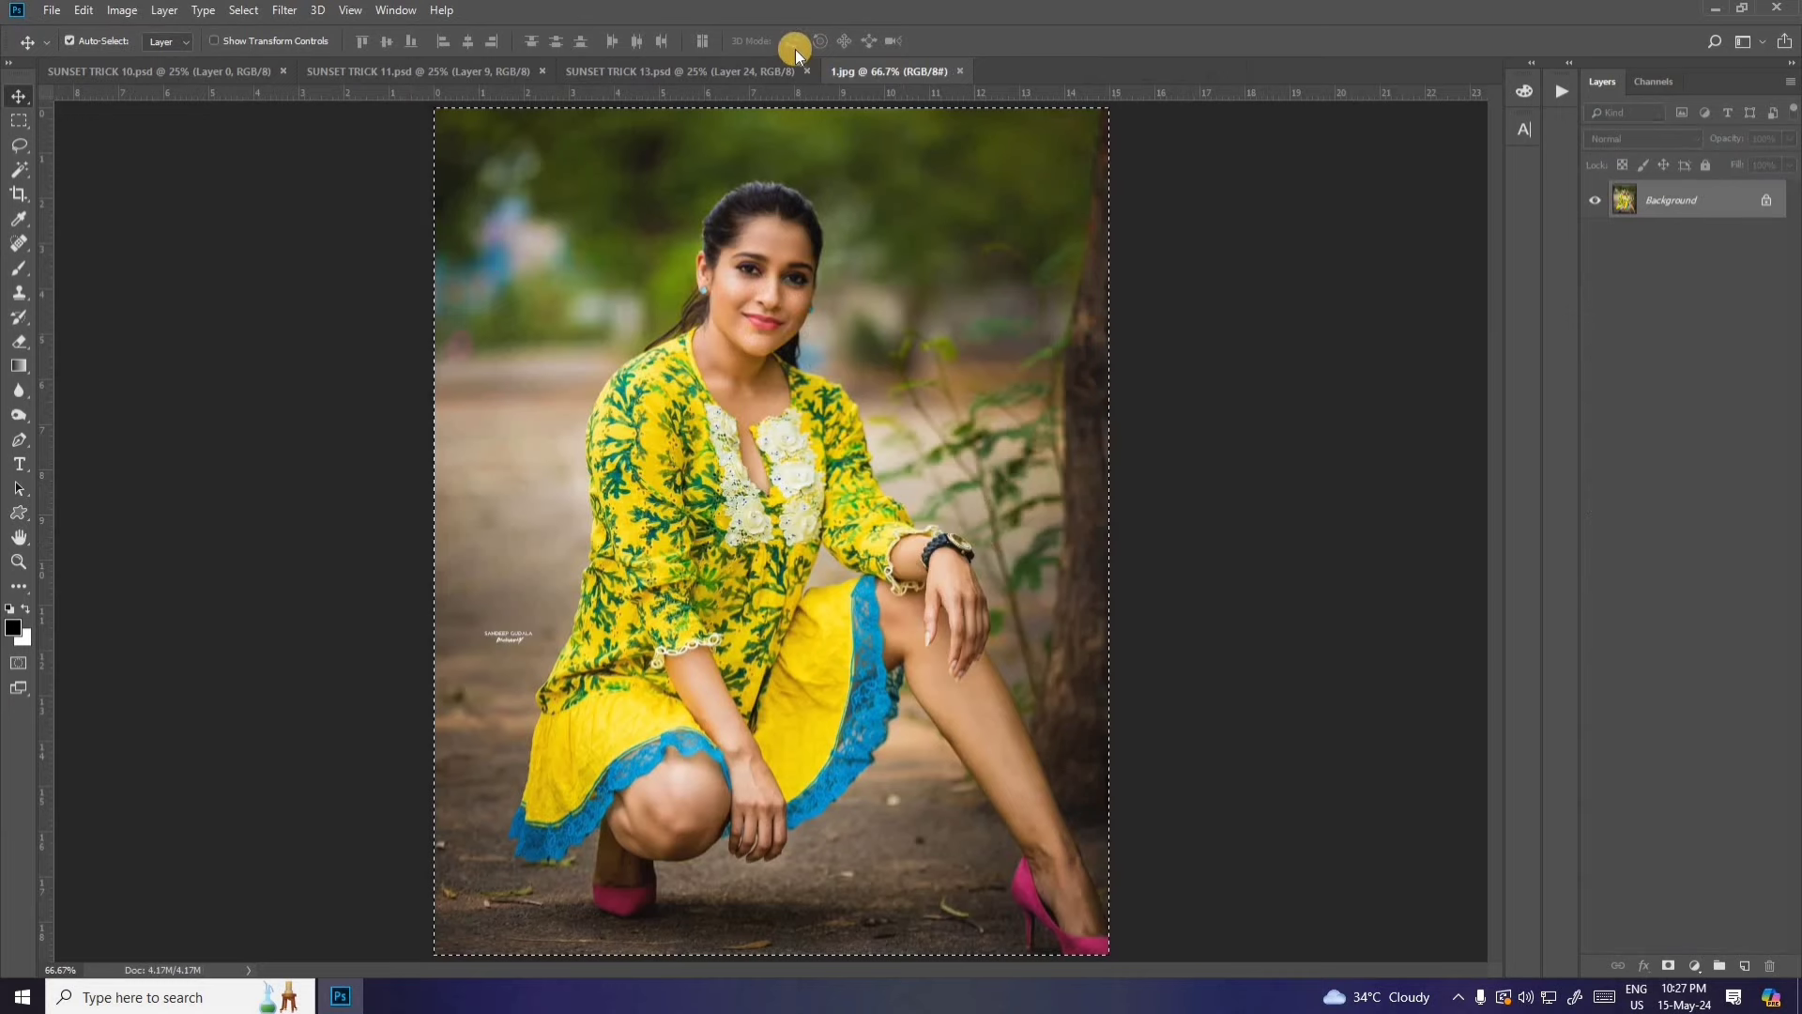
Step: Inspect SUNSET TRICK 13's layers and drag the yellow-dress photo into it
left_click(735, 72)
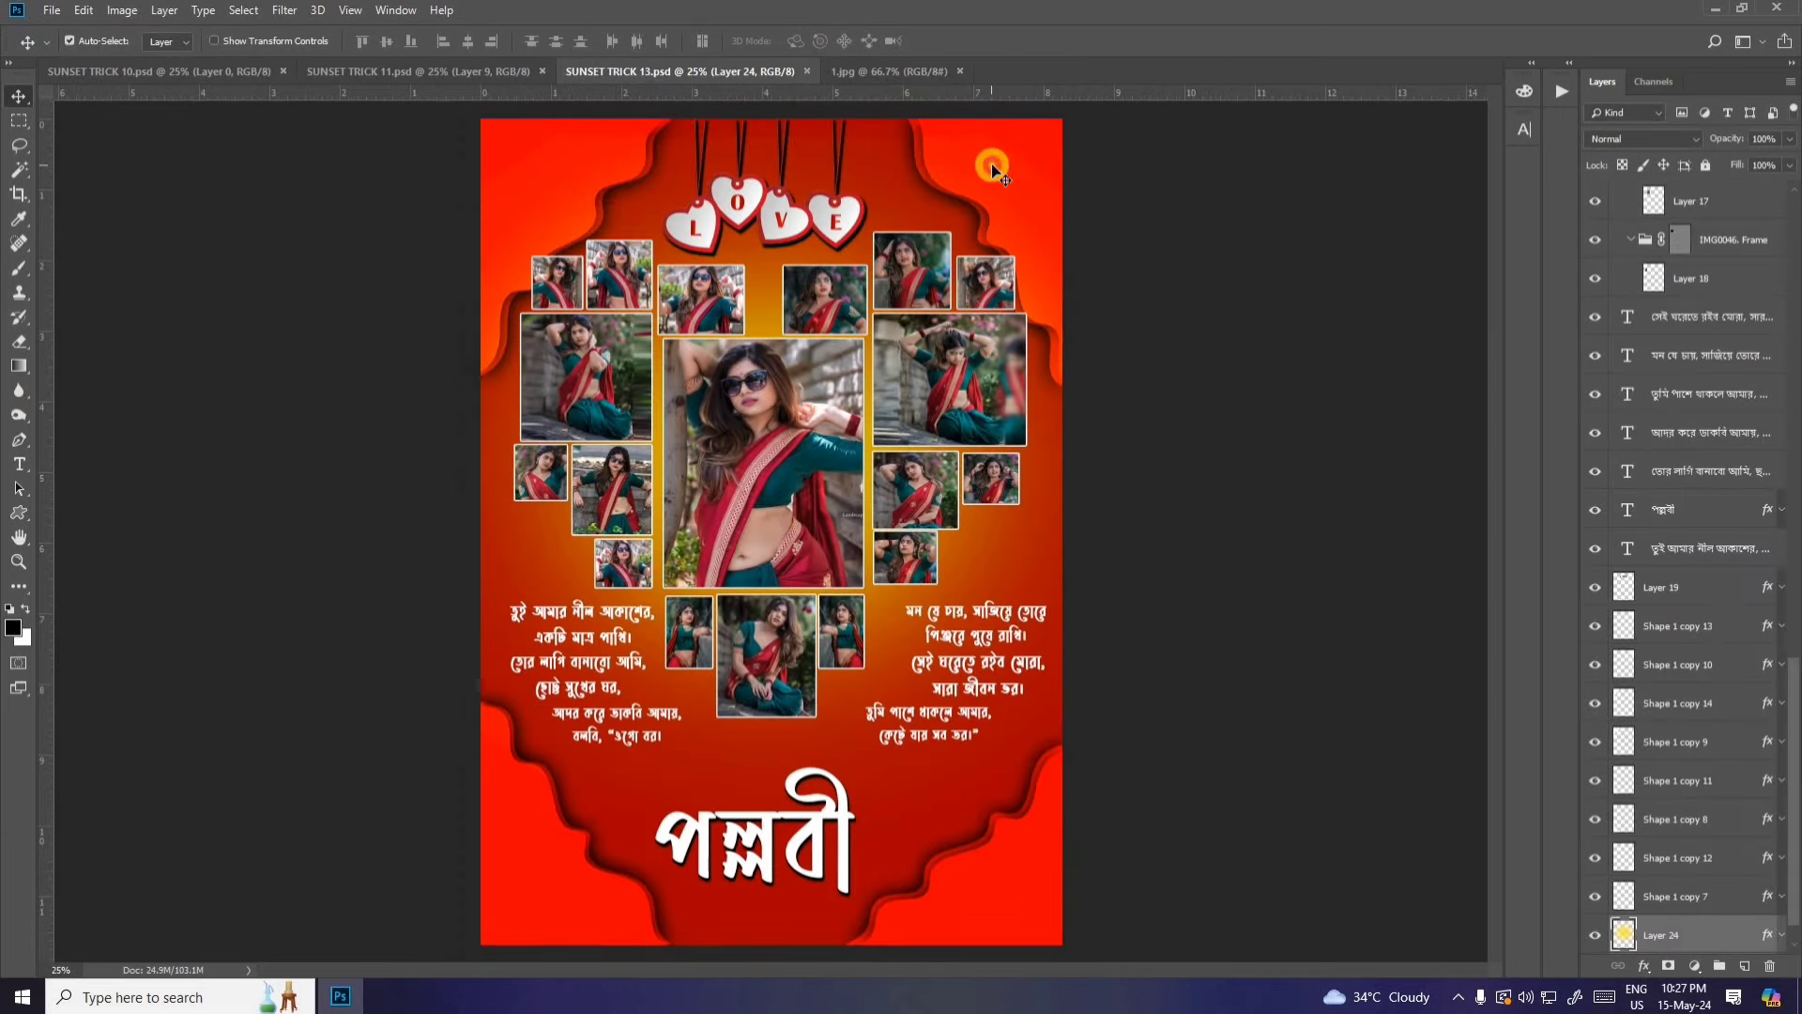
left_click(991, 163)
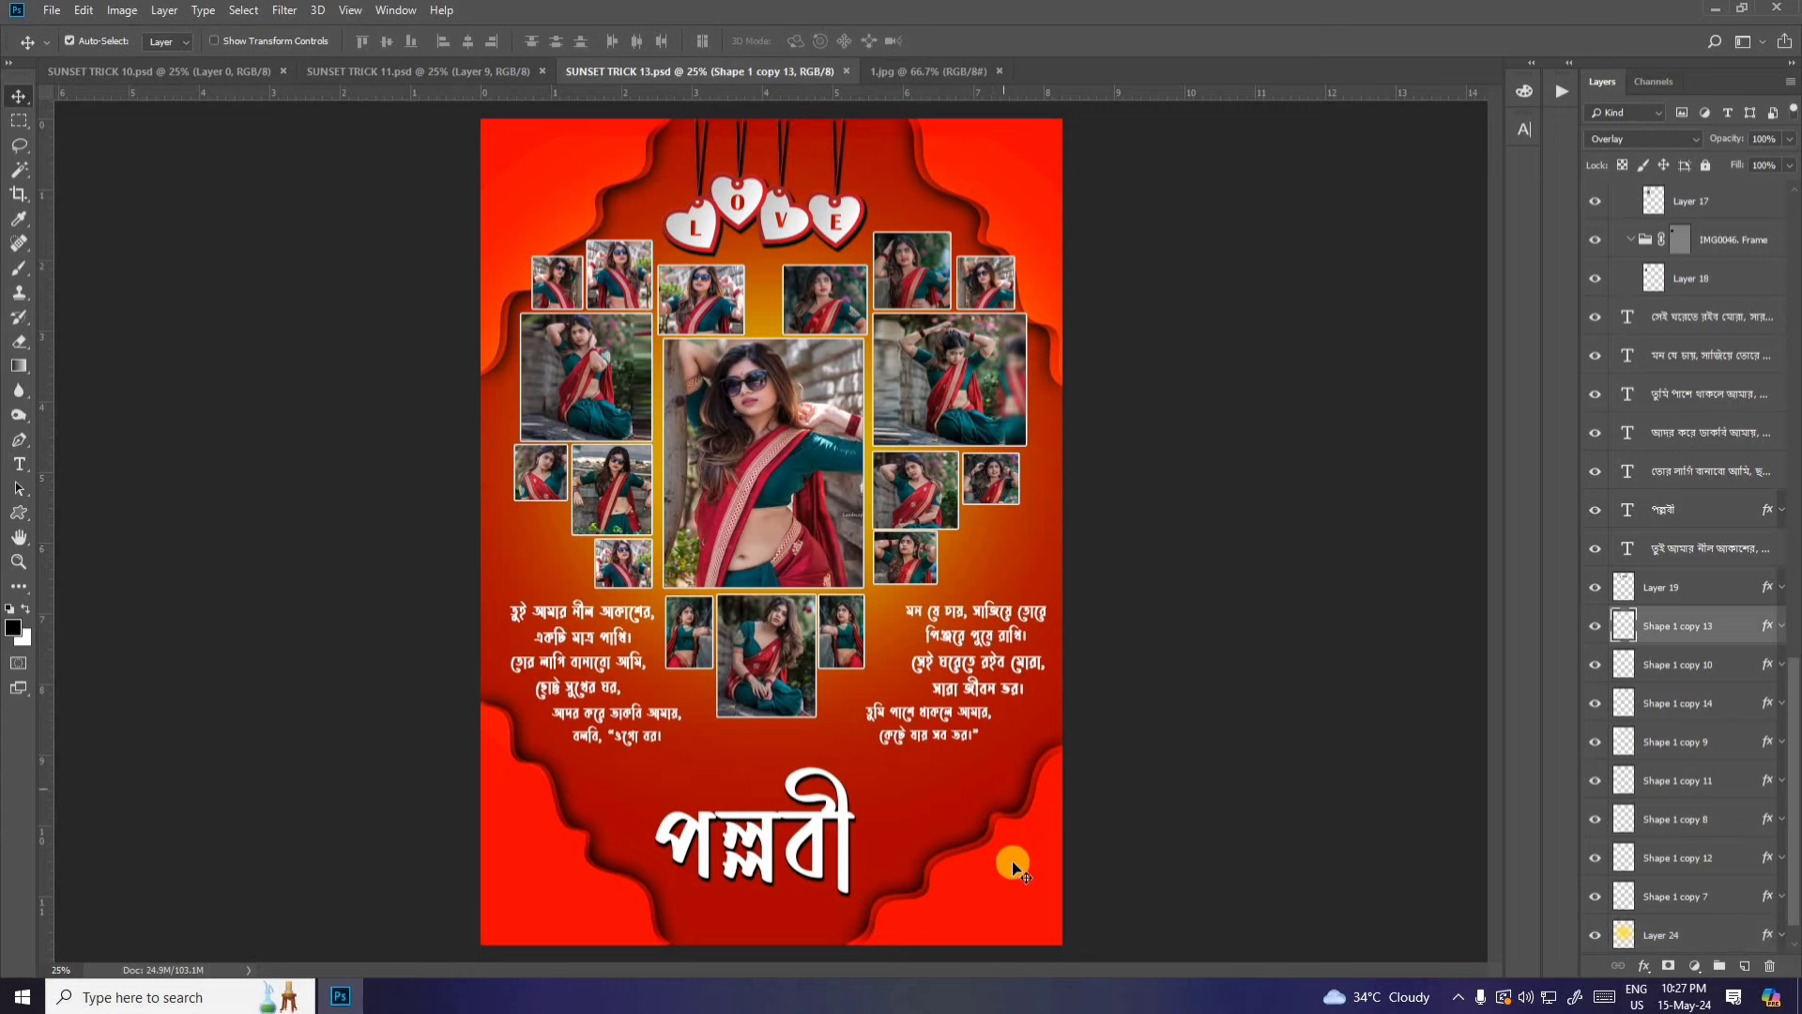
left_click(965, 858)
left_click(768, 849)
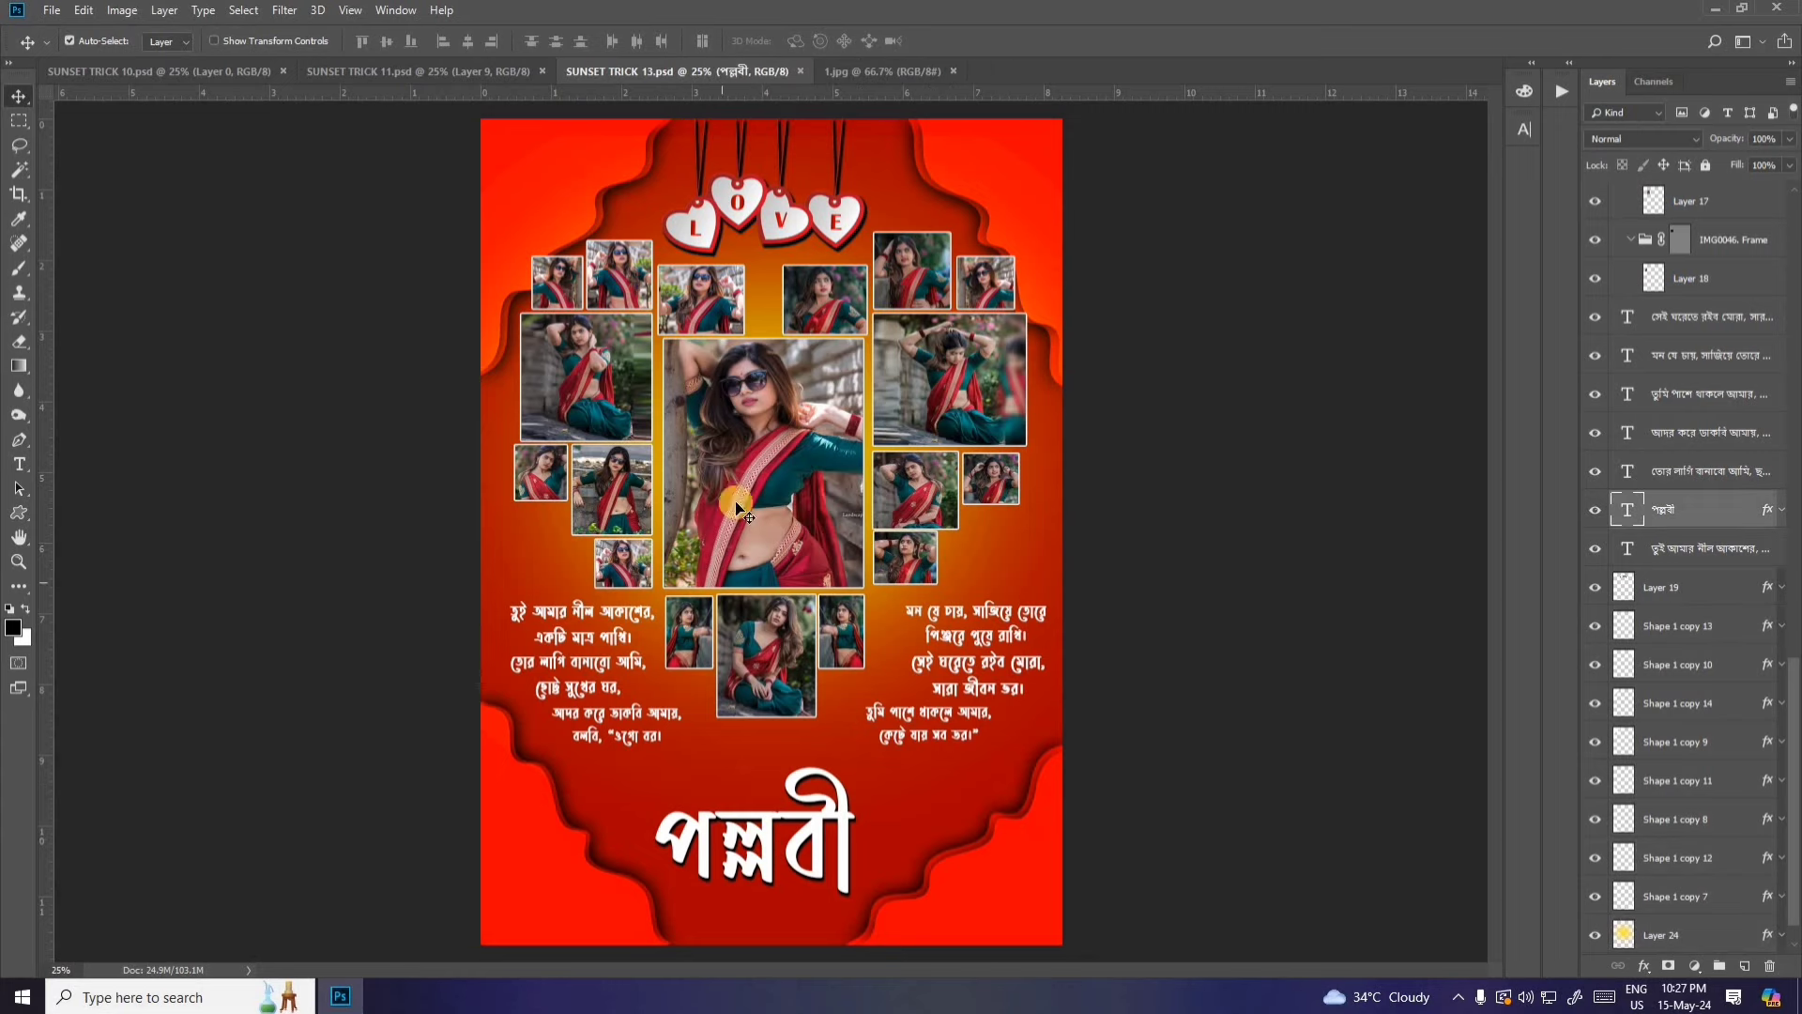
left_click(756, 469)
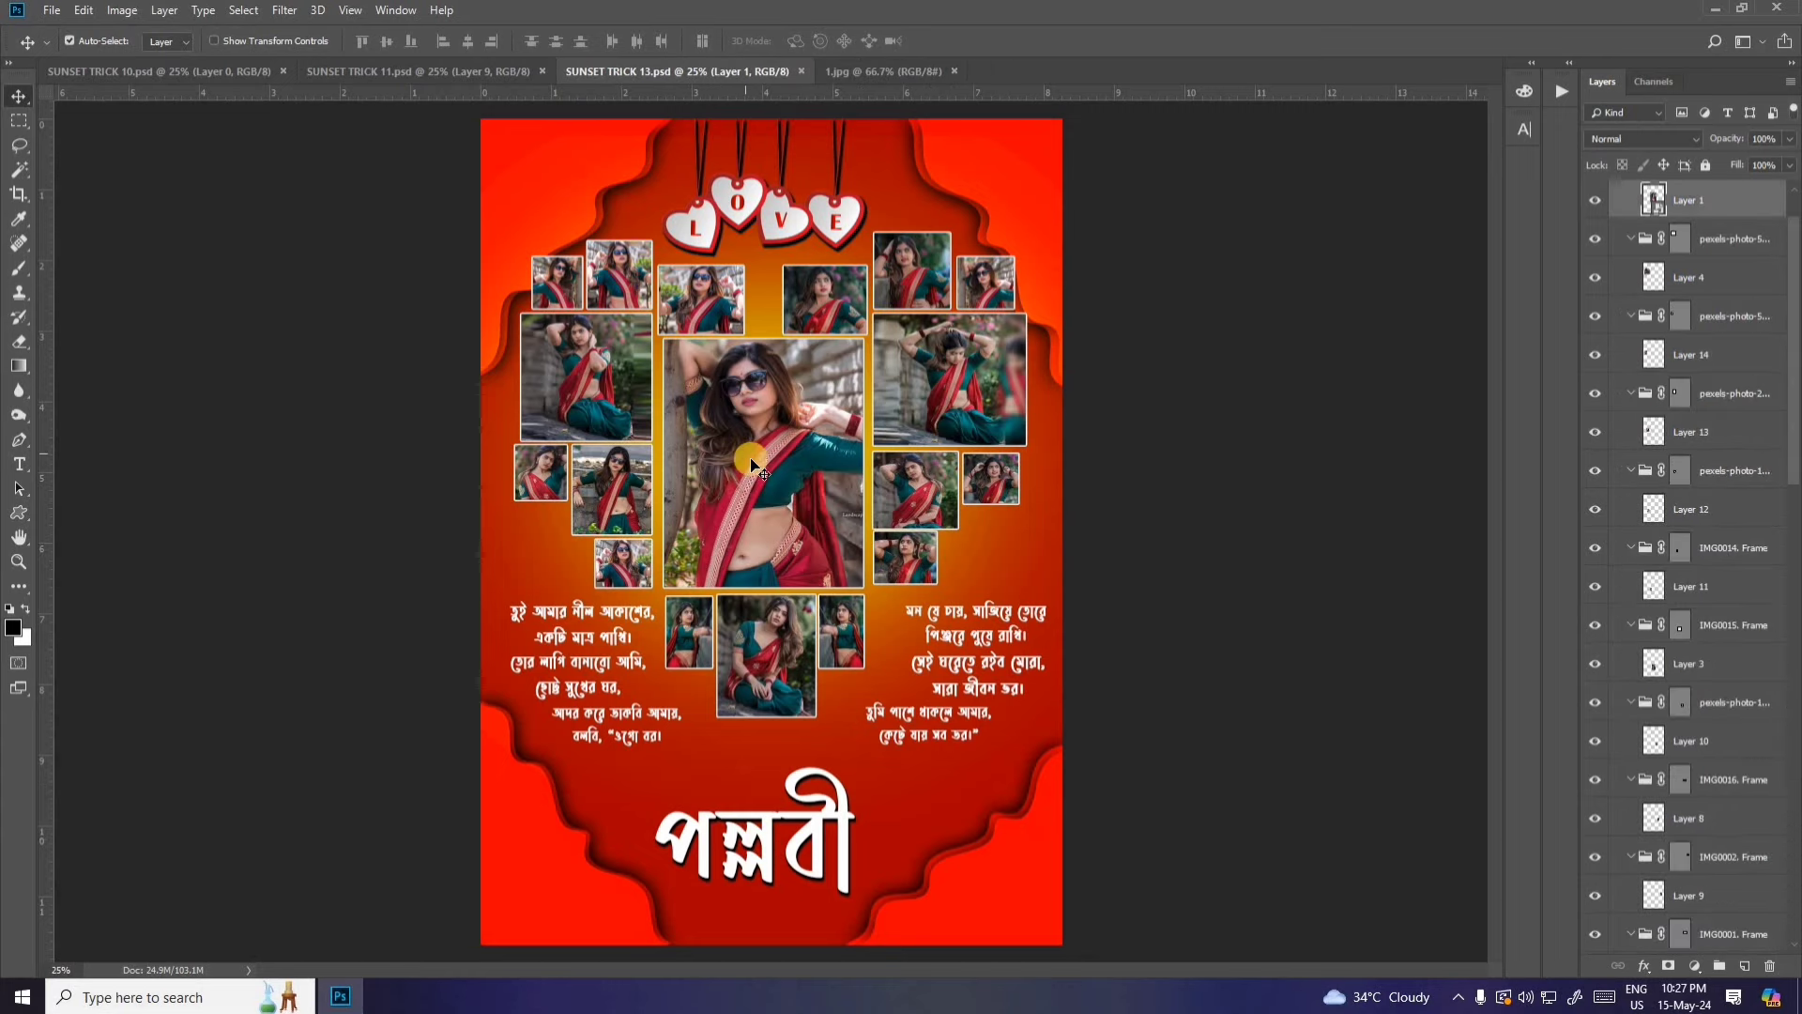
left_click(870, 79)
left_click_drag(858, 363, 749, 441)
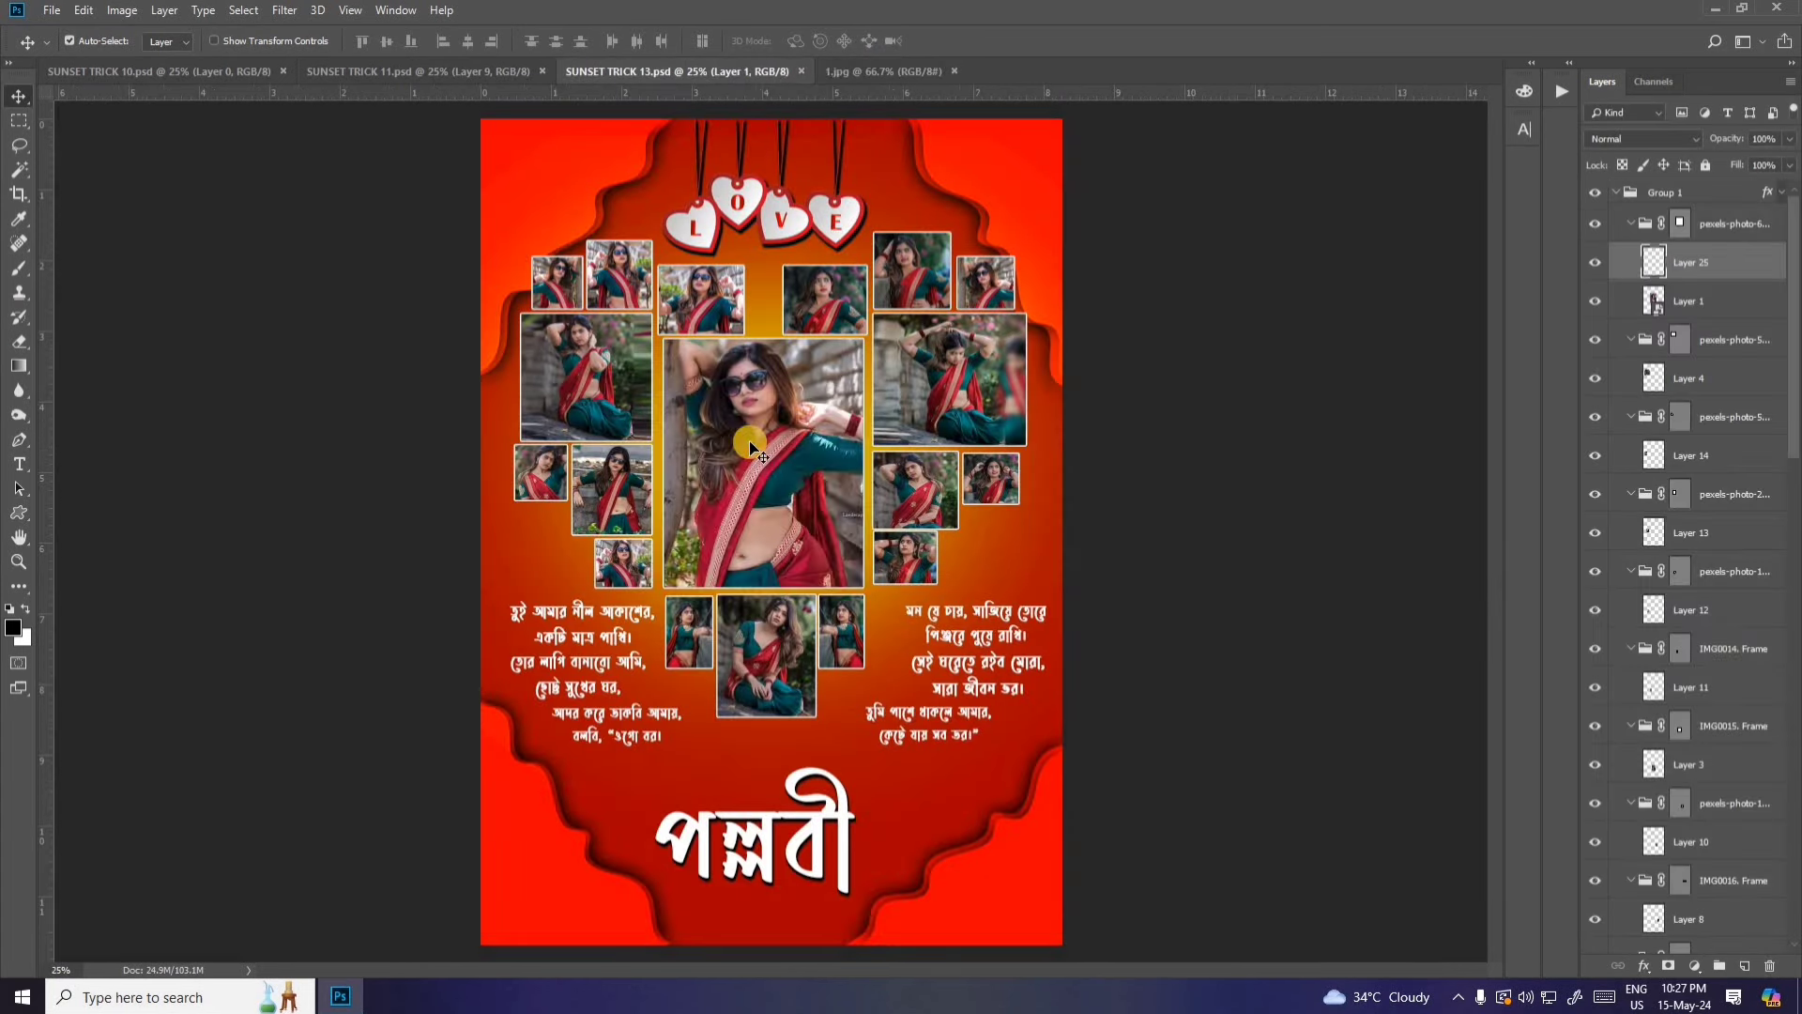
Step: Clip Layer 25 into the centre frame, move it up and scale it to about 86%
right_click(1687, 316)
left_click(1573, 537)
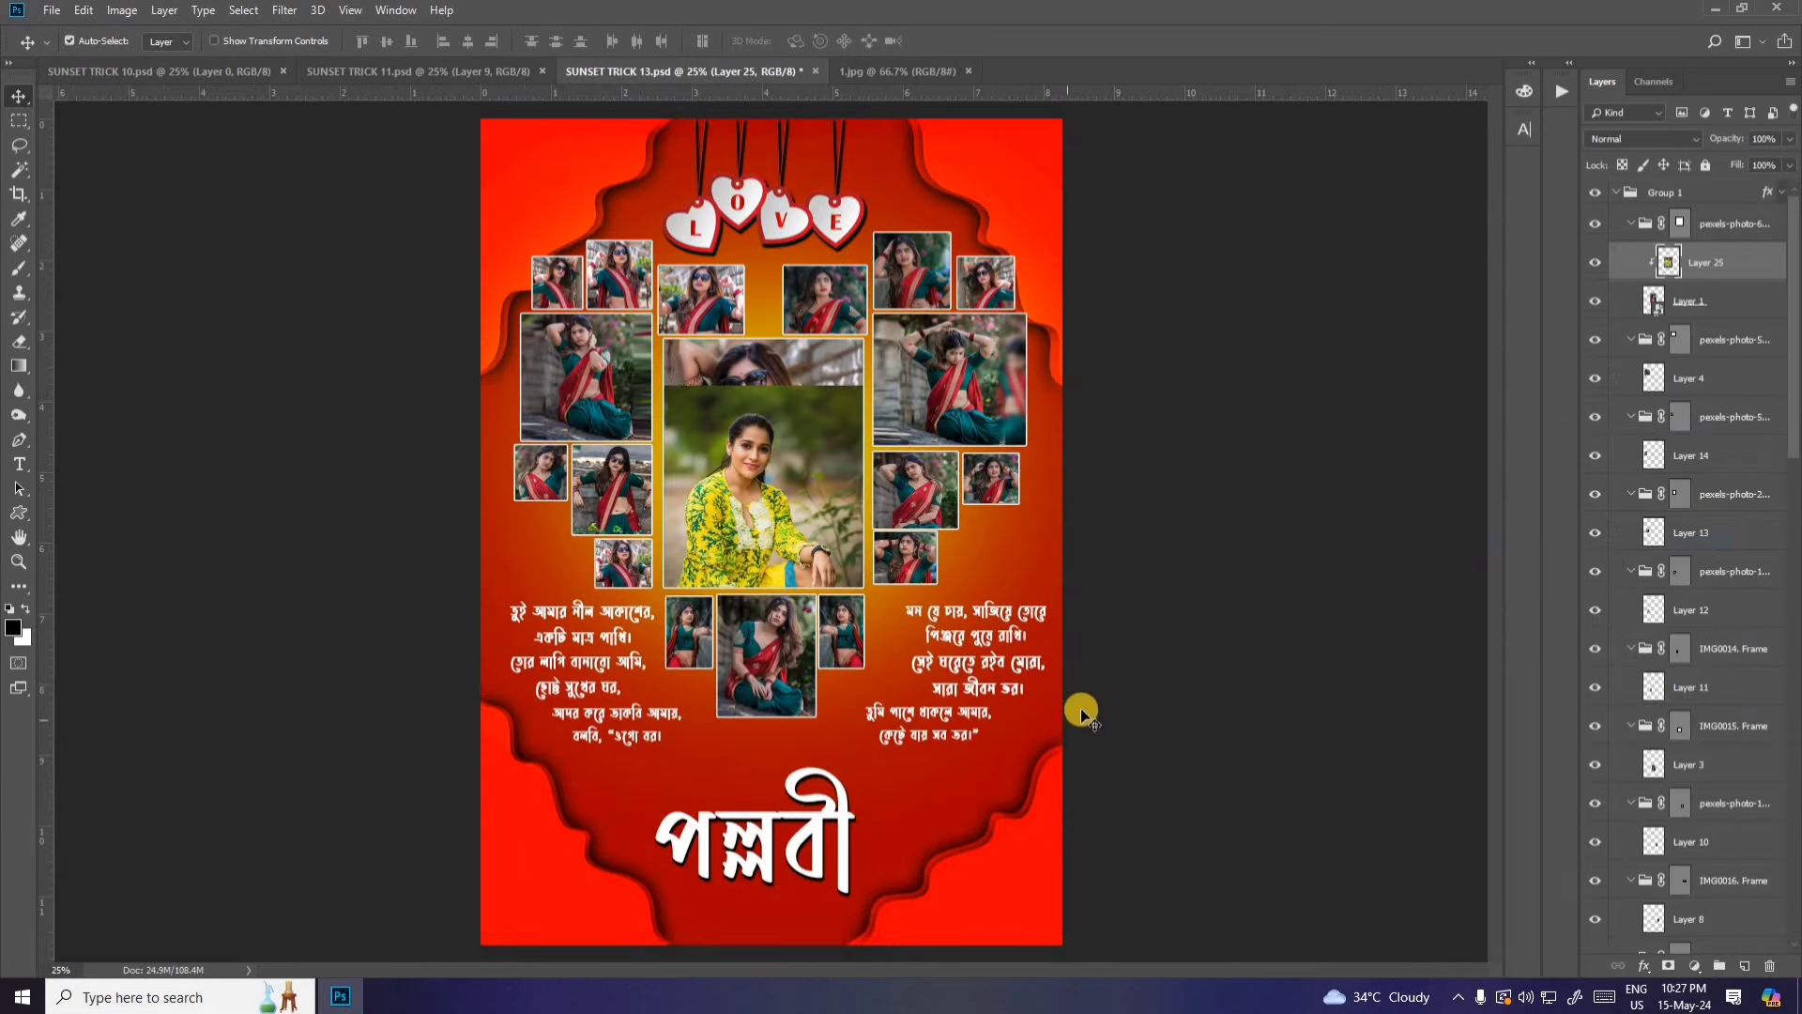
key("ctrl+t")
left_click_drag(830, 542, 839, 476)
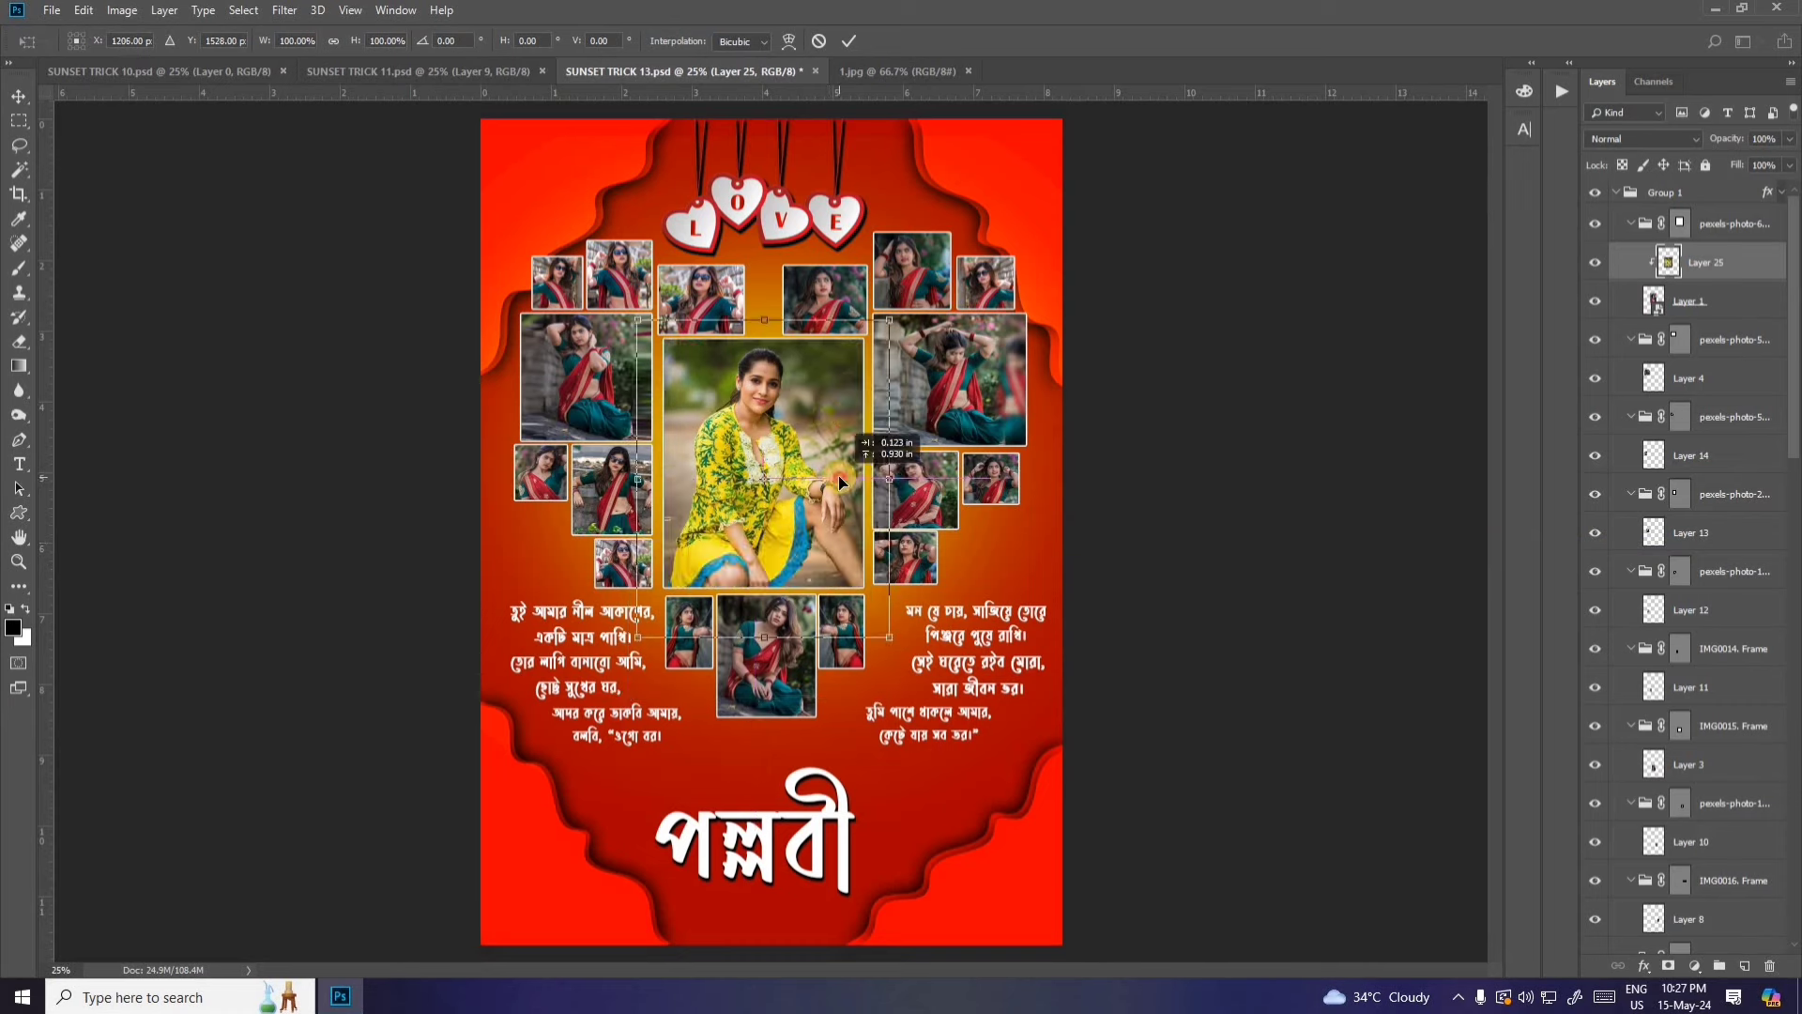
left_click_drag(885, 625, 869, 612)
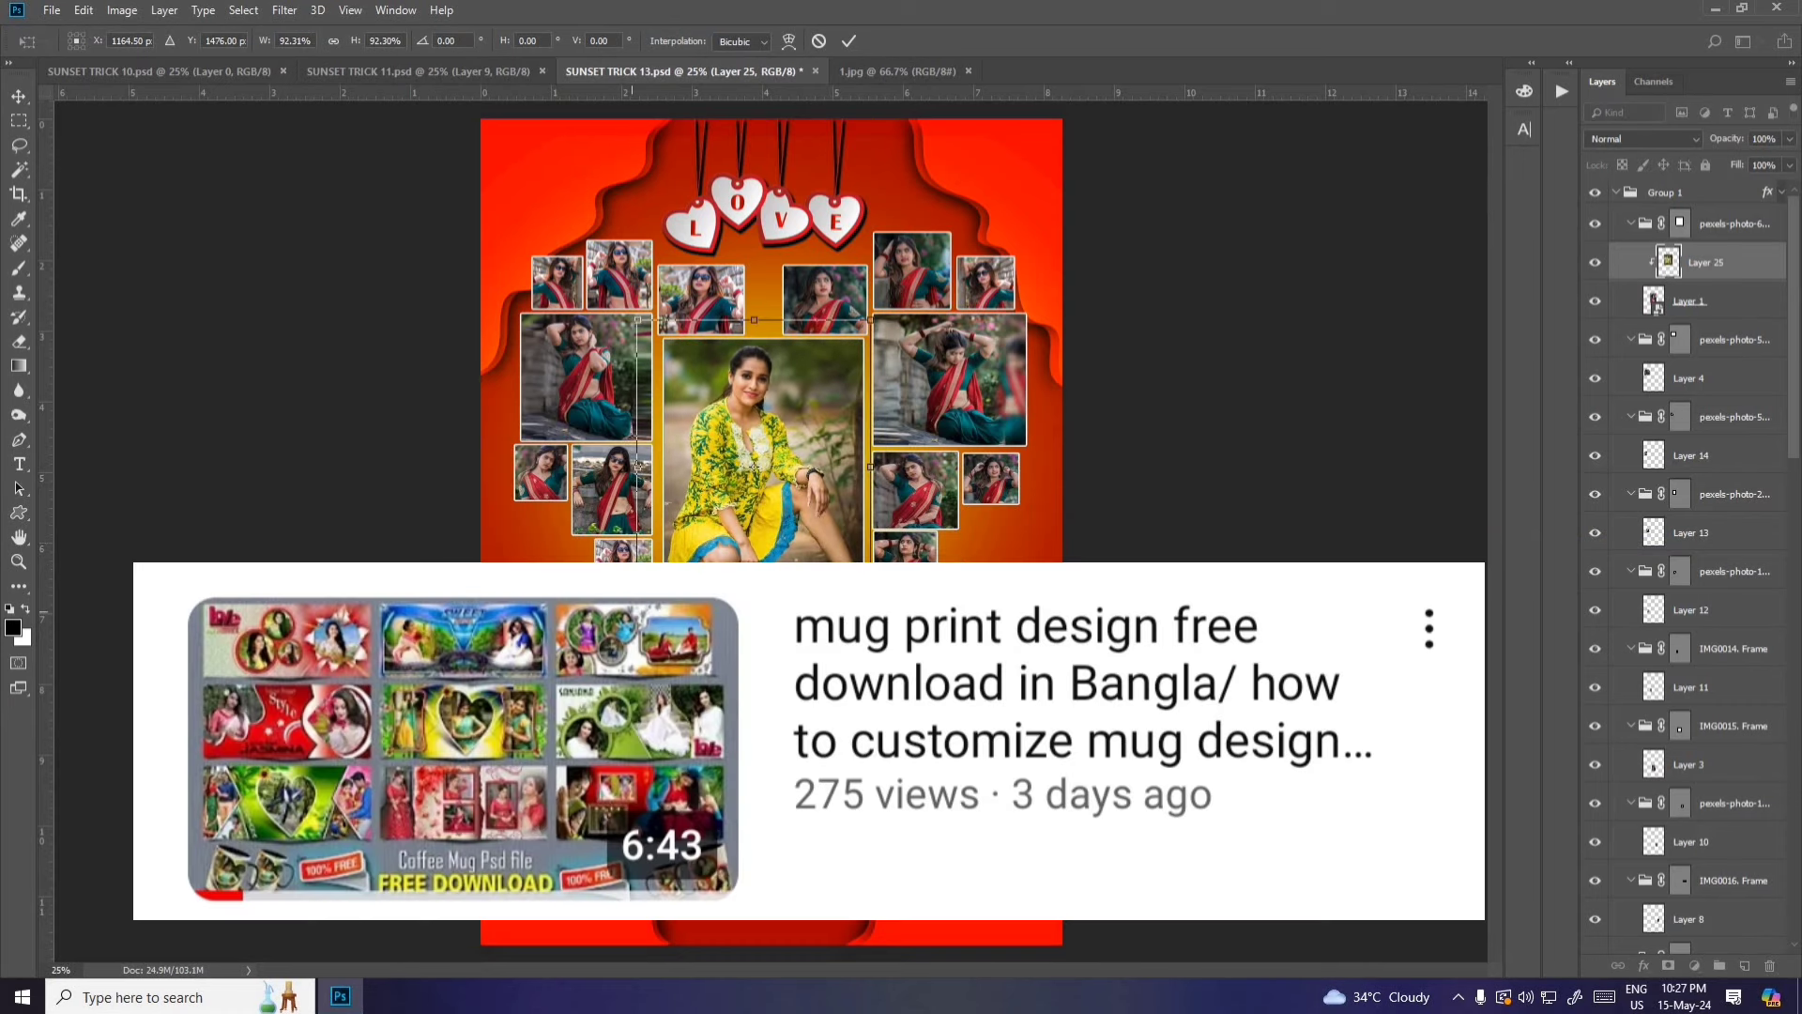
left_click_drag(638, 464, 654, 457)
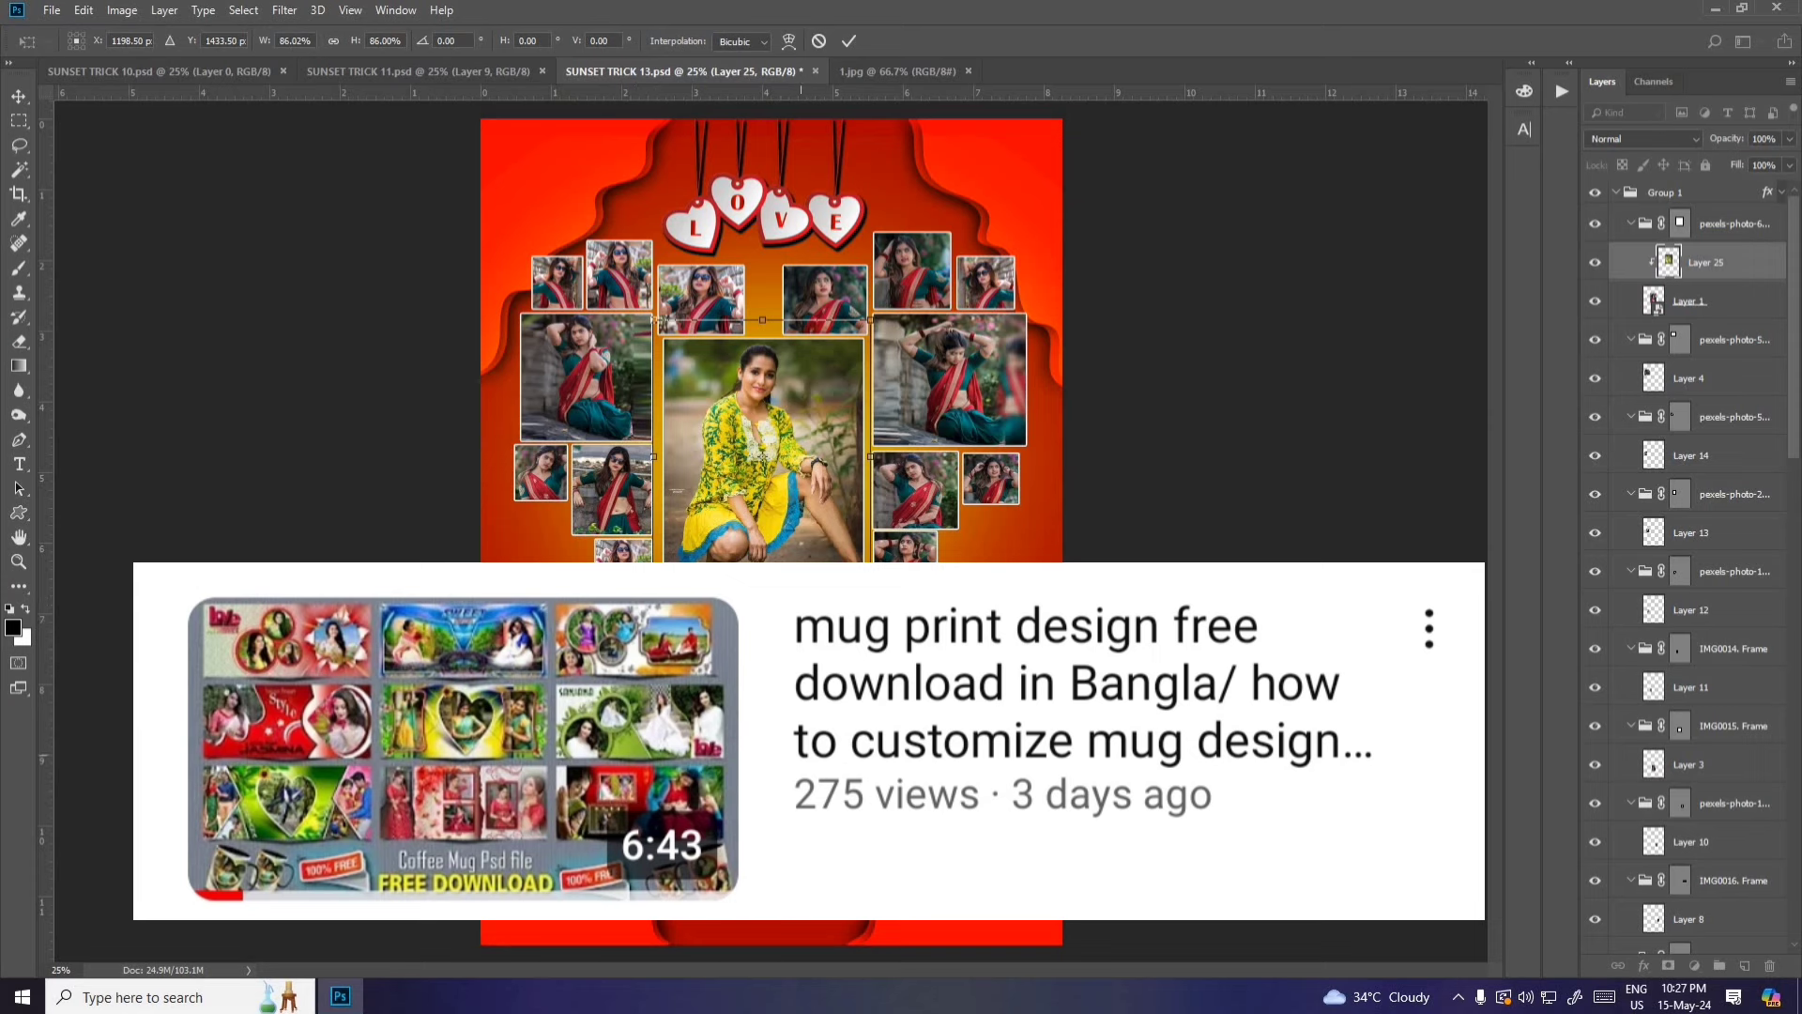
key("Return")
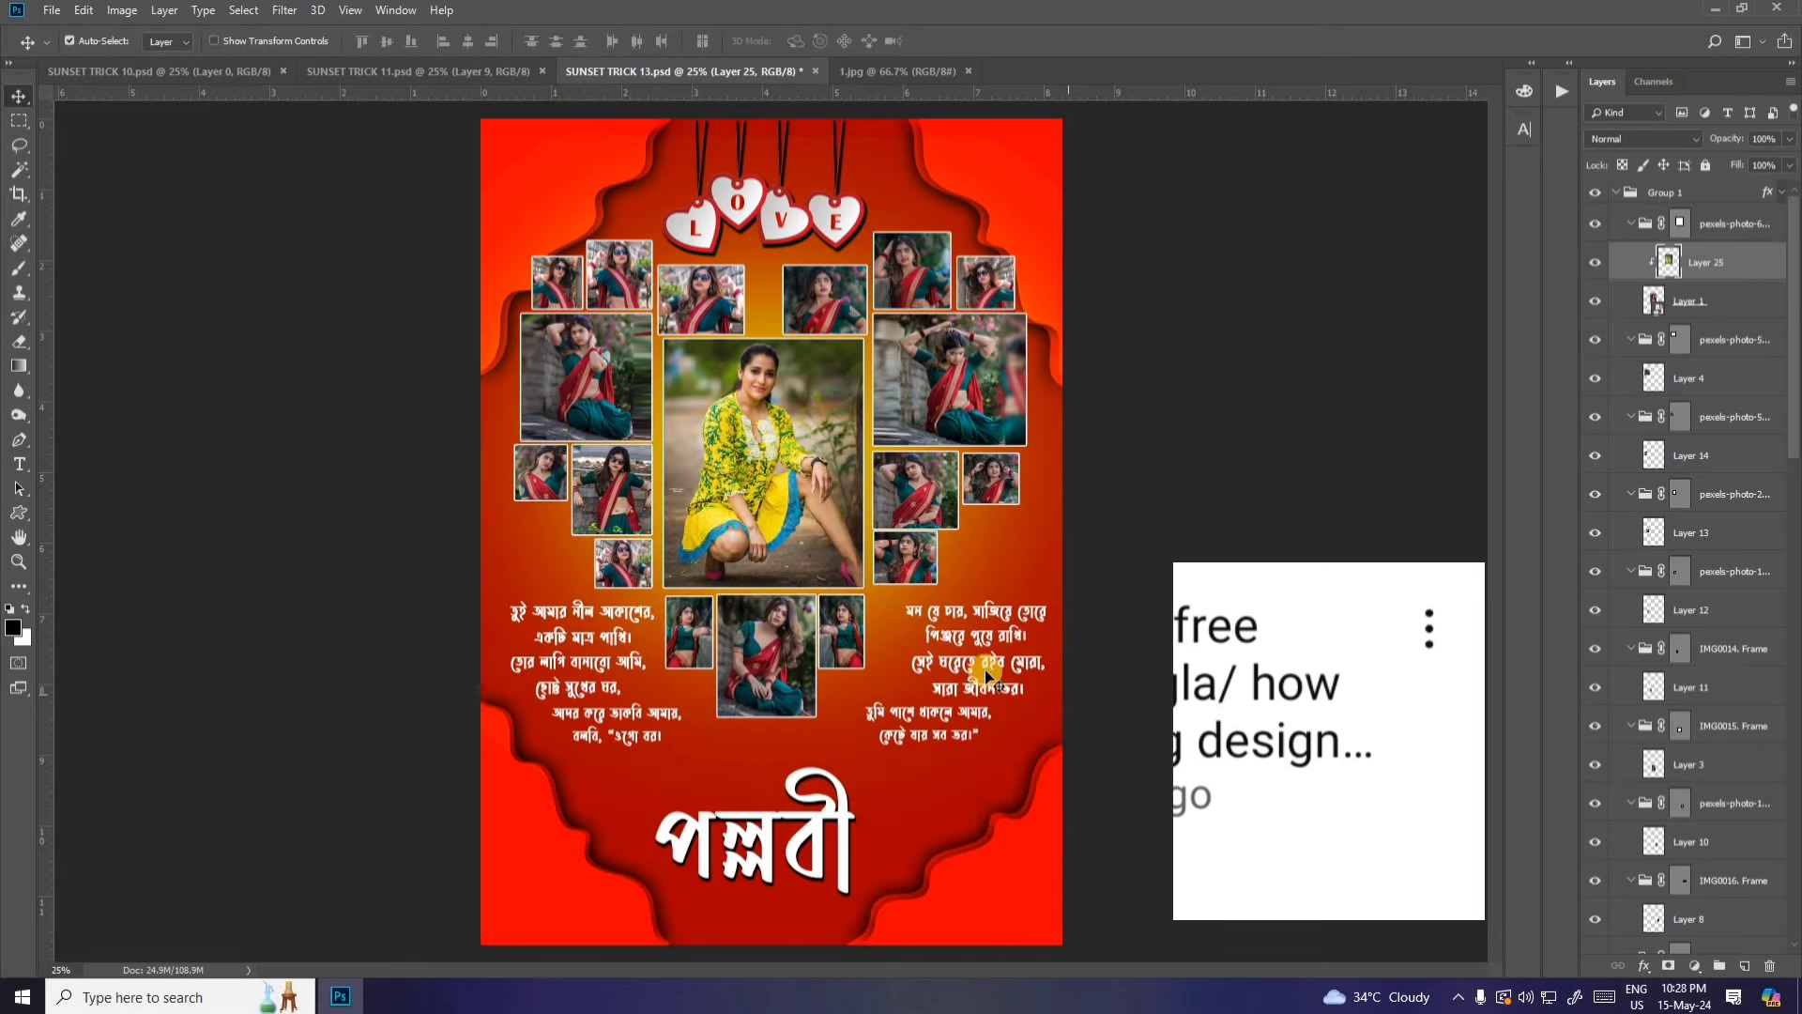
Step: Open the Bengali verse text for editing, then close SUNSET TRICK 13 without saving
left_click(985, 668)
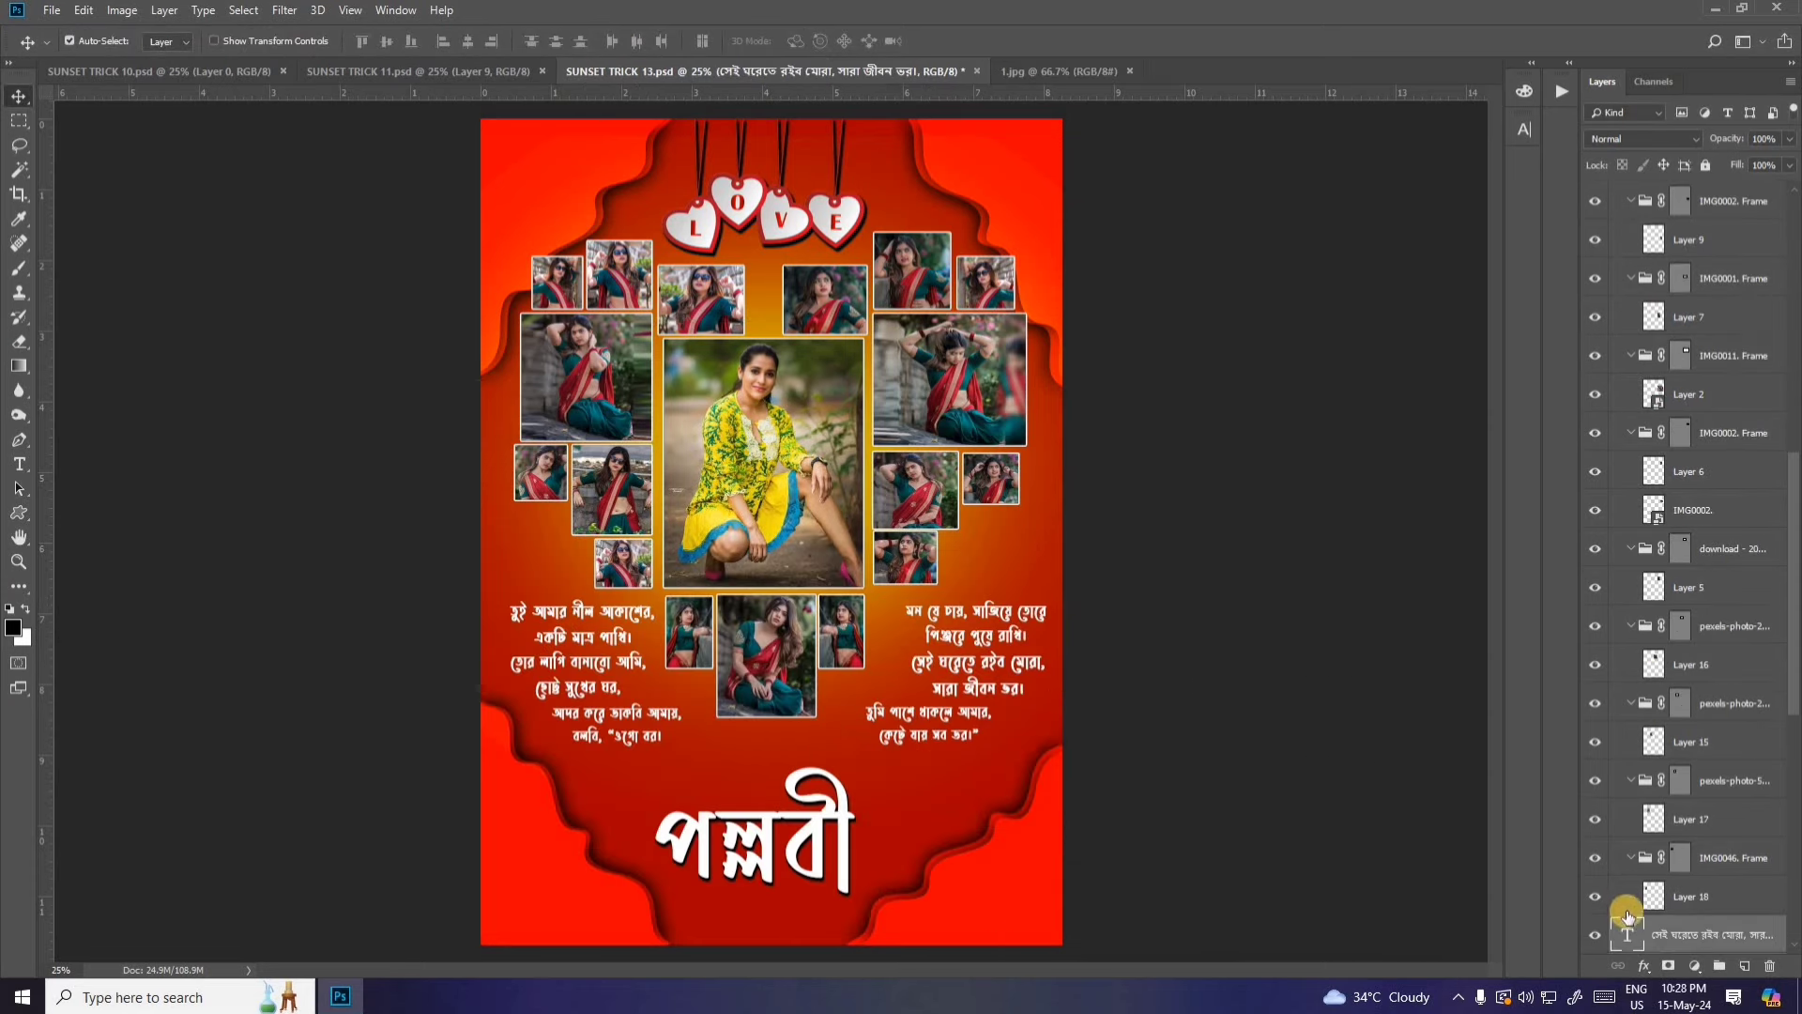
double_click(1626, 936)
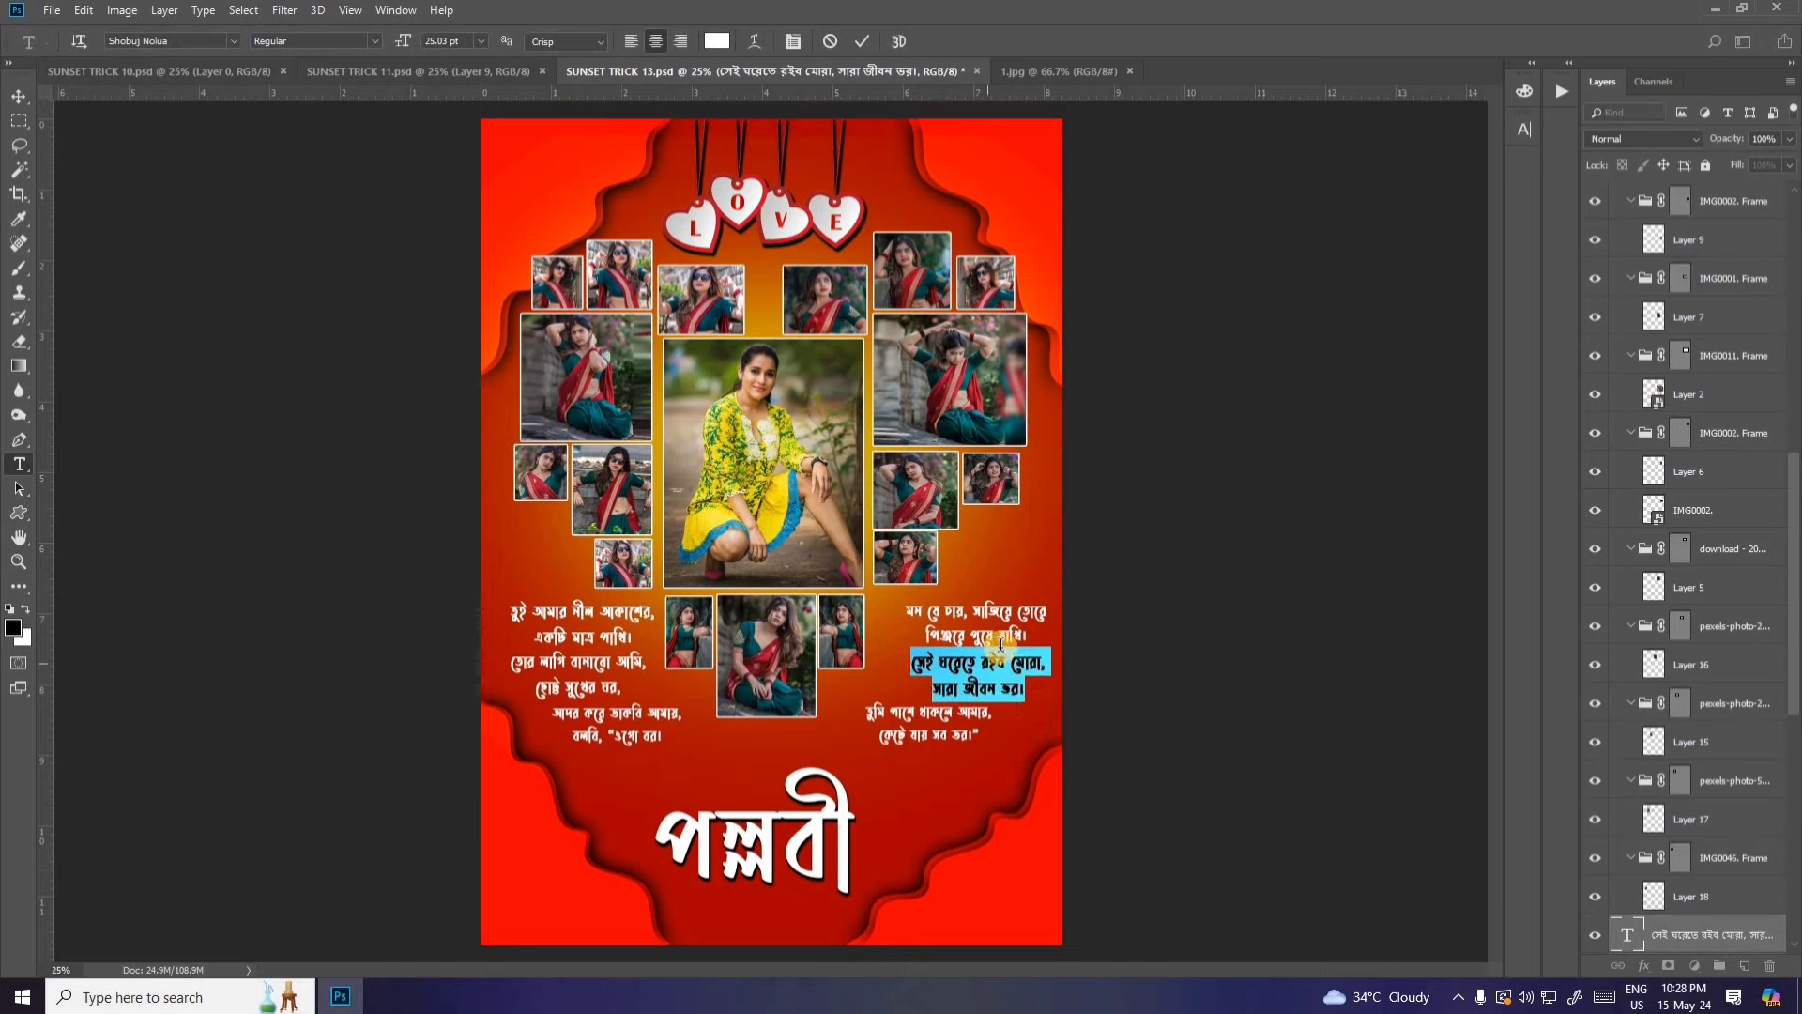
left_click(974, 70)
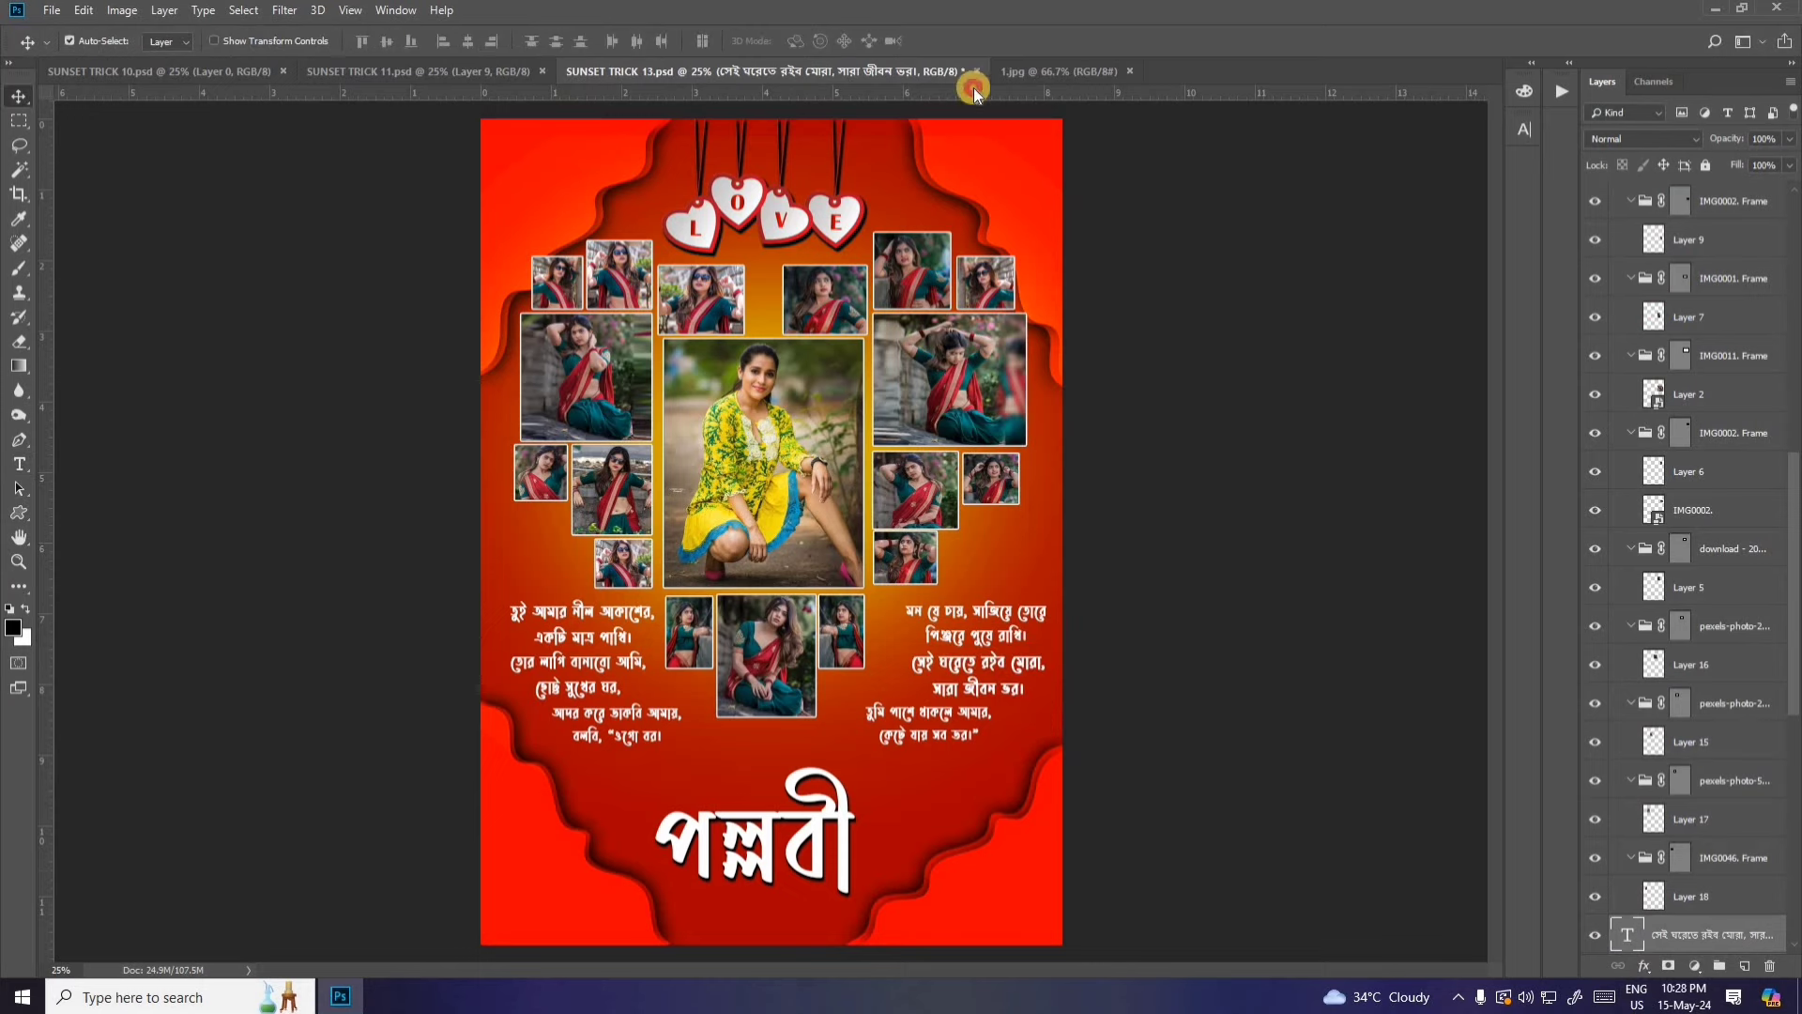
left_click(899, 369)
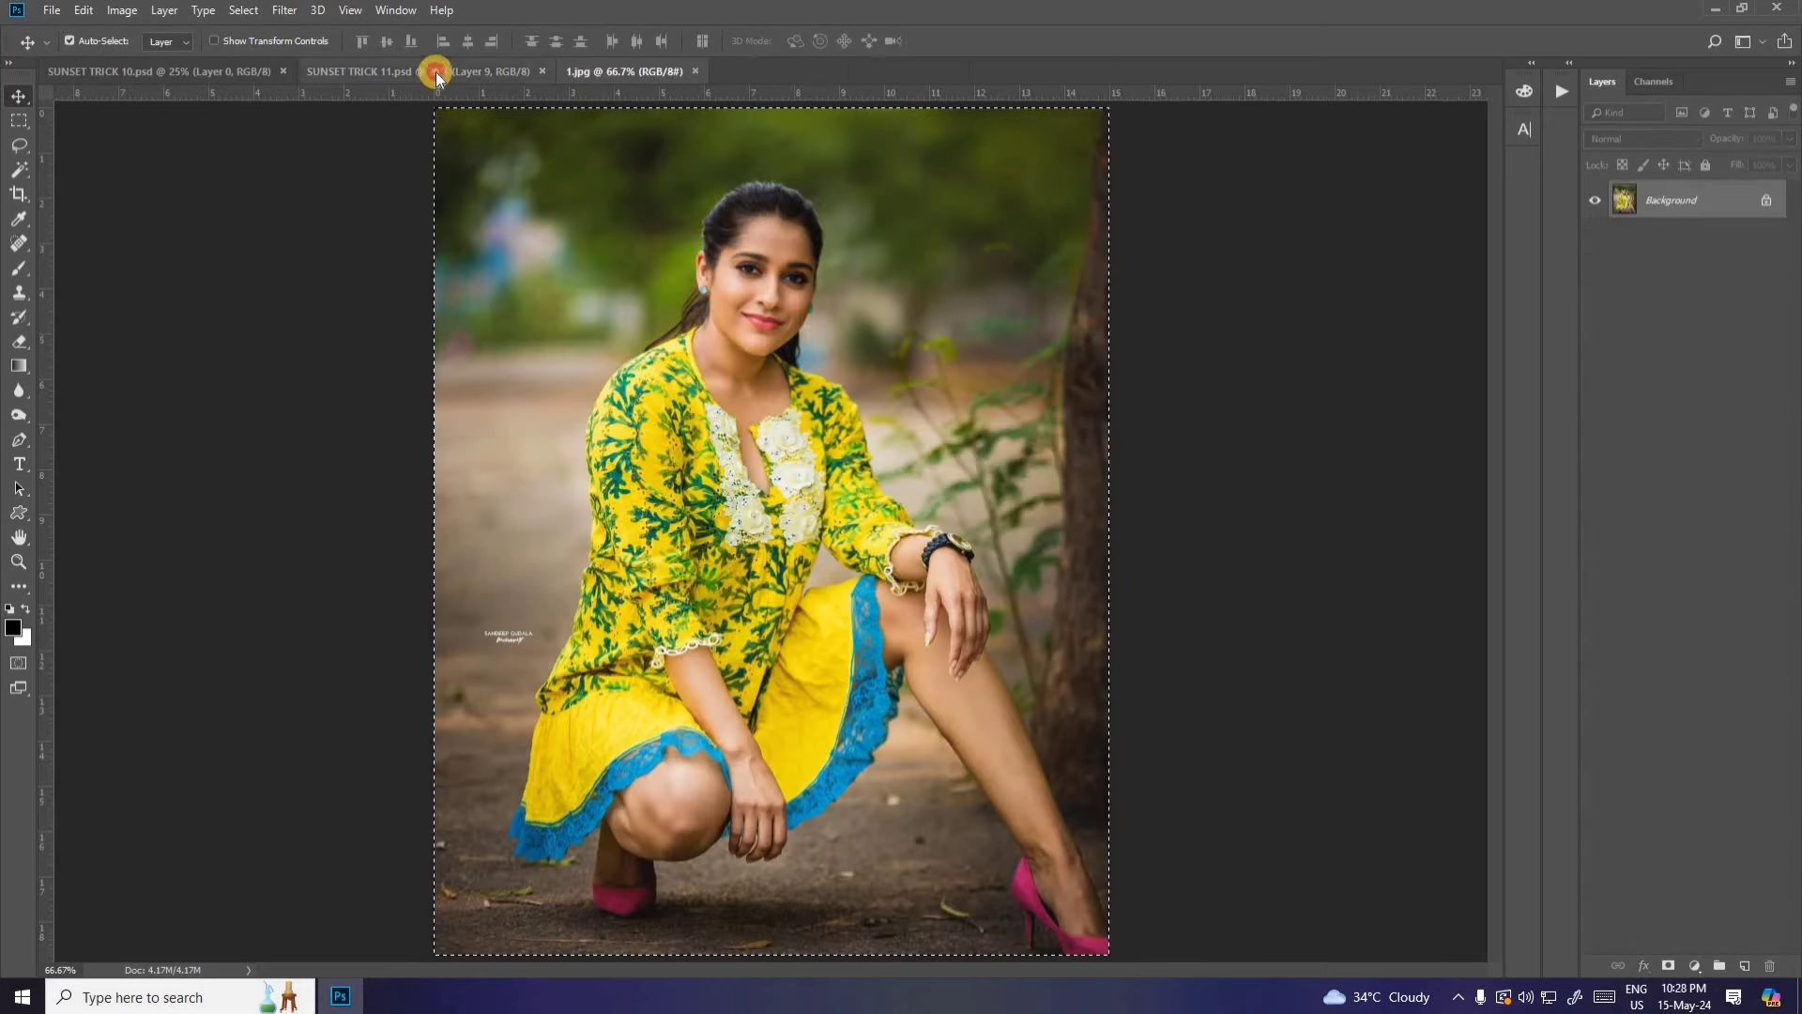
Step: In SUNSET TRICK 11, toggle the white background layer's visibility off and back on
left_click(435, 71)
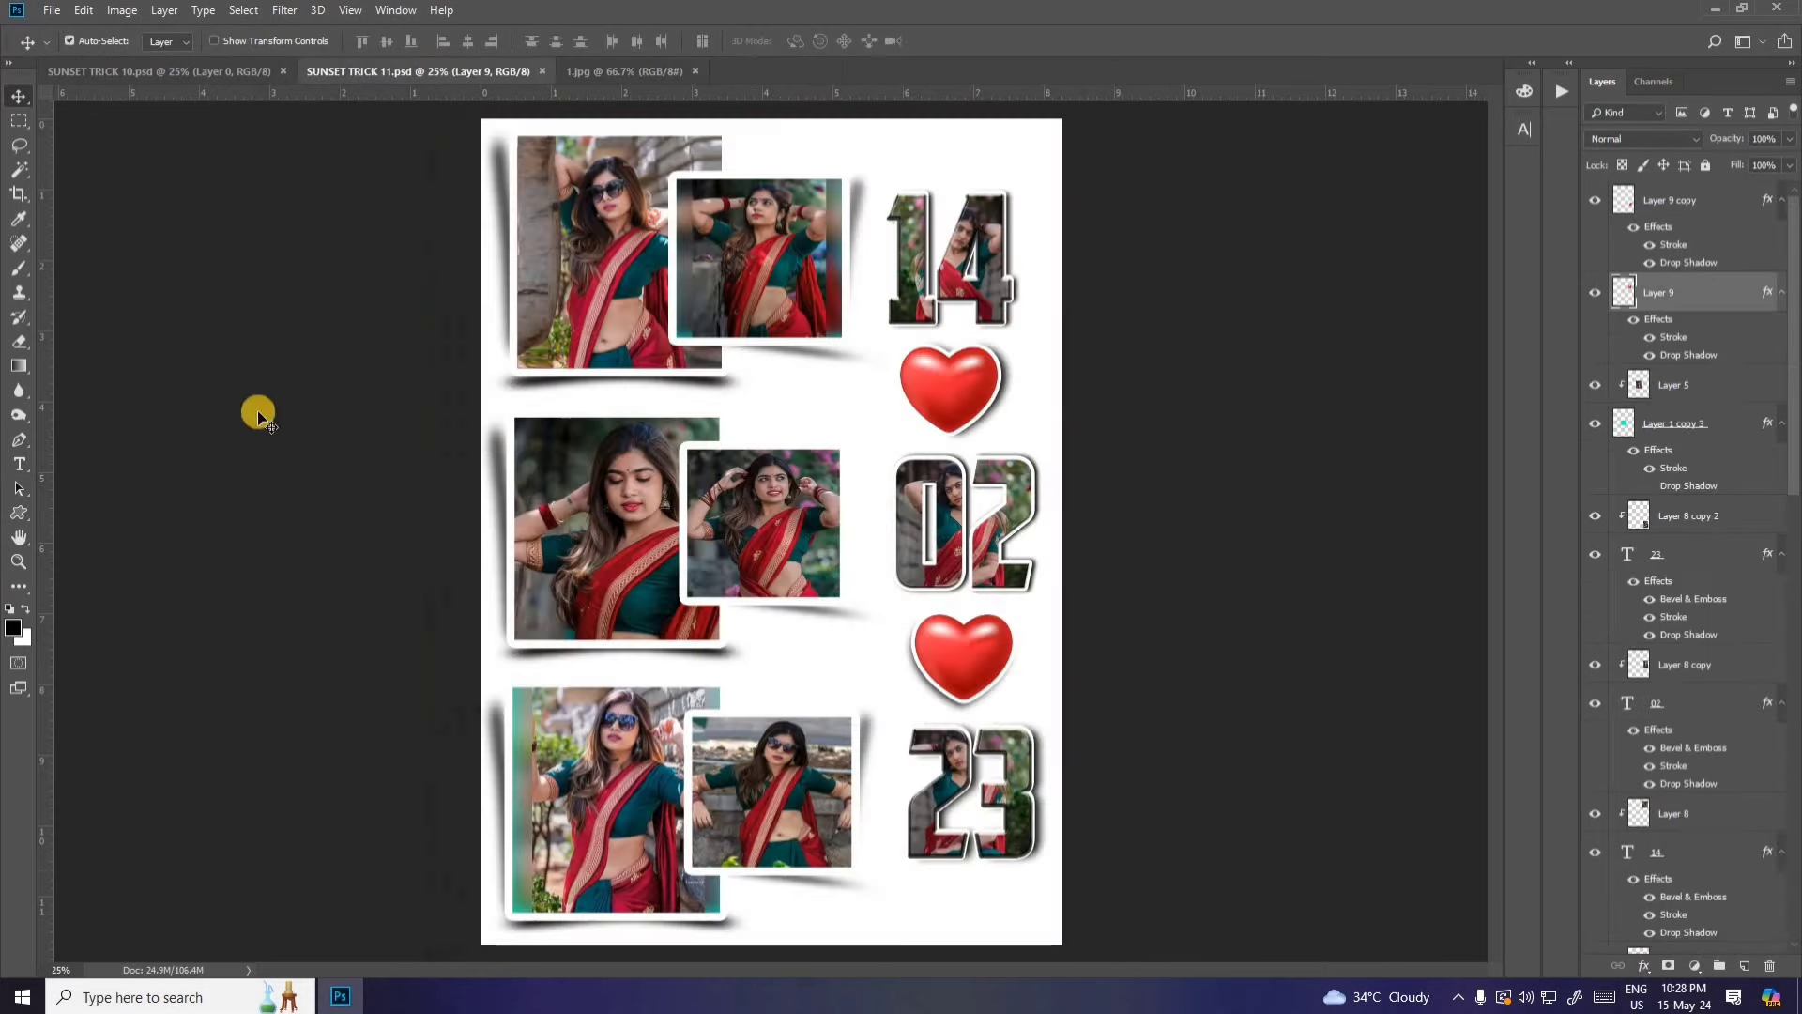
left_click(889, 330)
left_click(1596, 899)
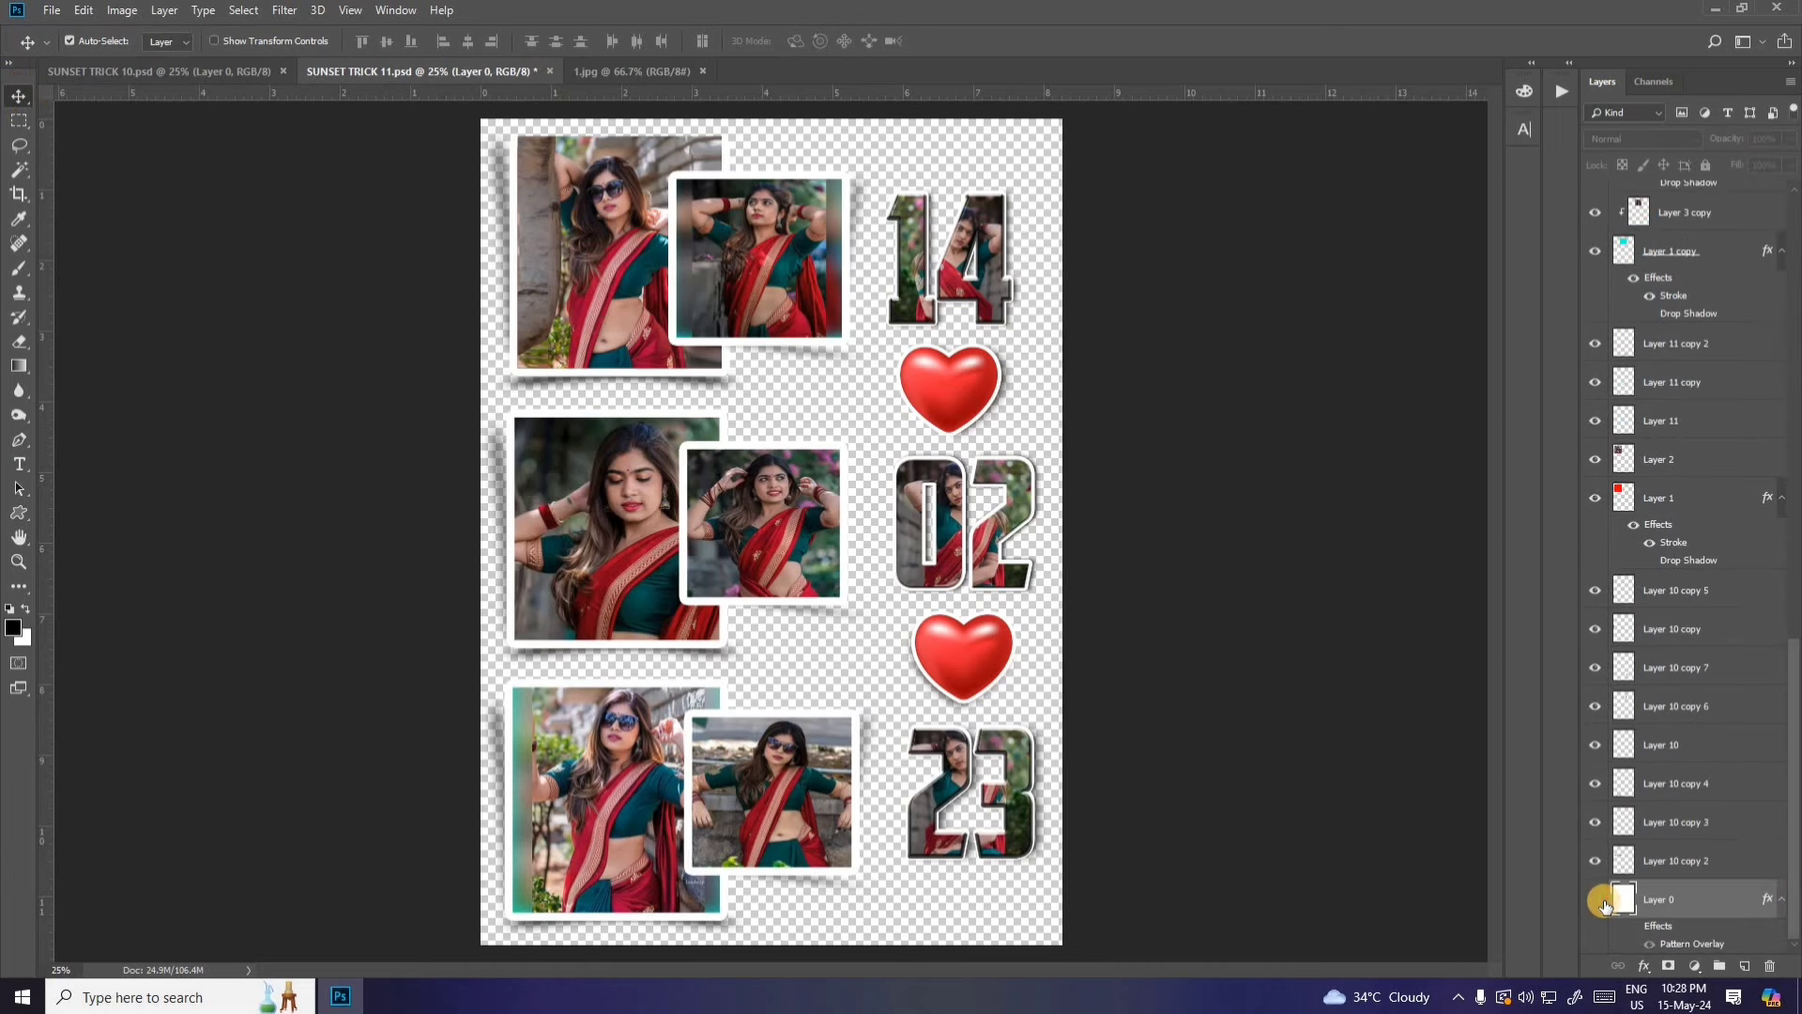
left_click(1595, 899)
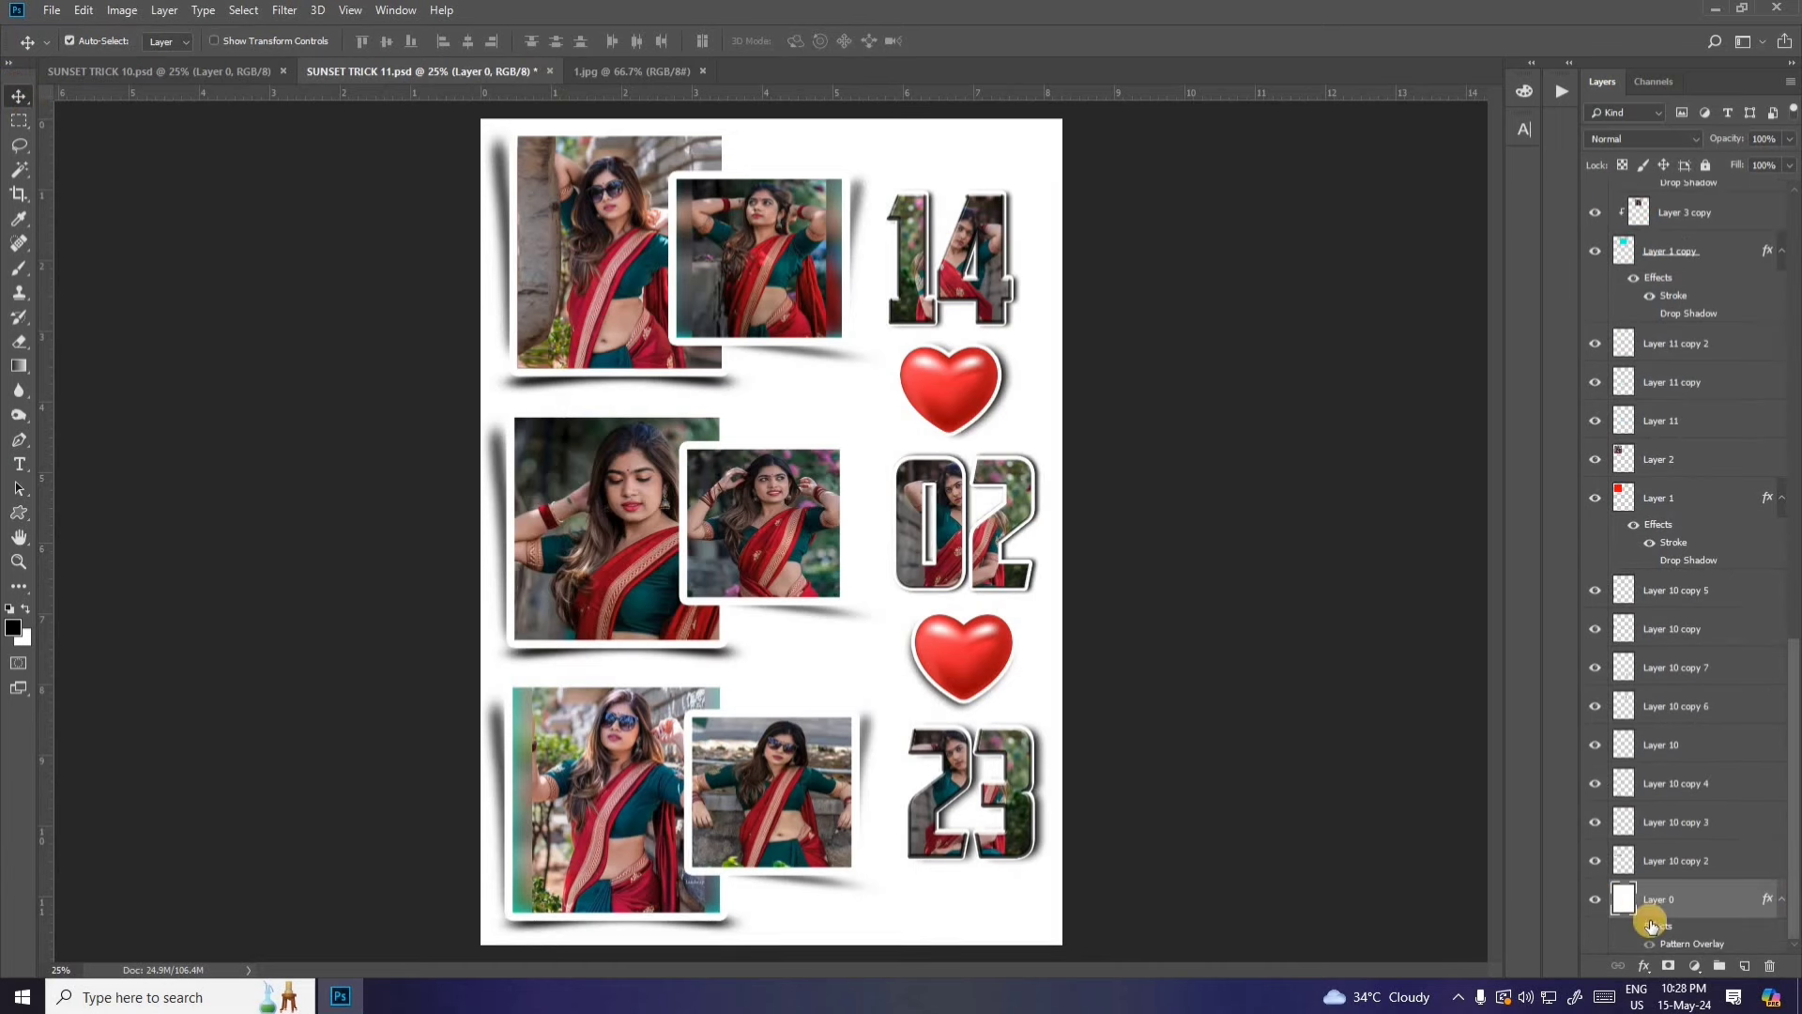
Step: Change Layer 0's style from Pattern Overlay to Gradient Overlay
double_click(1730, 906)
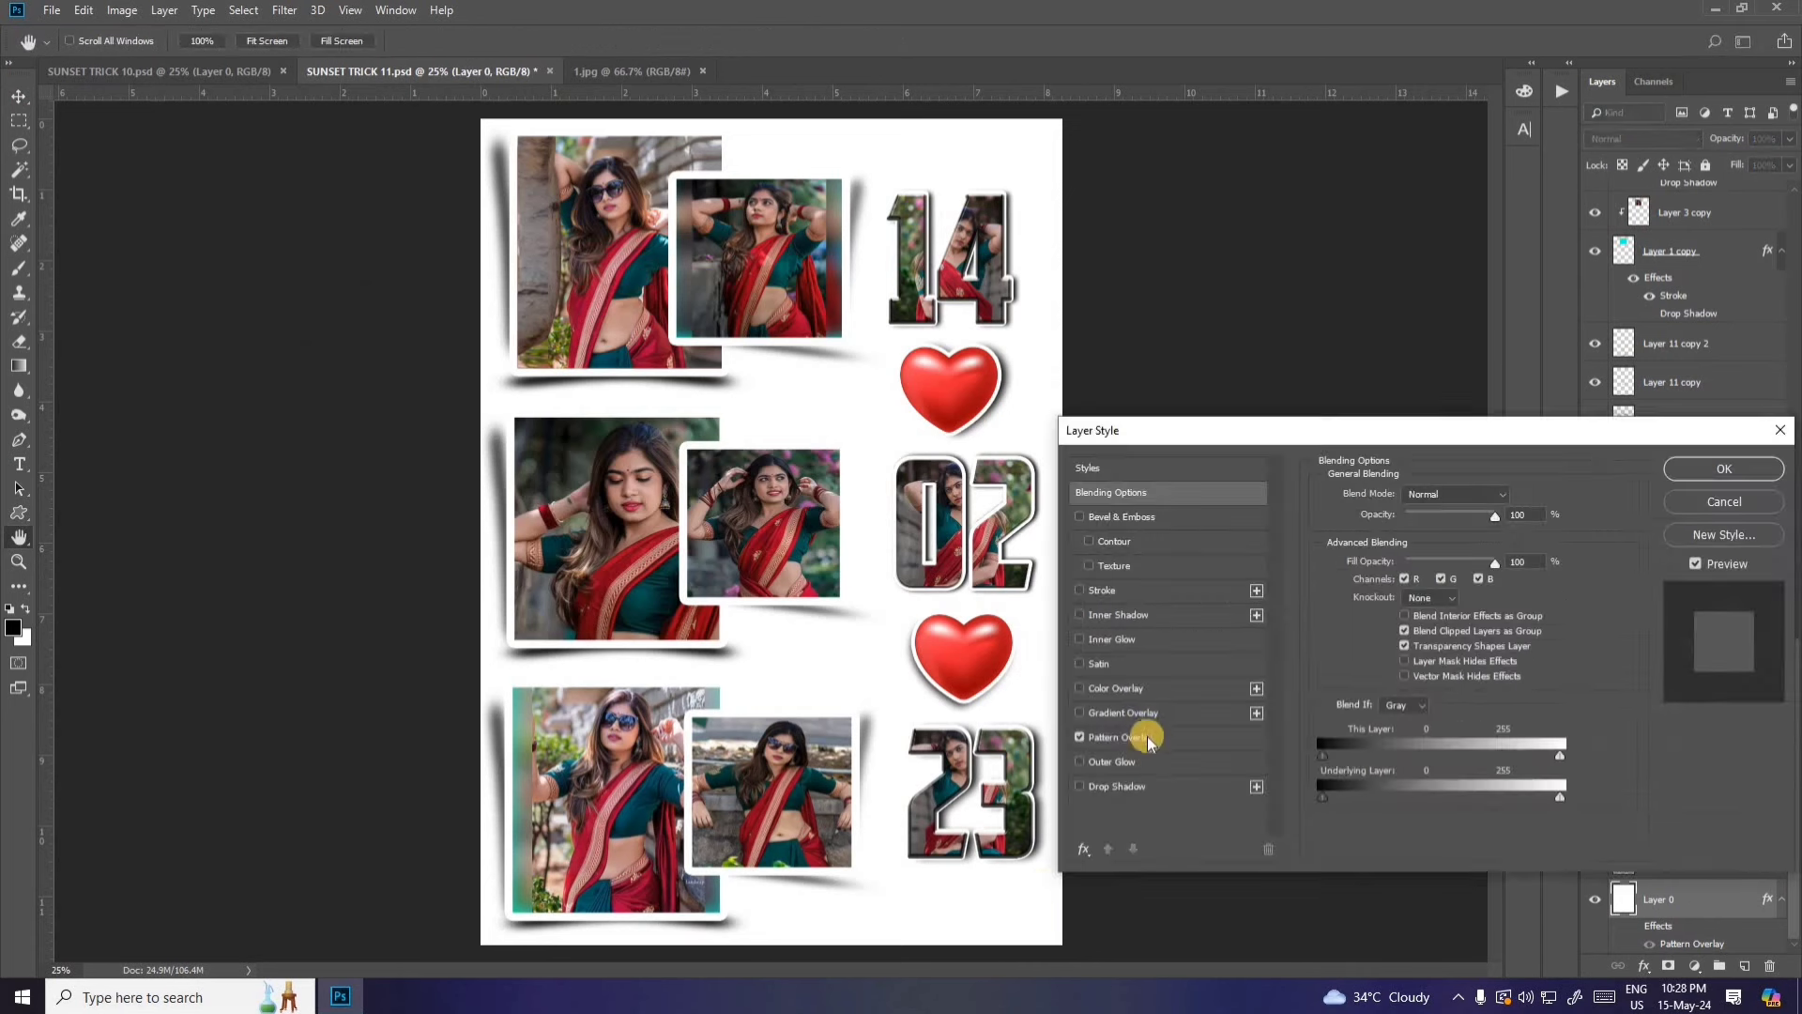
left_click(1078, 738)
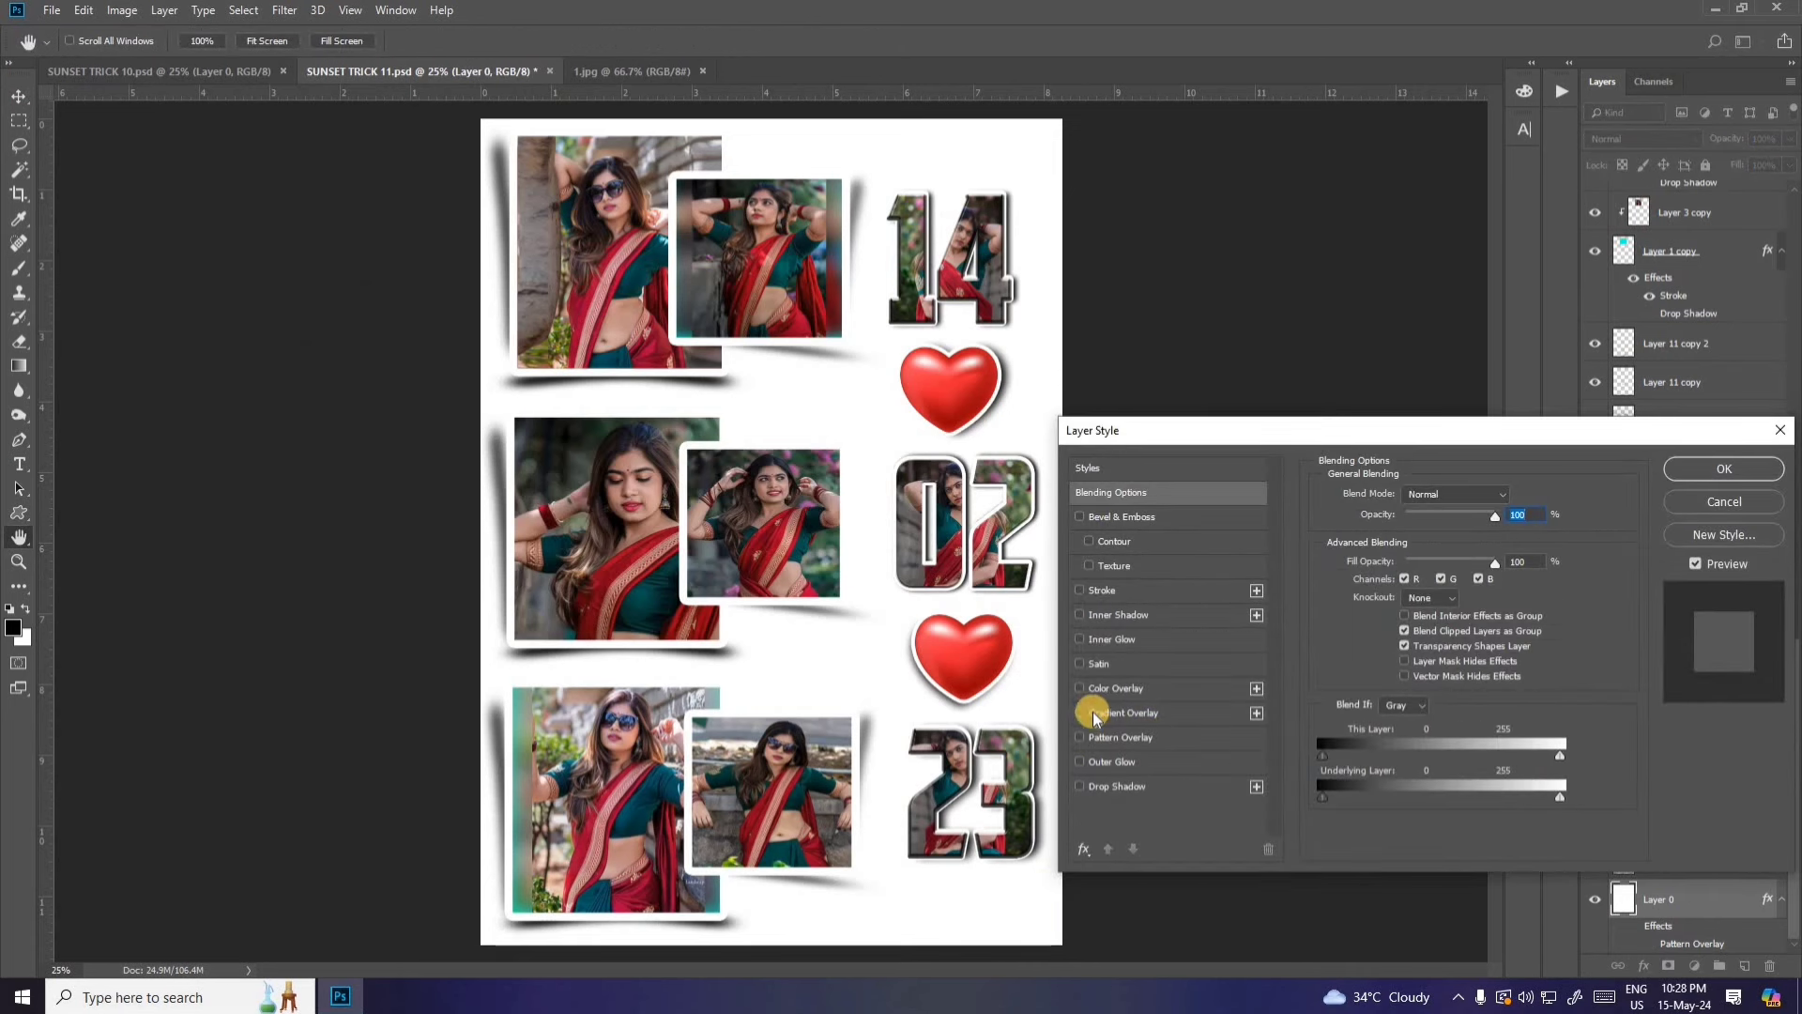
left_click(1091, 715)
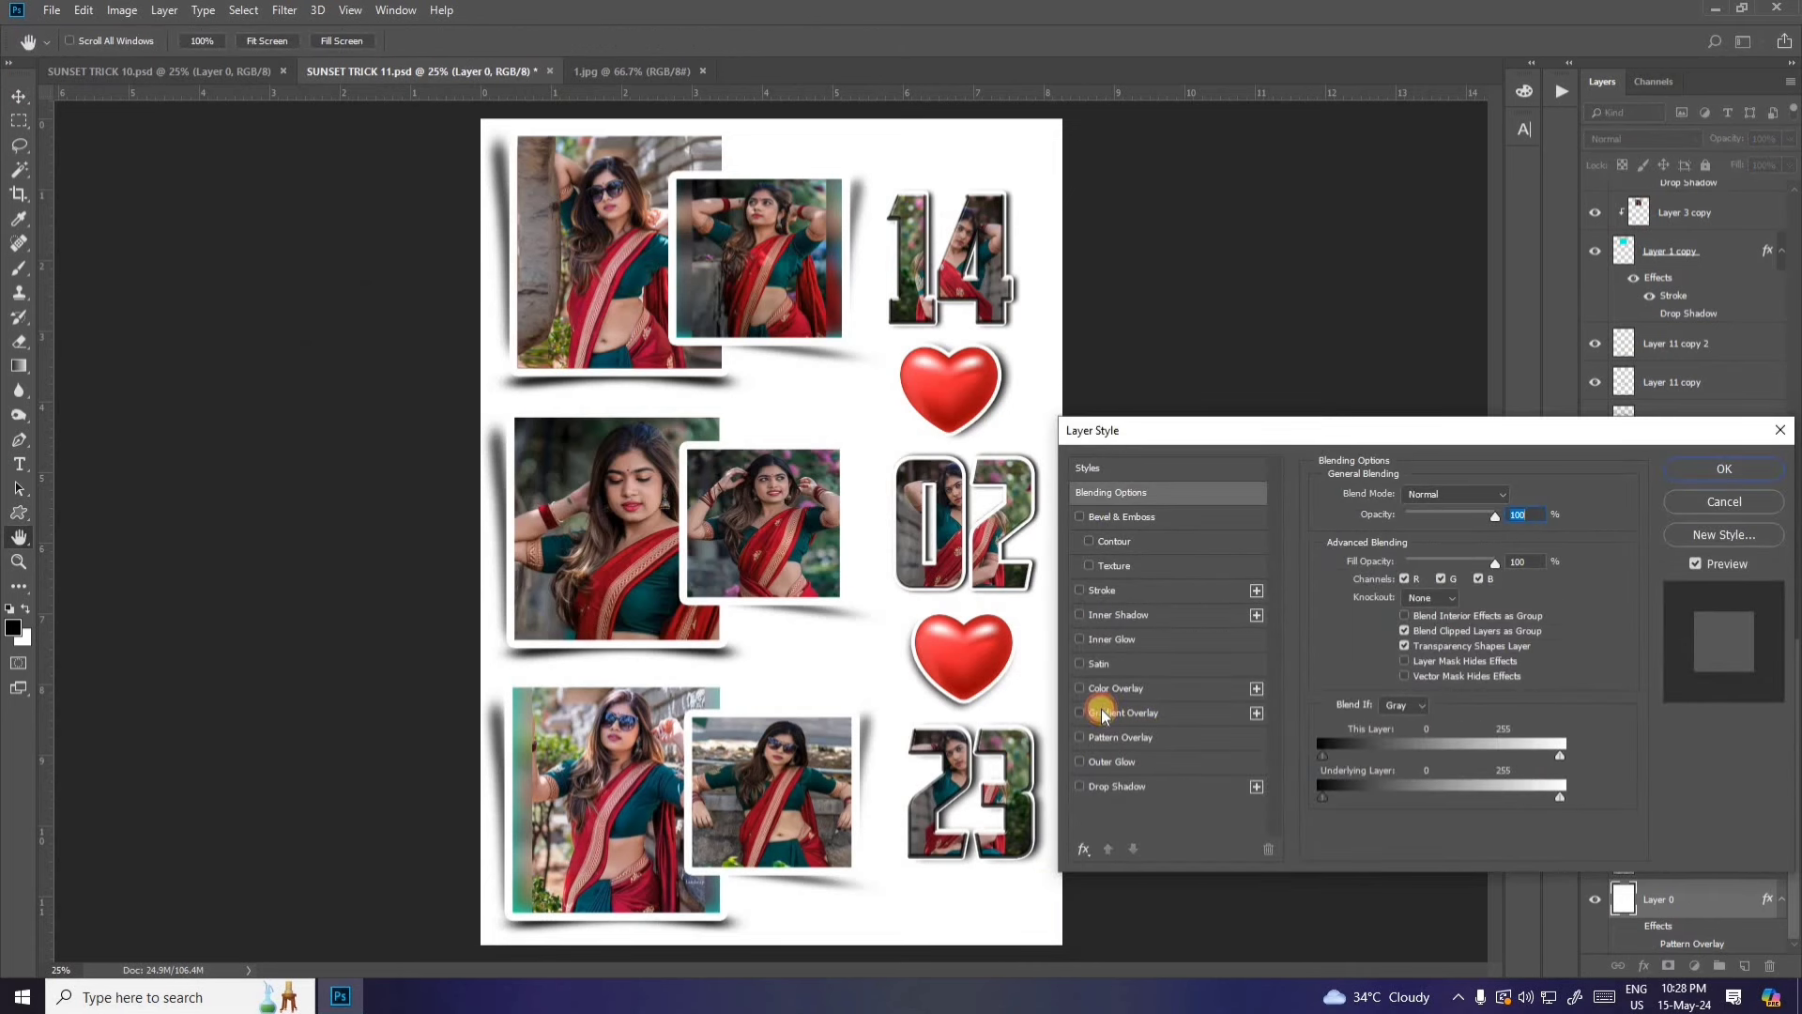
left_click(1776, 475)
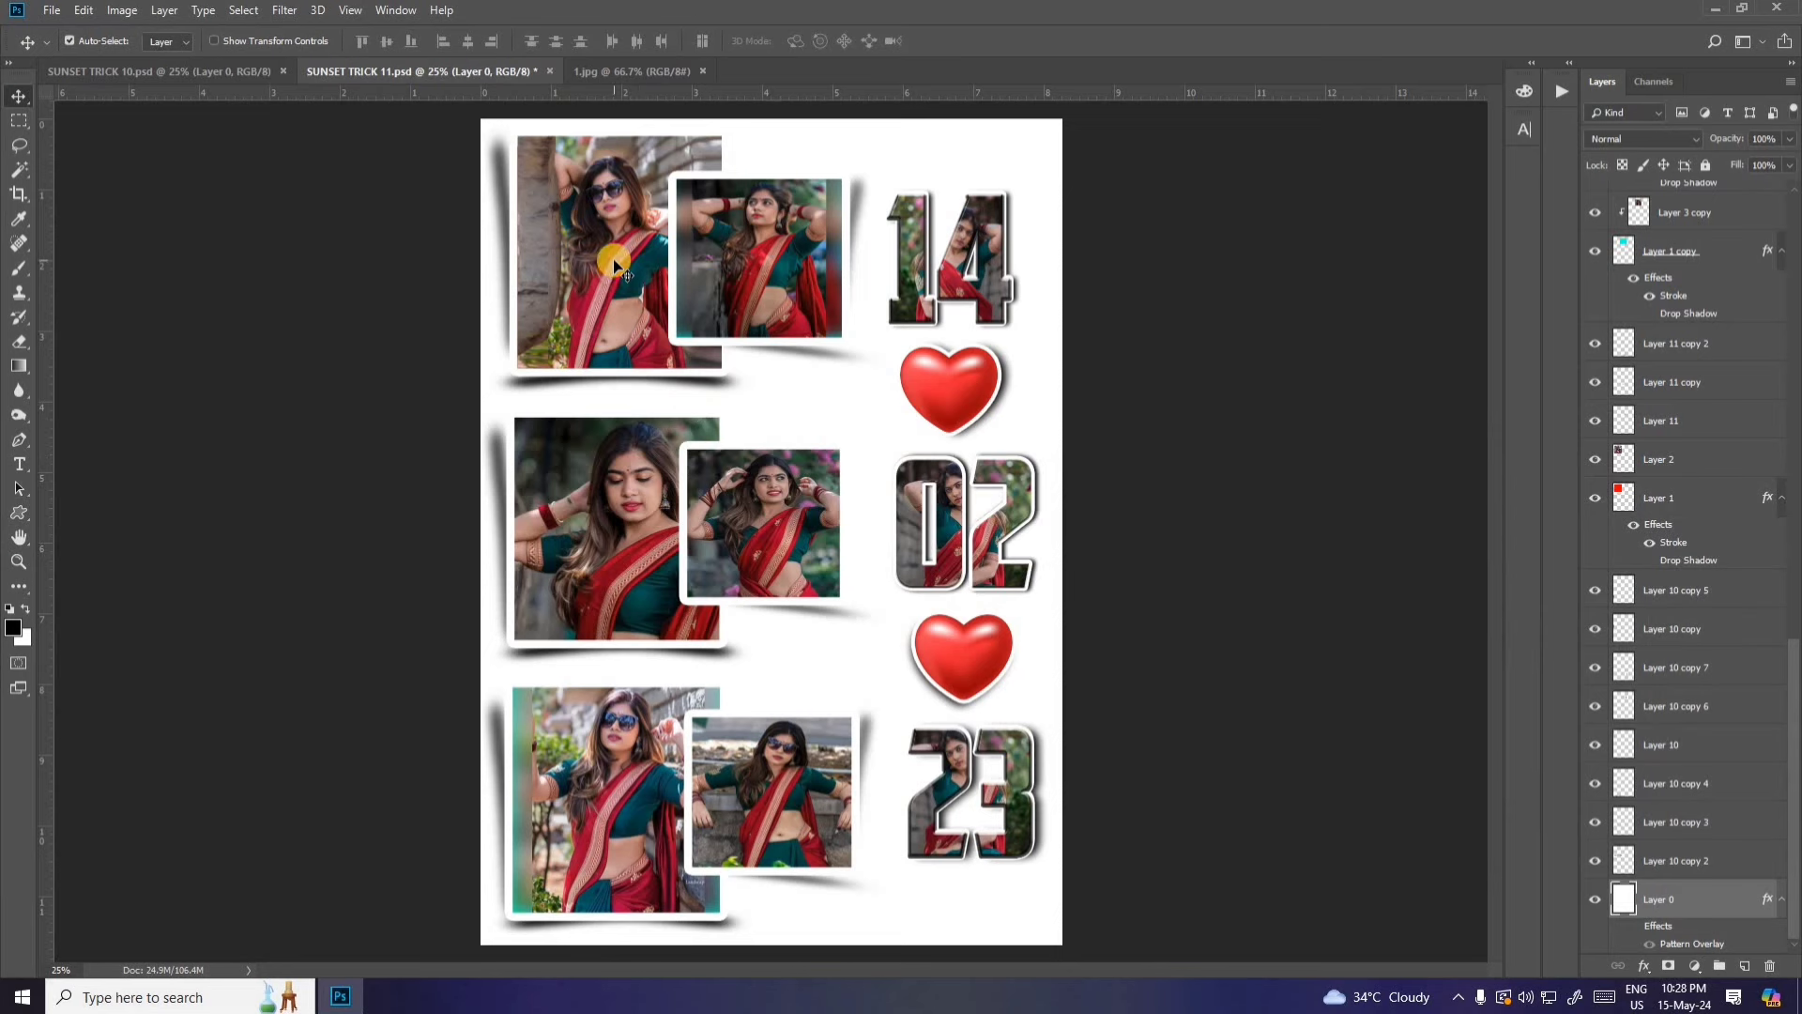
Step: Hide the photo filling the 14, then close the 14 02 23 template
left_click(959, 569)
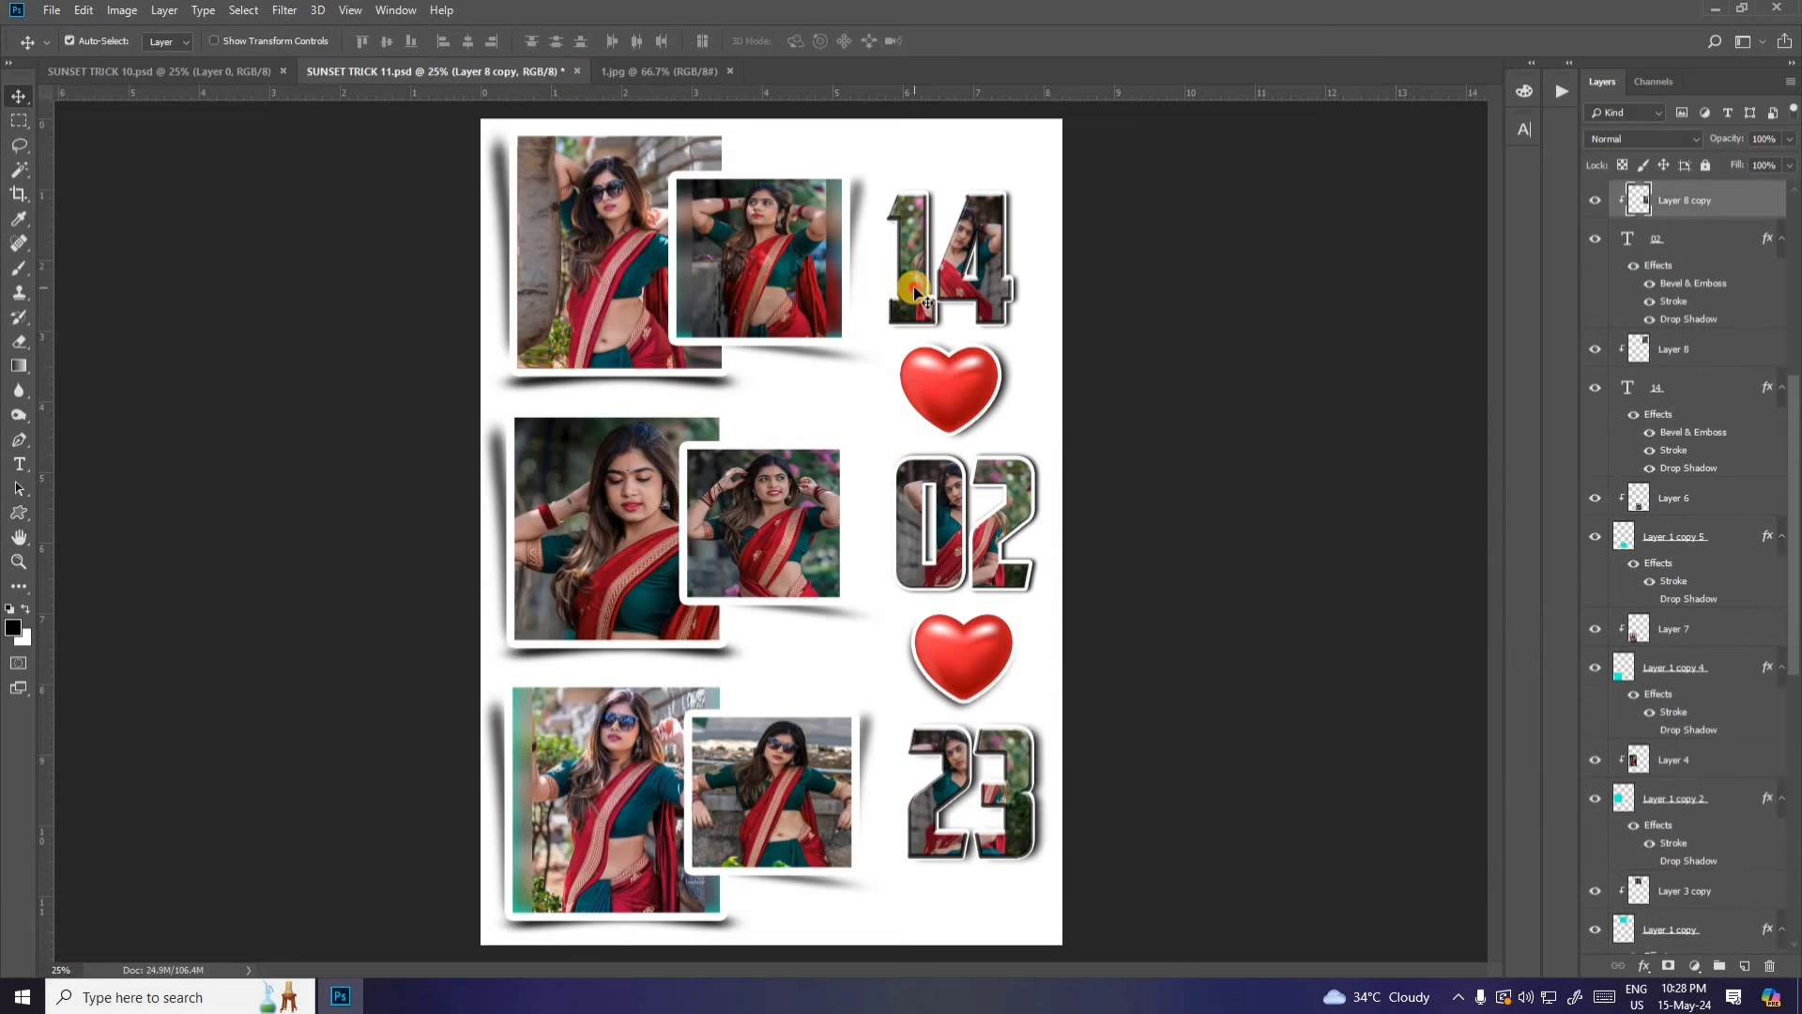
left_click(1680, 336)
left_click(1600, 350)
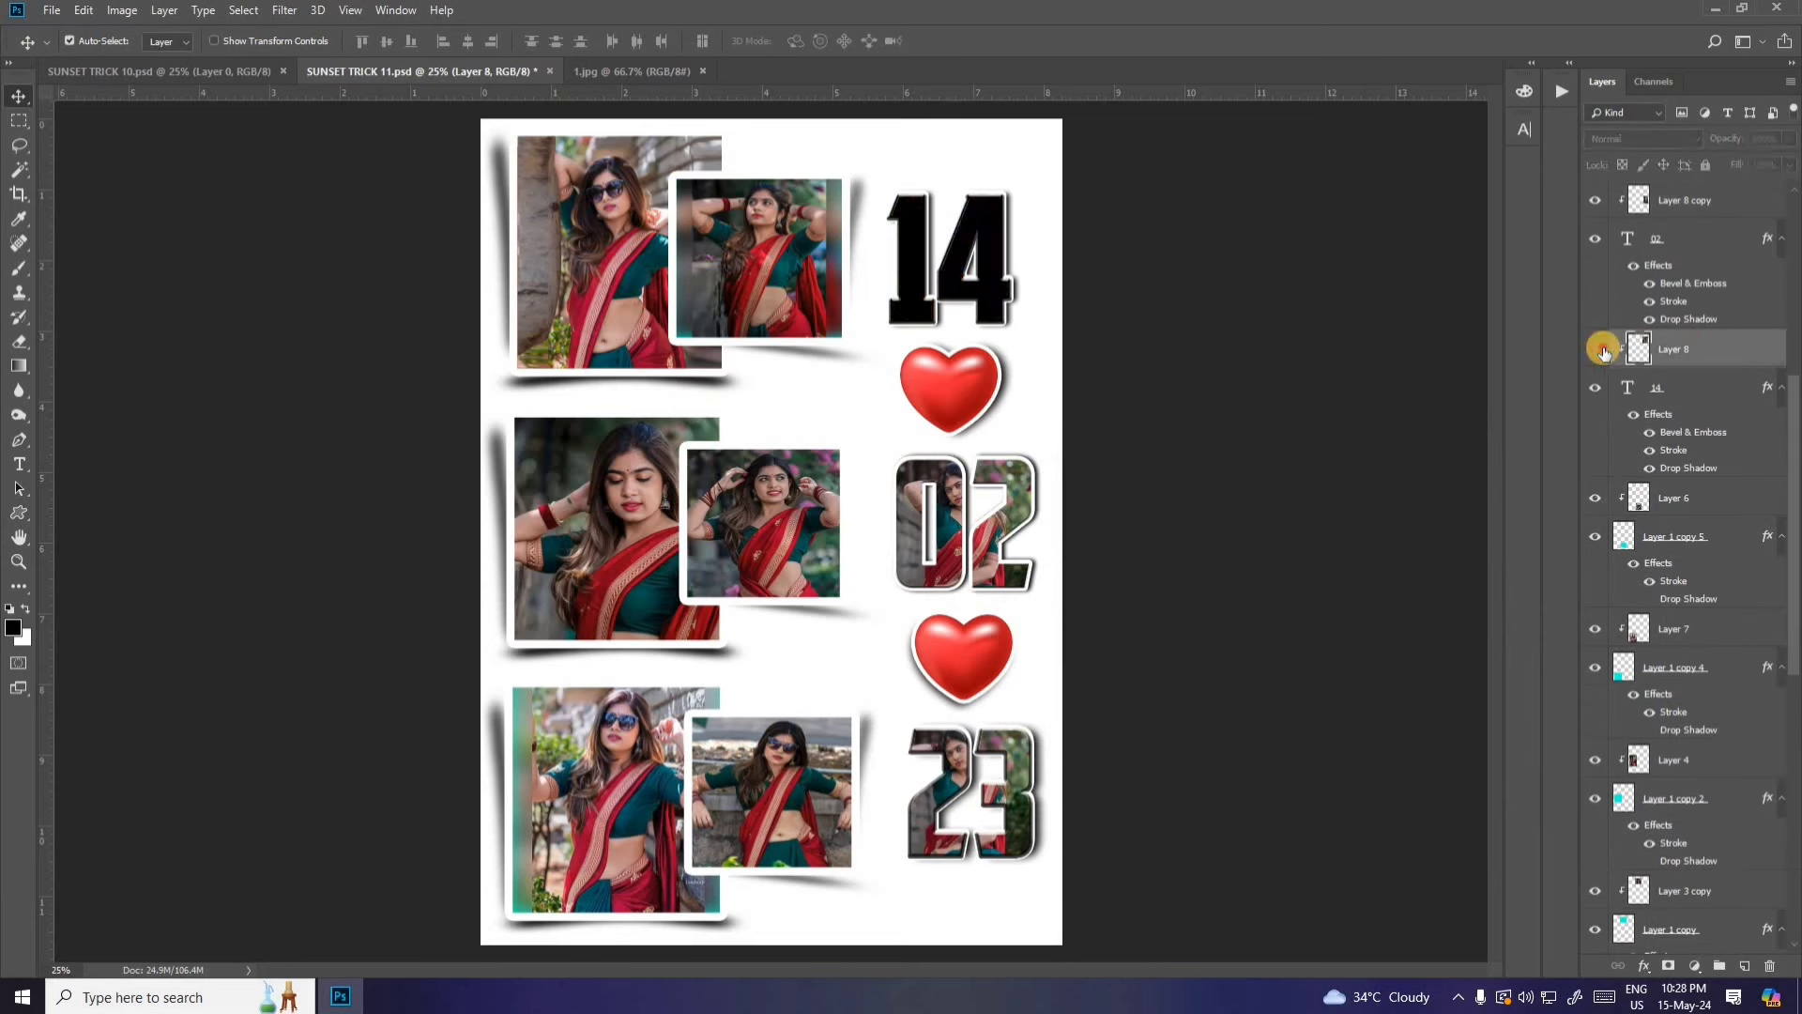
left_click(537, 71)
Step: Confirm closing SUNSET TRICK 11, then nudge the Happy Birthday banner in SUNSET TRICK 10
left_click(894, 369)
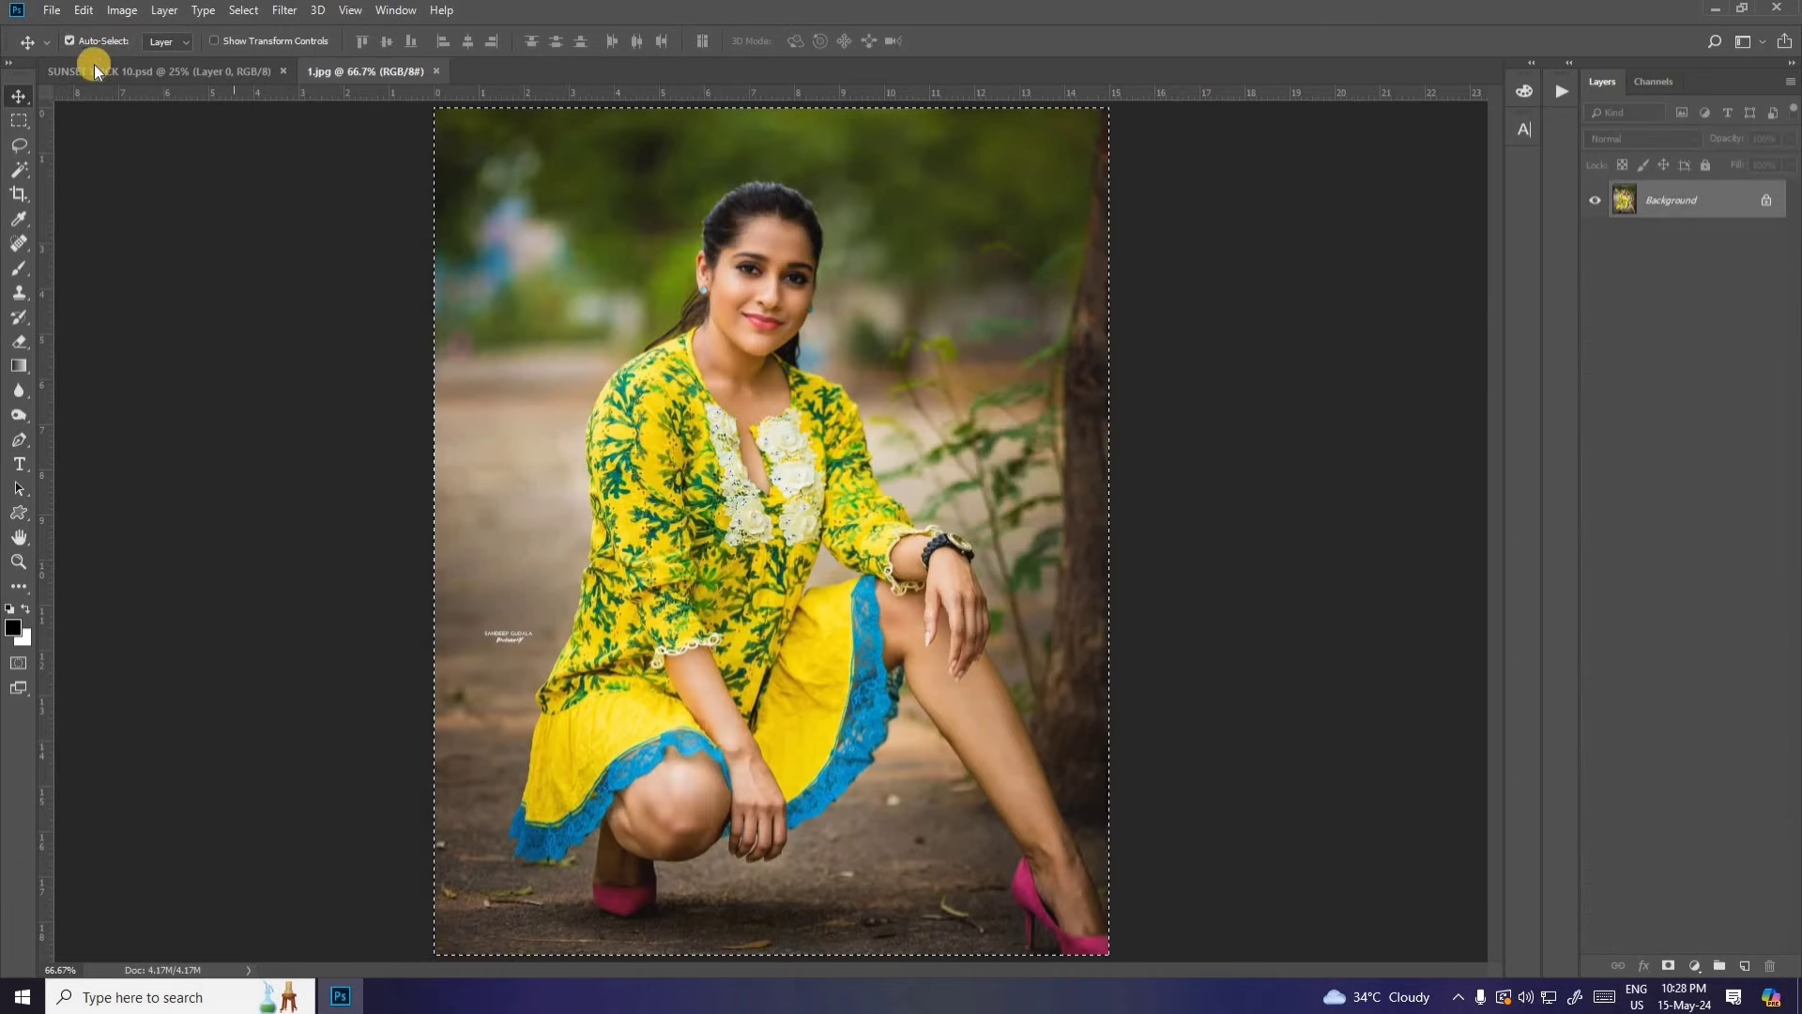
left_click(94, 67)
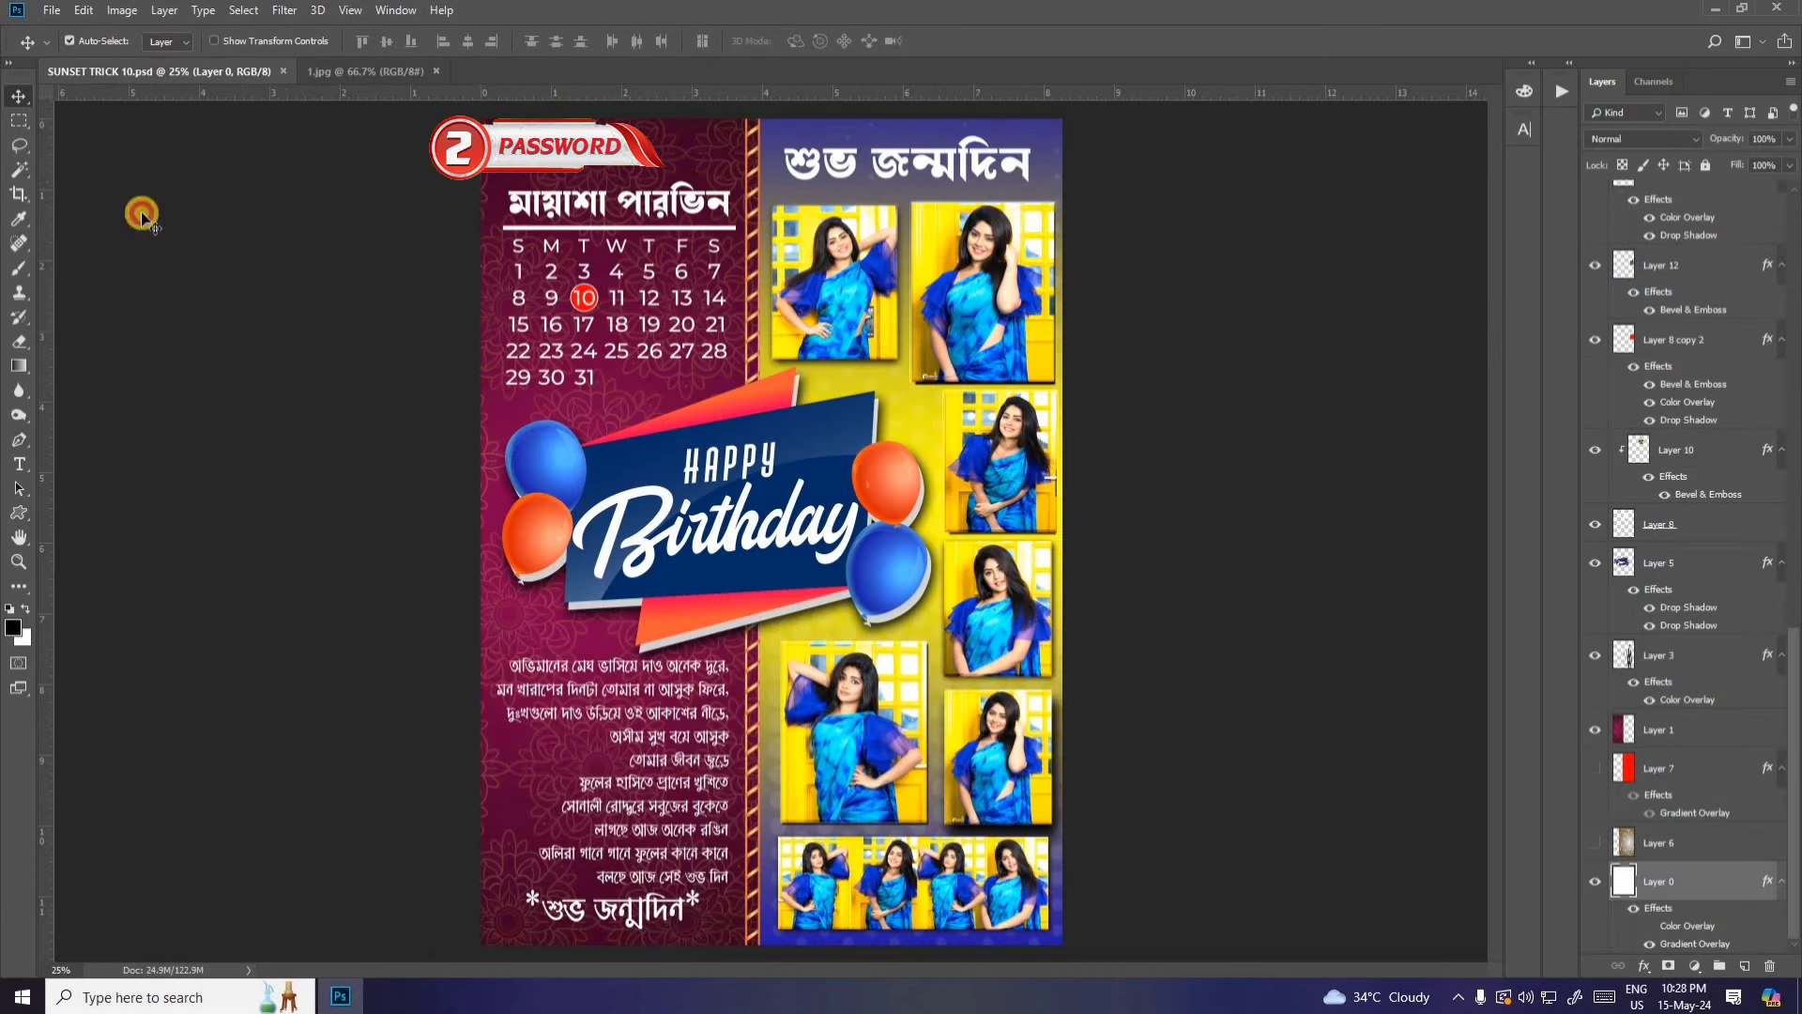
left_click(854, 169)
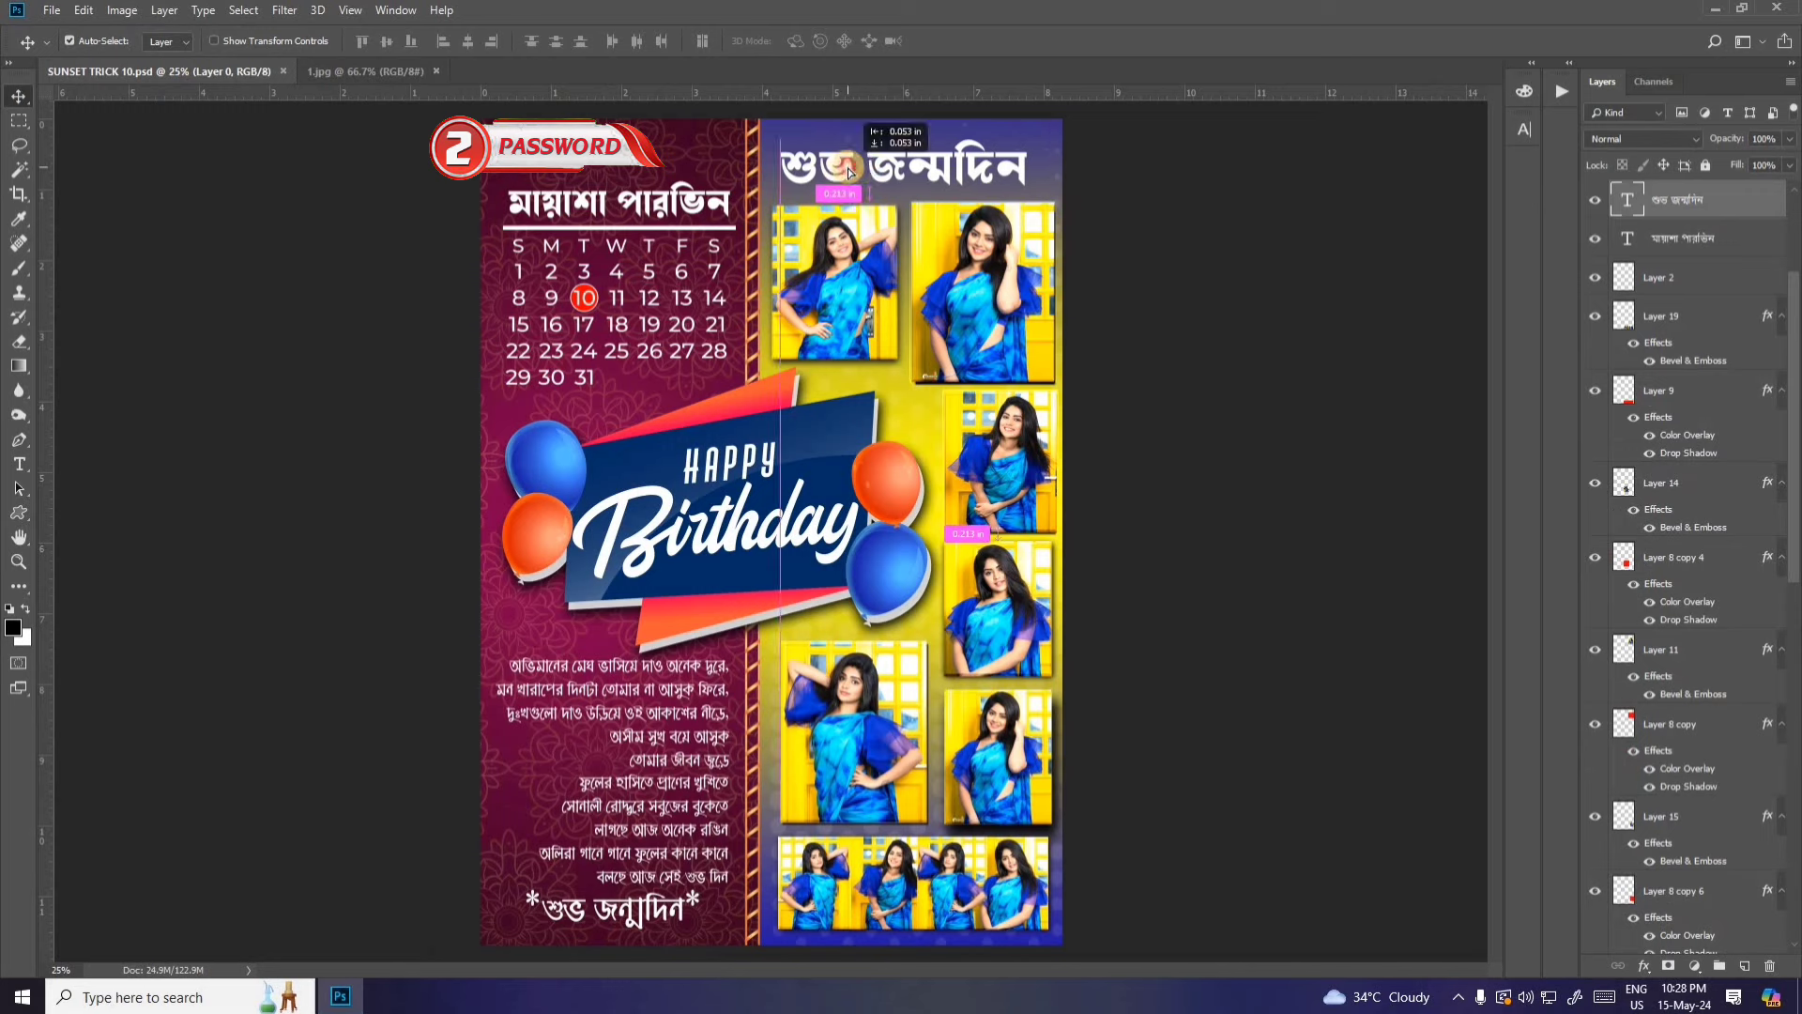
left_click(741, 472)
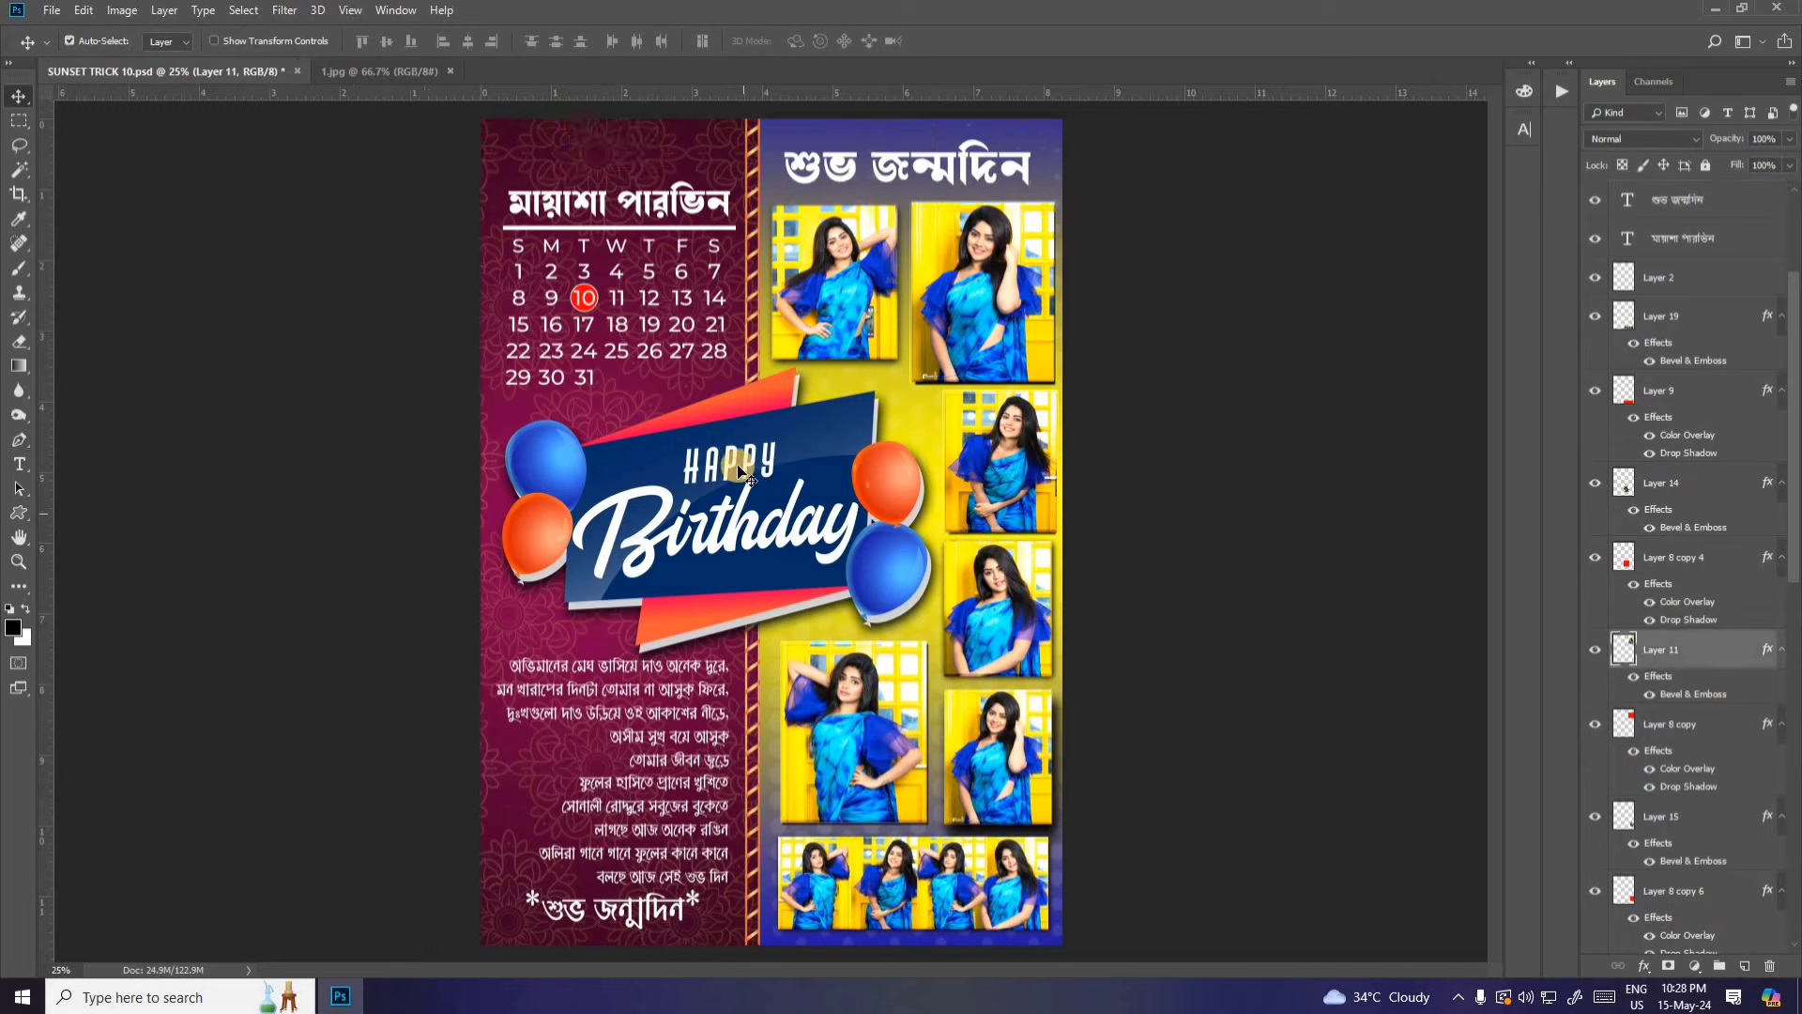
mouse_move(741, 472)
left_mouse_down()
mouse_move(938, 371)
mouse_move(735, 457)
mouse_move(741, 471)
left_mouse_up()
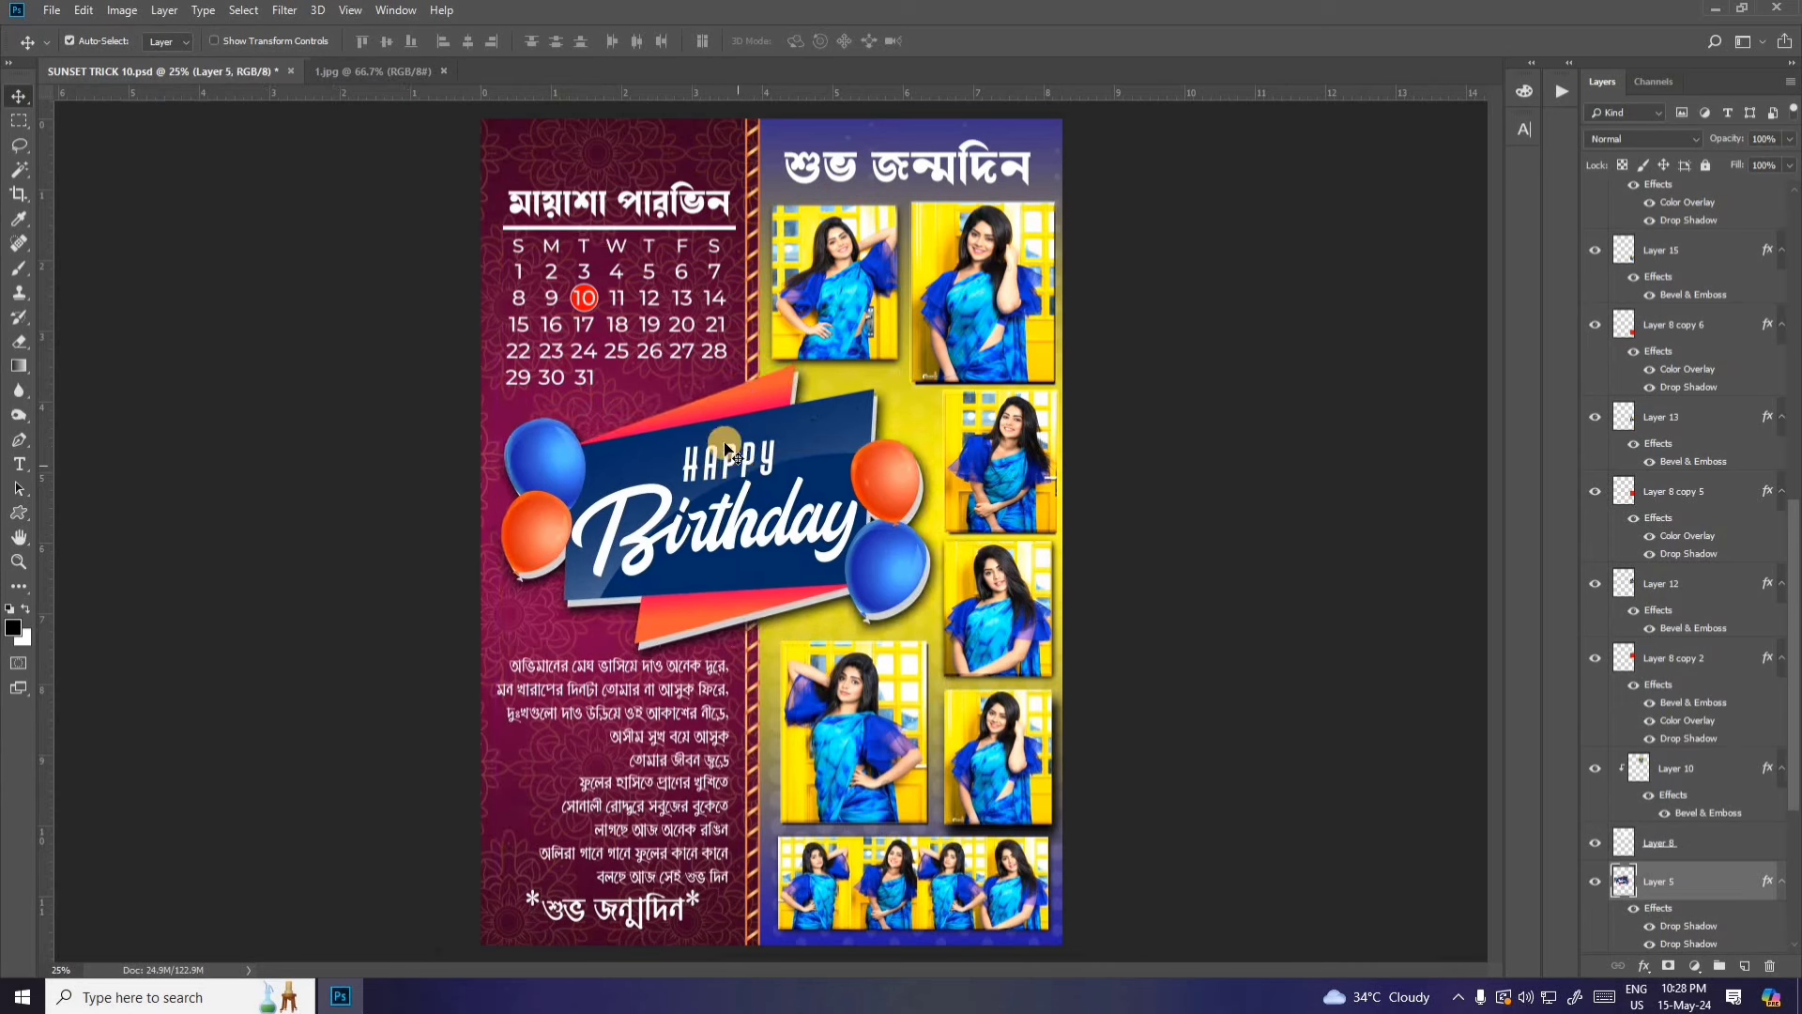
Step: Select the maroon left background layer and toggle its visibility off and back on
left_click(579, 924)
left_click(559, 730)
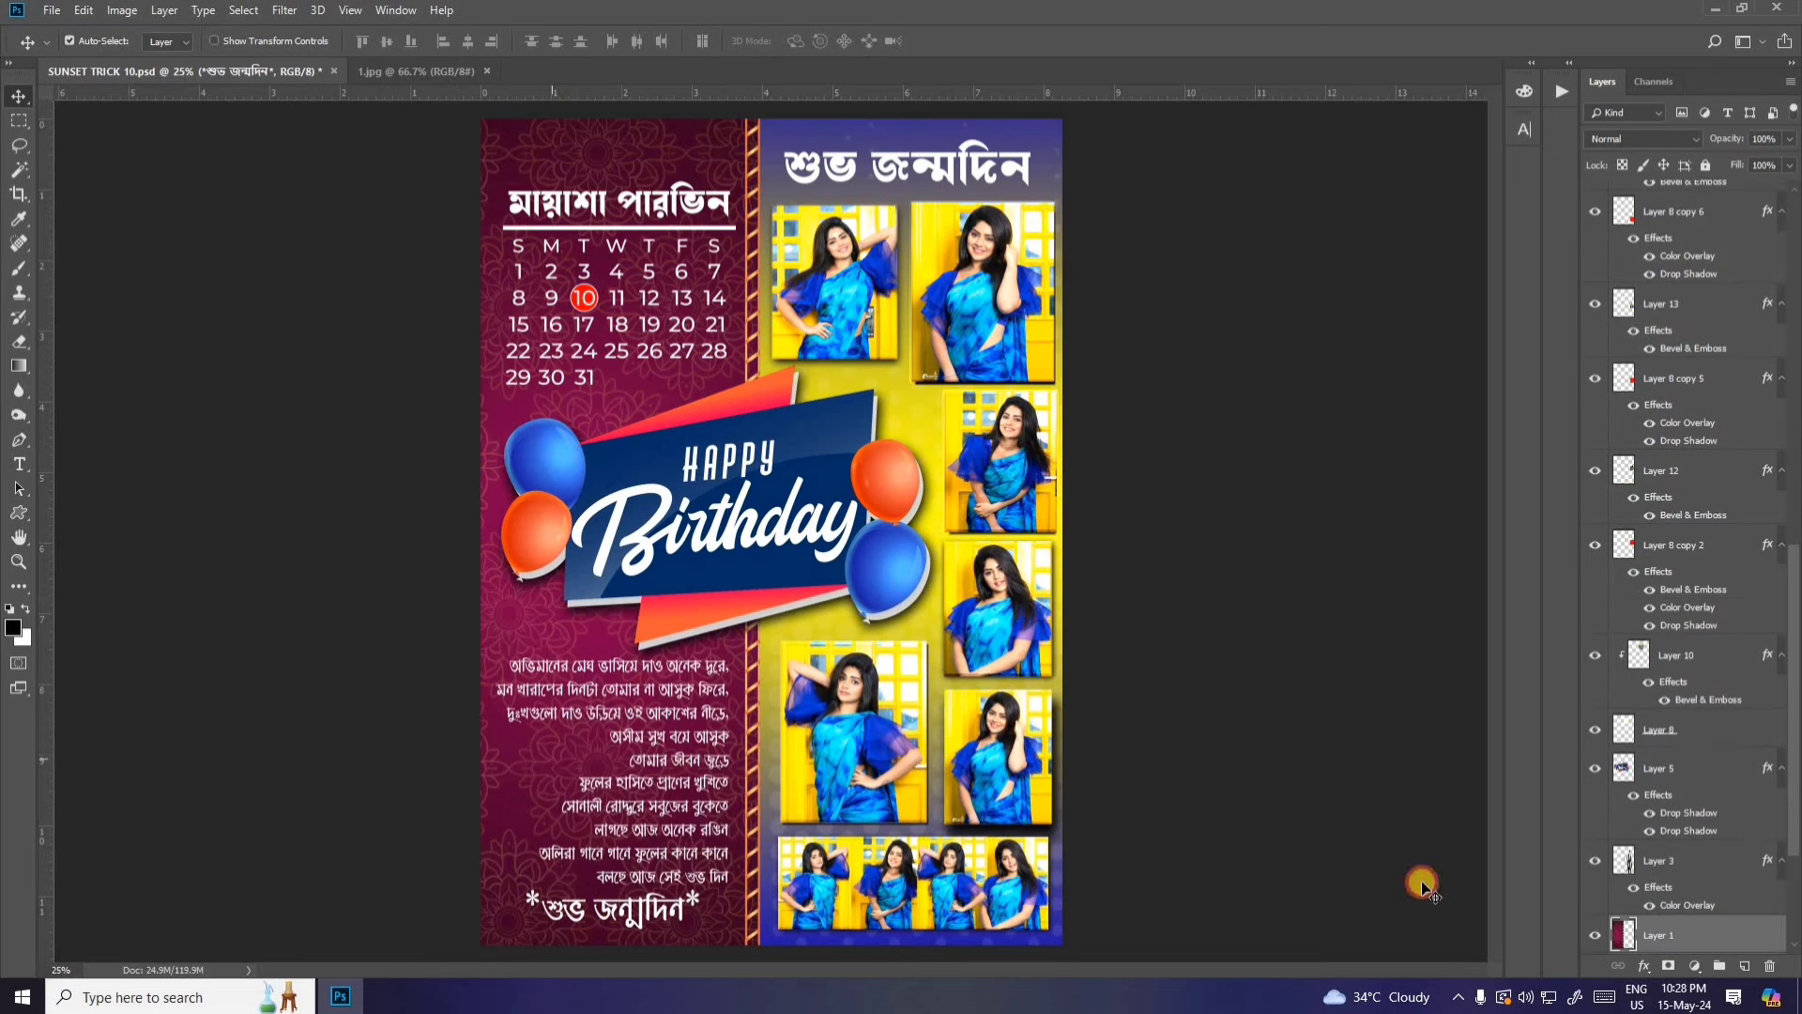
left_click(1595, 935)
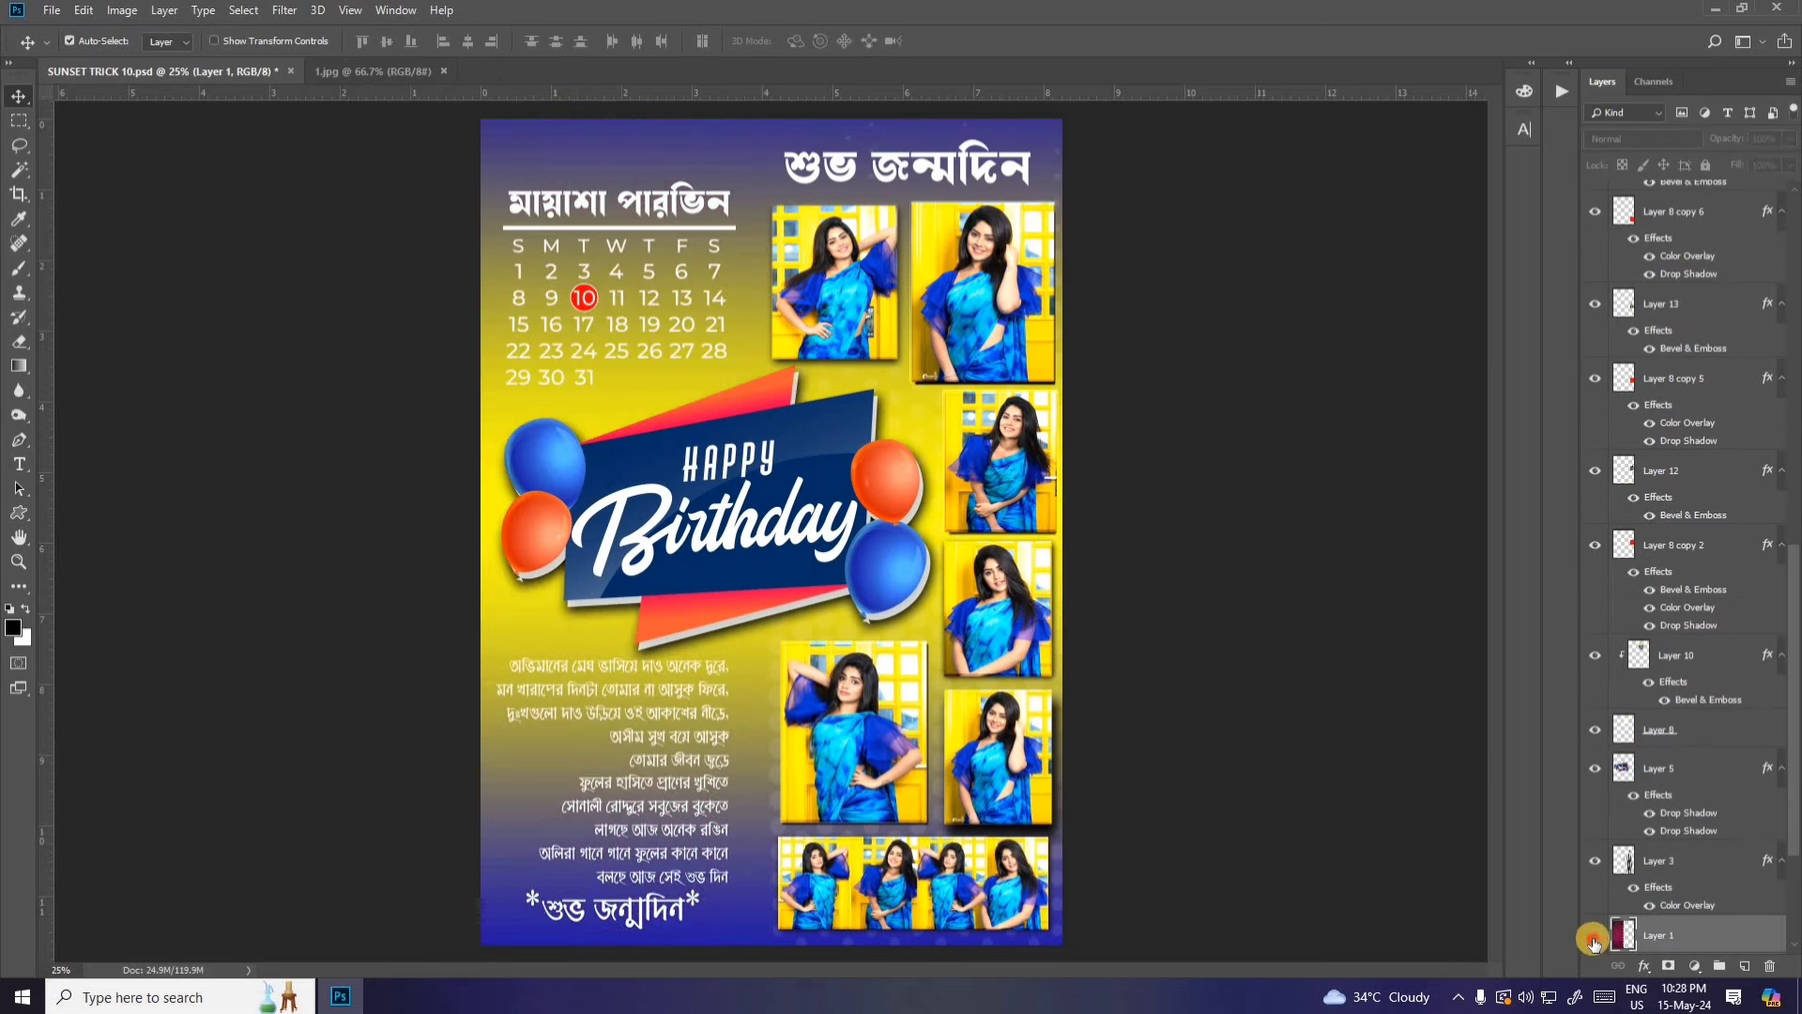
left_click(1595, 935)
left_click(1594, 934)
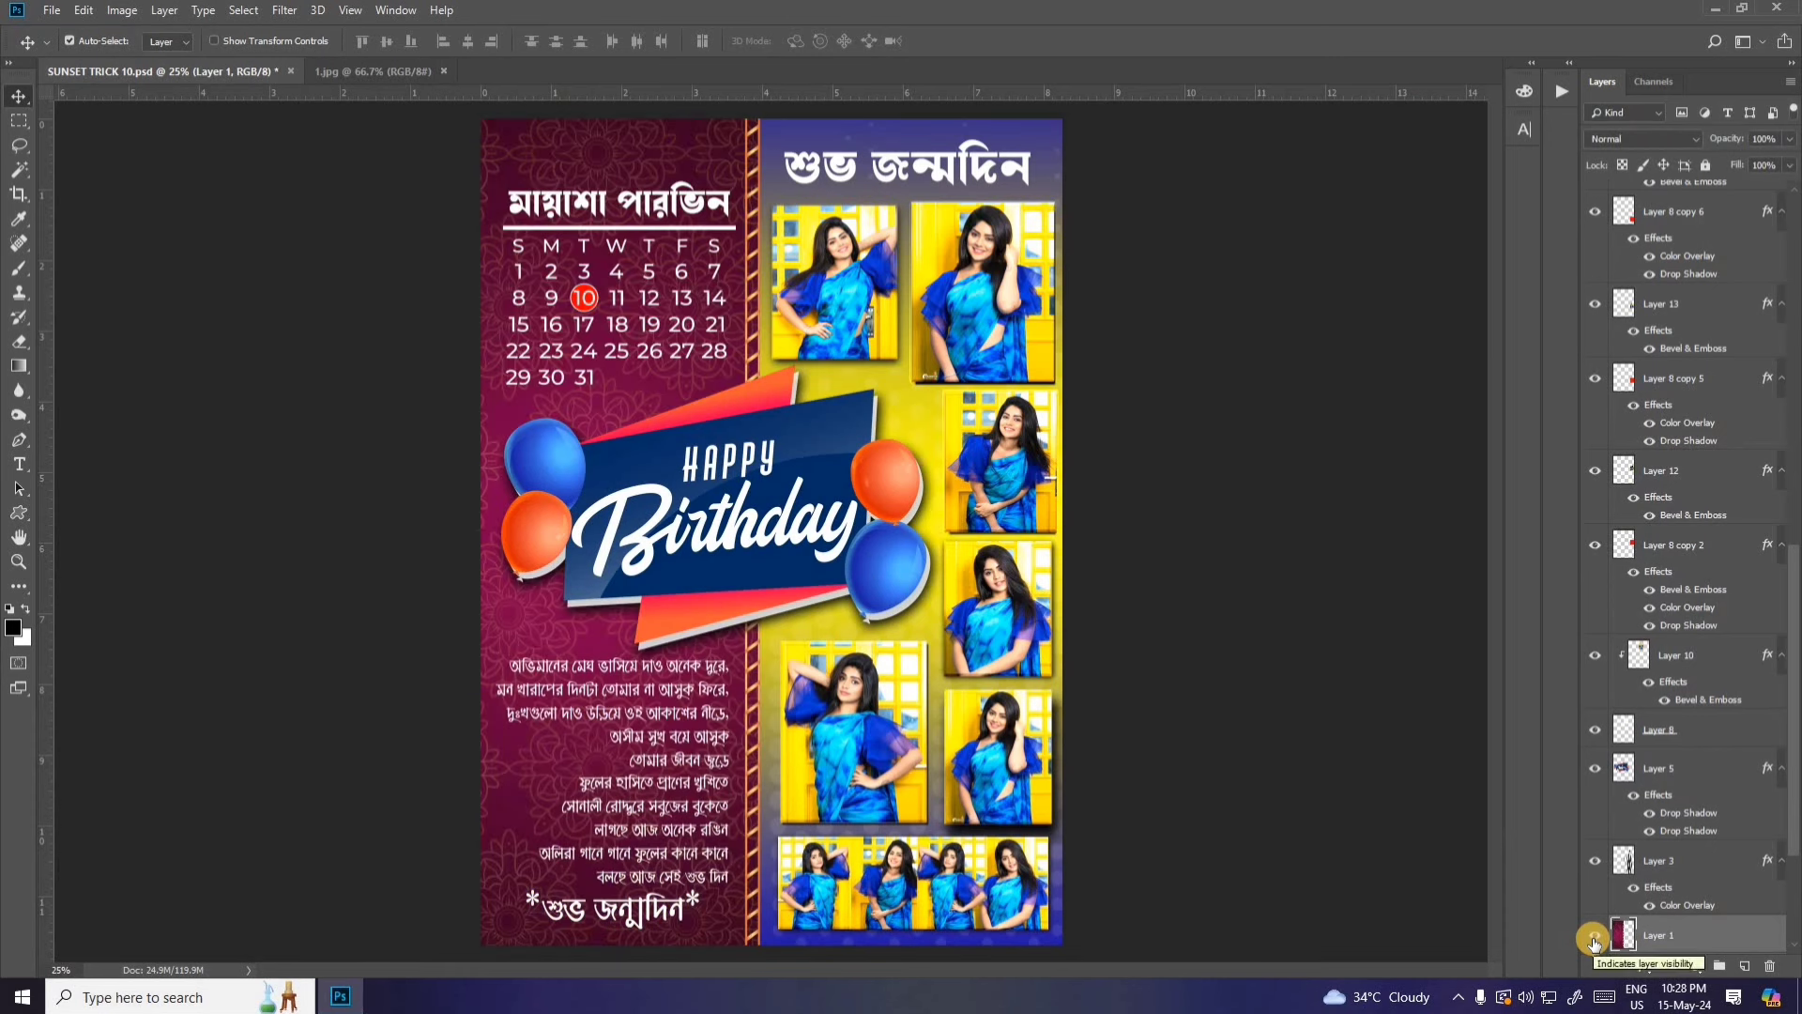